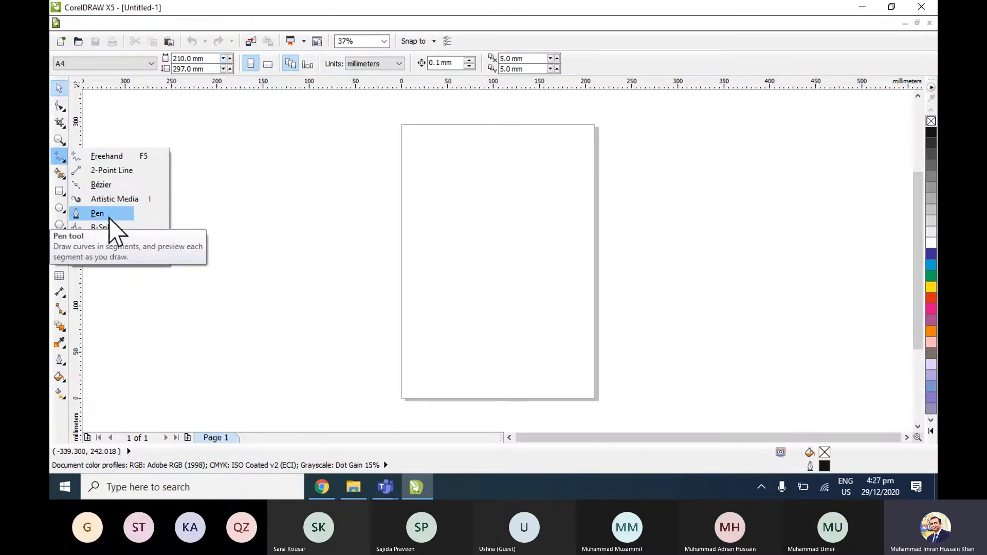
# Draw a closed triangle about 202 mm wide and 58 mm high with the Freehand tool, spanning the page's left edge.
pyautogui.click(96, 215)
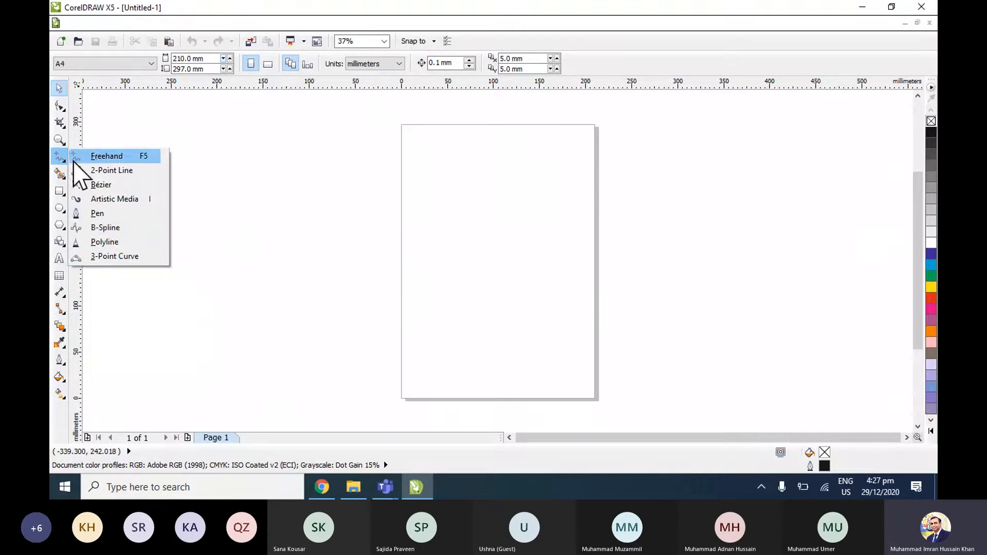
pyautogui.click(107, 157)
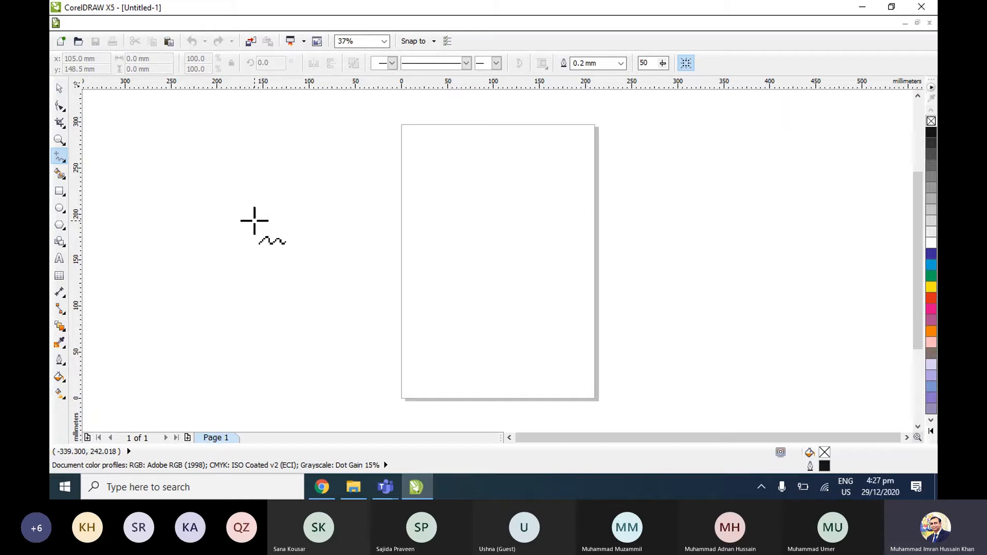
pyautogui.click(255, 220)
pyautogui.click(388, 194)
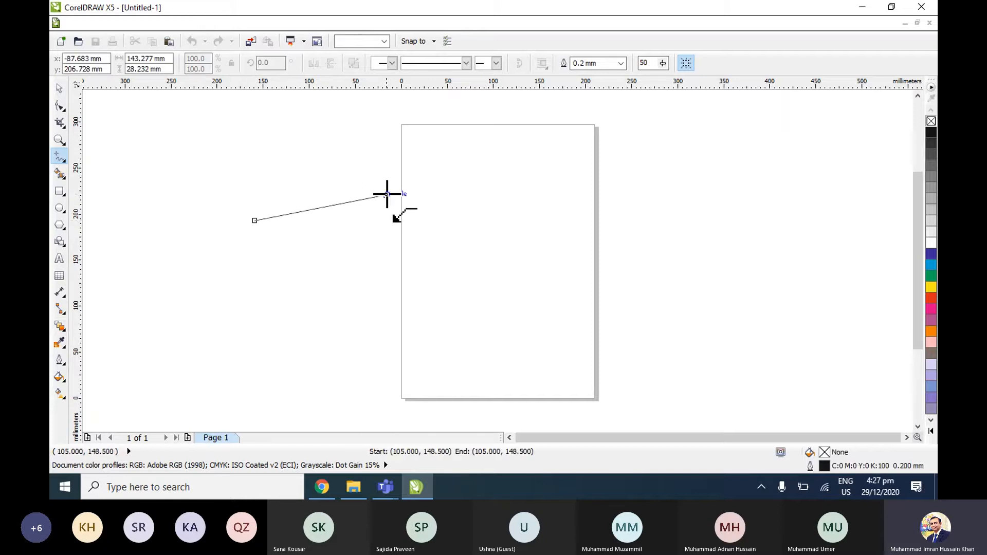
pyautogui.click(387, 194)
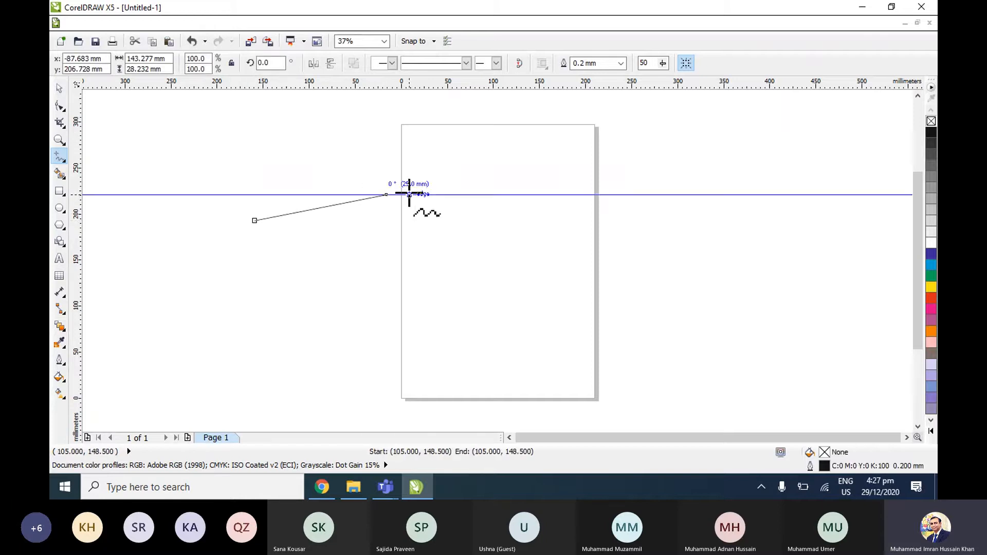
pyautogui.click(441, 249)
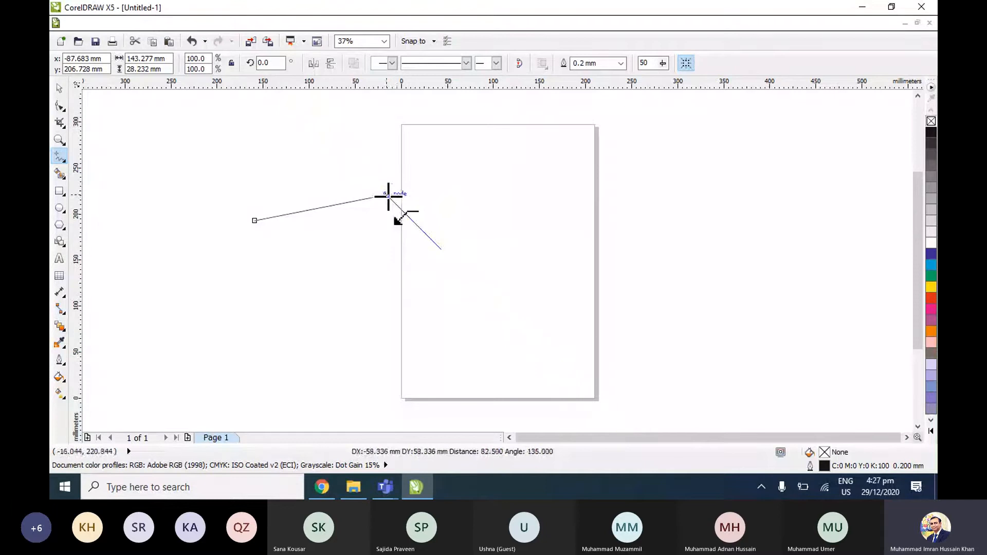
pyautogui.click(388, 195)
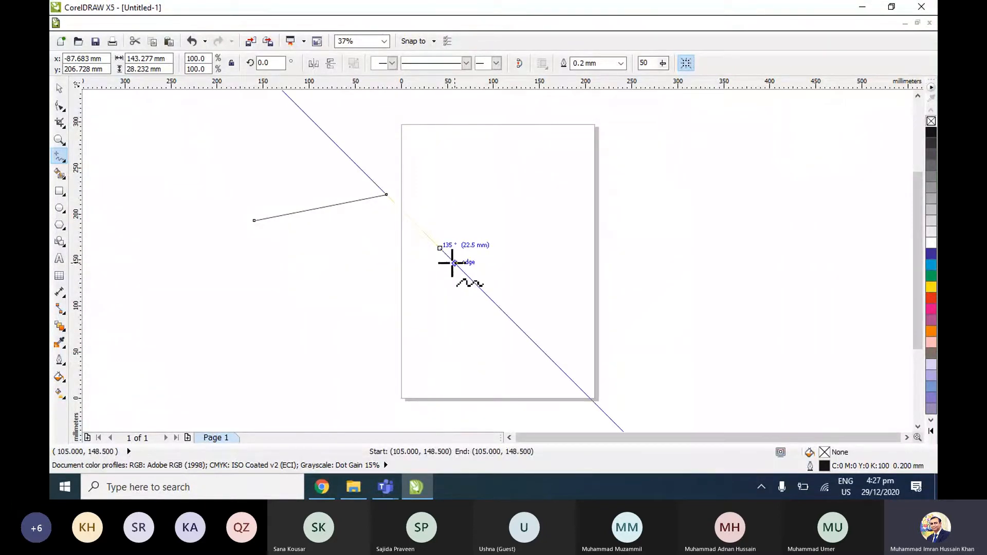
pyautogui.click(440, 248)
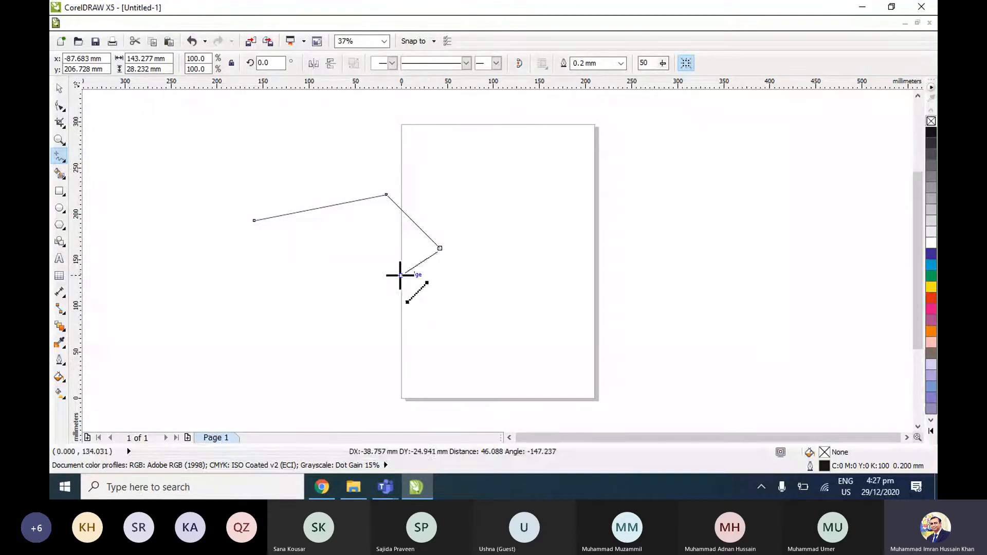
pyautogui.click(440, 253)
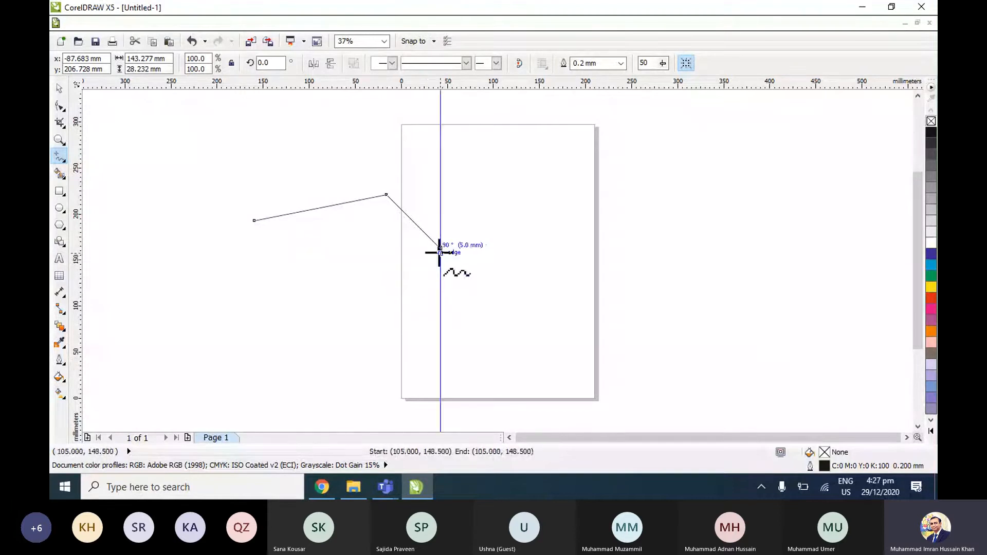
pyautogui.click(440, 250)
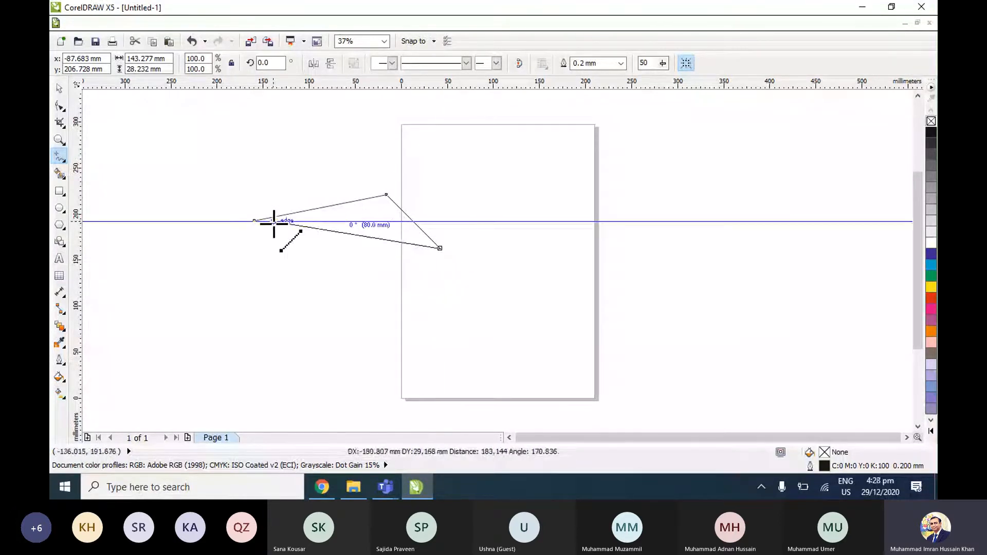
pyautogui.click(255, 221)
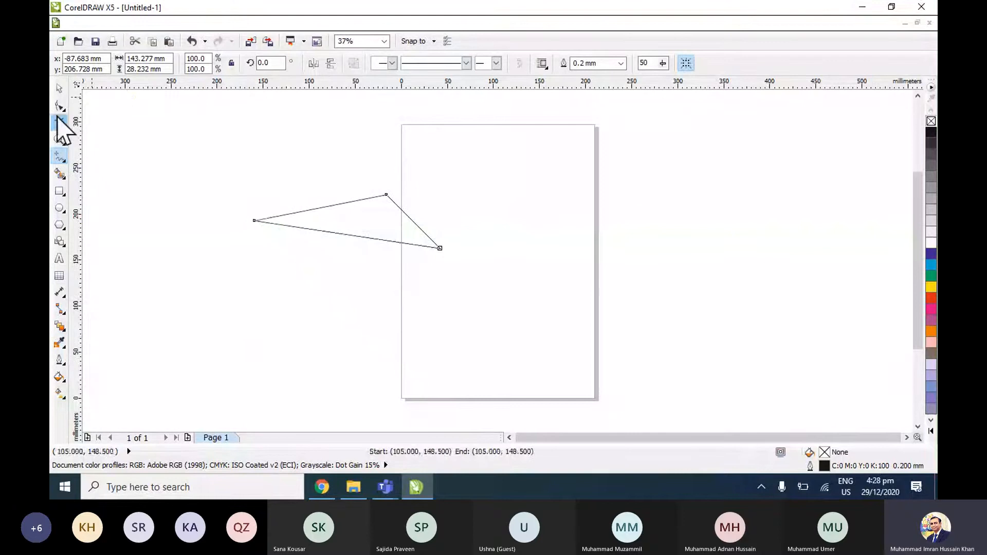
# Give the triangle a blue fill and blue outline, and move it right onto the upper half of the page.
pyautogui.click(59, 89)
pyautogui.moveTo(368, 216); pyautogui.dragTo(402, 238)
pyautogui.click(933, 255)
pyautogui.rightClick(933, 255)
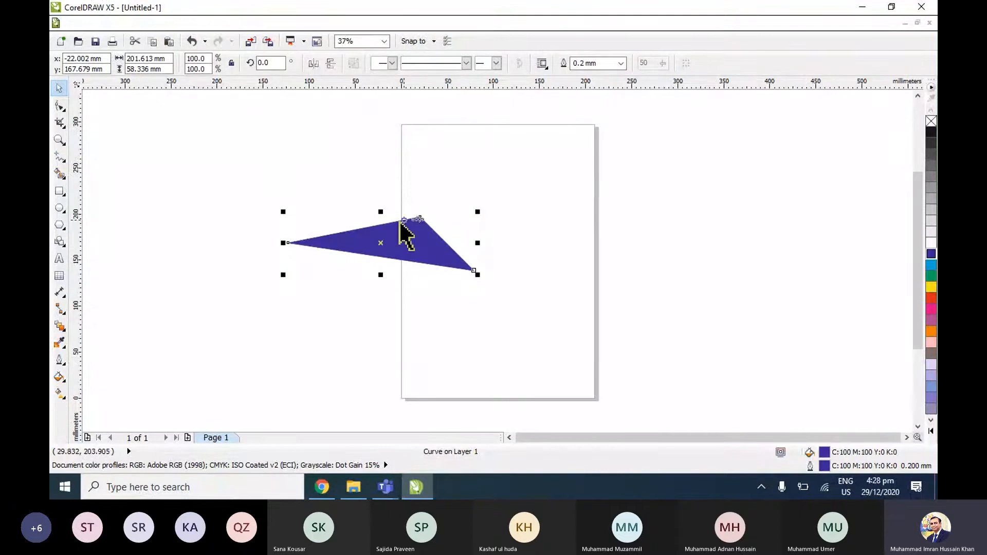
pyautogui.click(414, 242)
pyautogui.moveTo(414, 242); pyautogui.dragTo(542, 225)
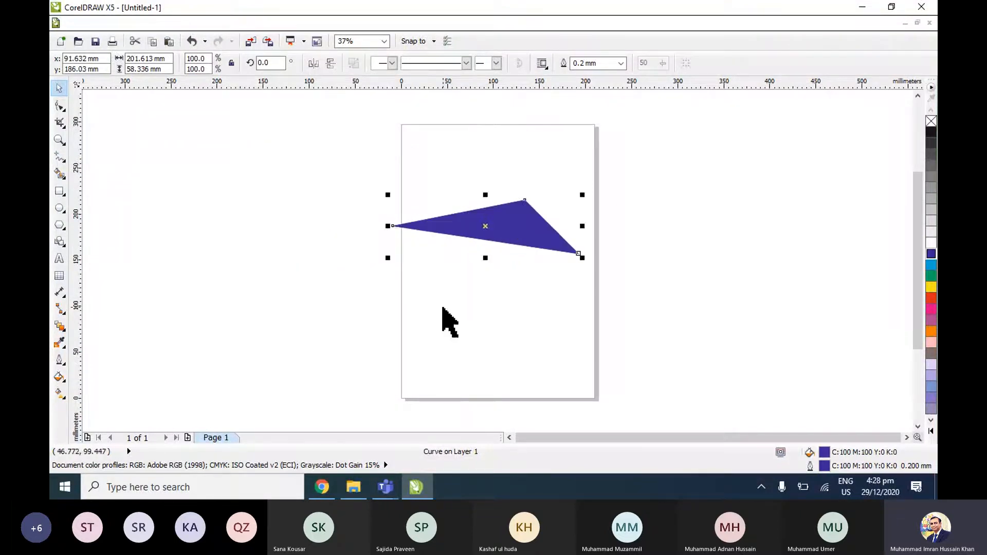
pyautogui.click(442, 307)
# Draw a closed, wavy freehand shape about 69 mm wide and 36 mm high left of the page and fill it blue.
pyautogui.scroll(2, 407, 249)
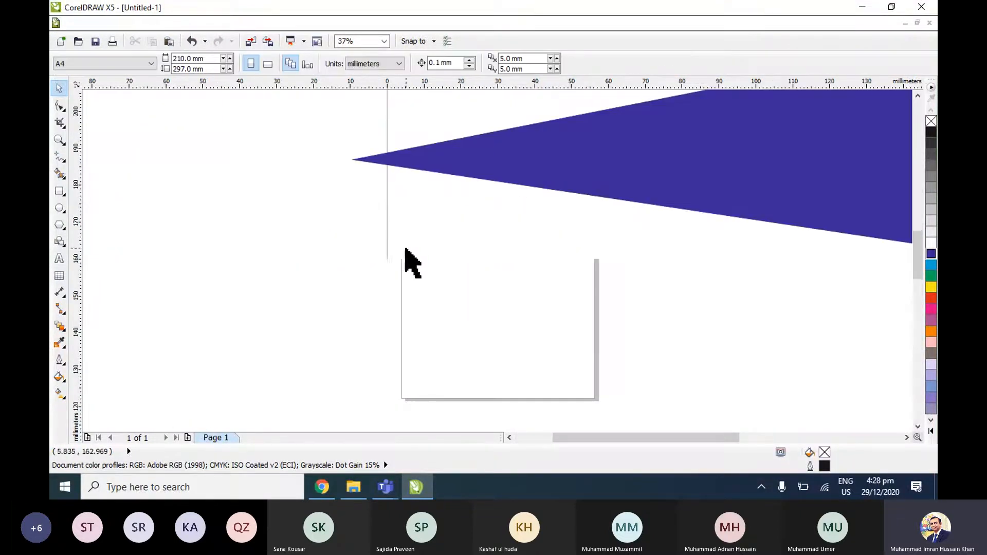
pyautogui.click(60, 160)
pyautogui.click(103, 154)
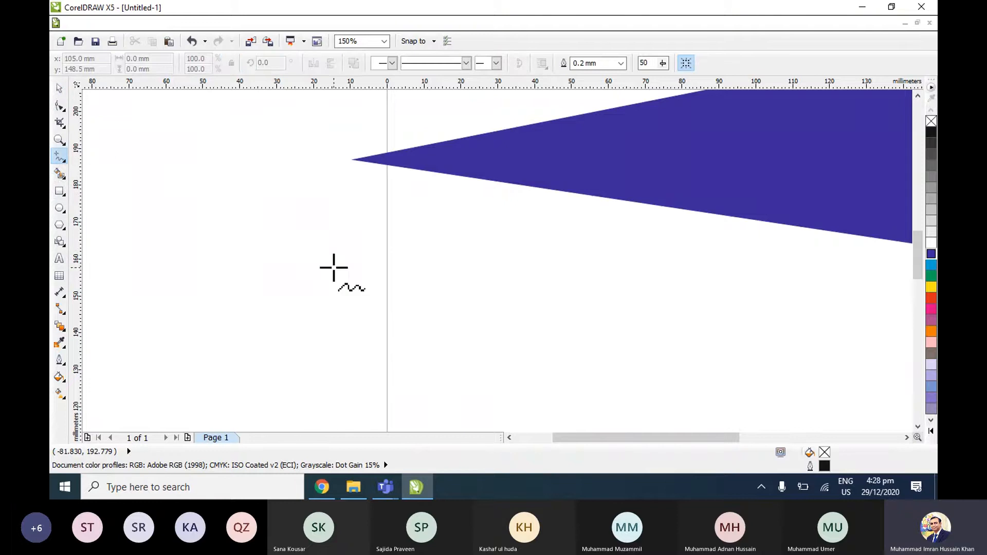
pyautogui.click(283, 301)
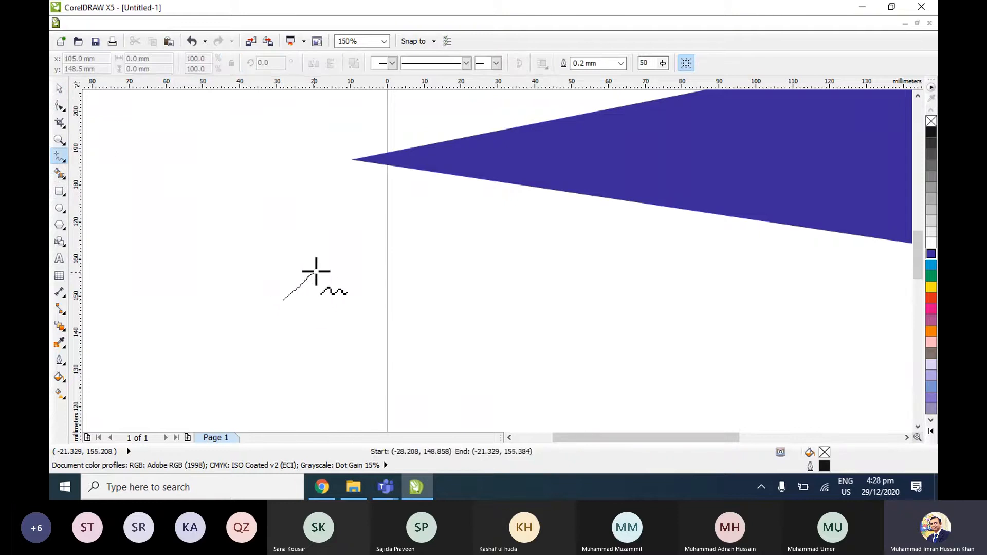
pyautogui.moveTo(317, 272)
pyautogui.mouseDown()
pyautogui.moveTo(489, 286)
pyautogui.moveTo(395, 373)
pyautogui.moveTo(327, 384)
pyautogui.moveTo(255, 366)
pyautogui.moveTo(298, 321)
pyautogui.moveTo(283, 300)
pyautogui.mouseUp()
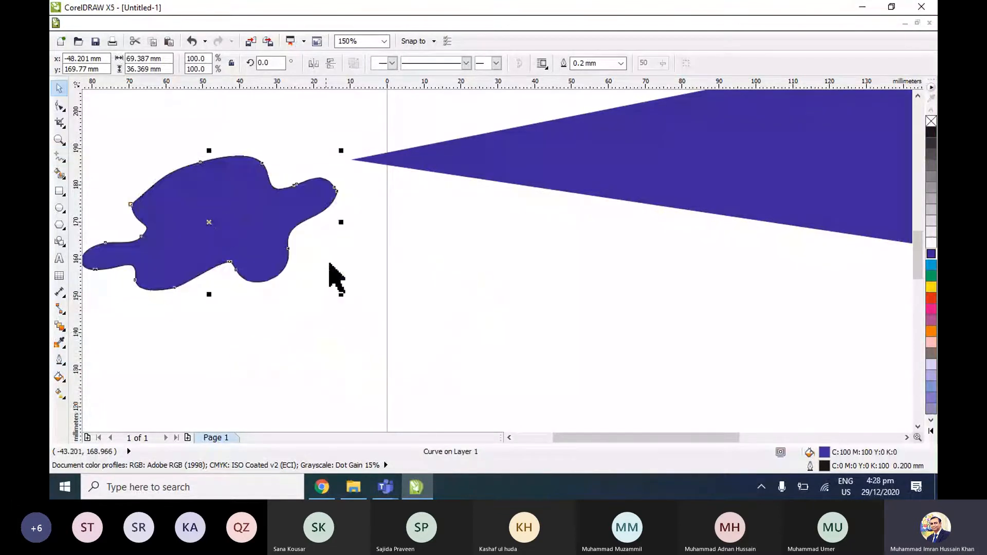
# Draw a closed right triangle below the blue one with Freehand lines, its horizontal side about 50 mm and vertical side about 30 mm.
pyautogui.press('F5')
pyautogui.click(412, 311)
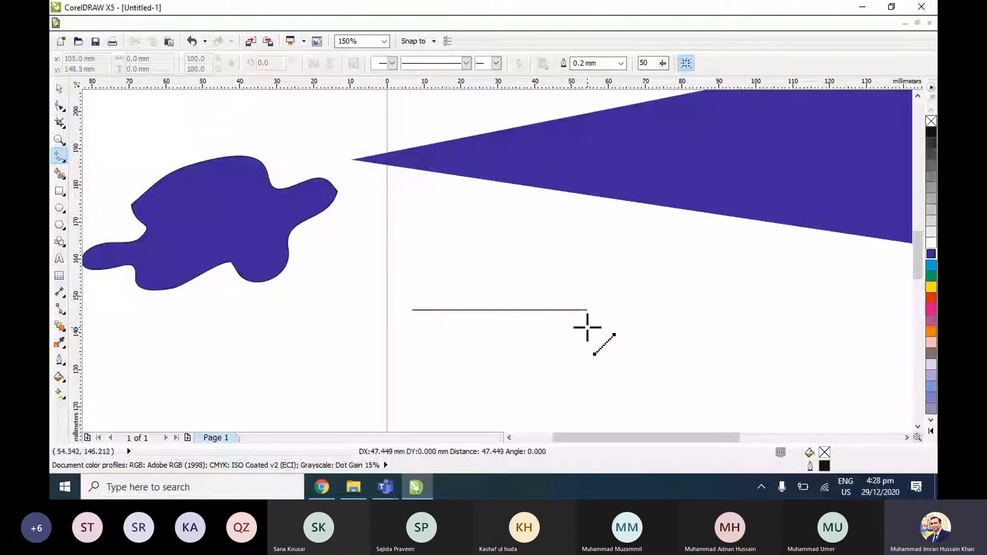
pyautogui.click(597, 314)
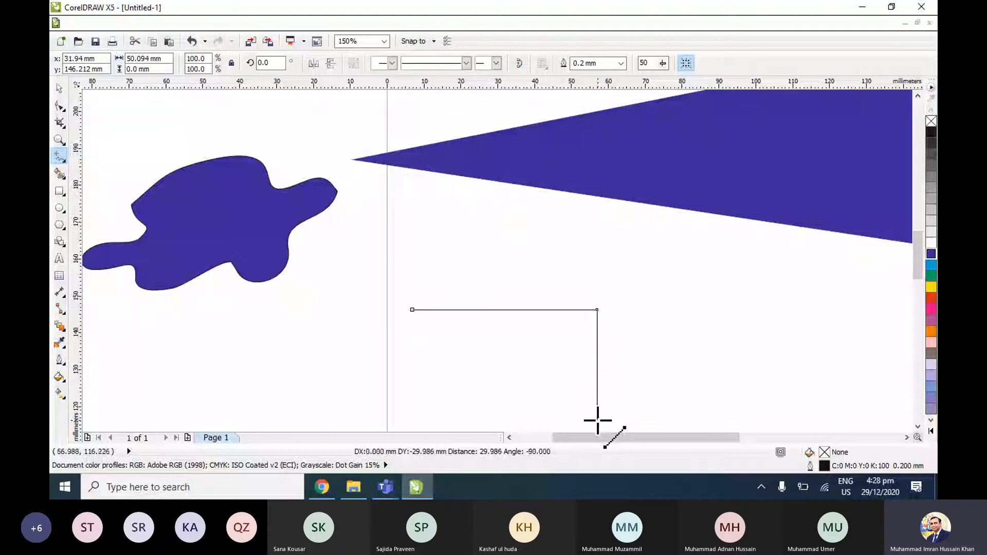
pyautogui.click(598, 421)
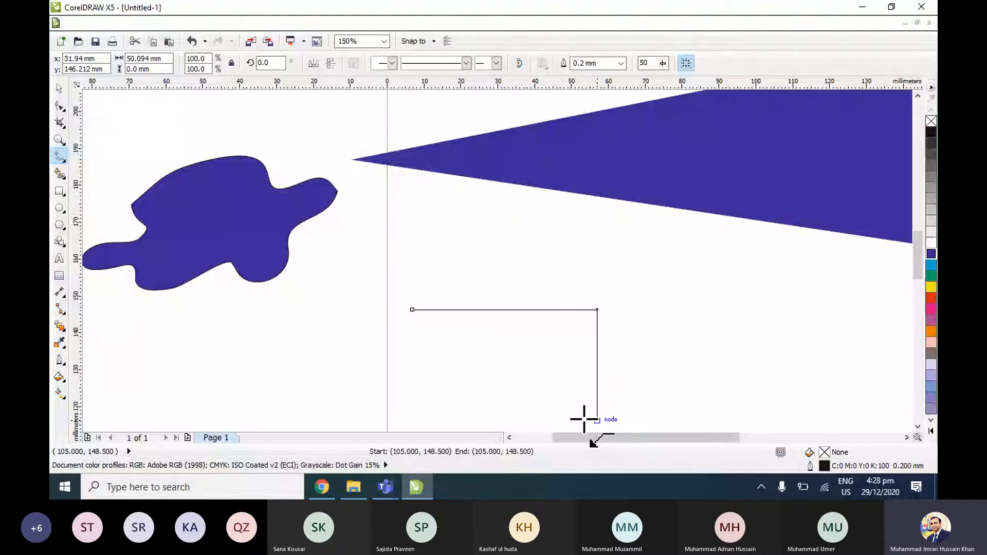
pyautogui.scroll(2, 596, 420)
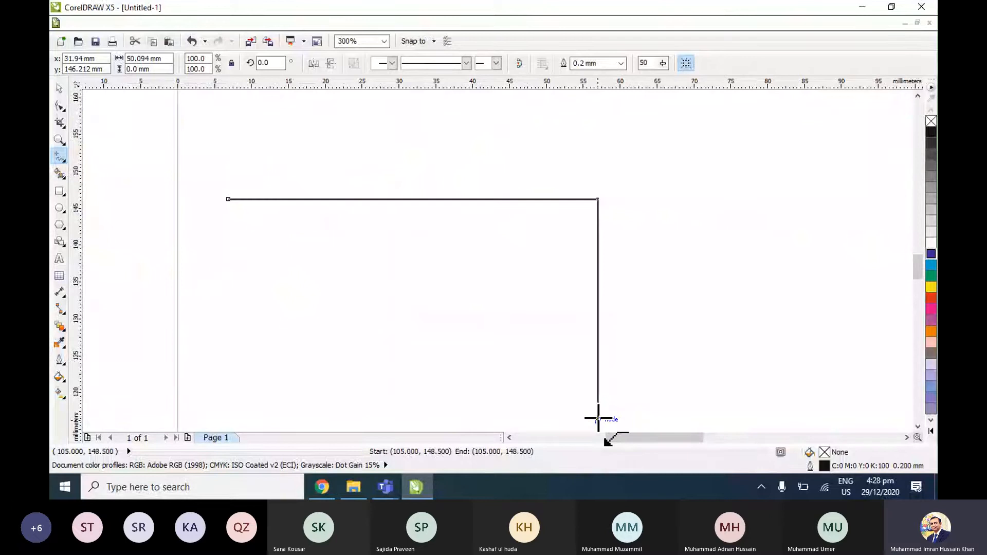
pyautogui.click(598, 420)
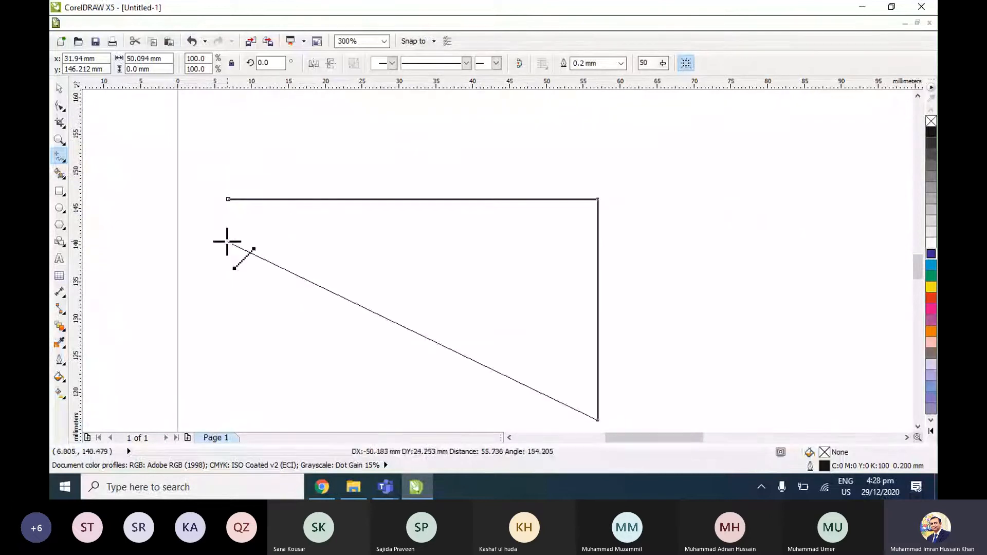
pyautogui.click(228, 199)
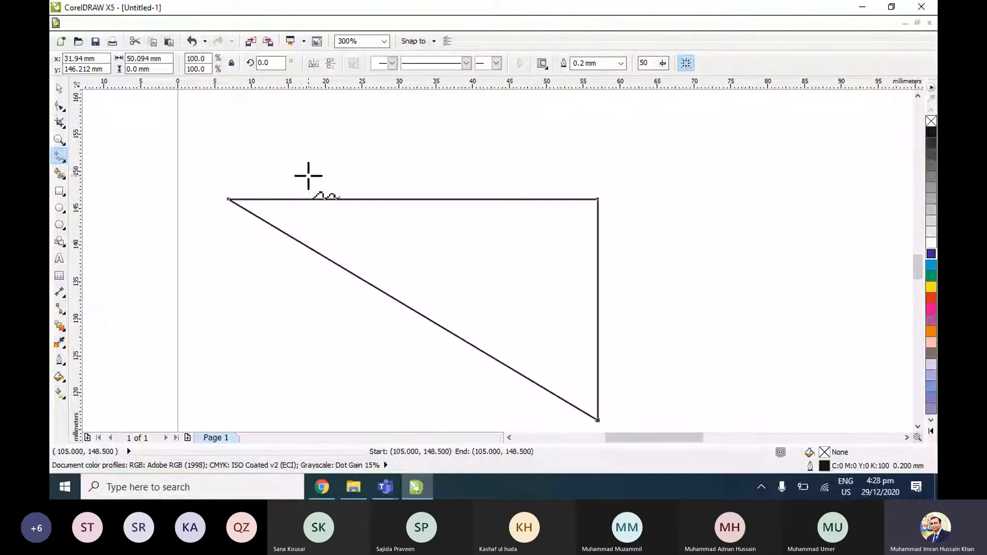
# Fill the new right triangle with green.
pyautogui.click(59, 88)
pyautogui.click(932, 277)
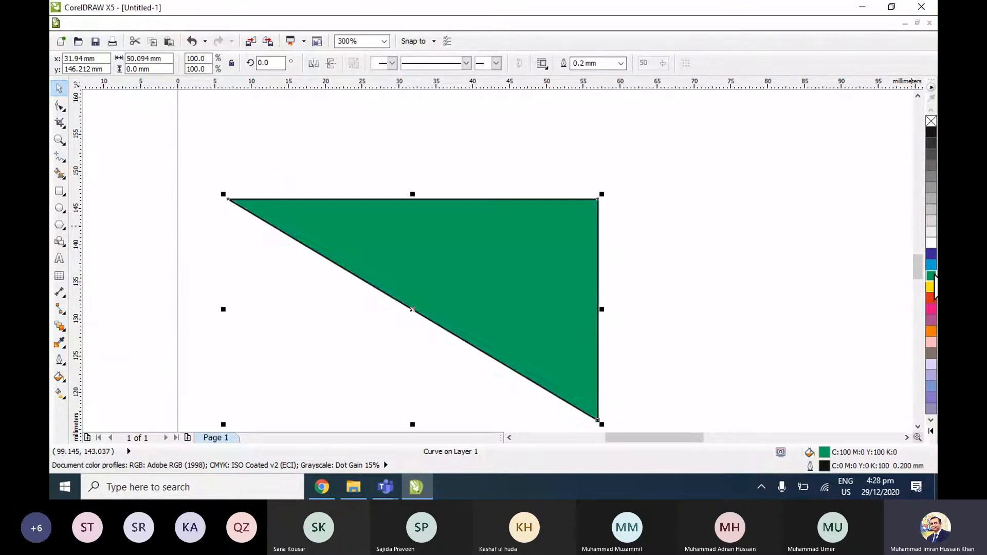
pyautogui.click(721, 287)
# Move the green triangle up and left under the large blue triangle, and shift the blue triangle about 11 mm left.
pyautogui.press('F4')
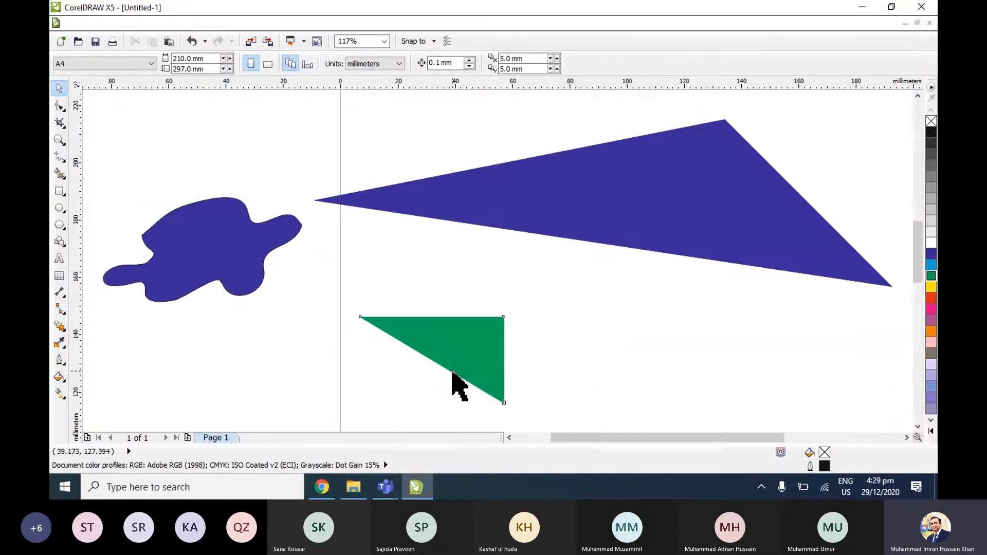
pyautogui.moveTo(454, 374); pyautogui.dragTo(416, 307)
pyautogui.click(509, 270)
pyautogui.click(606, 214)
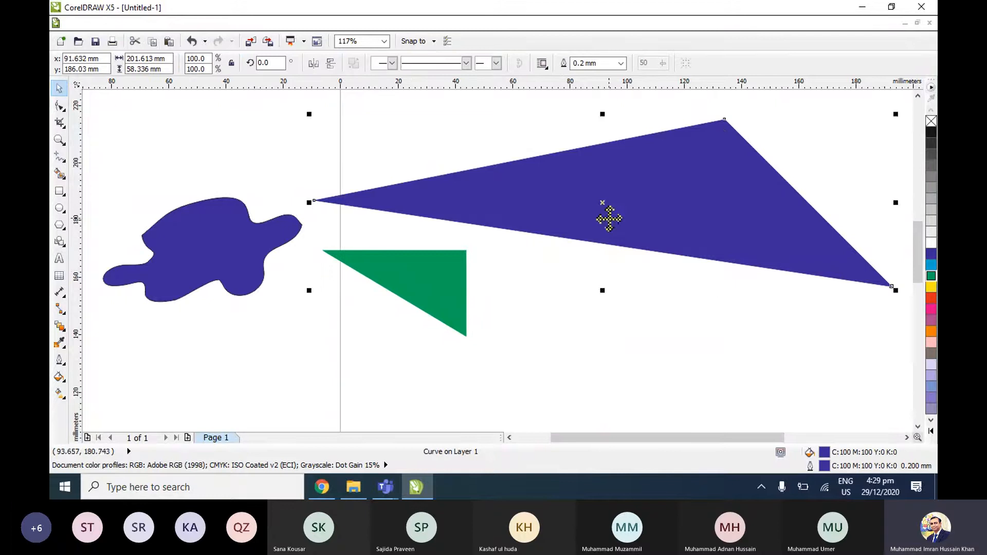
pyautogui.moveTo(607, 214); pyautogui.dragTo(536, 211)
pyautogui.keyDown('shift'); pyautogui.click(385, 276); pyautogui.keyUp('shift')
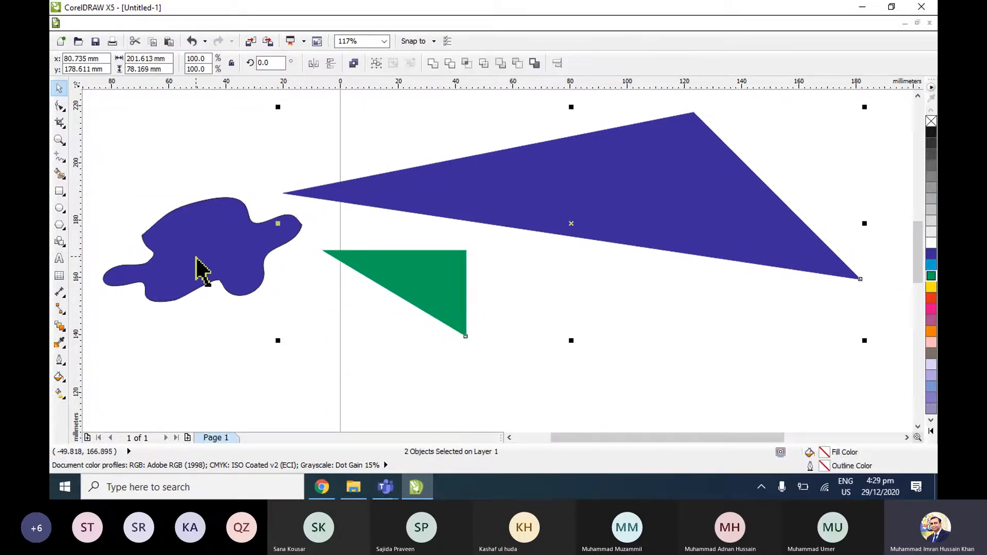
pyautogui.click(196, 257)
pyautogui.click(386, 262)
# Move the large blue triangle's top node about 20 mm left and 20 mm up with the Shape tool.
pyautogui.click(486, 198)
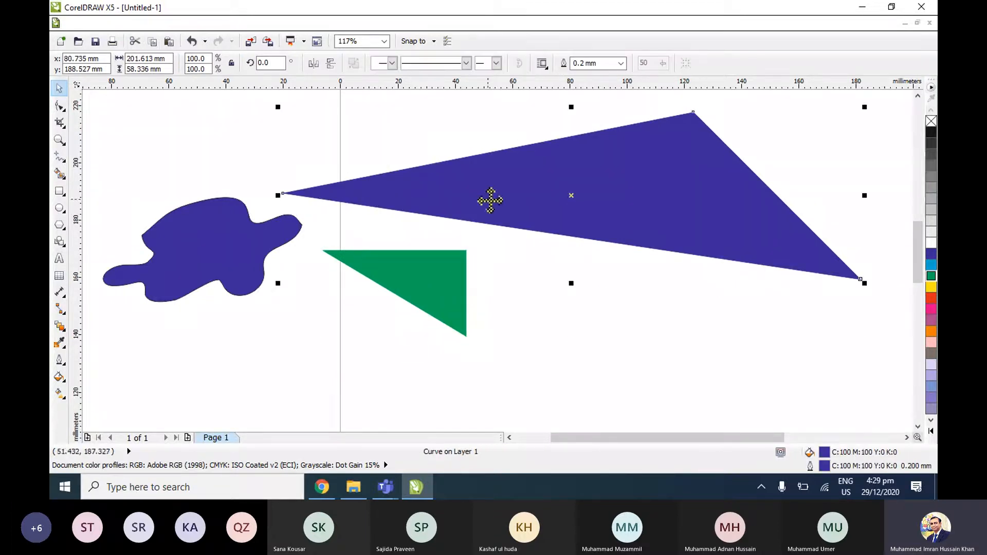
pyautogui.click(59, 105)
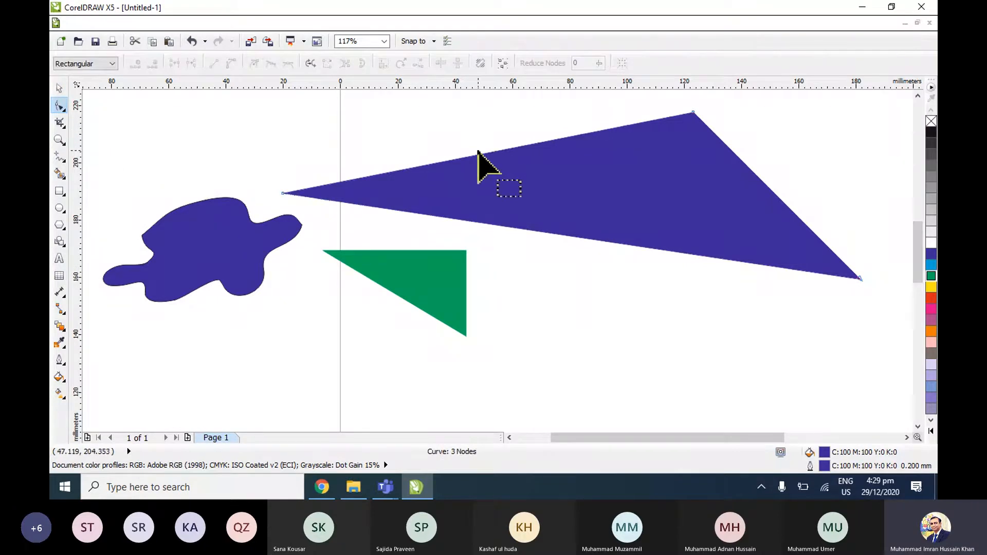
pyautogui.moveTo(723, 100); pyautogui.dragTo(257, 234)
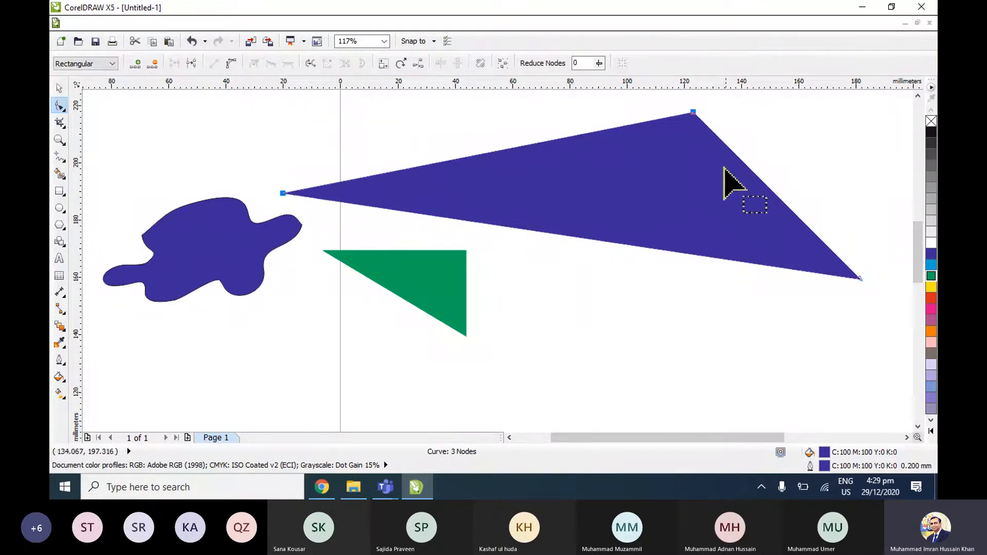
pyautogui.click(130, 117)
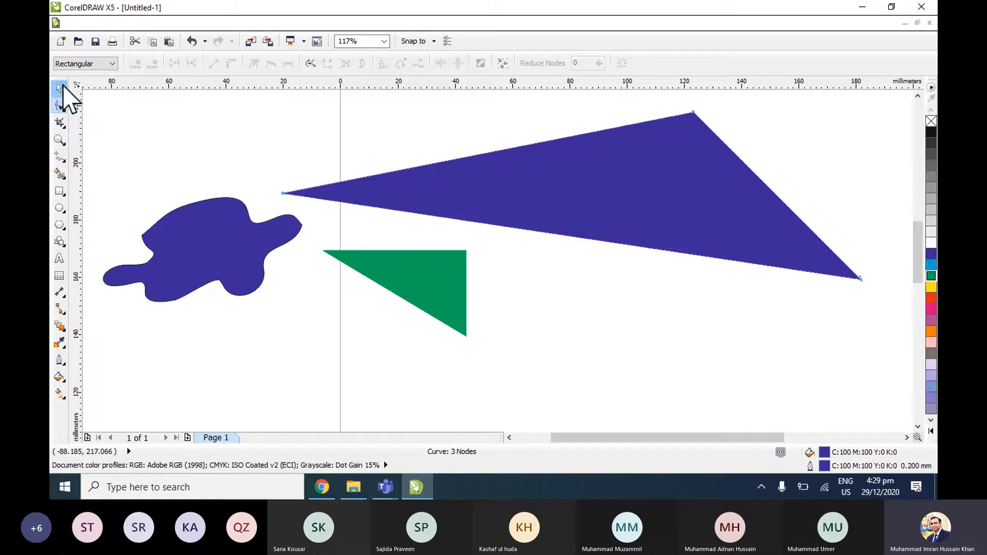
pyautogui.doubleClick(918, 96)
pyautogui.moveTo(695, 189); pyautogui.dragTo(617, 133)
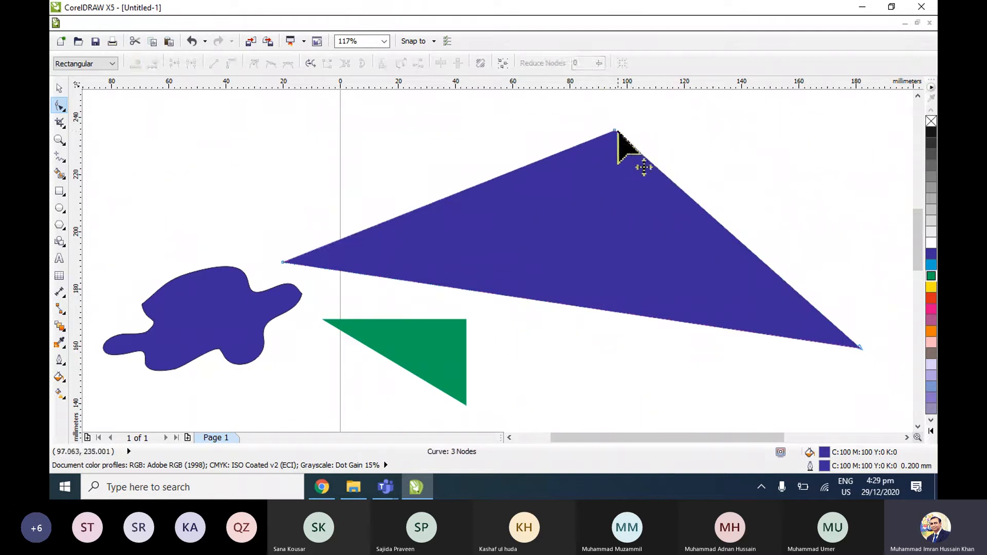
pyautogui.moveTo(616, 132); pyautogui.dragTo(636, 124)
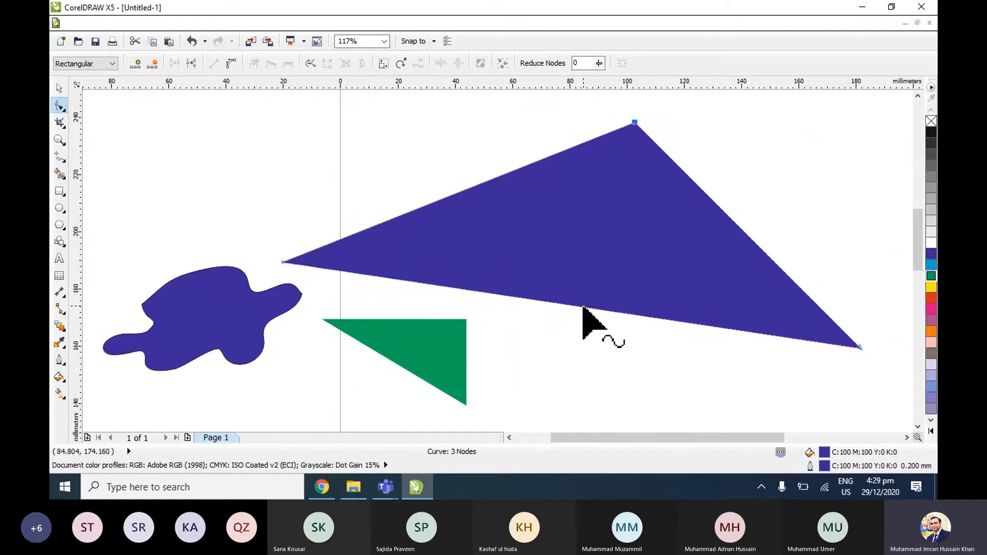
# Reshape the blue triangle into a quadrilateral with a new node pulled down from its lower edge and its left and right corners moved inward.
pyautogui.moveTo(583, 307); pyautogui.dragTo(577, 333)
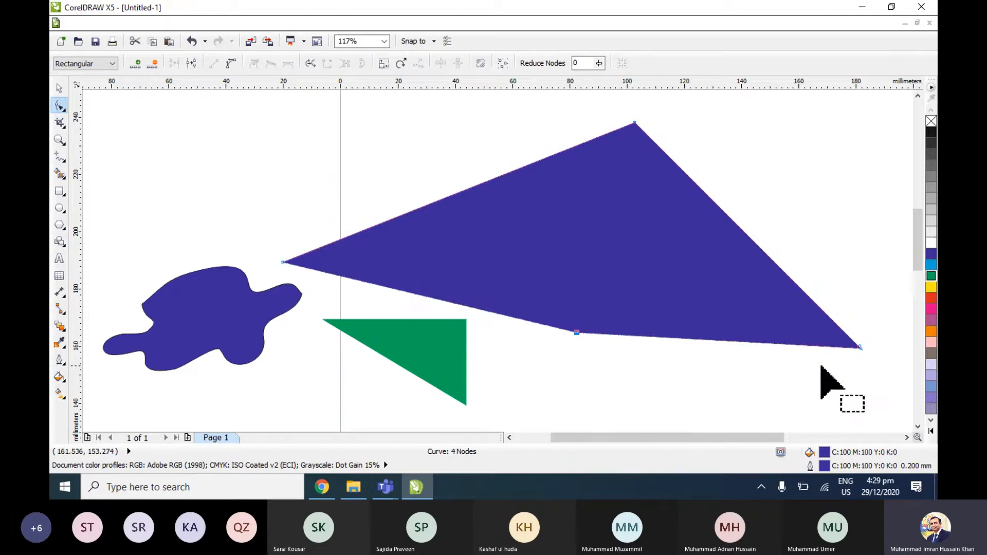
pyautogui.moveTo(860, 349); pyautogui.dragTo(799, 313)
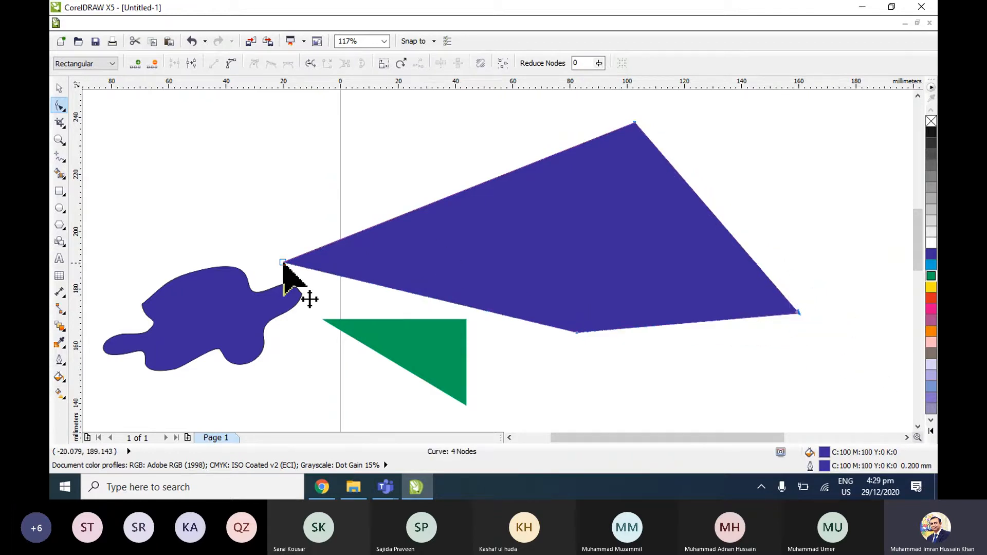
pyautogui.moveTo(284, 264); pyautogui.dragTo(399, 207)
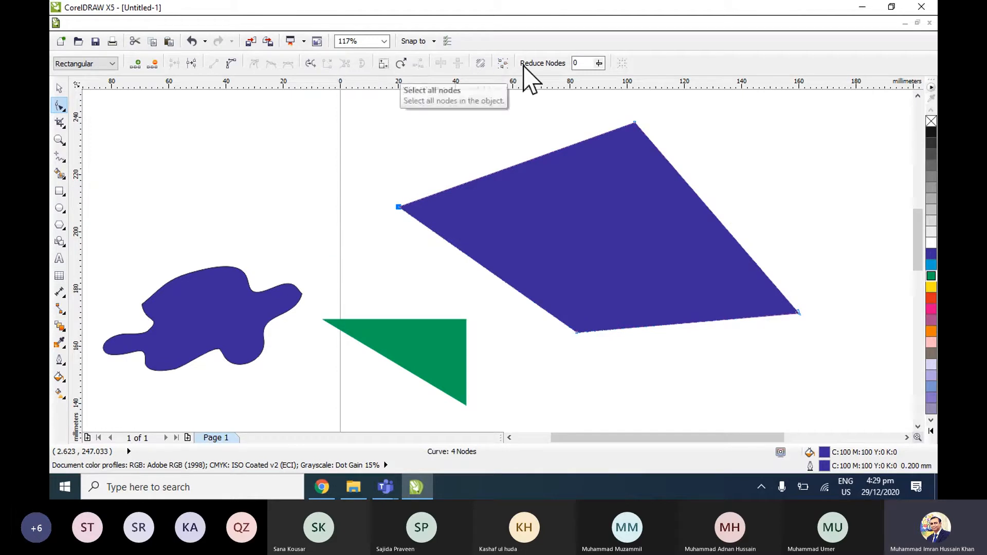
# Convert the blue quadrilateral's lower-left edge to a curve and bulge it outward with its two control handles.
pyautogui.click(231, 63)
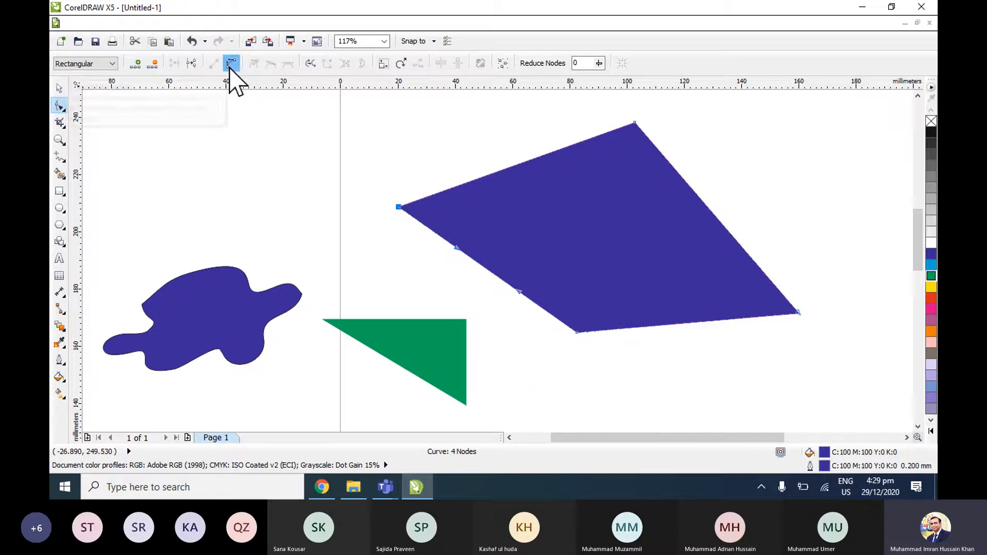
pyautogui.moveTo(518, 291); pyautogui.dragTo(499, 327)
pyautogui.moveTo(457, 251); pyautogui.dragTo(411, 268)
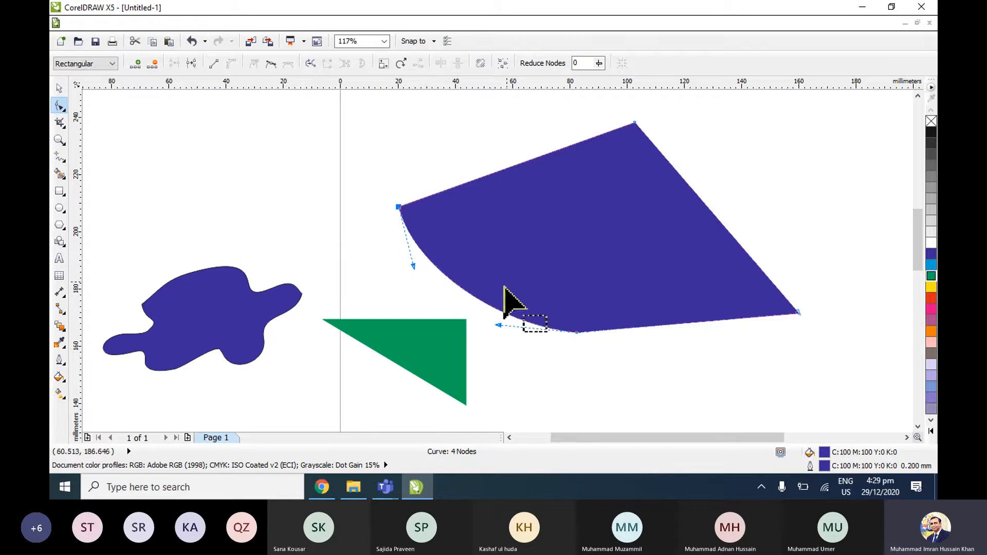
pyautogui.moveTo(498, 325)
pyautogui.mouseDown()
pyautogui.moveTo(533, 352)
pyautogui.moveTo(503, 348)
pyautogui.moveTo(491, 325)
pyautogui.mouseUp()
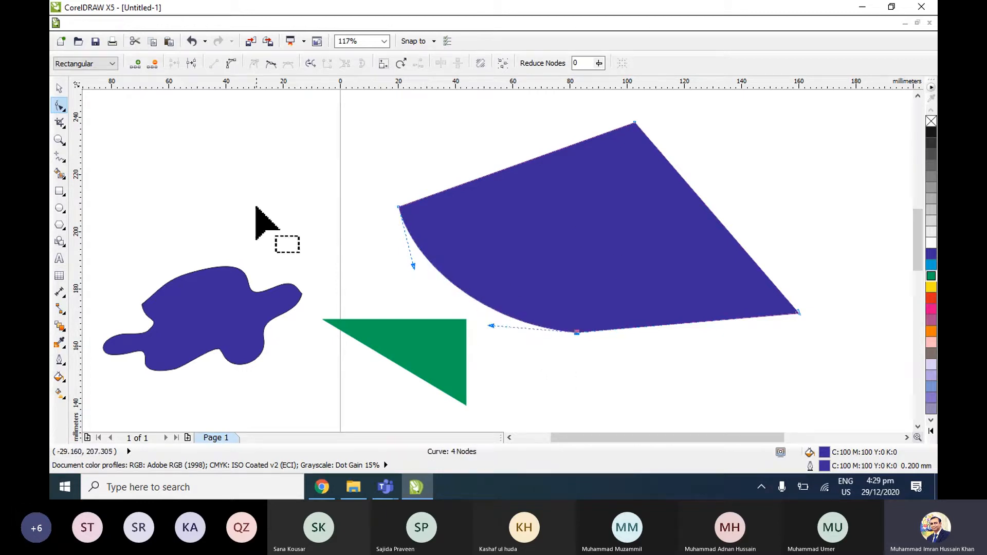
# Convert the straight edge between the blue shape's top and left nodes to a curve and bend it outward.
pyautogui.moveTo(656, 107); pyautogui.dragTo(375, 238)
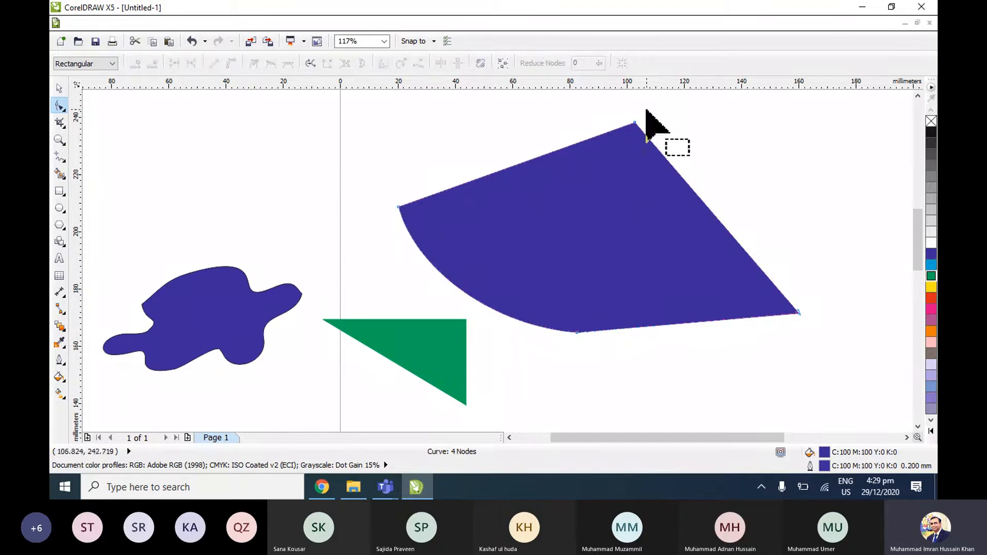
pyautogui.moveTo(646, 110); pyautogui.dragTo(381, 234)
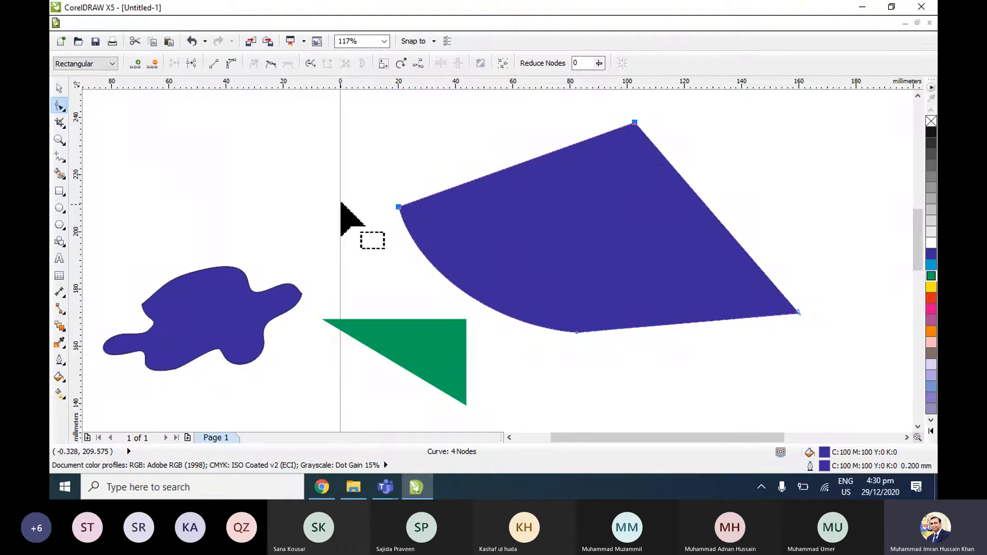
pyautogui.click(232, 64)
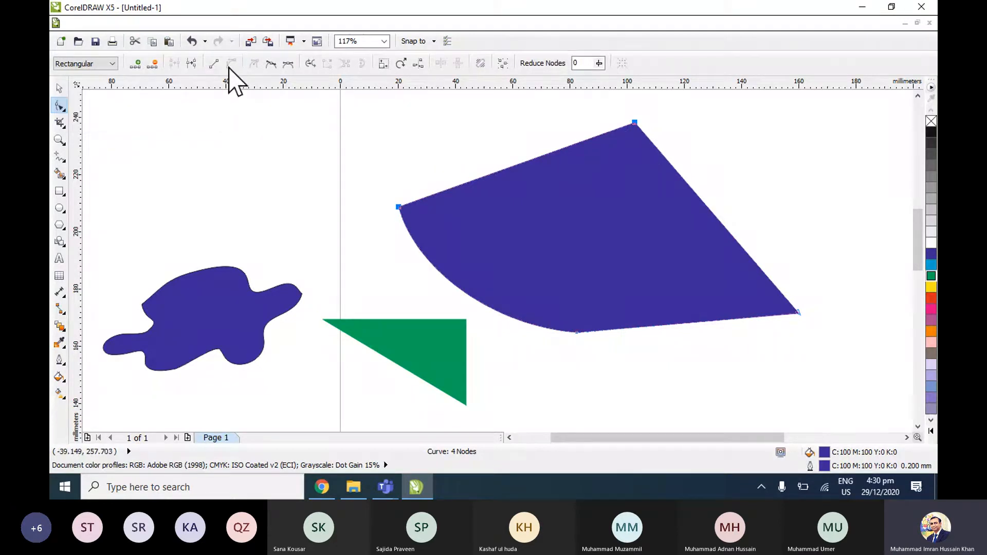
pyautogui.click(918, 96)
pyautogui.click(811, 159)
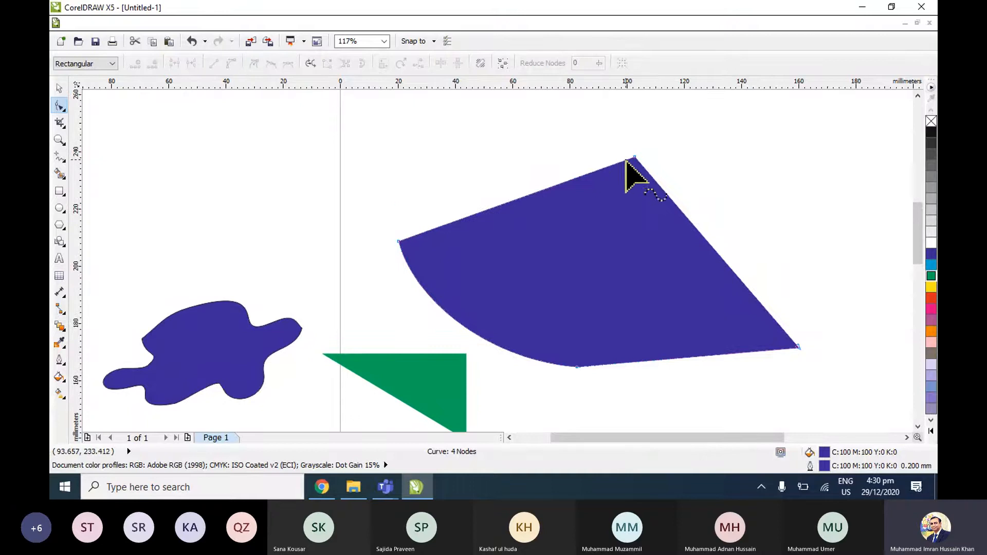
pyautogui.moveTo(514, 201); pyautogui.dragTo(501, 176)
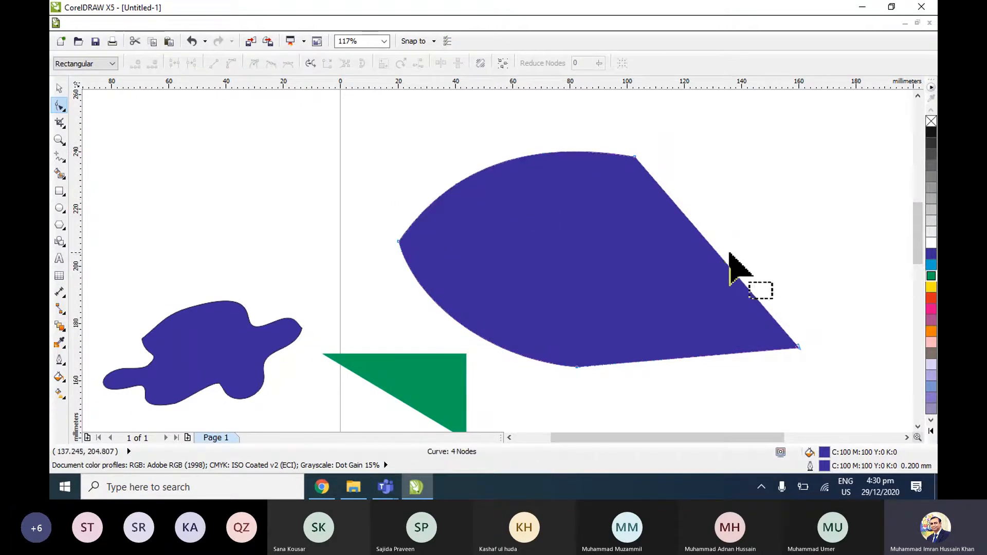
# Round out the blue shape's upper-left curve further, shift its left node about 2 mm right and delete that node.
pyautogui.moveTo(718, 254)
pyautogui.mouseDown()
pyautogui.moveTo(749, 236)
pyautogui.moveTo(731, 239)
pyautogui.mouseUp()
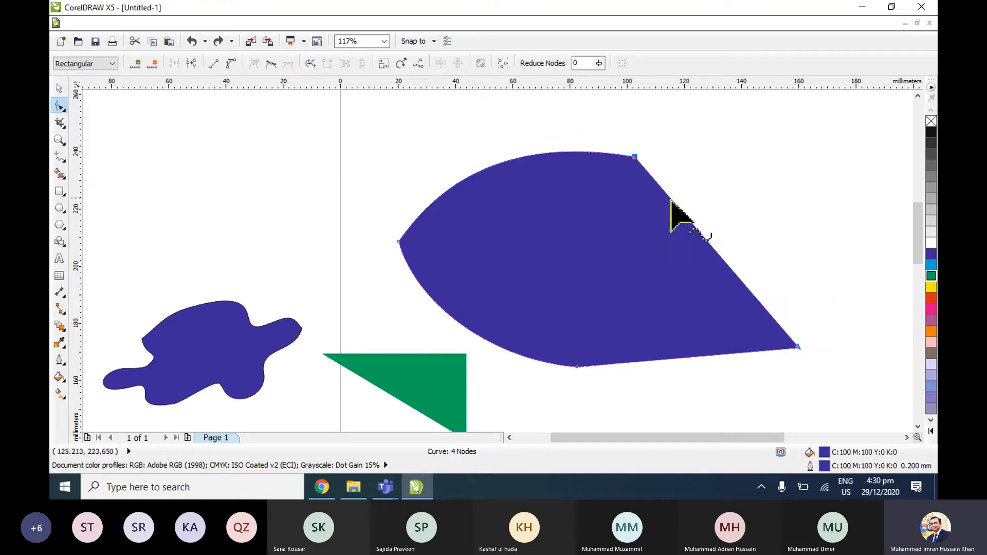
pyautogui.moveTo(507, 163); pyautogui.dragTo(494, 168)
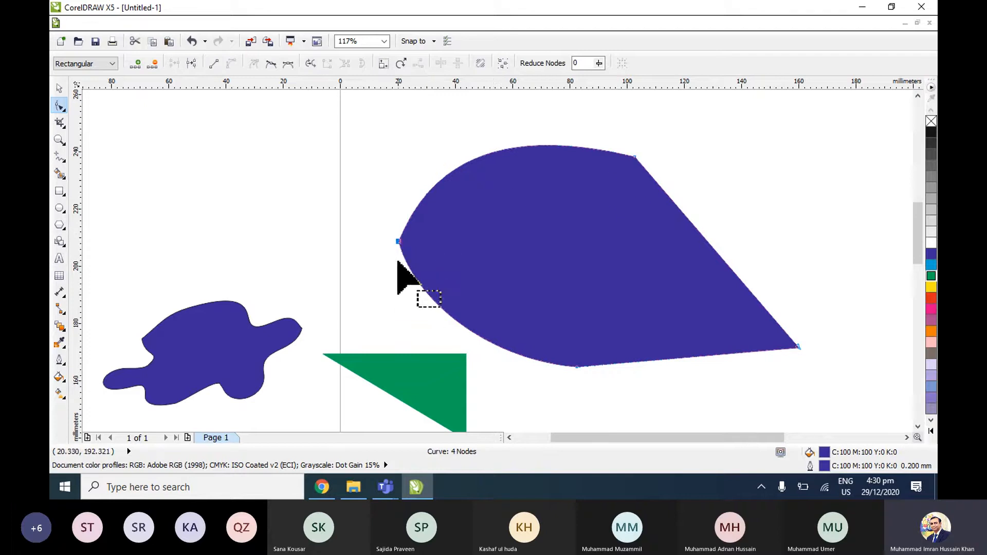
pyautogui.moveTo(399, 242); pyautogui.dragTo(406, 242)
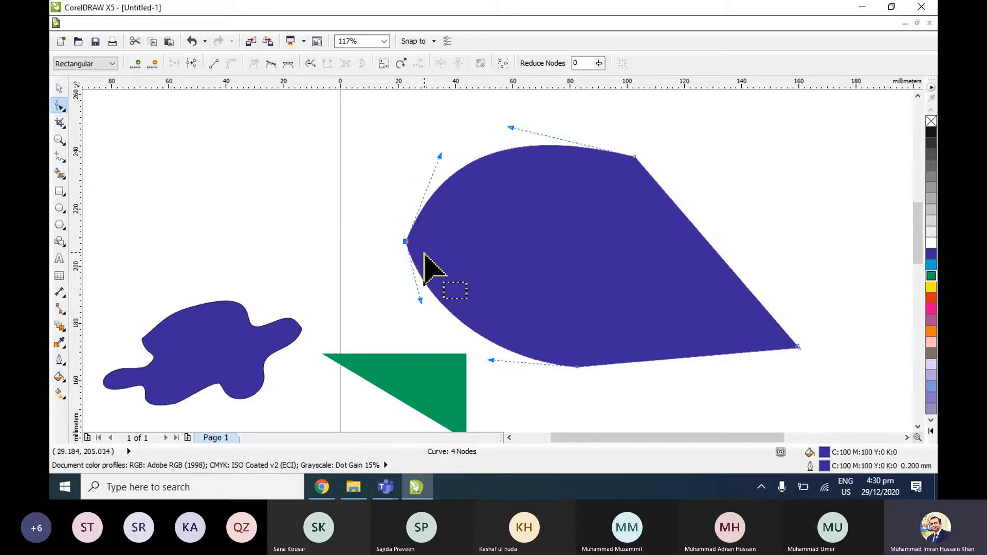
pyautogui.press('Delete')
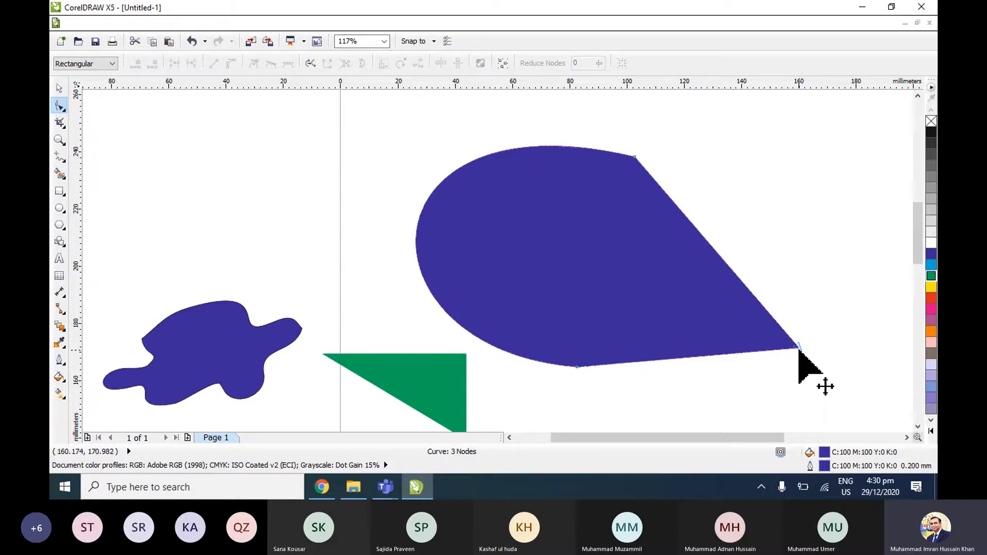
# Move the blue shape's right corner node about 7 mm right and 13 mm up.
pyautogui.moveTo(731, 221); pyautogui.dragTo(823, 362)
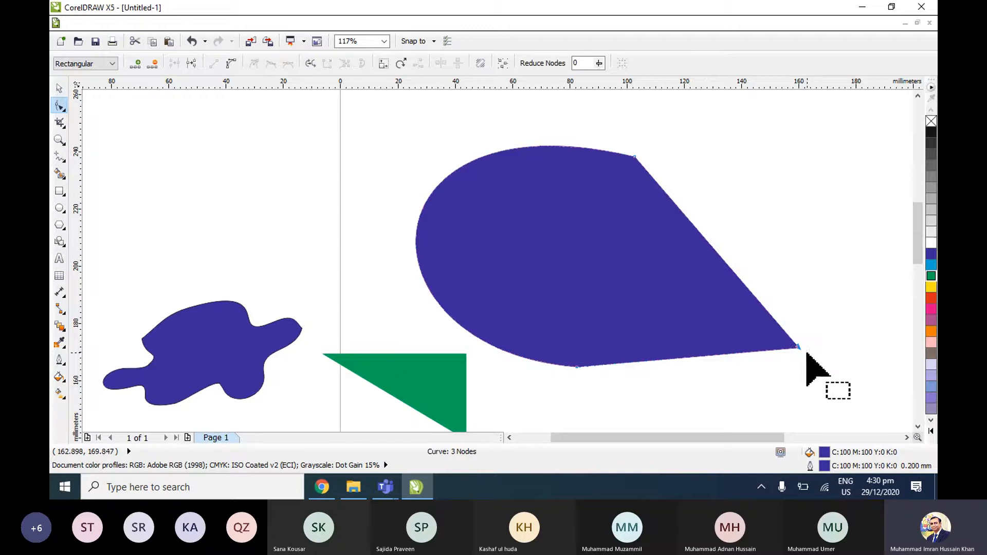
pyautogui.click(247, 112)
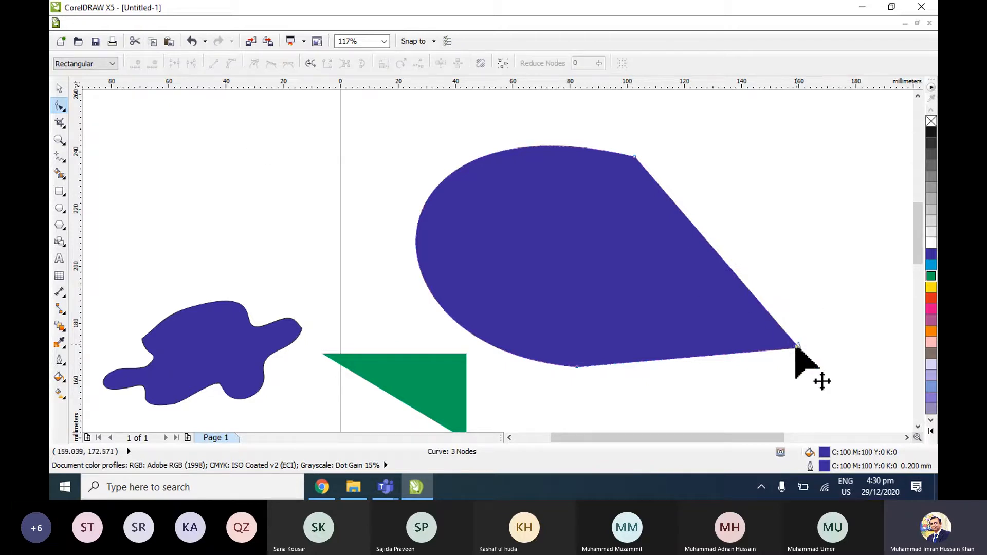
pyautogui.moveTo(796, 347); pyautogui.dragTo(816, 309)
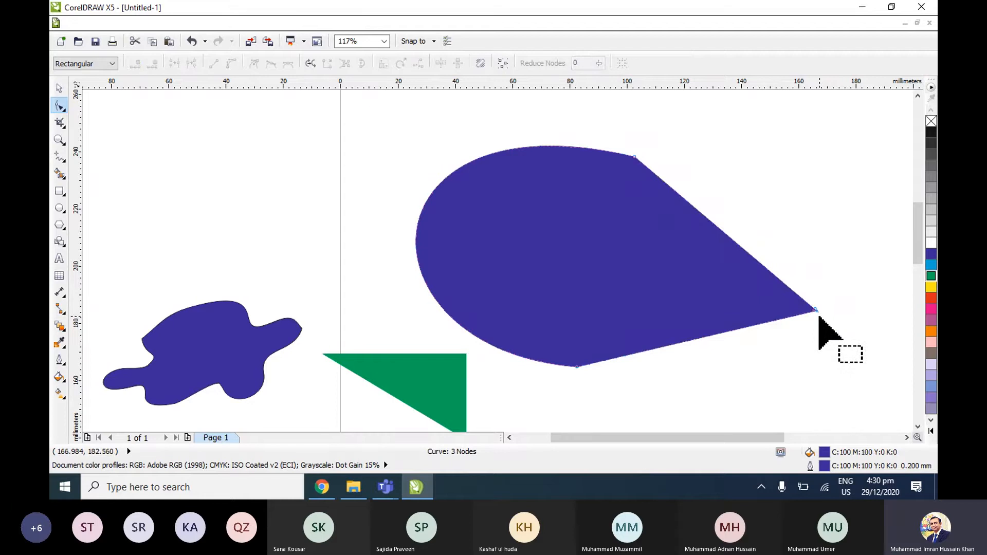
# Inspect the nodes of the green triangle and the blue freehand blob in turn with the Shape tool.
pyautogui.click(61, 160)
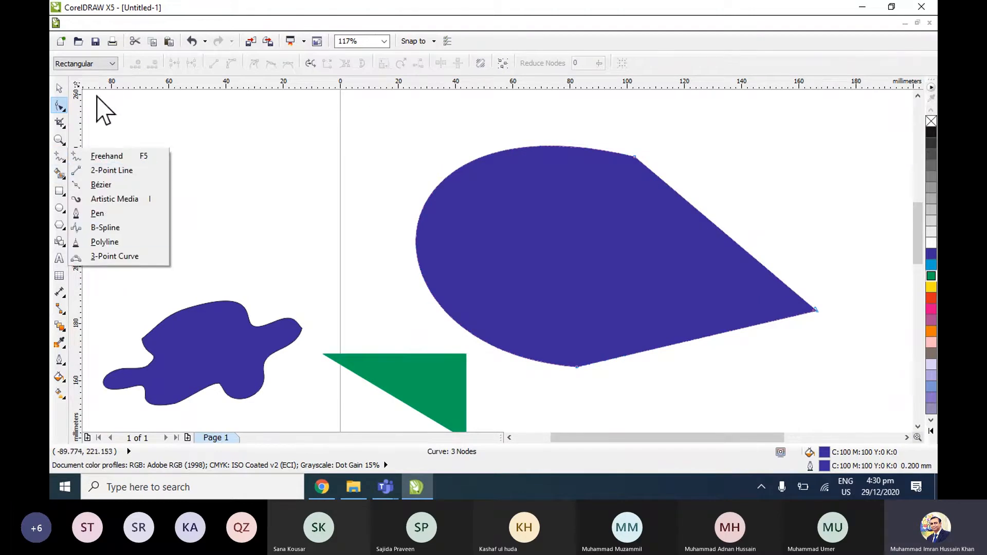
pyautogui.click(60, 107)
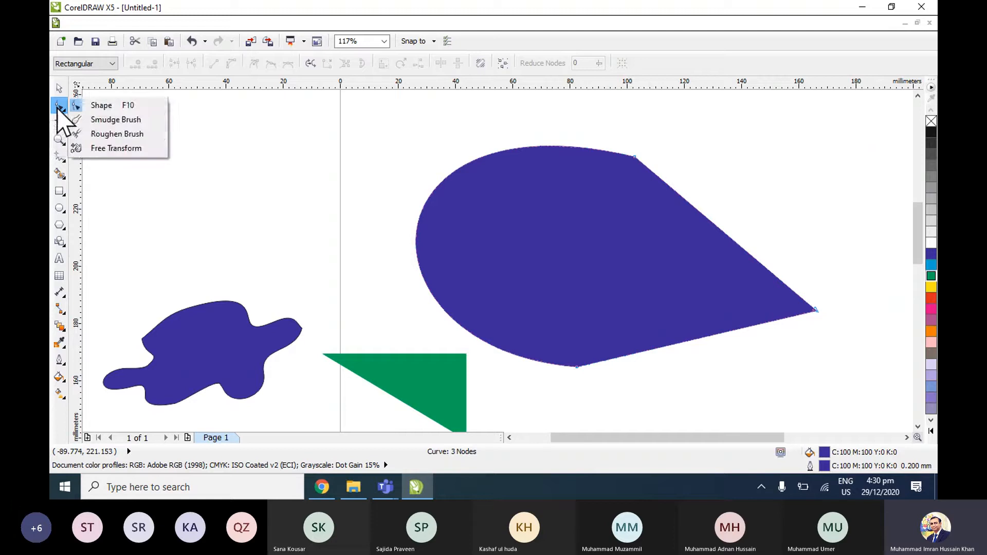
pyautogui.click(100, 106)
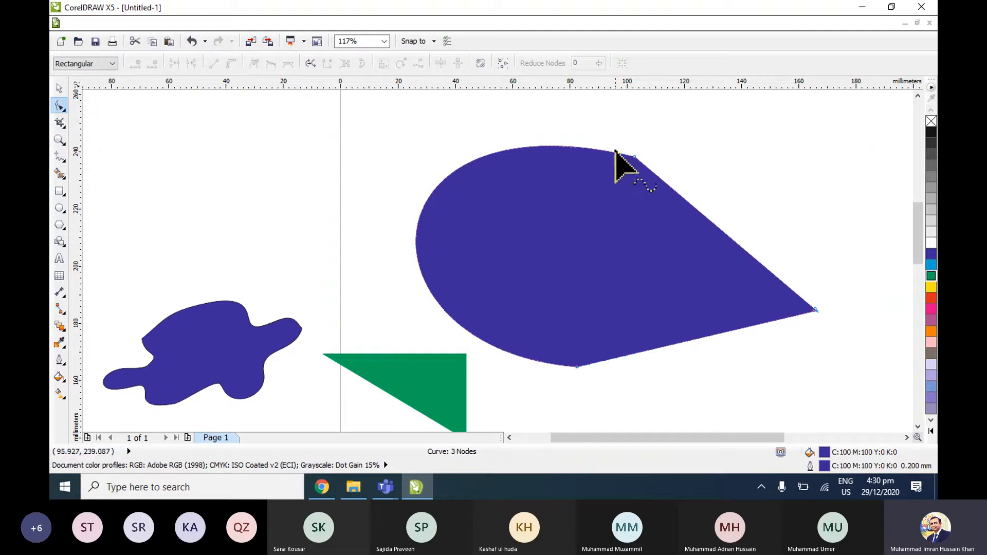
pyautogui.click(635, 157)
pyautogui.click(445, 358)
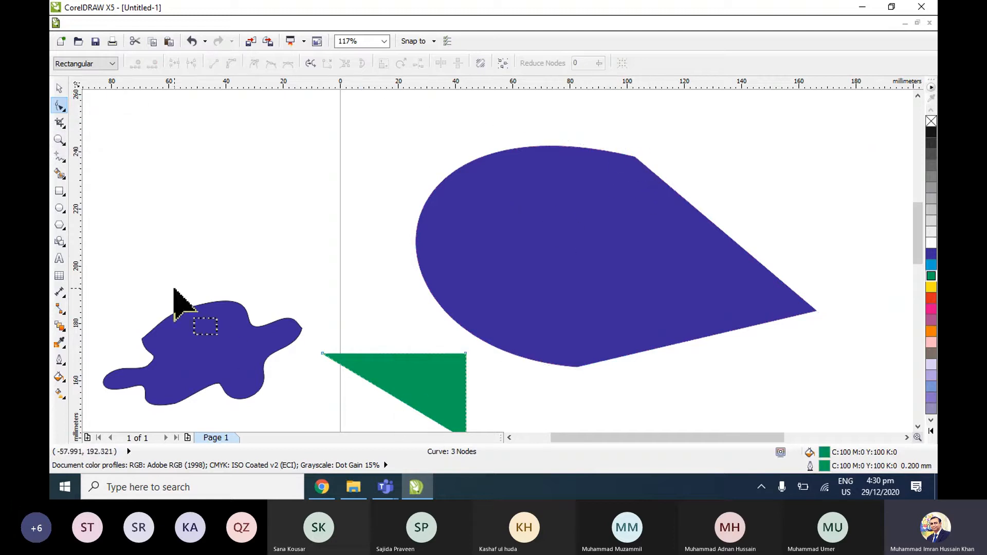
pyautogui.click(248, 339)
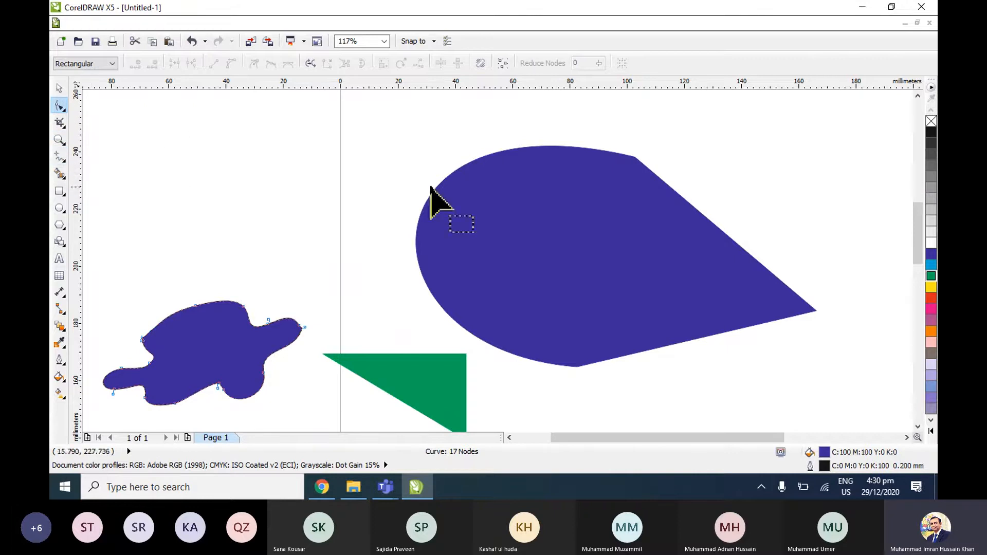
# Delete the blue curved shape, the green triangle and the blue freehand blob from the page.
pyautogui.click(60, 88)
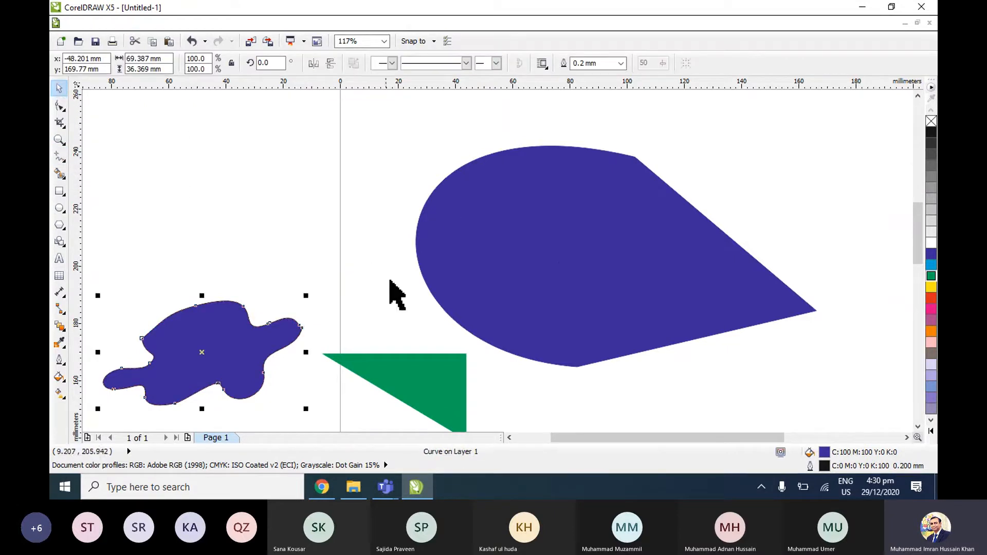
pyautogui.click(502, 308)
pyautogui.press('Delete')
pyautogui.click(403, 360)
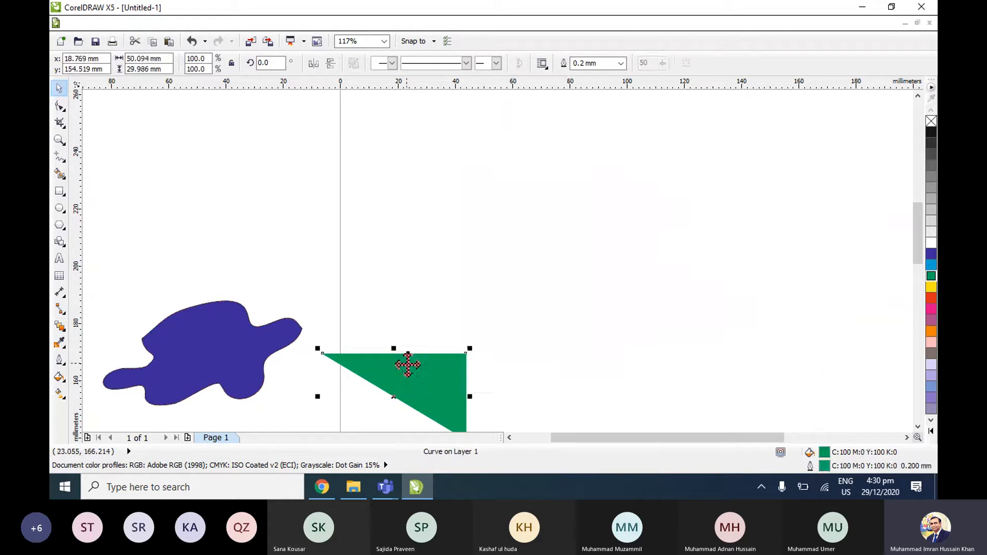
pyautogui.press('Delete')
pyautogui.click(283, 359)
pyautogui.press('Delete')
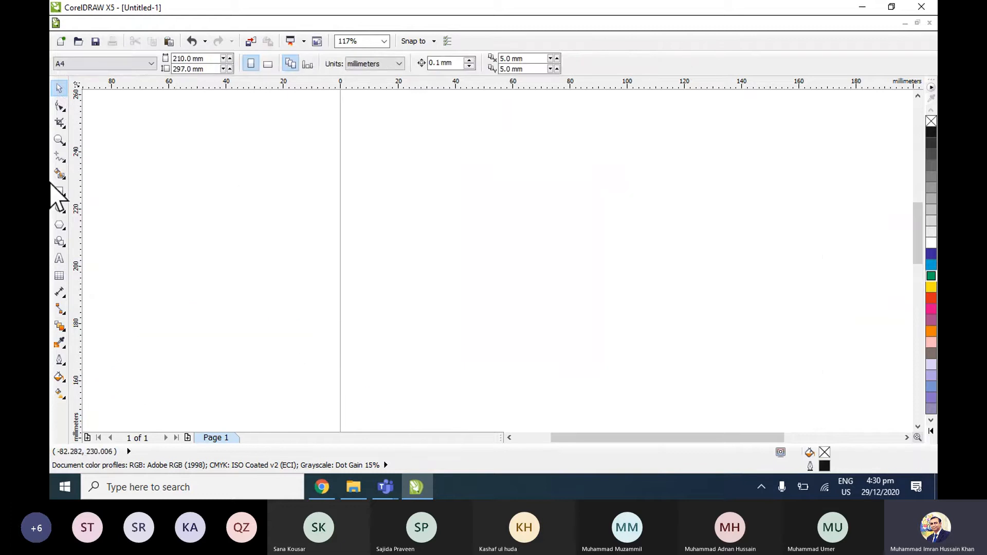
# Draw a horizontal 2-point line about 72 mm long and a diagonal line below it spanning about 39 by 38 mm.
pyautogui.click(60, 157)
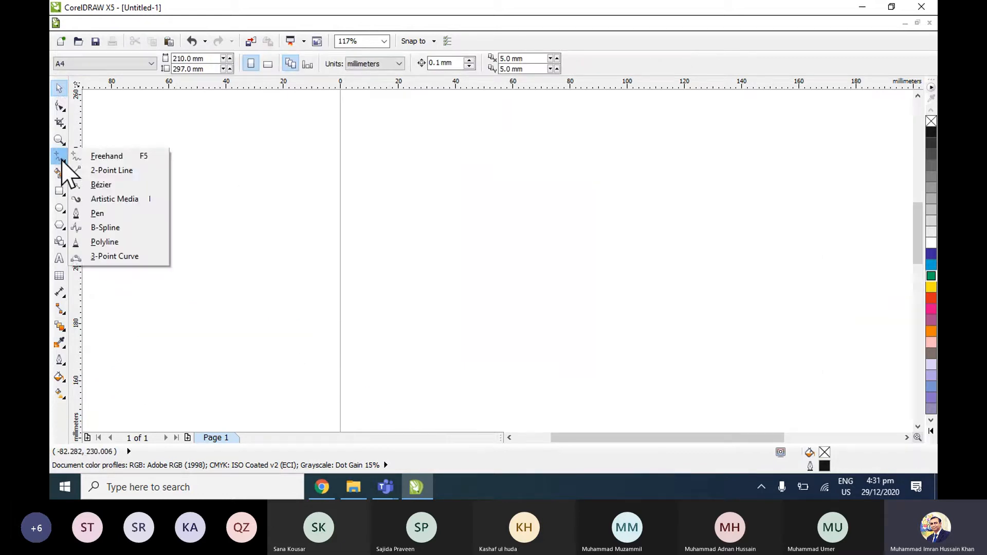
pyautogui.click(115, 170)
pyautogui.moveTo(347, 189); pyautogui.dragTo(554, 189)
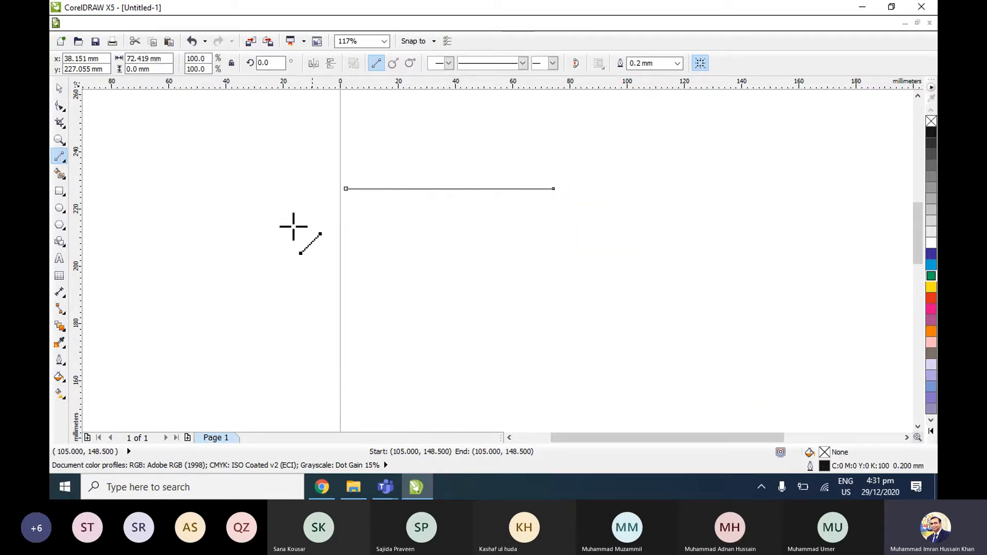
pyautogui.moveTo(387, 209); pyautogui.dragTo(500, 317)
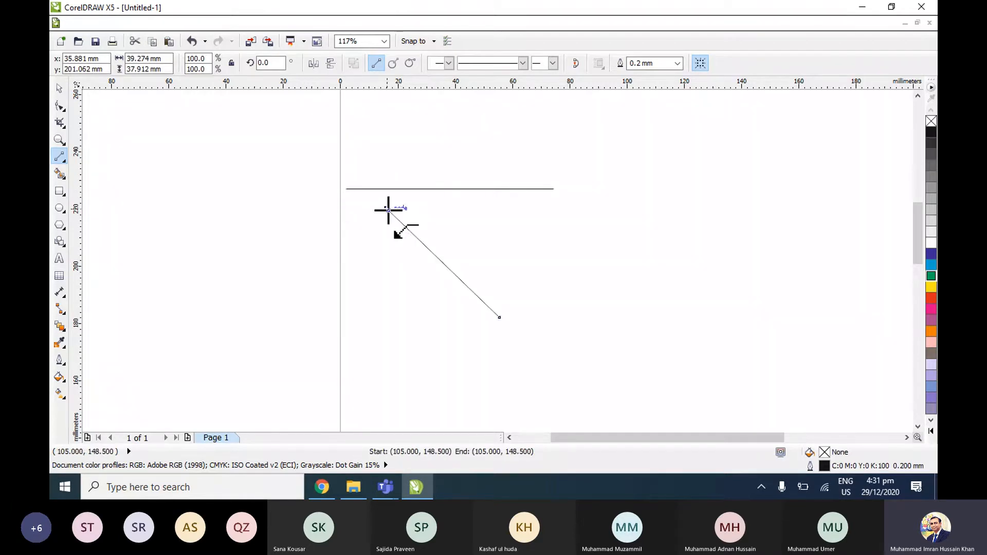
# Join the diagonal's upper end to the horizontal line's left end, and extend its lower end to the line's right end.
pyautogui.moveTo(387, 209); pyautogui.dragTo(346, 189)
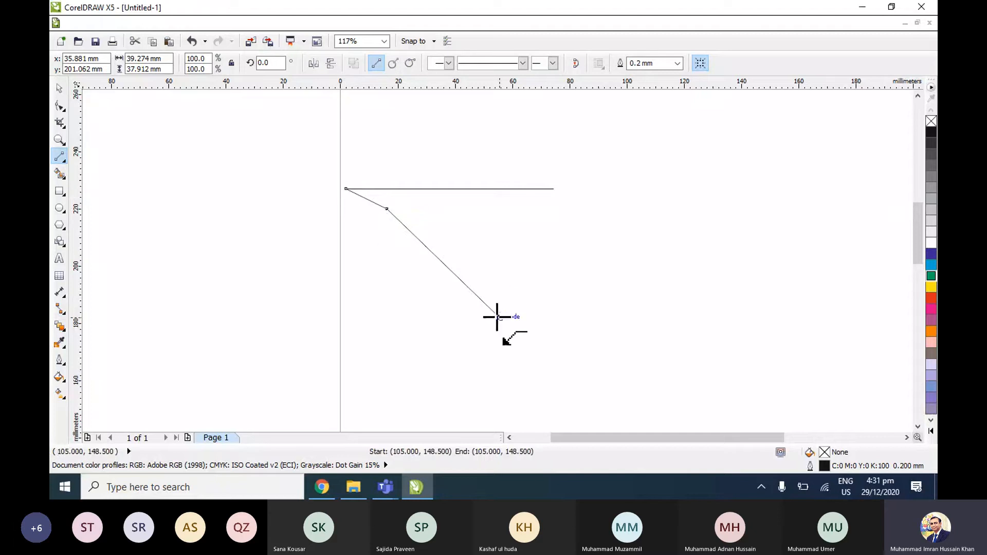
pyautogui.moveTo(497, 317); pyautogui.dragTo(561, 188)
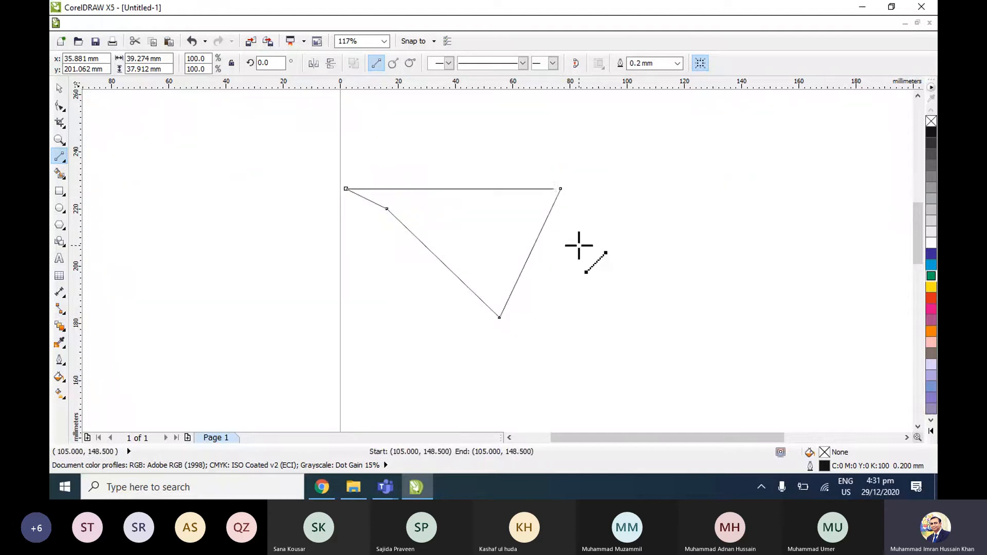
pyautogui.hotkey('ctrl', 'z')
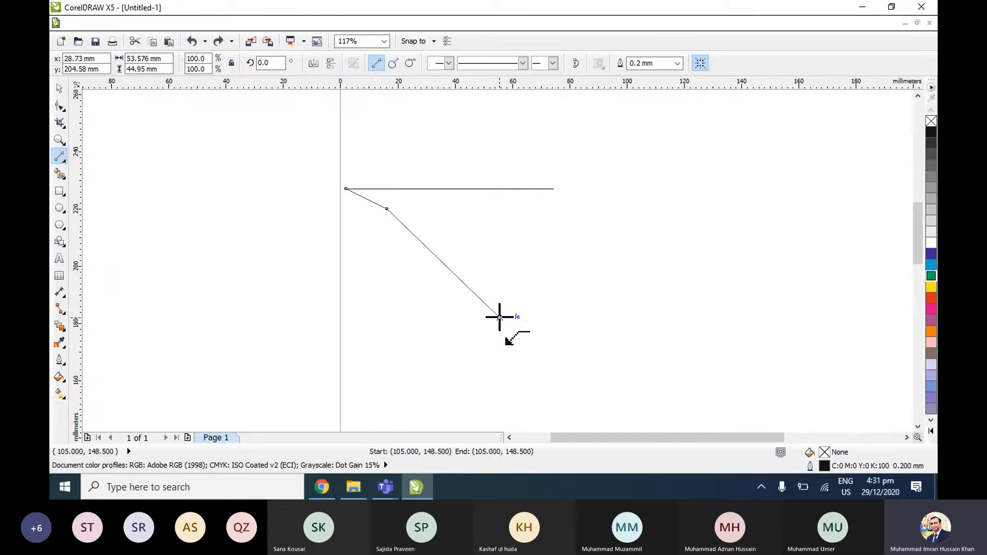
pyautogui.moveTo(499, 317); pyautogui.dragTo(560, 190)
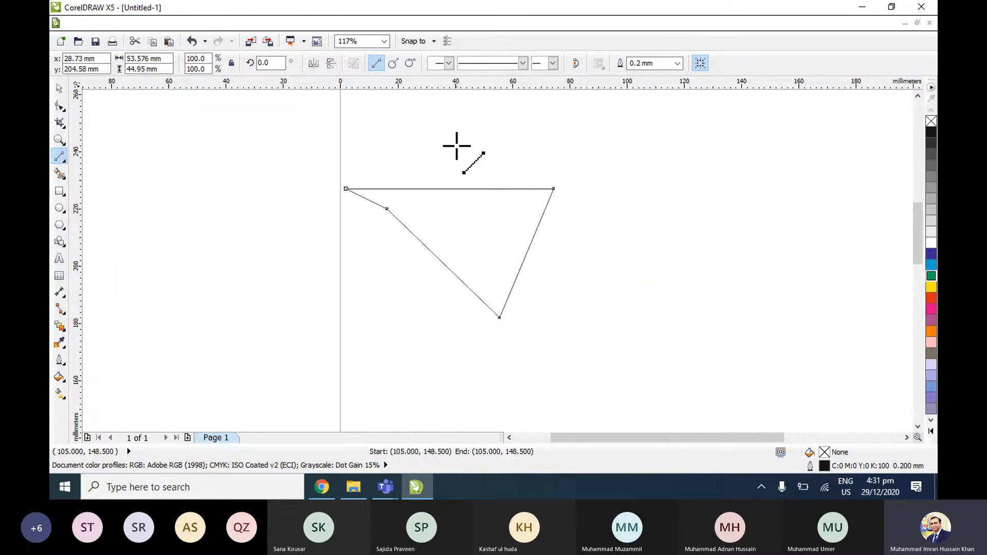
# Try moving the connected outline down and to the right, and undo the move.
pyautogui.press('space')
pyautogui.moveTo(441, 210); pyautogui.dragTo(508, 263)
pyautogui.hotkey('ctrl', 'z')
pyautogui.hotkey('ctrl', 'z')
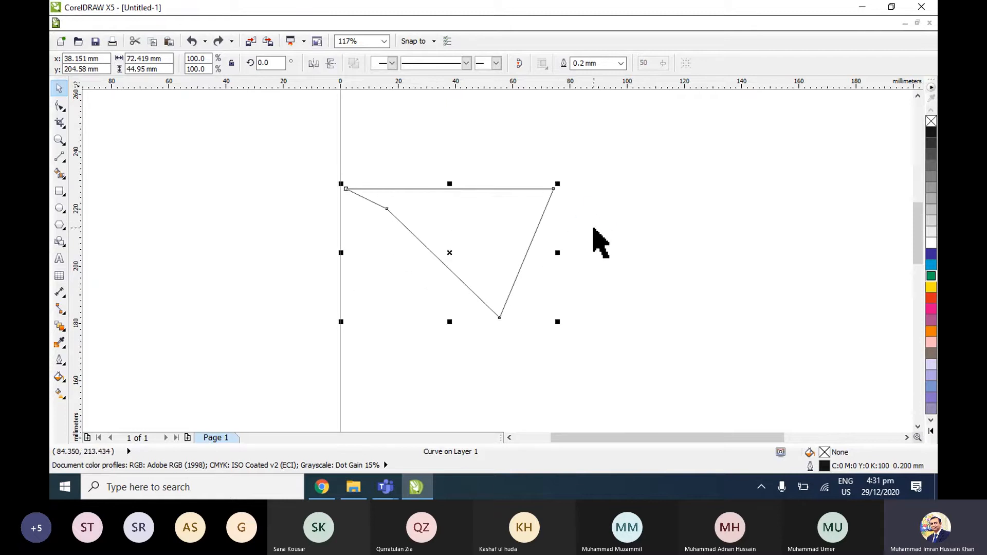
# Move the three-segment outline about 3 mm down, away from the horizontal line.
pyautogui.click(600, 242)
pyautogui.scroll(2, 442, 195)
pyautogui.click(473, 228)
pyautogui.moveTo(540, 226); pyautogui.dragTo(539, 245)
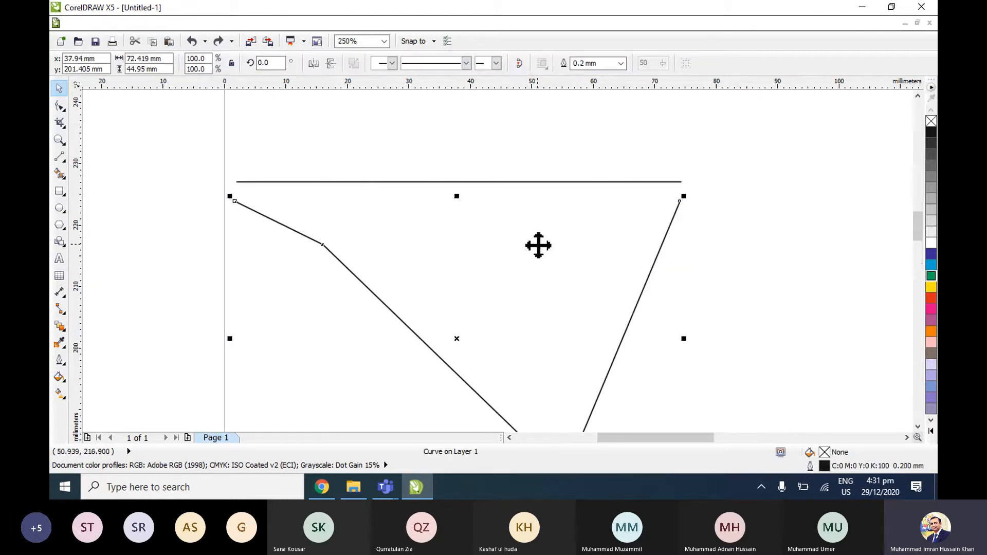
# Delete the three-segment outline and the horizontal line.
pyautogui.press('Delete')
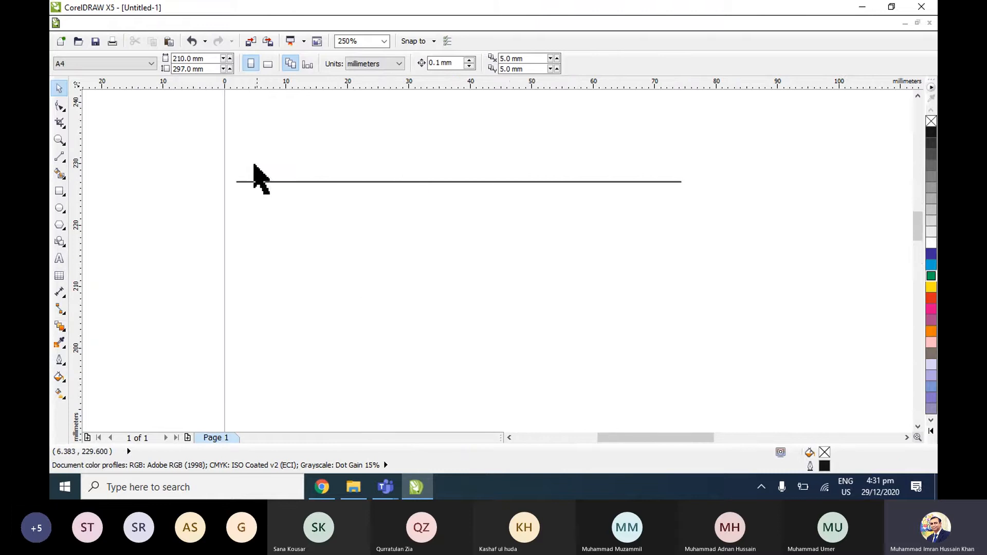
pyautogui.click(652, 182)
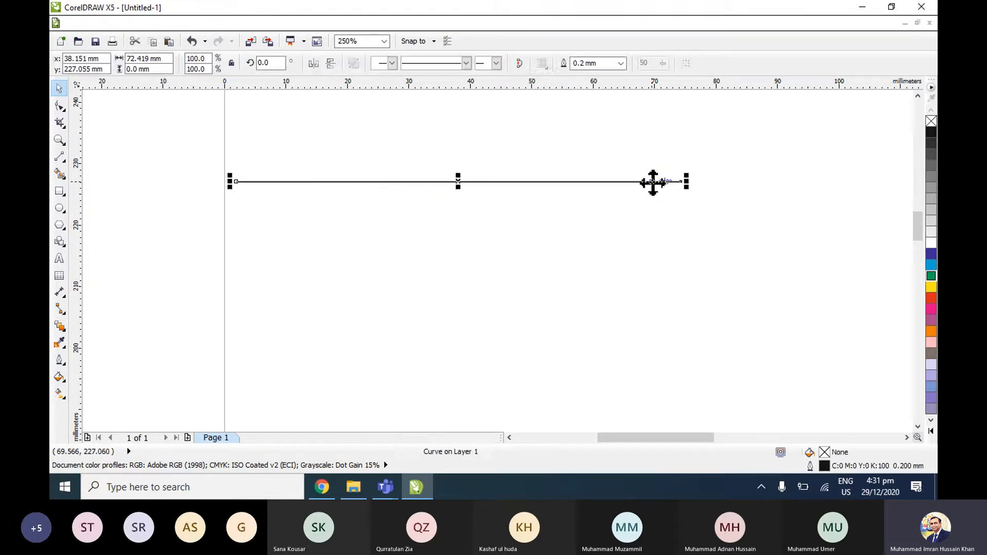
pyautogui.press('Delete')
# Draw a closed, straight-sided quadrilateral on the empty page with the Bézier tool, about 58 mm wide and 26 mm high.
pyautogui.click(61, 159)
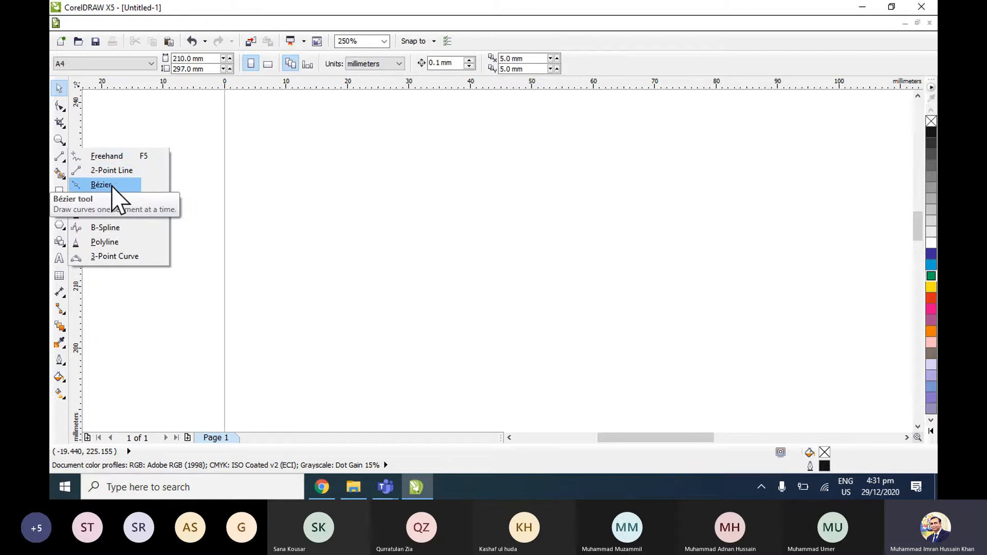
pyautogui.click(101, 185)
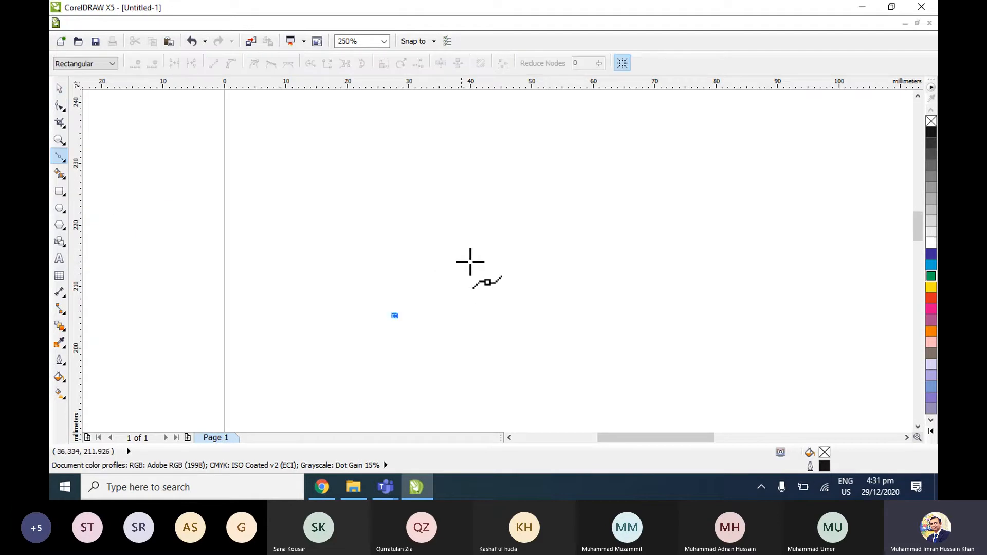
pyautogui.click(653, 231)
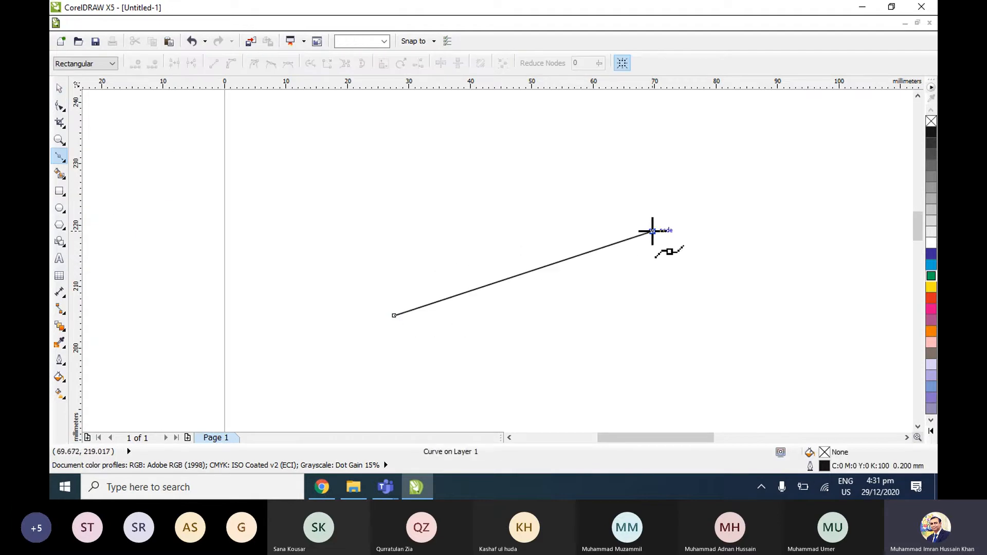
pyautogui.click(750, 328)
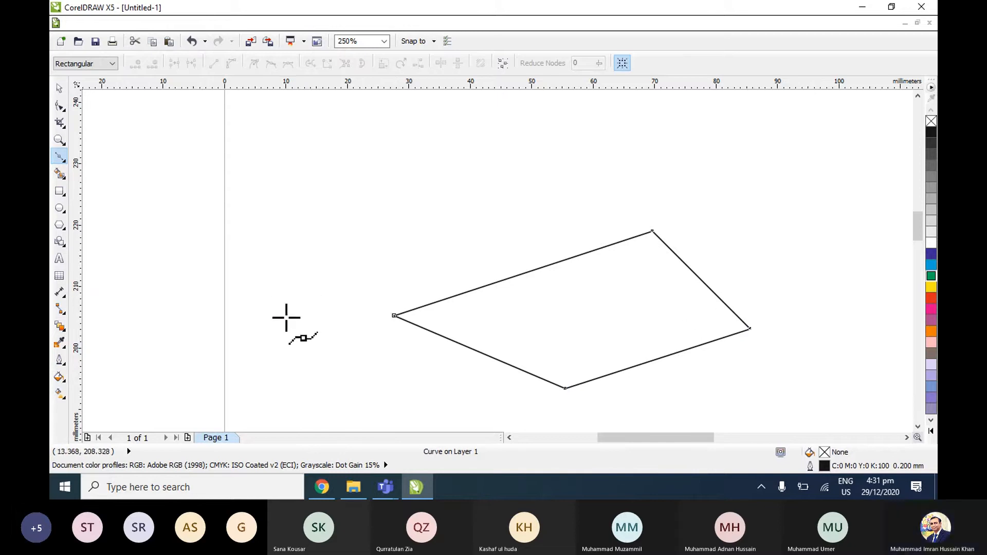
# Start a Bézier outline beside the quadrilateral with one arched segment rising from its far side and ending in long control handles.
pyautogui.click(267, 299)
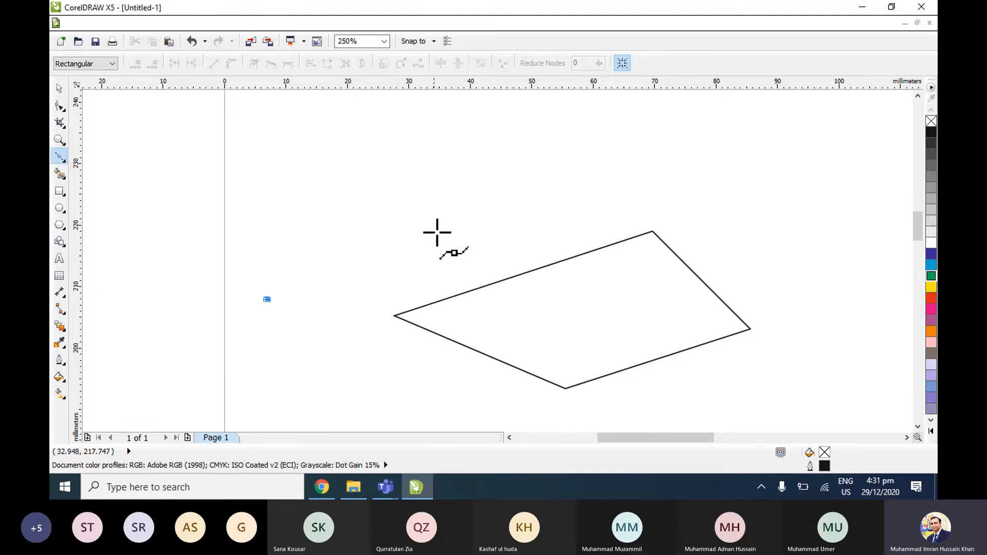
pyautogui.moveTo(447, 227); pyautogui.dragTo(638, 211)
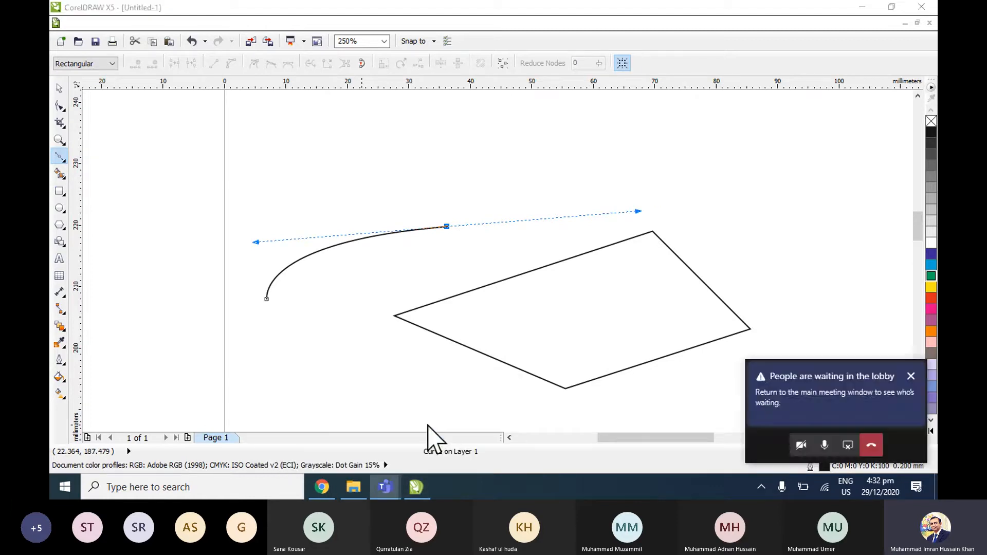
# Switch to the Teams meeting window, admit everyone waiting in the lobby, and minimize the window.
pyautogui.click(820, 384)
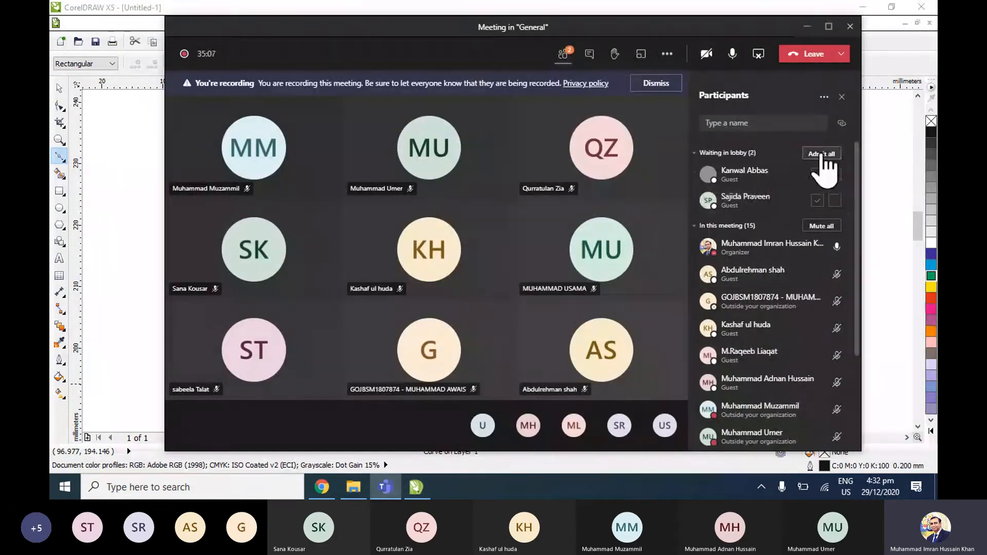
pyautogui.click(822, 154)
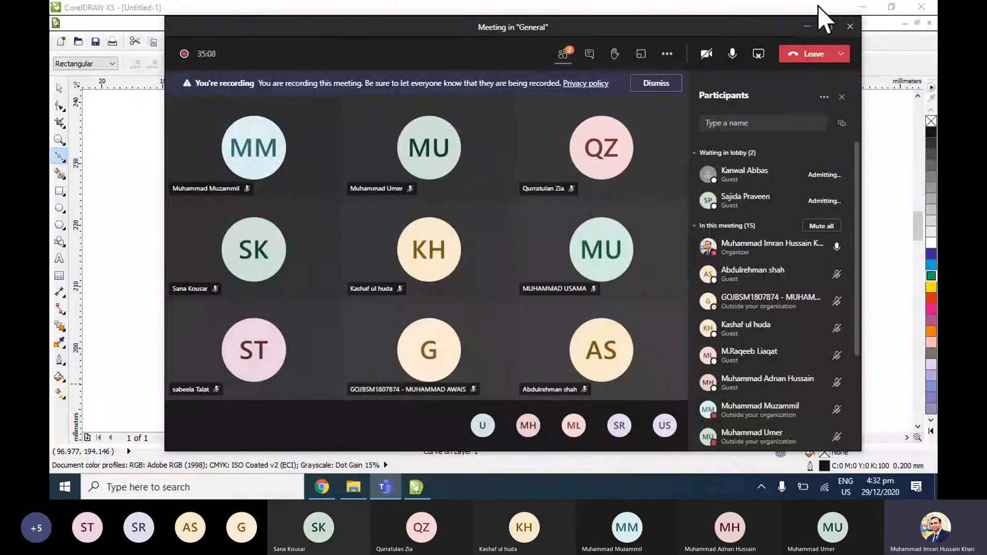
pyautogui.click(807, 26)
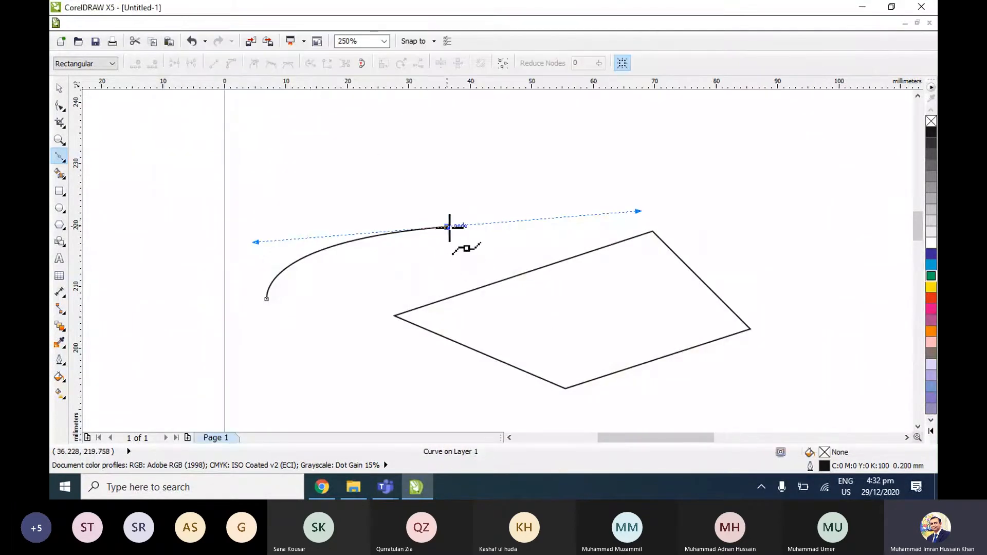
# Continue the Bézier outline with curved segments that loop back over the quadrilateral's edge and return to the starting point.
pyautogui.scroll(2, 496, 266)
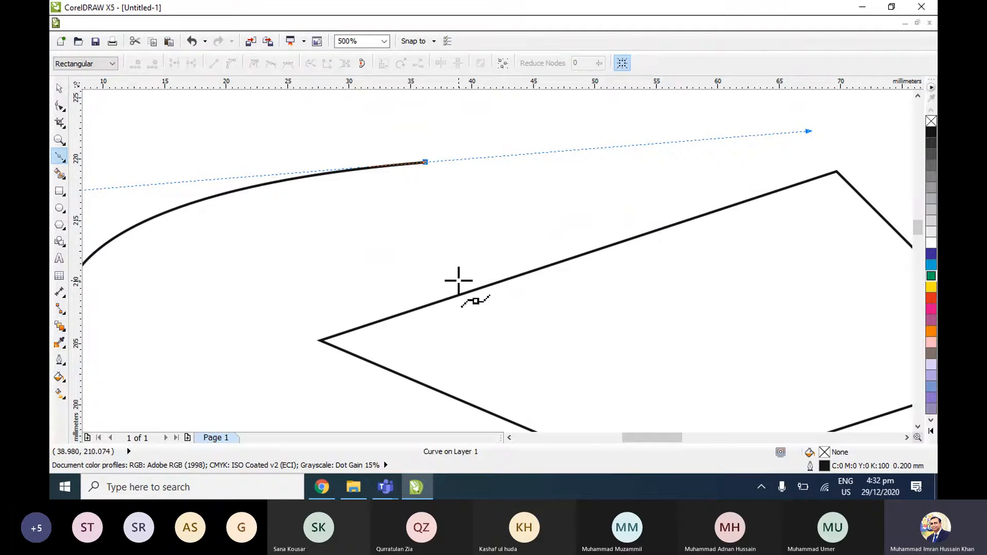
pyautogui.scroll(-2, 459, 281)
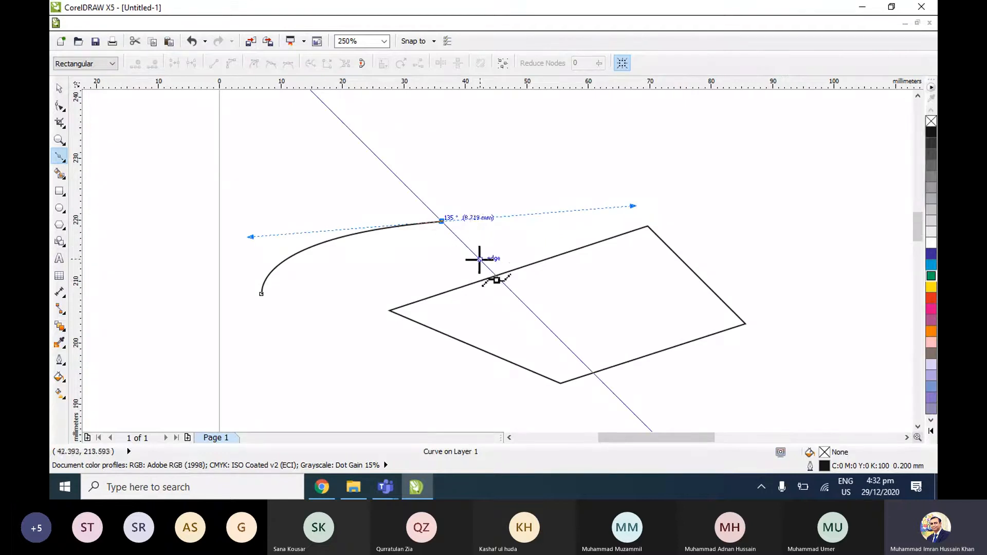
pyautogui.moveTo(485, 265); pyautogui.dragTo(443, 284)
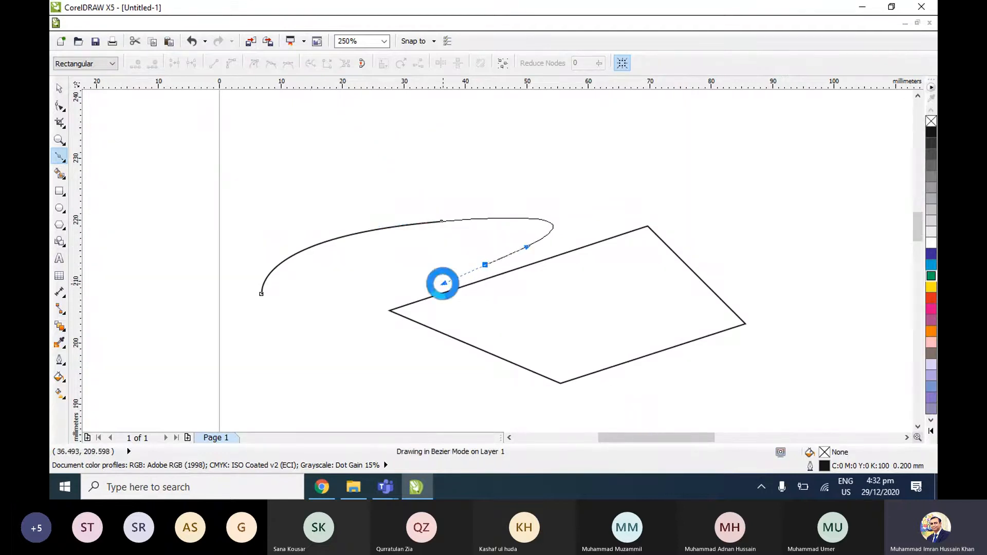
pyautogui.click(327, 364)
pyautogui.moveTo(327, 364); pyautogui.dragTo(238, 347)
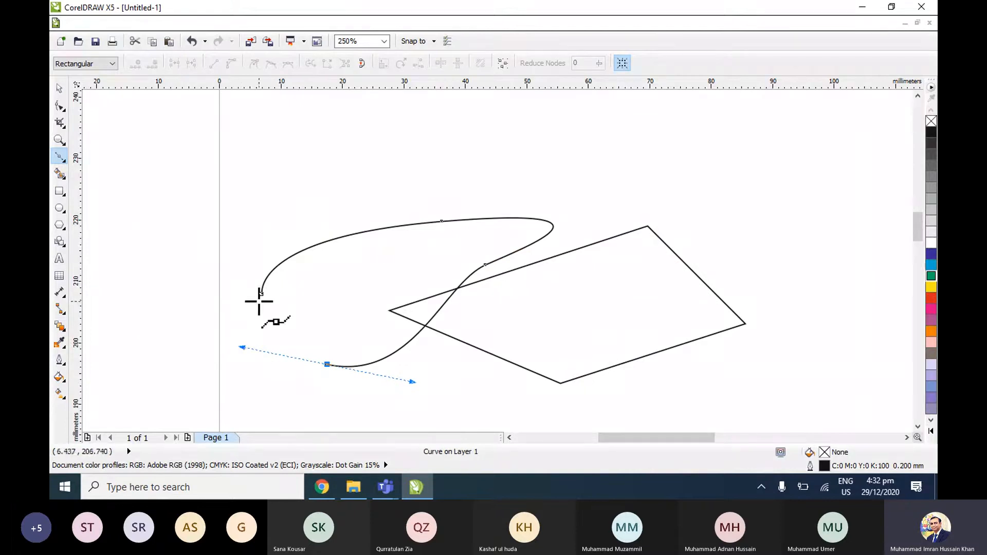
pyautogui.click(261, 294)
pyautogui.moveTo(261, 294); pyautogui.dragTo(264, 282)
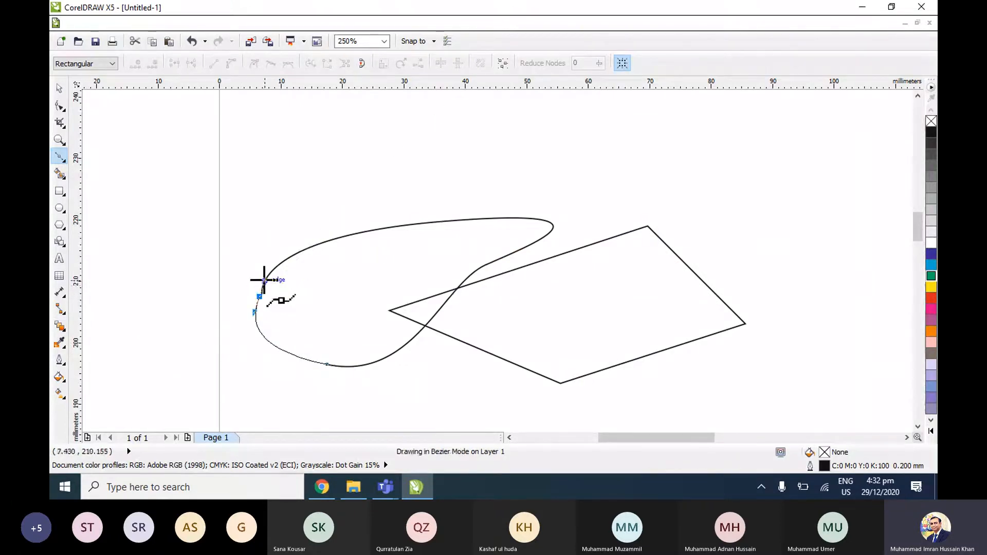
# Move the curved outline up and to the left, clear of the quadrilateral, and delete it.
pyautogui.click(59, 88)
pyautogui.moveTo(359, 264); pyautogui.dragTo(324, 184)
pyautogui.click(661, 221)
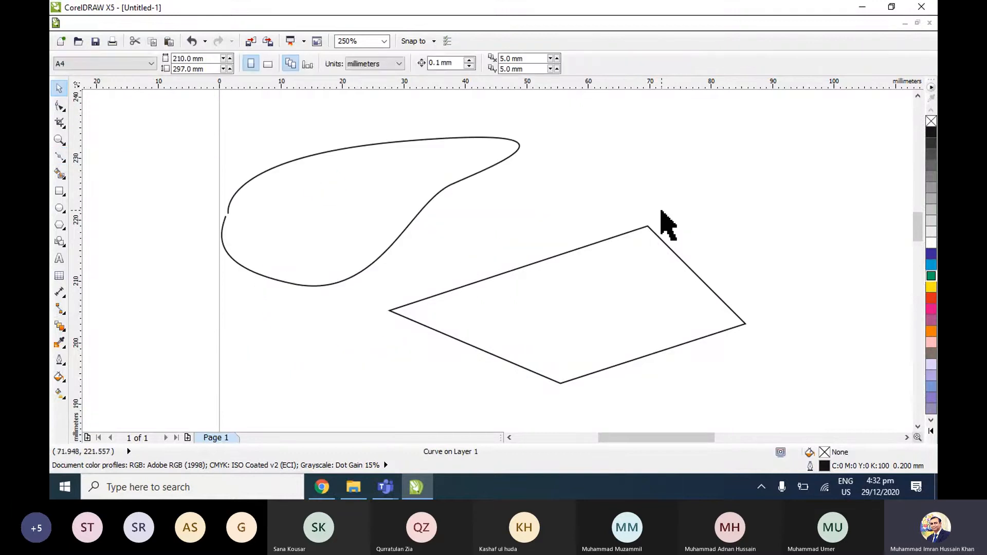
pyautogui.click(360, 217)
pyautogui.click(345, 227)
pyautogui.press('Delete')
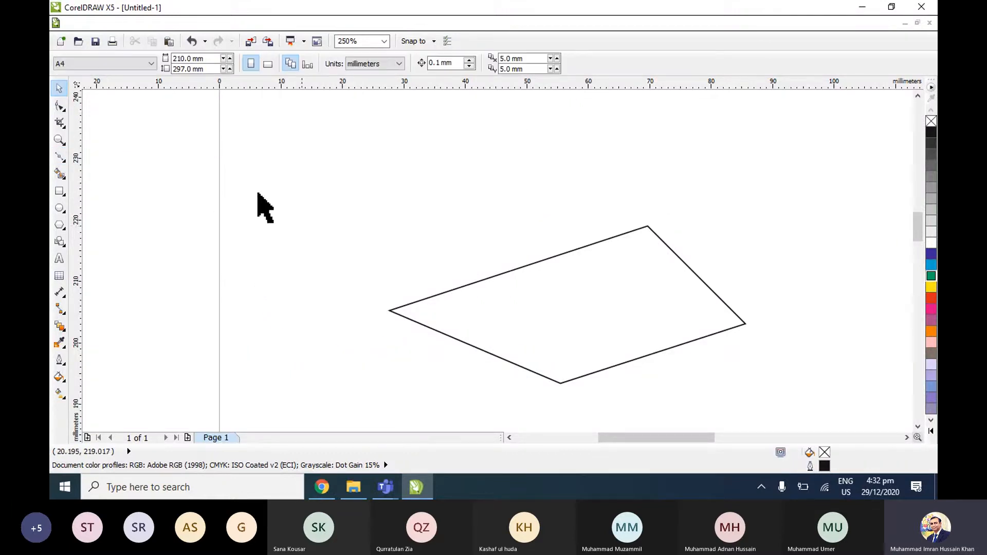
# Draw a single Bézier arc about 41 mm wide and 9 mm high above the quadrilateral.
pyautogui.click(62, 159)
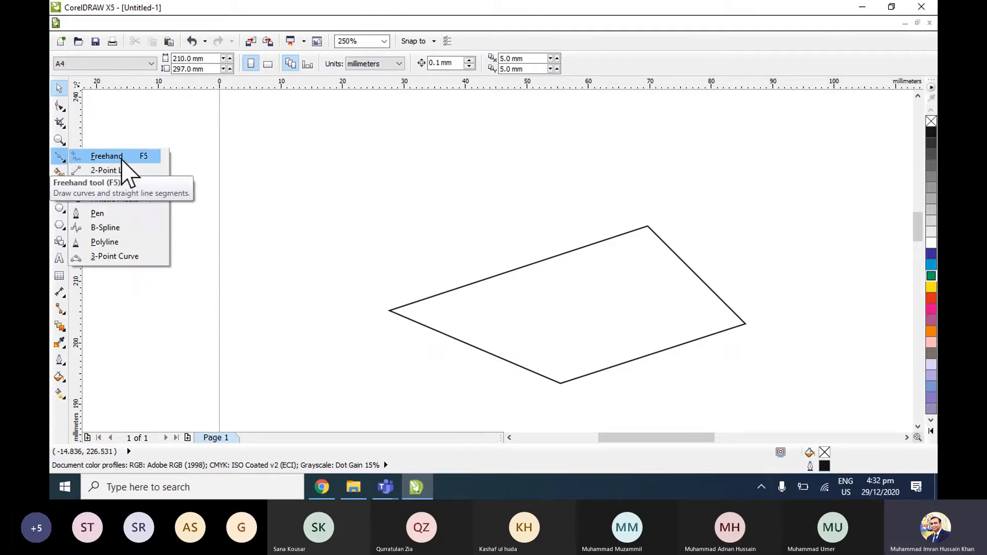
pyautogui.click(300, 243)
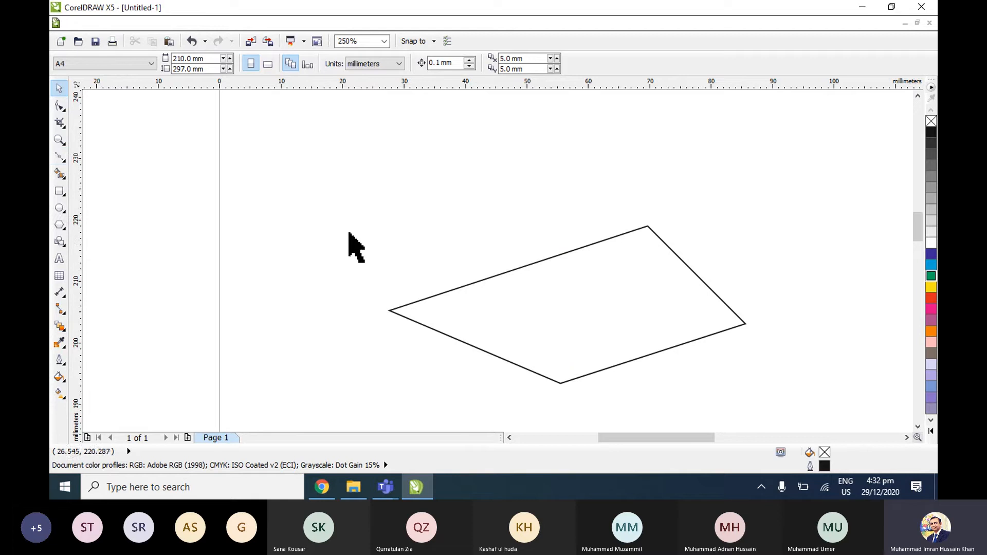
pyautogui.click(62, 160)
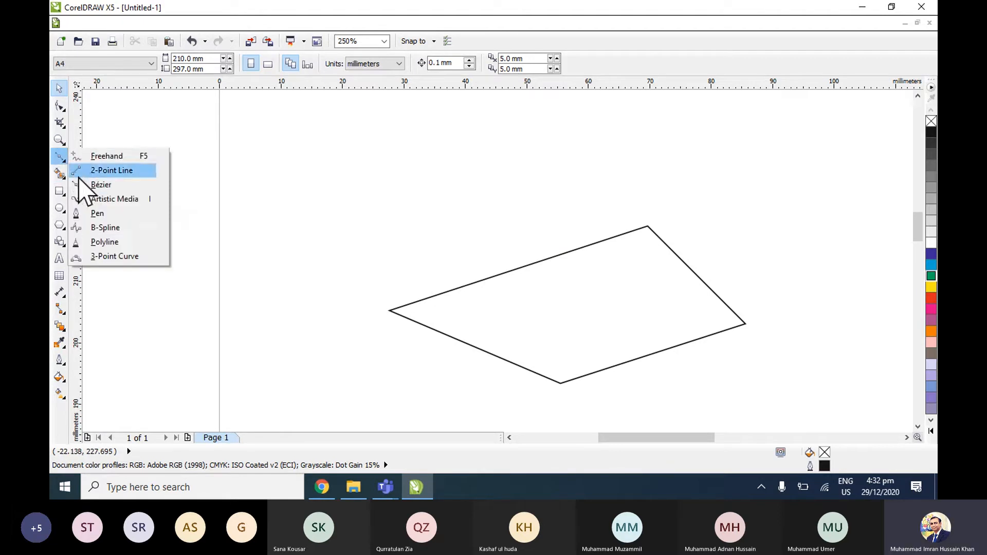
pyautogui.click(98, 185)
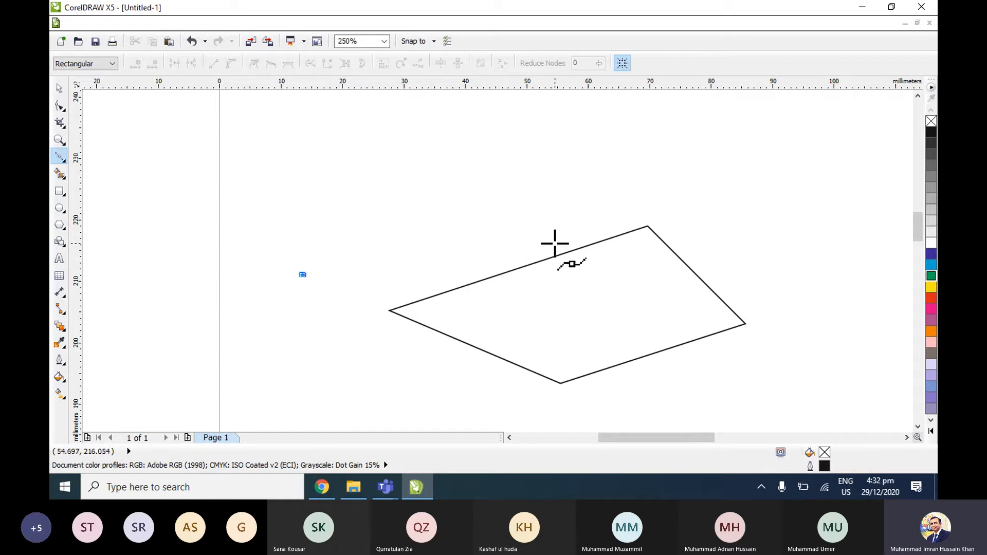
pyautogui.moveTo(555, 244); pyautogui.dragTo(683, 315)
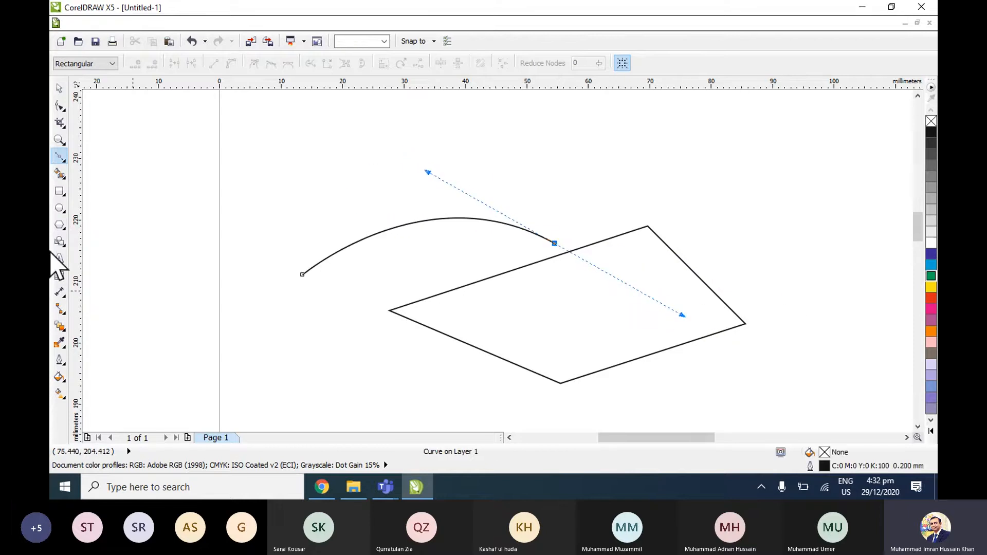
# Move the arc about 6 mm up, clear of the quadrilateral, and deselect it.
pyautogui.click(58, 90)
pyautogui.moveTo(467, 226); pyautogui.dragTo(456, 190)
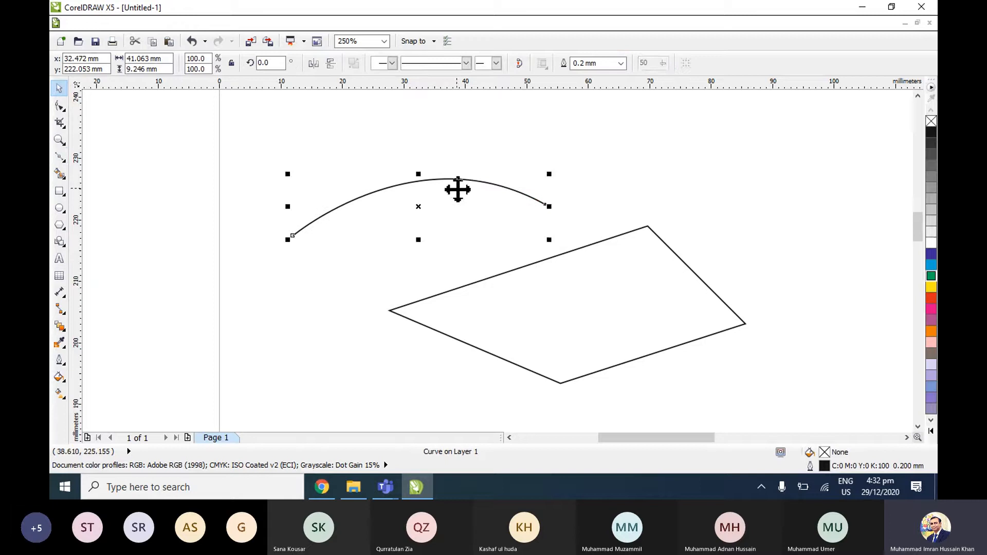
pyautogui.click(225, 249)
# Pick a different preset stroke for the Artistic Media tool and paint two wavy strokes beside the quadrilateral's upper and left corners.
pyautogui.click(62, 158)
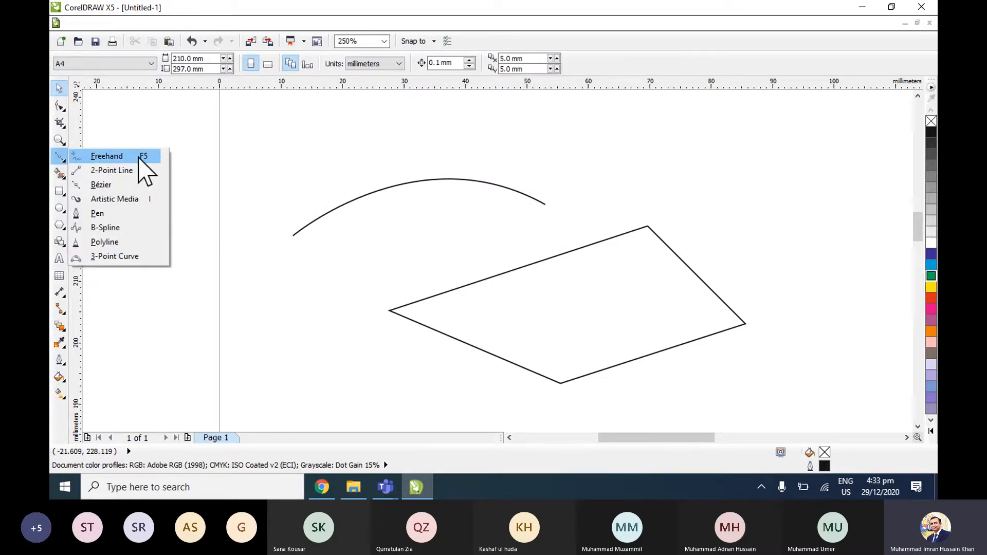
pyautogui.click(58, 175)
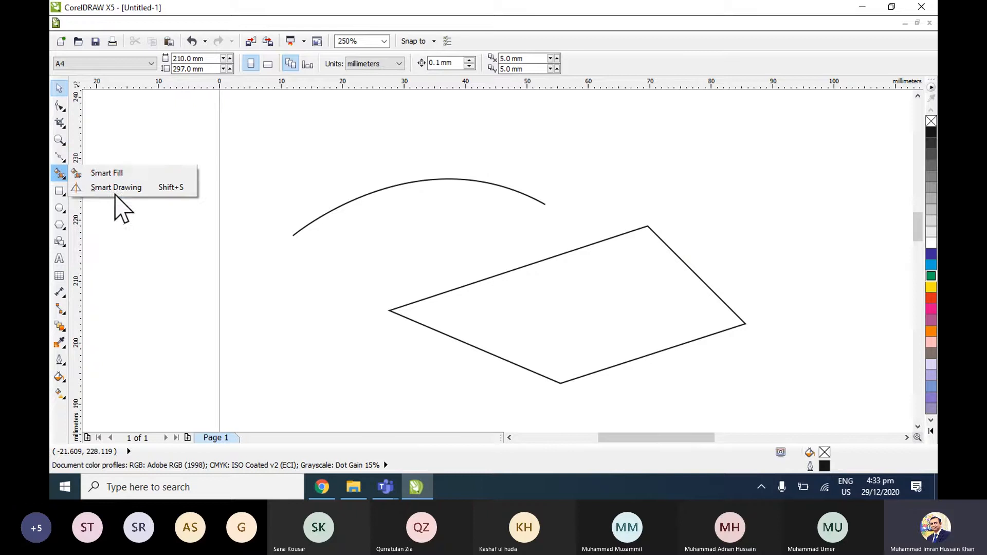
pyautogui.click(60, 157)
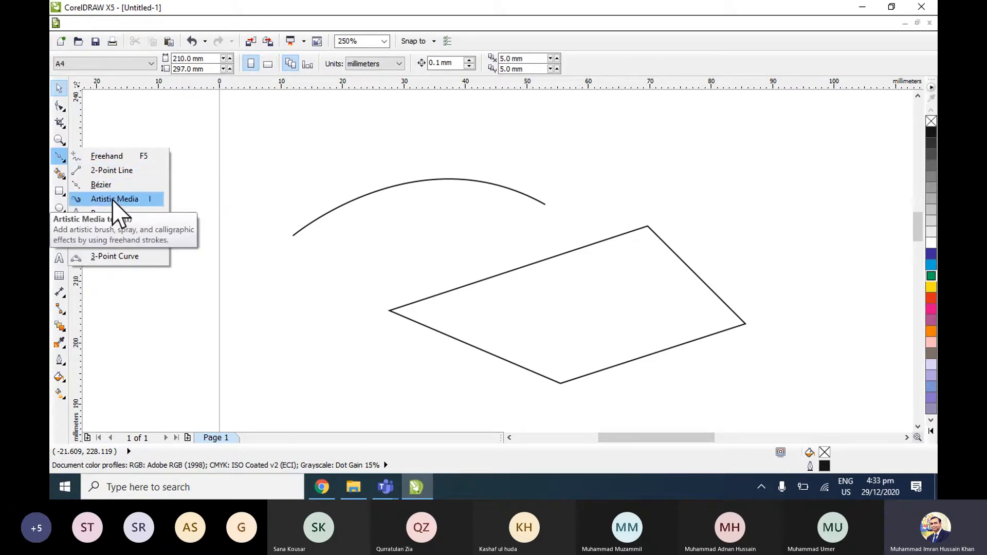
pyautogui.click(127, 201)
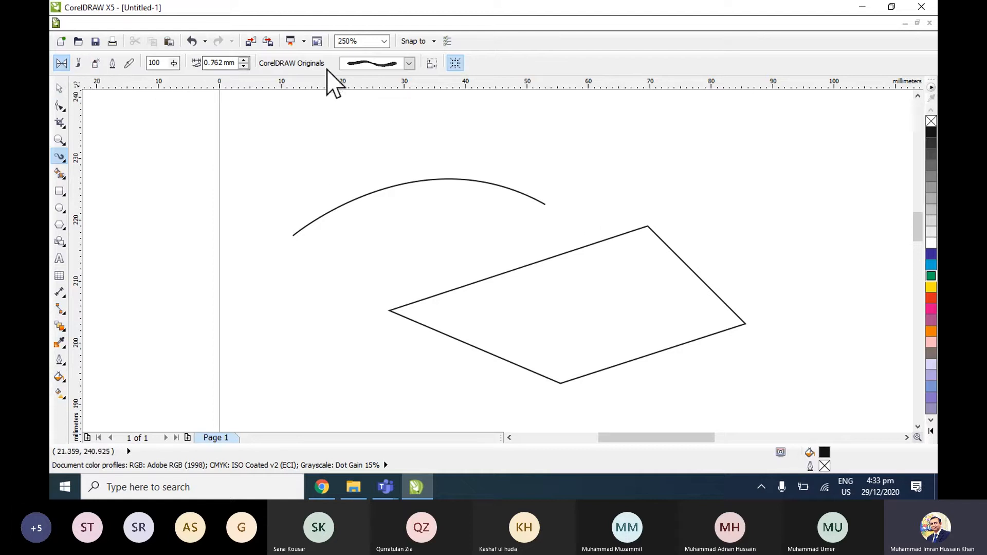
pyautogui.click(409, 63)
pyautogui.moveTo(428, 109)
pyautogui.mouseDown()
pyautogui.moveTo(426, 290)
pyautogui.moveTo(449, 112)
pyautogui.moveTo(441, 203)
pyautogui.mouseUp()
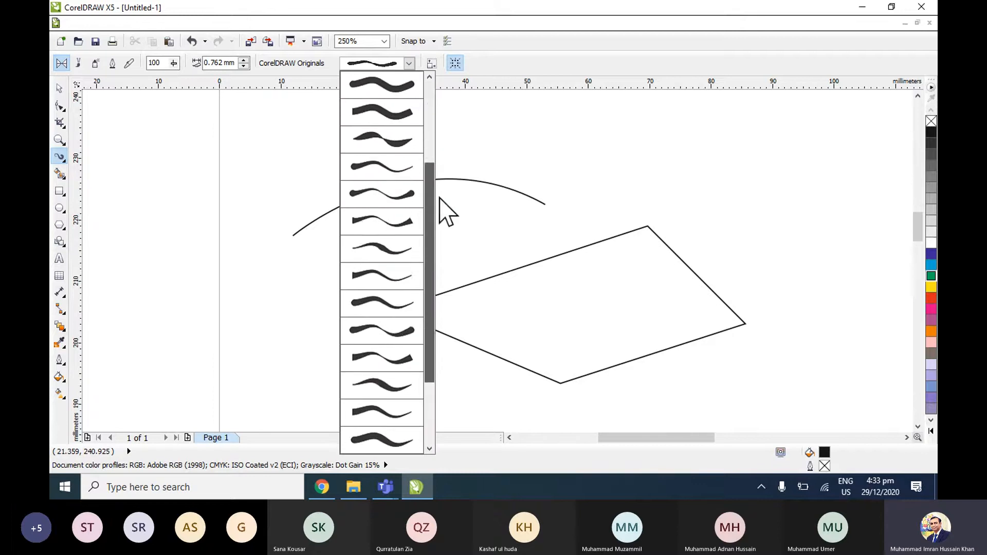
pyautogui.click(380, 219)
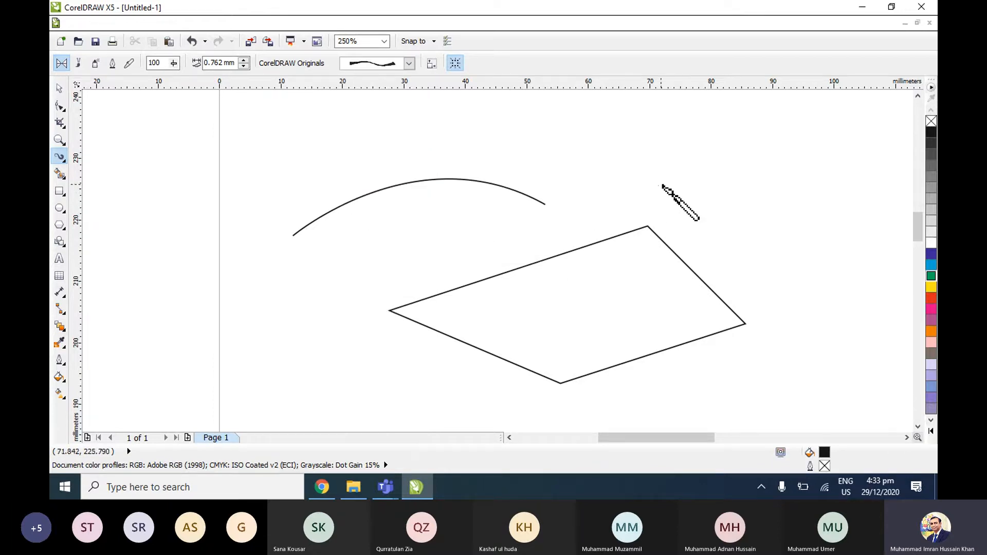
pyautogui.moveTo(662, 185)
pyautogui.mouseDown()
pyautogui.moveTo(624, 213)
pyautogui.moveTo(655, 223)
pyautogui.moveTo(683, 210)
pyautogui.moveTo(619, 251)
pyautogui.mouseUp()
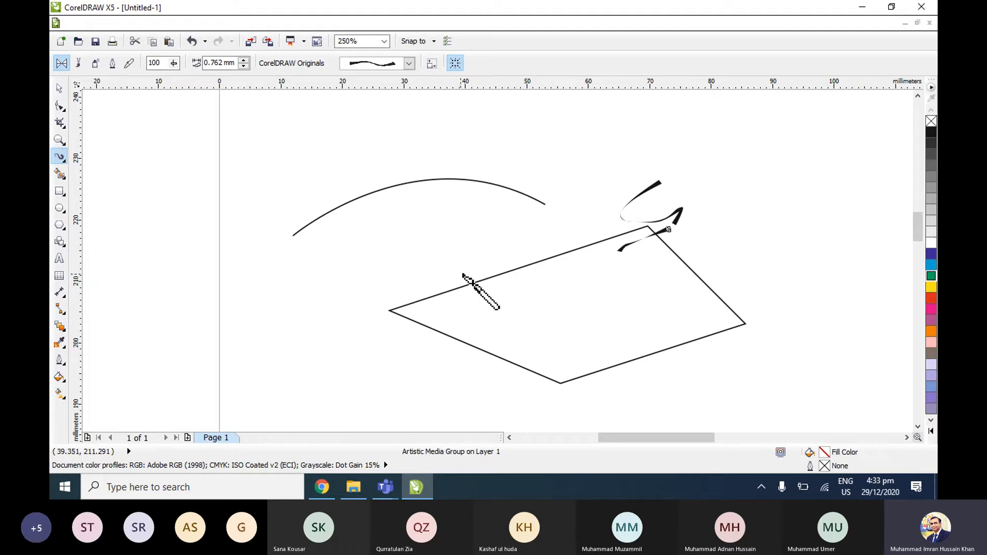
pyautogui.moveTo(396, 256); pyautogui.dragTo(363, 319)
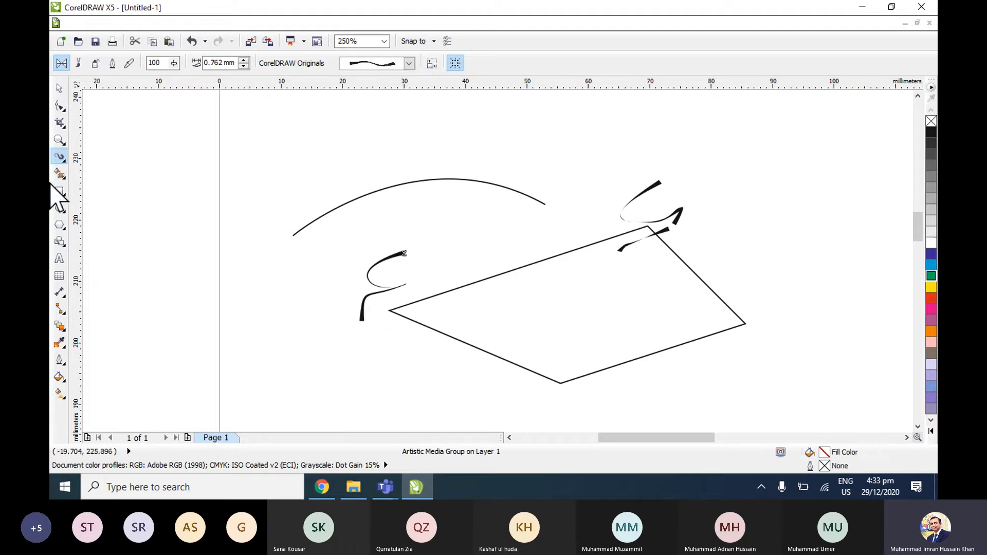
# Select the arc, the quadrilateral and both artistic strokes together and delete them.
pyautogui.click(63, 89)
pyautogui.moveTo(224, 156); pyautogui.dragTo(765, 397)
pyautogui.press('Delete')
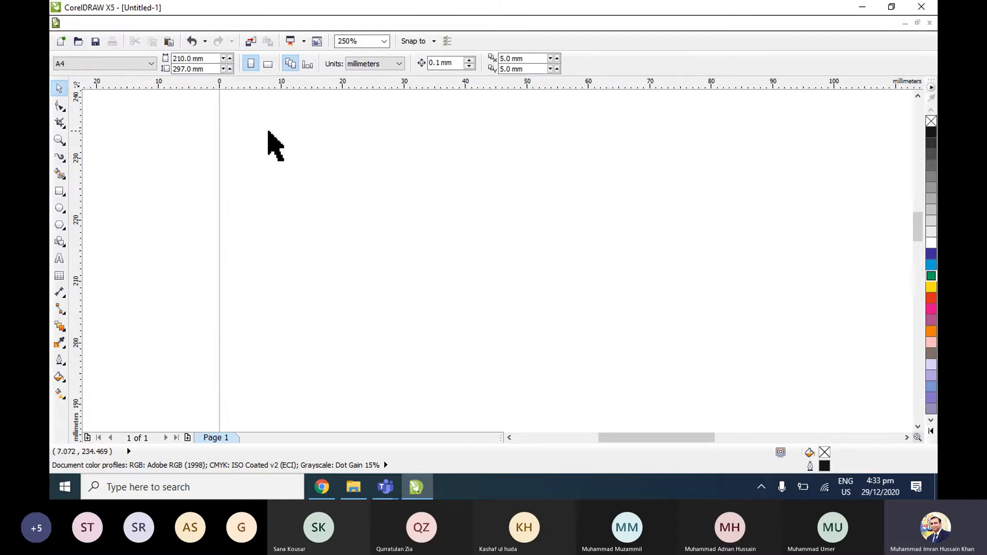
# Draw a wavy vertical Freehand line about 4.5 mm wide and 16 mm high near the middle of the page area.
pyautogui.click(65, 160)
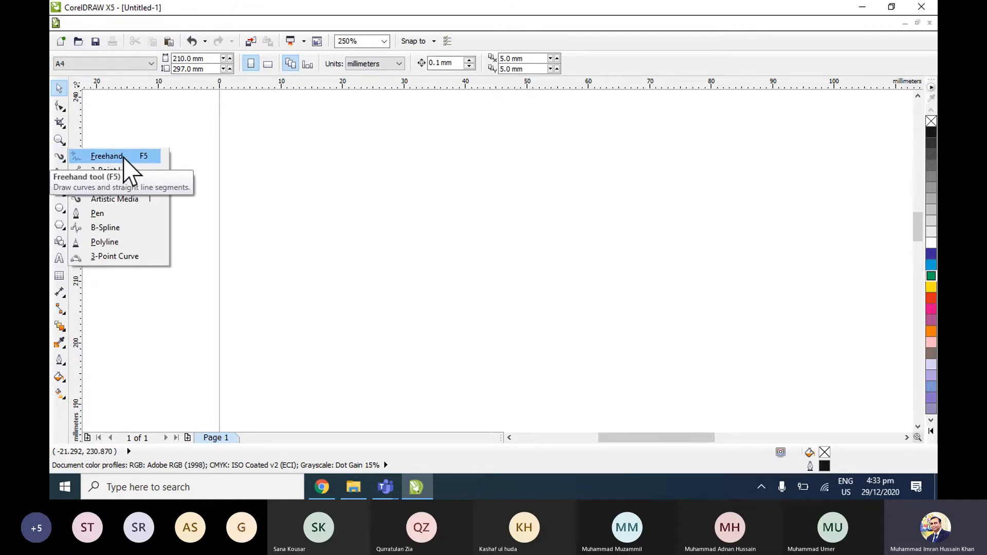
pyautogui.click(107, 156)
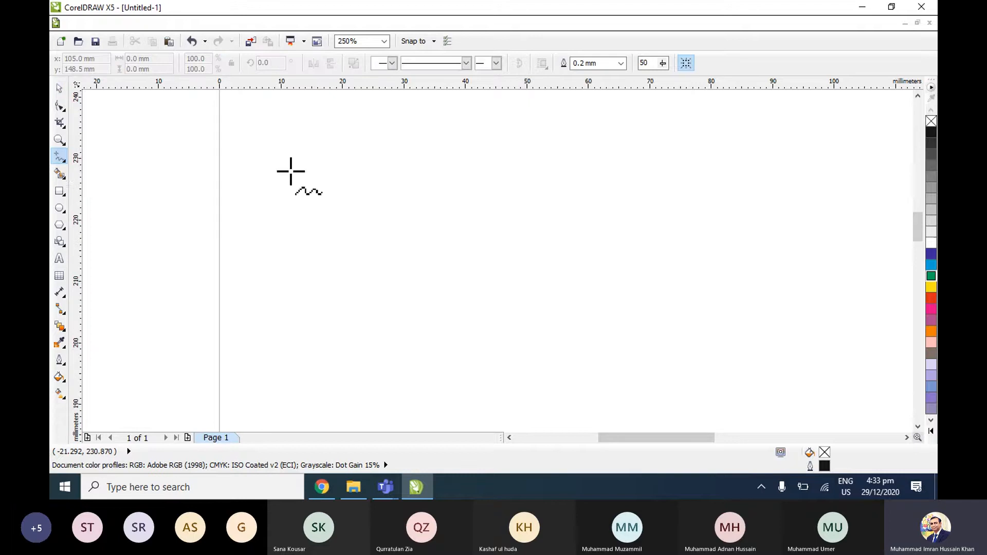
pyautogui.click(60, 158)
pyautogui.click(105, 154)
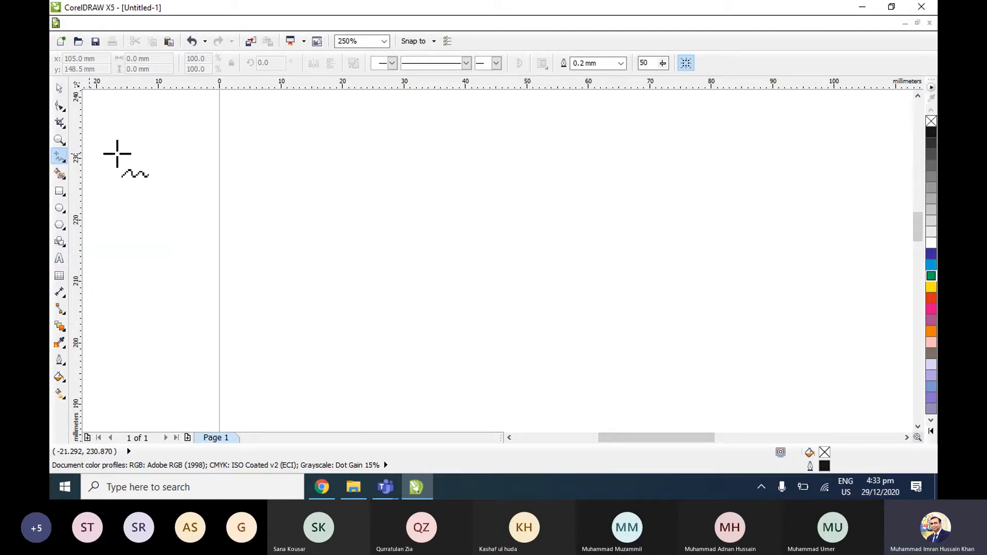
pyautogui.moveTo(498, 197)
pyautogui.mouseDown()
pyautogui.moveTo(473, 223)
pyautogui.moveTo(494, 258)
pyautogui.moveTo(485, 293)
pyautogui.mouseUp()
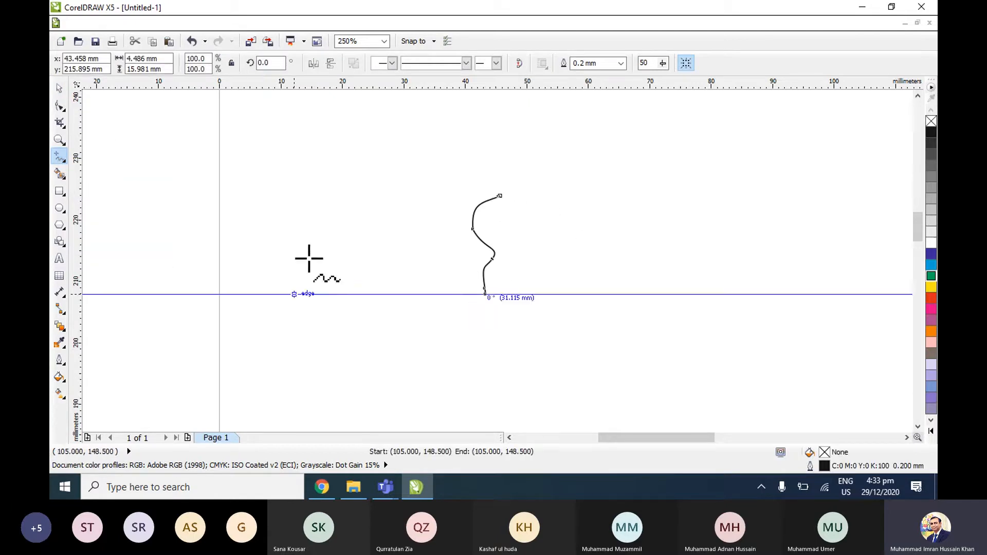
# Apply an Artistic Media preset stroke to the wavy Freehand line, switch it to a preset tapering at both ends, and fill it blue.
pyautogui.click(60, 159)
pyautogui.click(107, 199)
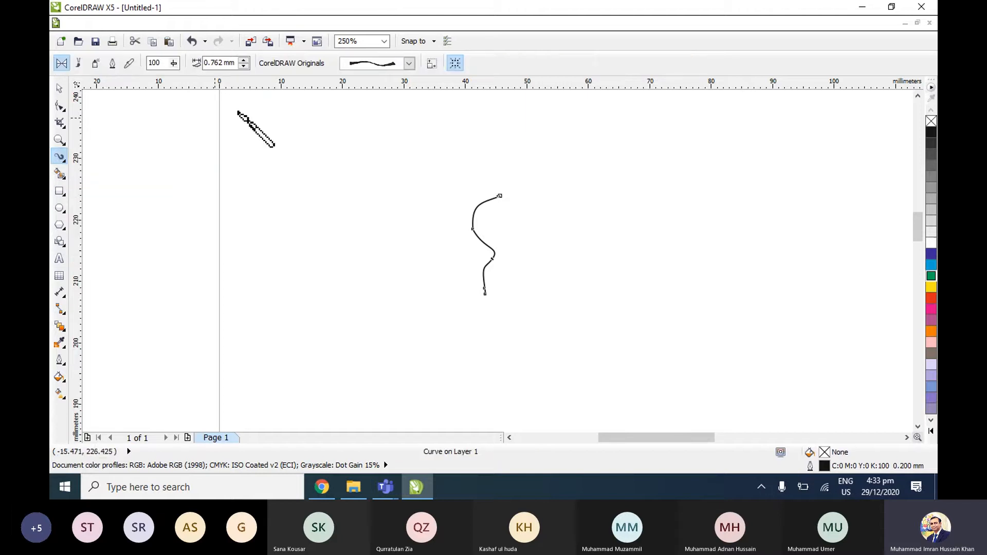
pyautogui.click(373, 63)
pyautogui.click(386, 193)
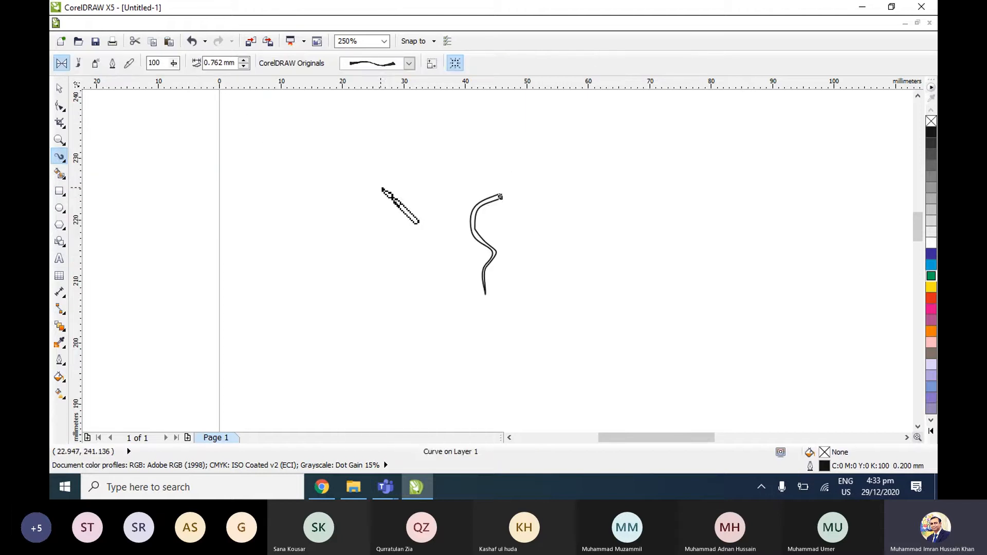
pyautogui.click(409, 63)
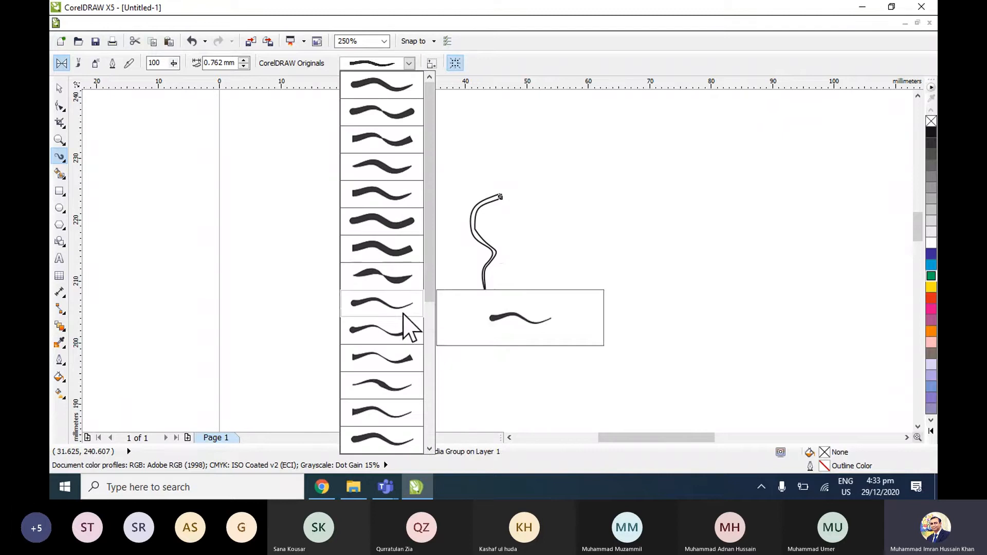
pyautogui.scroll(-1, 396, 417)
pyautogui.click(387, 379)
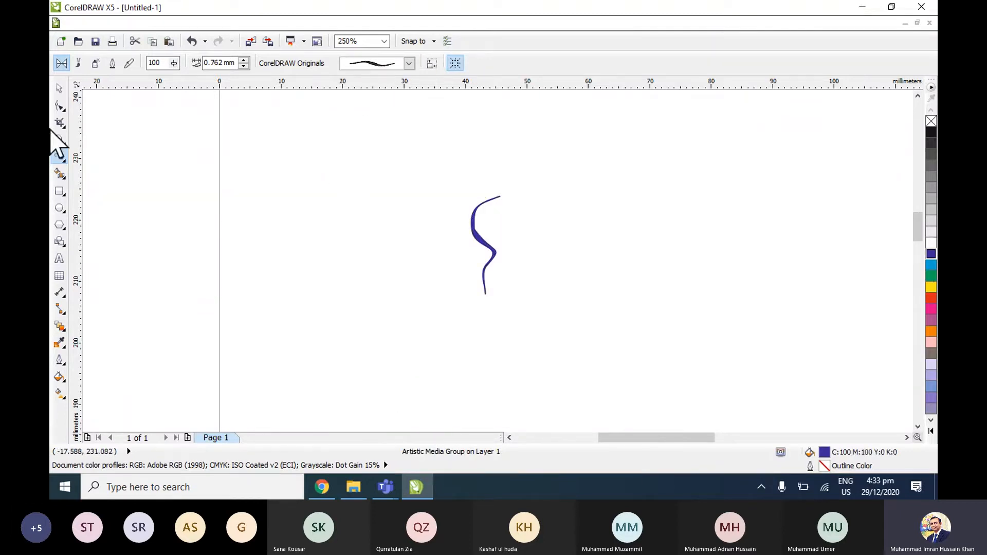
# Select the blue artistic stroke and delete it.
pyautogui.click(59, 89)
pyautogui.click(489, 244)
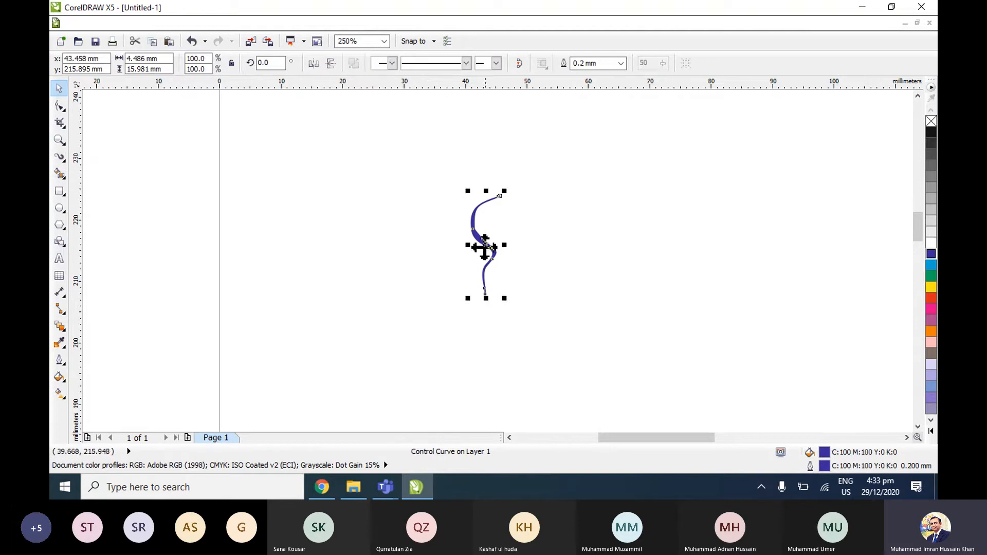
pyautogui.press('Delete')
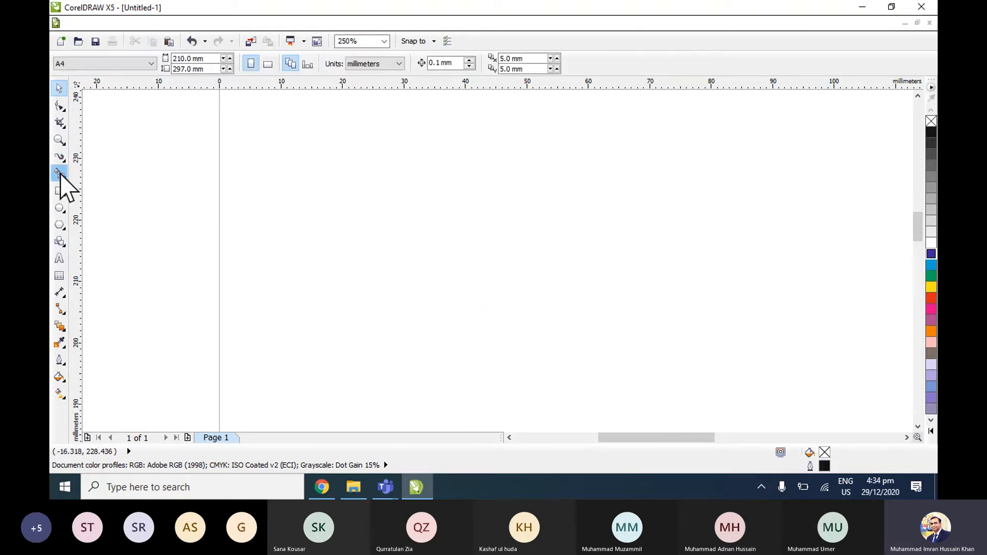
# Draw a straight Freehand line rising to the right, about 32 mm wide and 14 mm high.
pyautogui.click(63, 160)
pyautogui.click(88, 153)
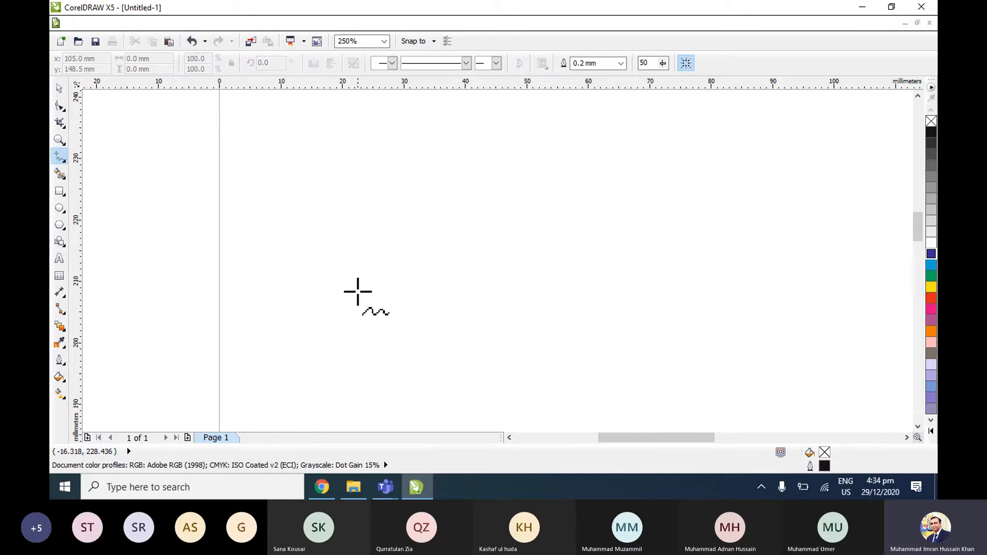
pyautogui.click(357, 292)
pyautogui.click(556, 205)
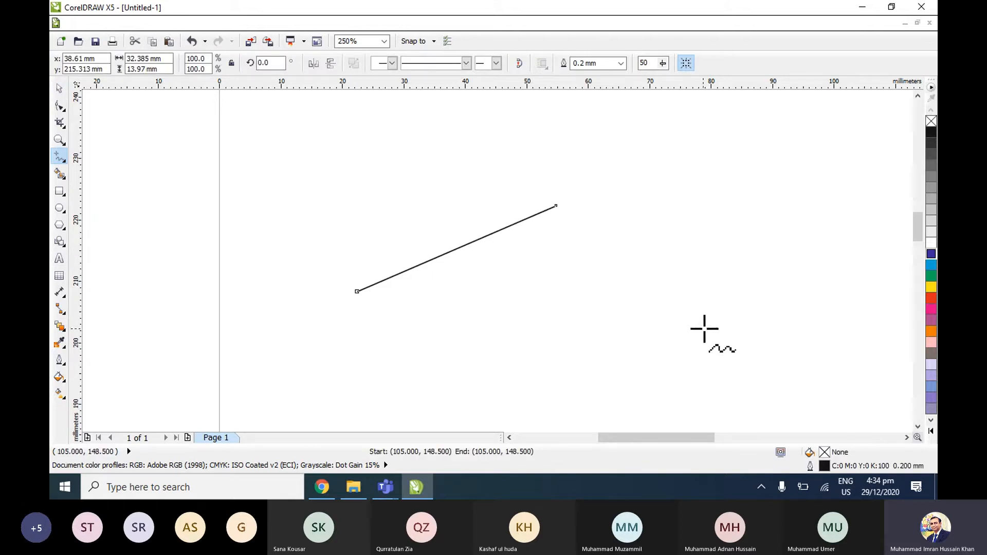
# Draw a Freehand arc about 9 mm wide and 6 mm high, and connect its lower end to the straight line's upper end.
pyautogui.moveTo(704, 330); pyautogui.dragTo(760, 292)
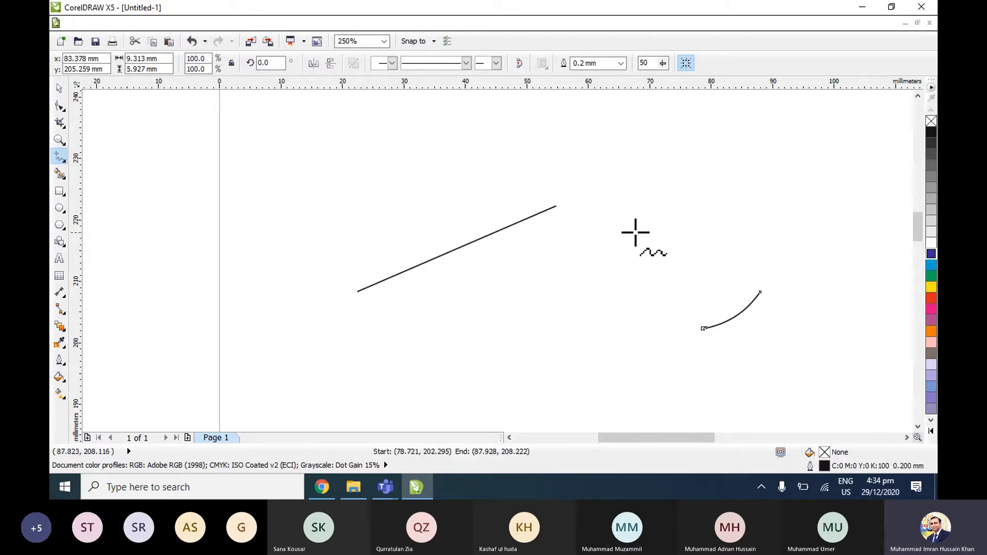
pyautogui.click(555, 206)
pyautogui.click(705, 328)
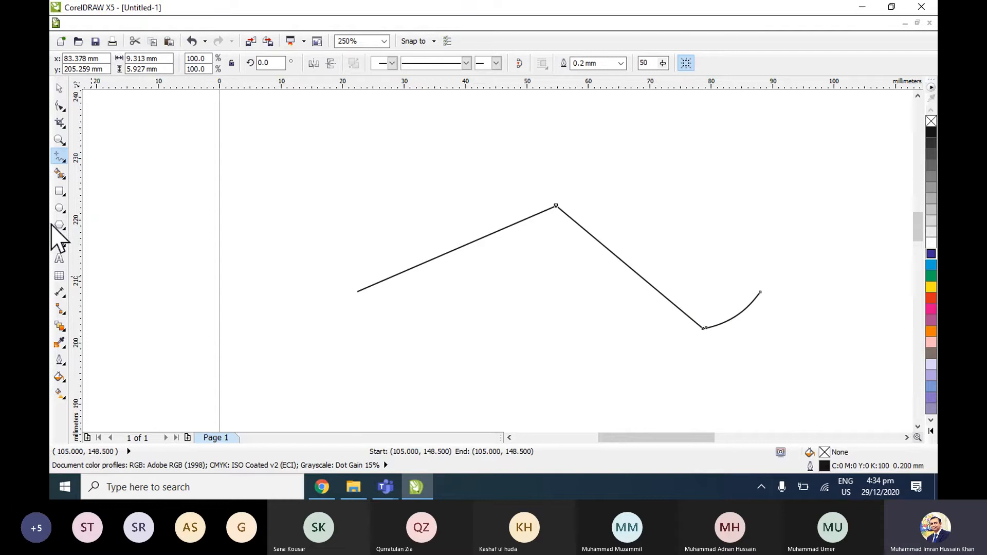
# Select the first straight line, separate from the connected line and arc, and delete it.
pyautogui.click(60, 90)
pyautogui.click(603, 259)
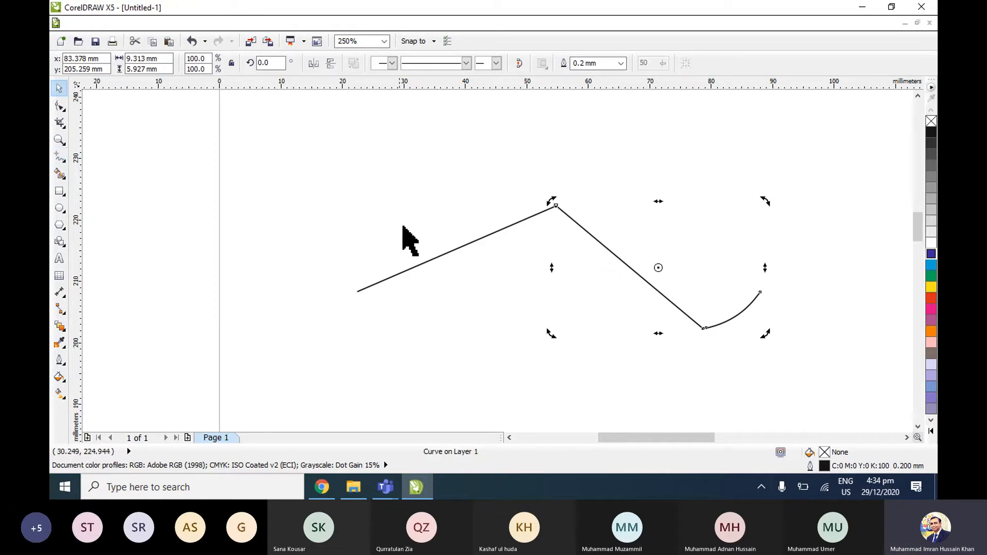
pyautogui.click(420, 258)
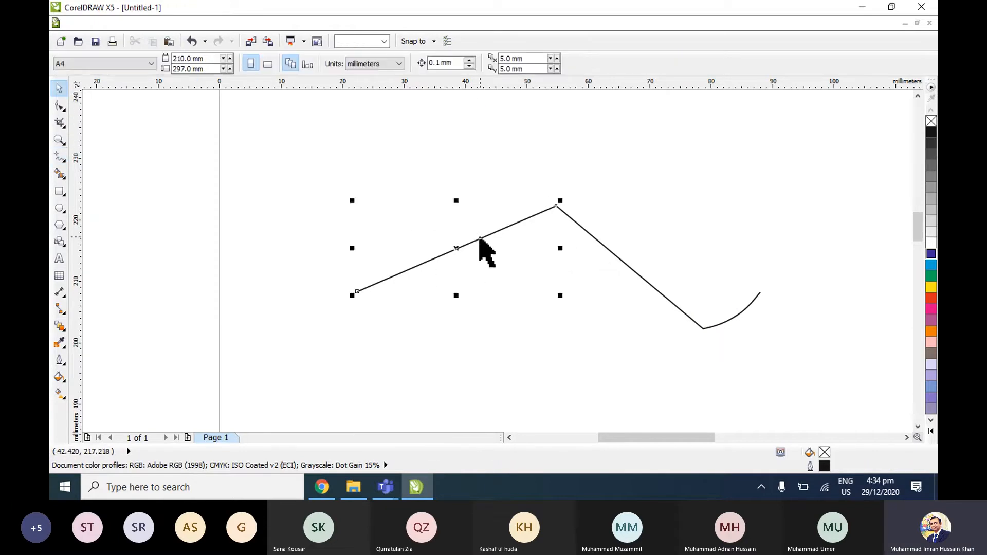
pyautogui.press('Delete')
# Select the remaining line-and-arc curve and move it about 31 mm left and 1.4 mm up.
pyautogui.moveTo(453, 163); pyautogui.dragTo(754, 385)
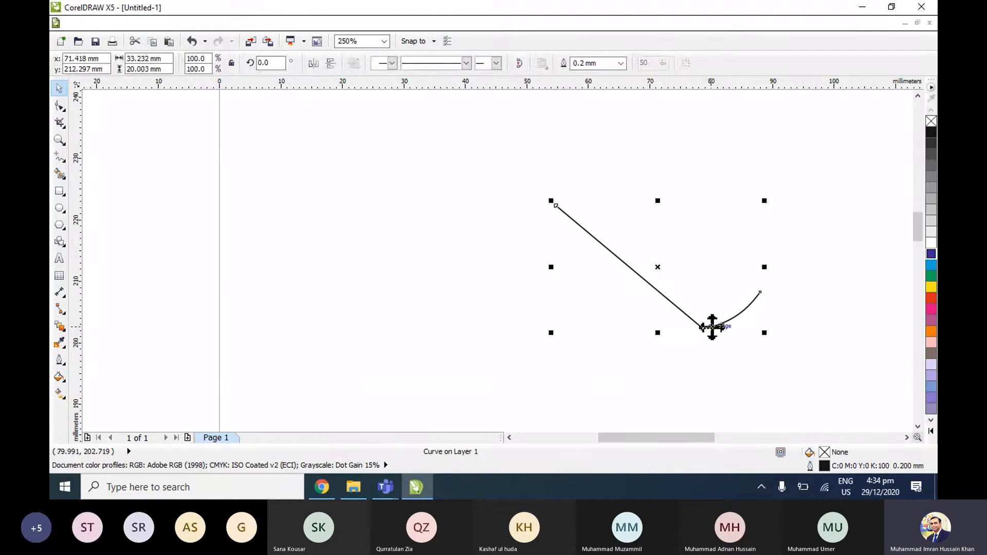
pyautogui.moveTo(712, 327); pyautogui.dragTo(538, 314)
pyautogui.click(577, 311)
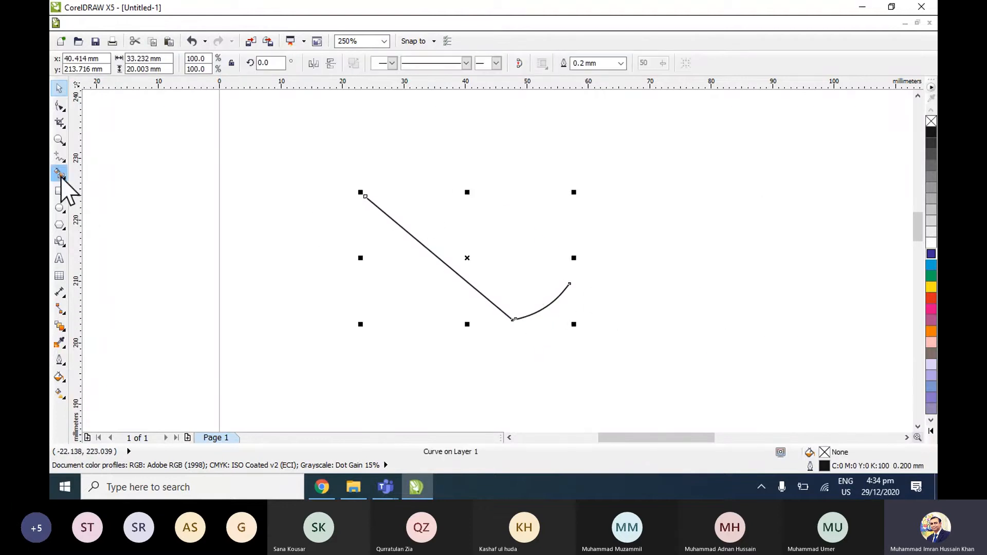
# Switch the Artistic Media tool to Brush mode and choose the tapering dot pattern from the Artistic category.
pyautogui.click(63, 159)
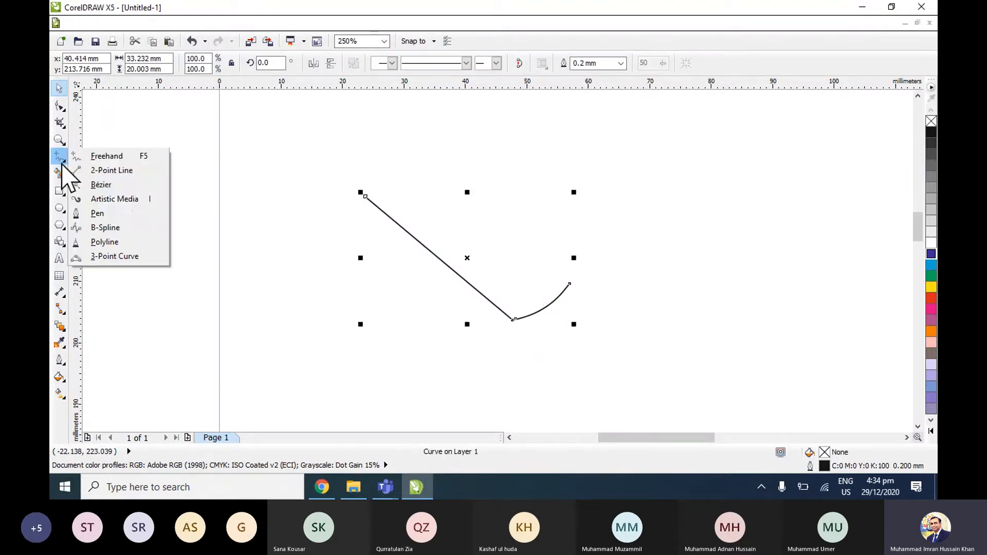
pyautogui.click(115, 199)
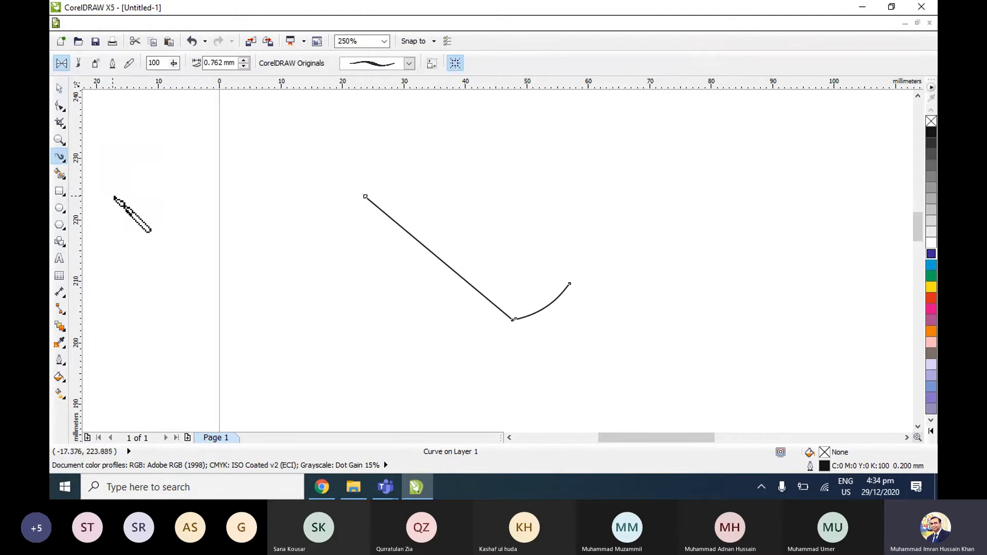
pyautogui.click(78, 63)
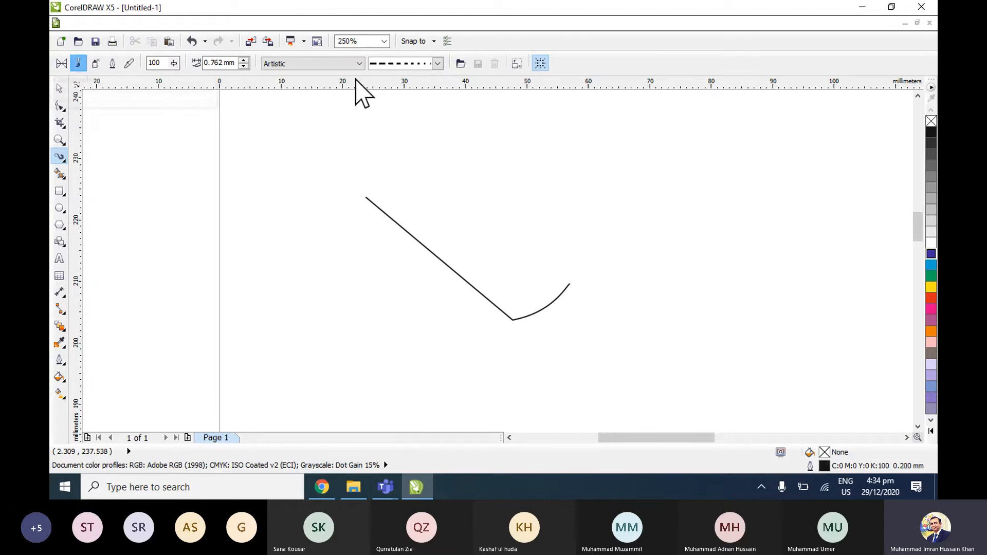
pyautogui.click(436, 64)
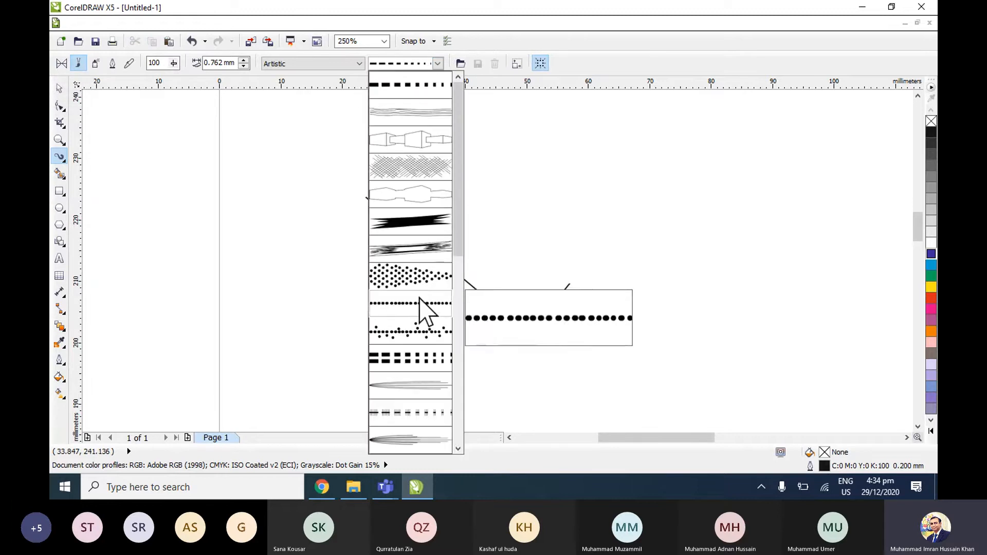
pyautogui.click(426, 314)
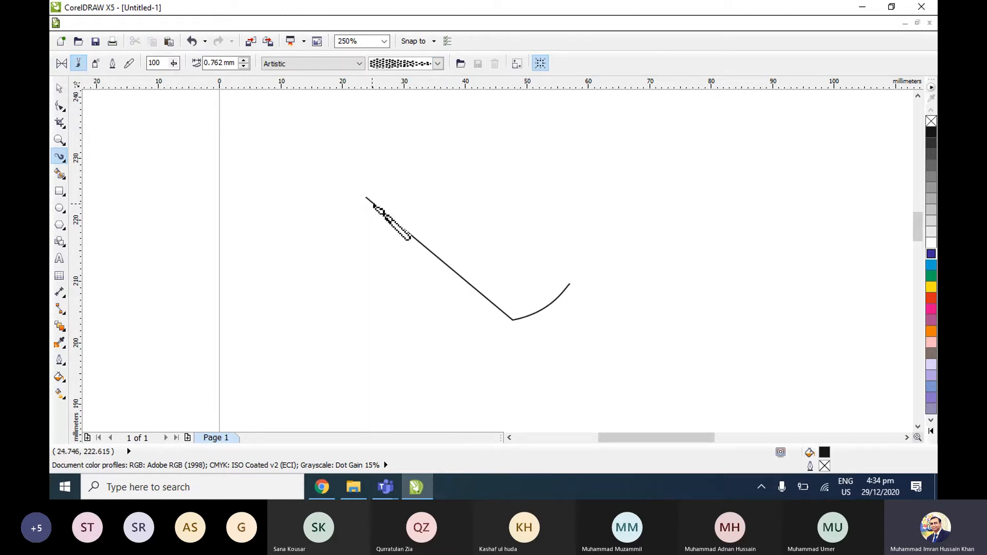
# Apply the double-dashed brush stroke to the line-and-arc curve and replace it with the tapering dot pattern.
pyautogui.click(374, 205)
pyautogui.click(412, 64)
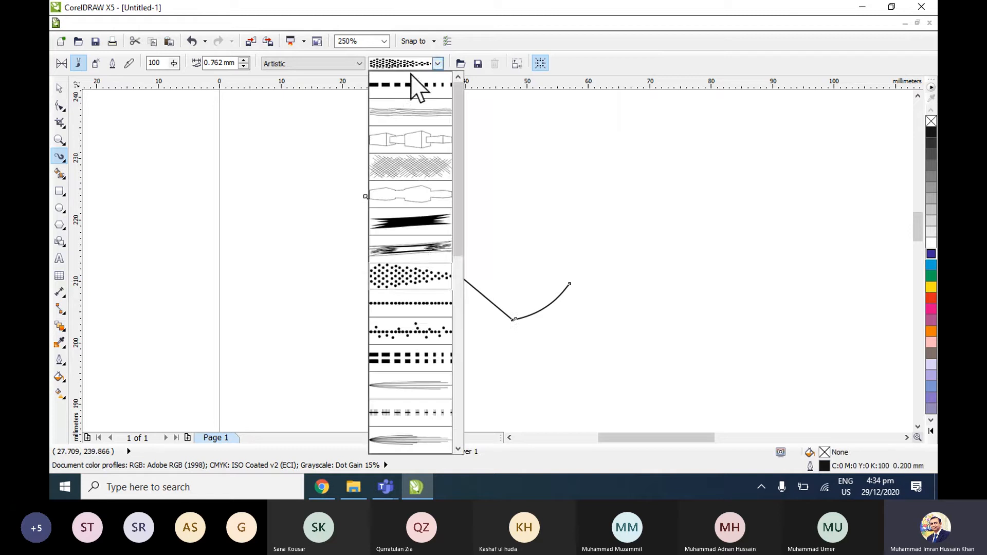
pyautogui.click(412, 249)
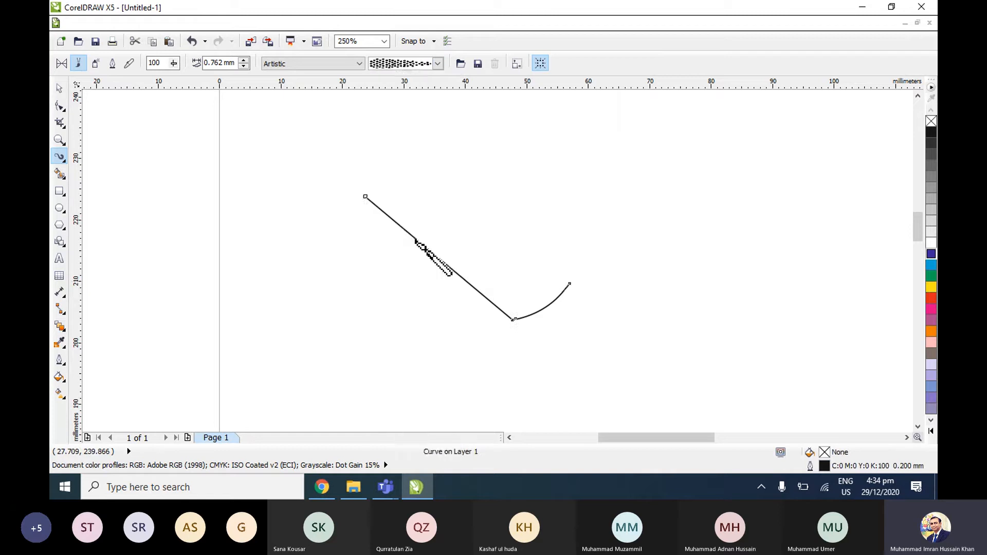
pyautogui.click(417, 65)
pyautogui.click(435, 363)
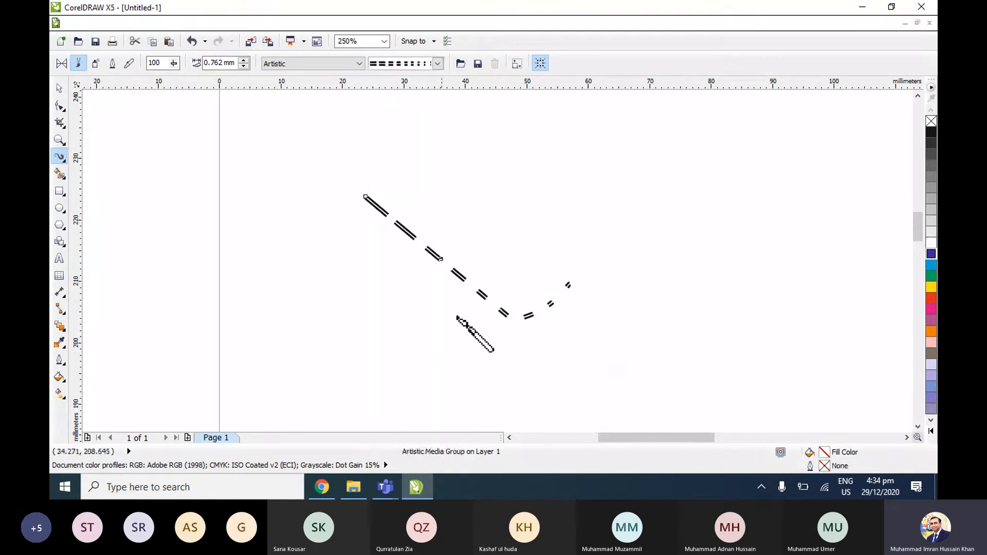
pyautogui.click(438, 64)
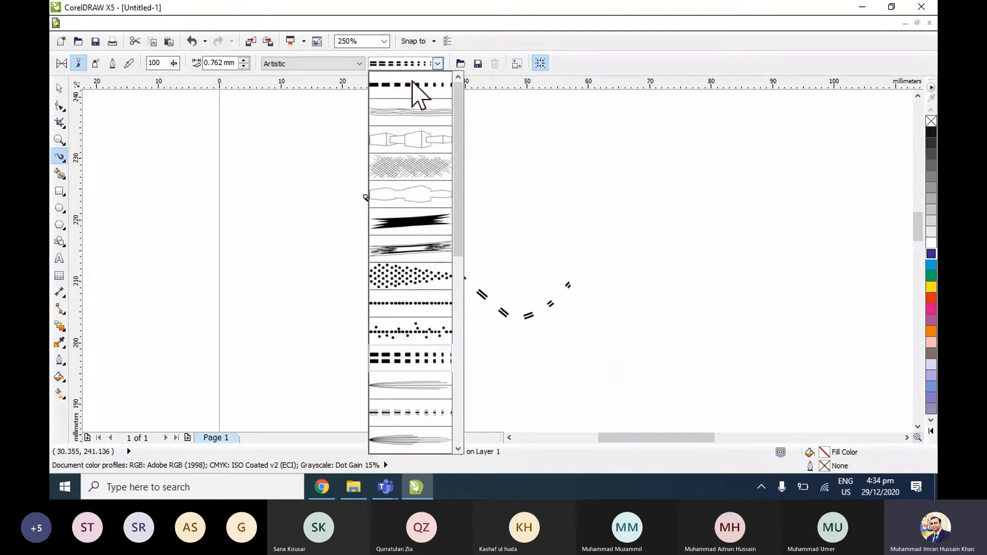
pyautogui.click(414, 280)
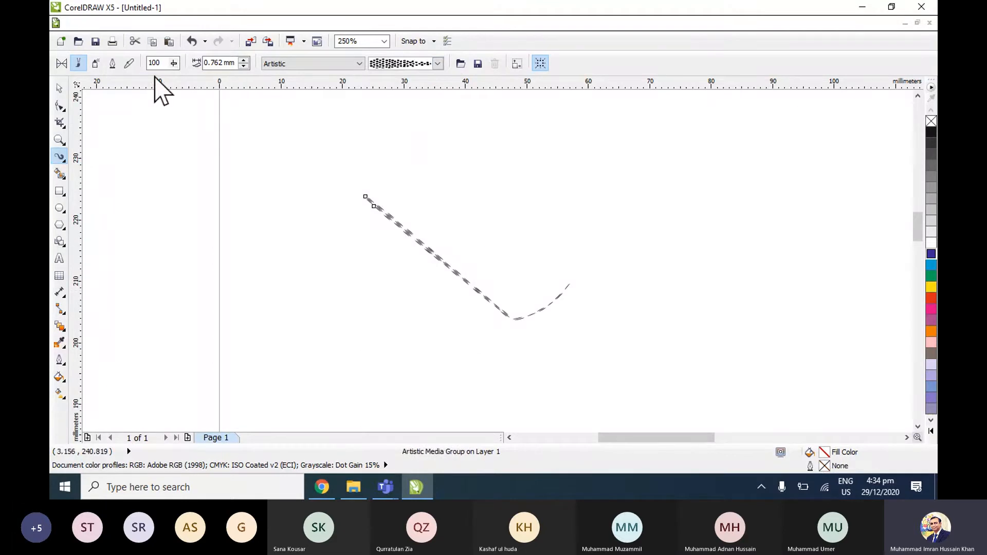
# Try spraying the Food category's vegetable pattern along the curve in Sprayer mode, and undo it.
pyautogui.click(95, 63)
pyautogui.click(393, 63)
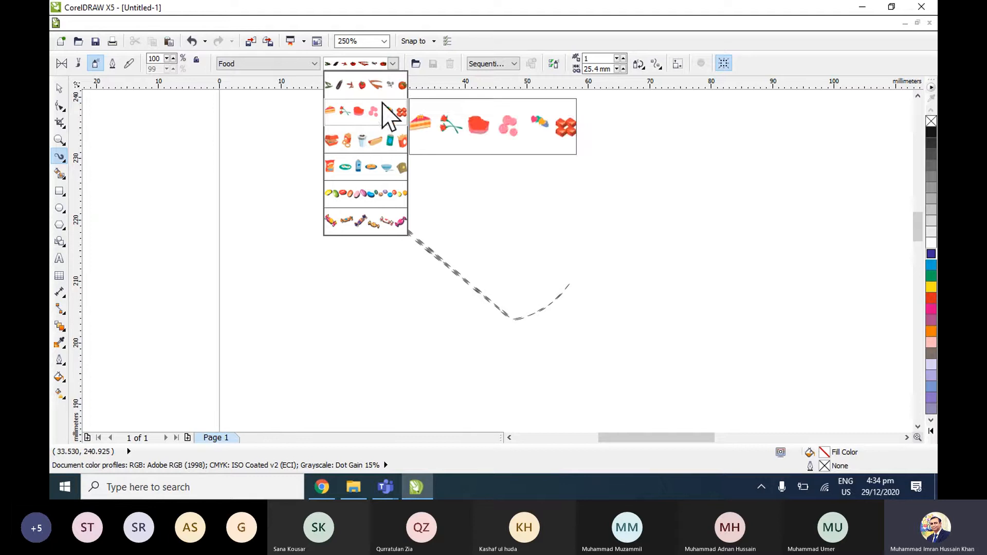
pyautogui.click(369, 193)
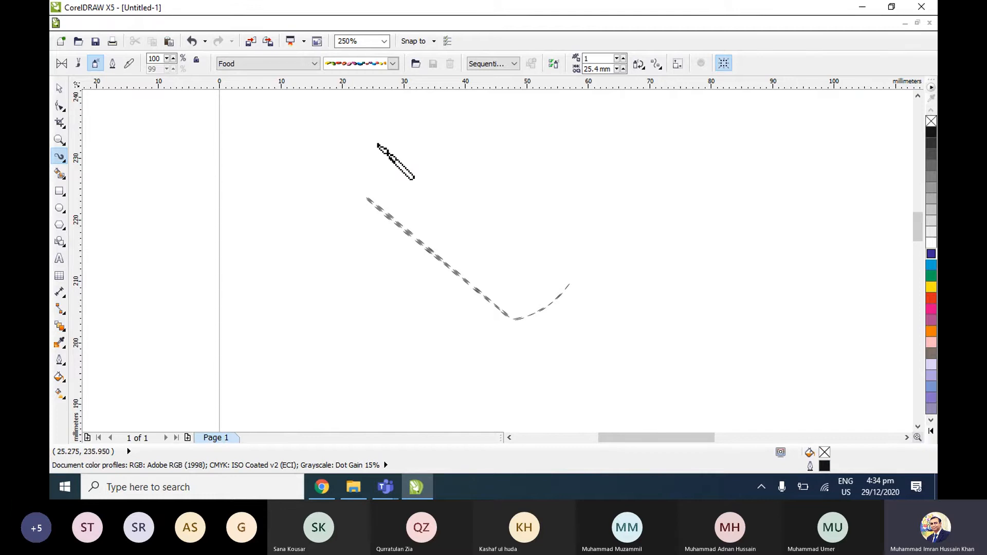
pyautogui.click(393, 63)
pyautogui.click(381, 87)
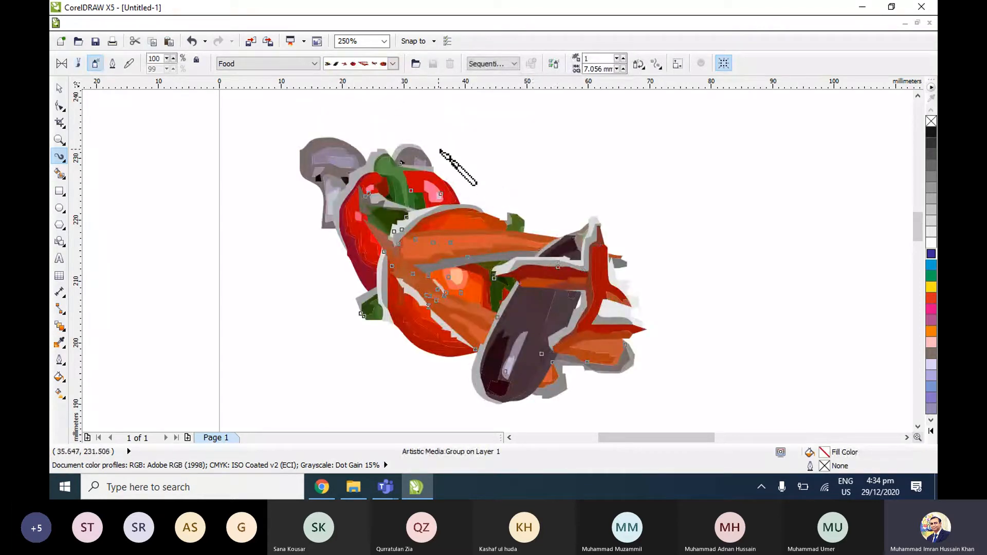
pyautogui.hotkey('ctrl', 'z')
# Paint a wavy brush stroke about 41 mm wide above the curve and apply the Food sprayer's breakfast pattern to it.
pyautogui.moveTo(451, 167)
pyautogui.mouseDown()
pyautogui.moveTo(506, 189)
pyautogui.moveTo(513, 209)
pyautogui.moveTo(617, 187)
pyautogui.moveTo(646, 208)
pyautogui.moveTo(699, 171)
pyautogui.mouseUp()
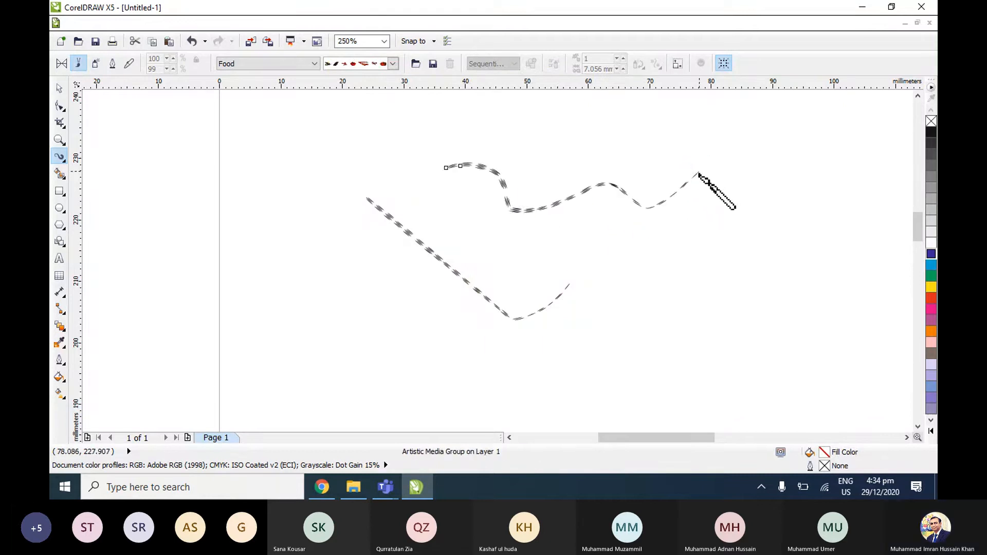
pyautogui.click(393, 64)
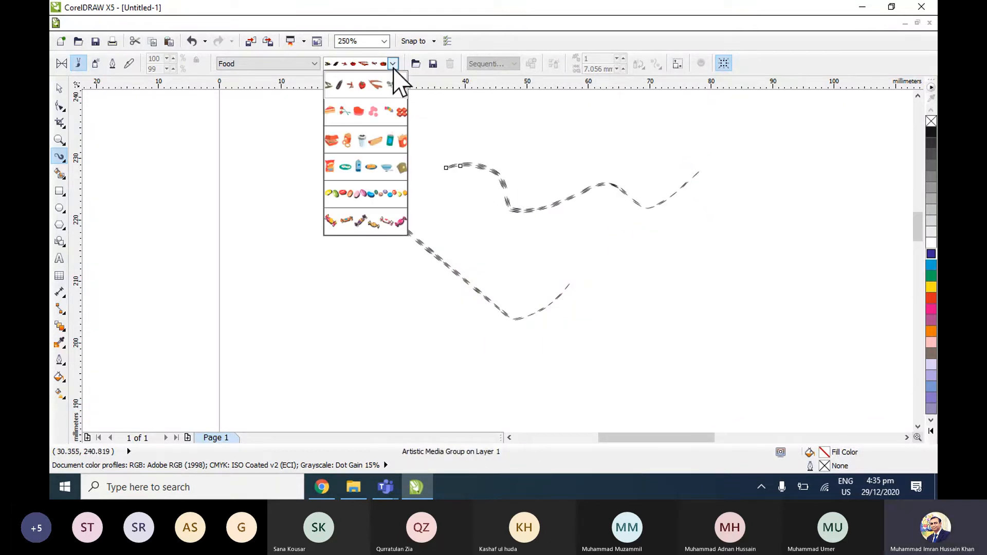
pyautogui.click(363, 165)
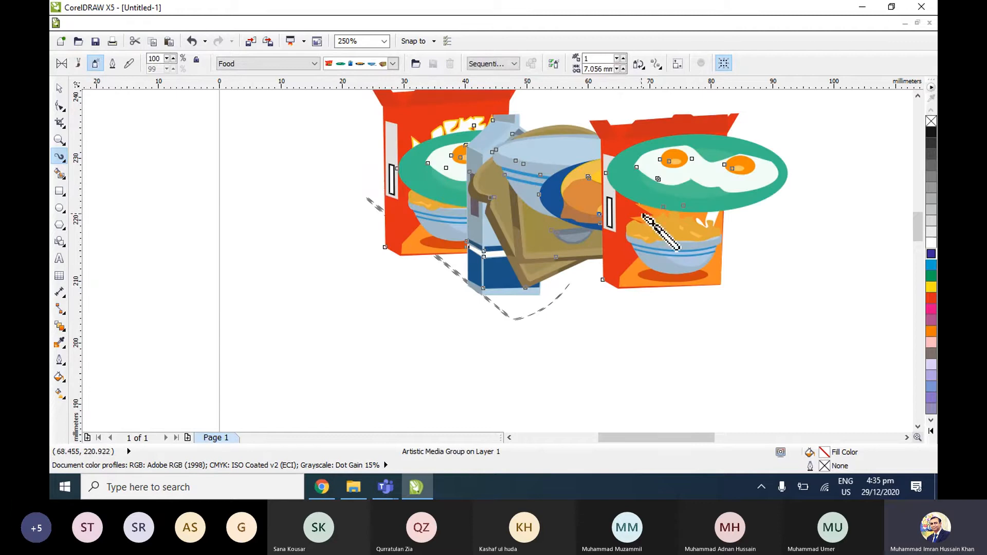
# Select both artistic media strokes together and delete them.
pyautogui.click(59, 88)
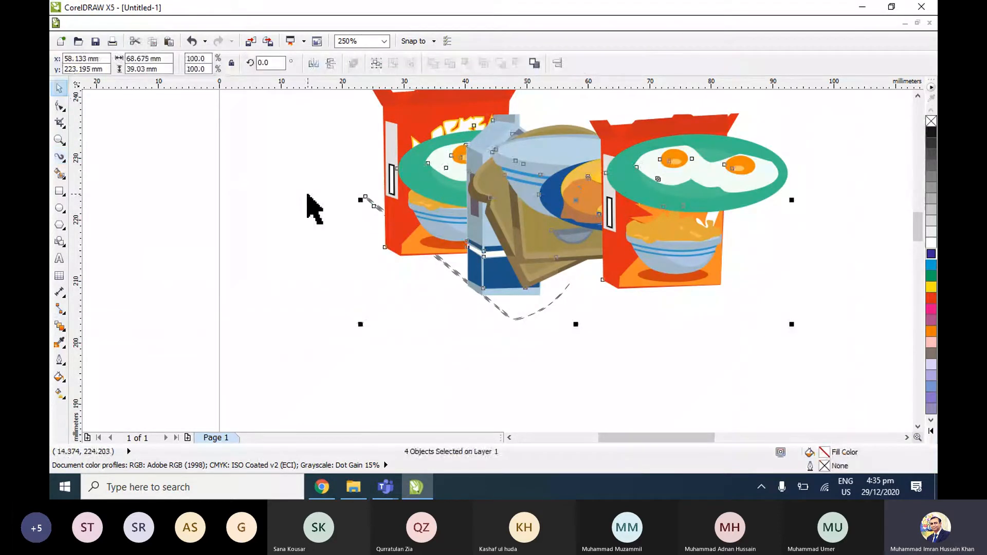
pyautogui.press('Delete')
# Spray the Food category's jelly-bean pattern along an Artistic Media stroke about 66 mm wide across the empty page.
pyautogui.click(60, 157)
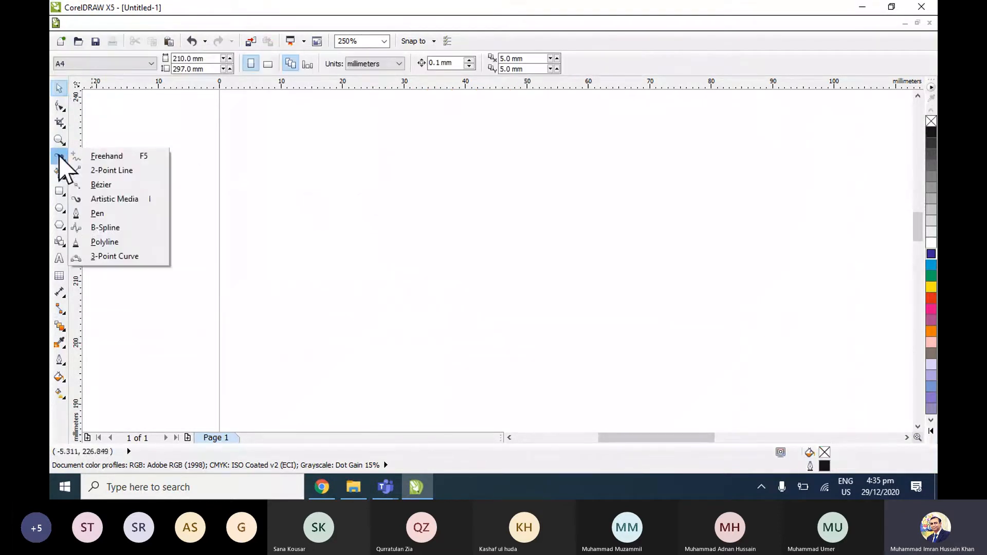
pyautogui.click(103, 199)
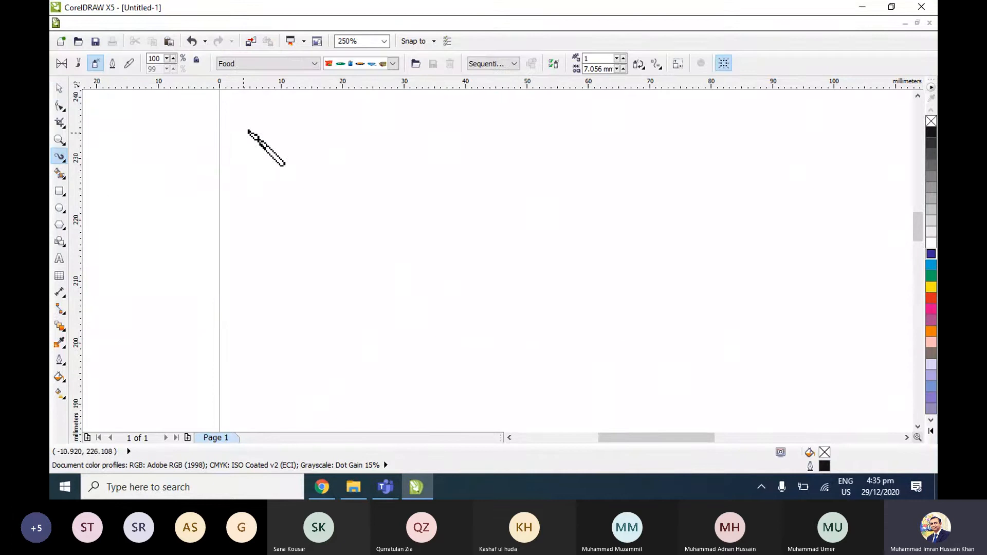
pyautogui.click(392, 63)
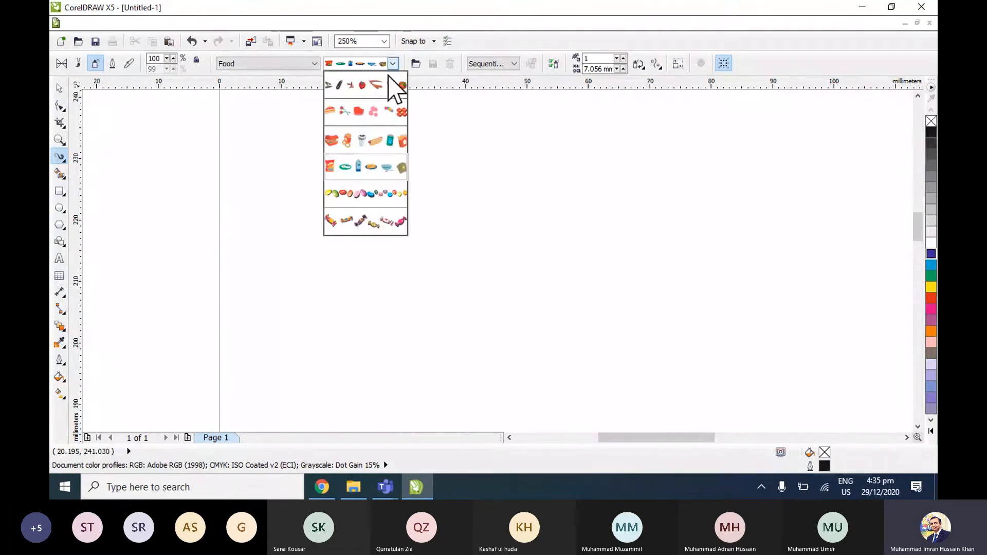
pyautogui.click(374, 193)
pyautogui.moveTo(252, 267)
pyautogui.mouseDown()
pyautogui.moveTo(457, 270)
pyautogui.moveTo(512, 297)
pyautogui.moveTo(659, 213)
pyautogui.mouseUp()
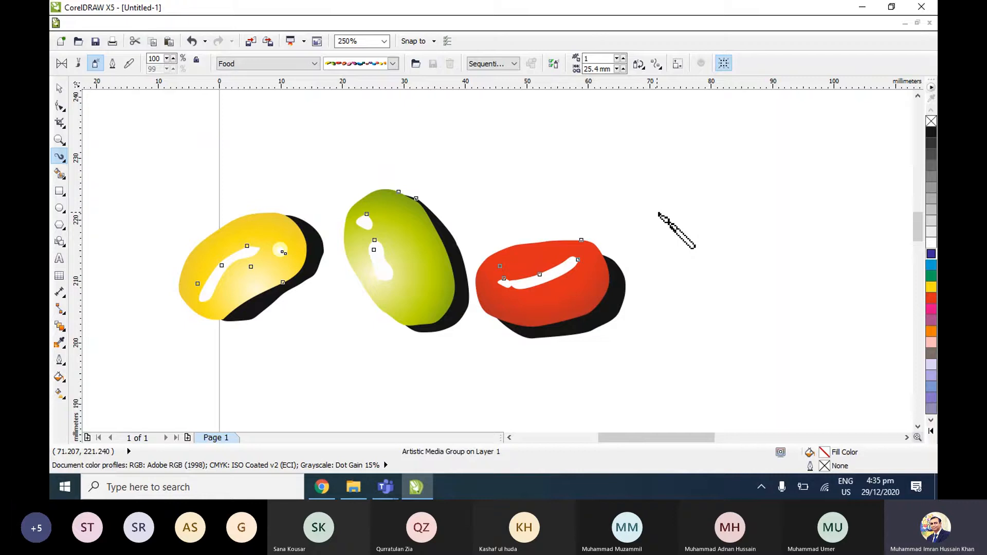
# Set the image spacing of the jelly-bean spray to 2 mm.
pyautogui.click(614, 69)
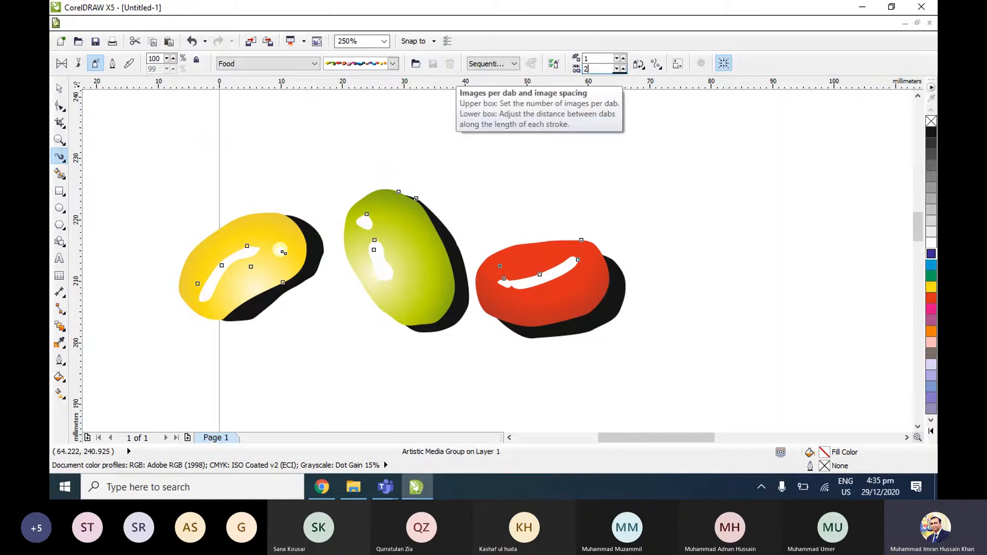
pyautogui.write('2')
pyautogui.press('Return')
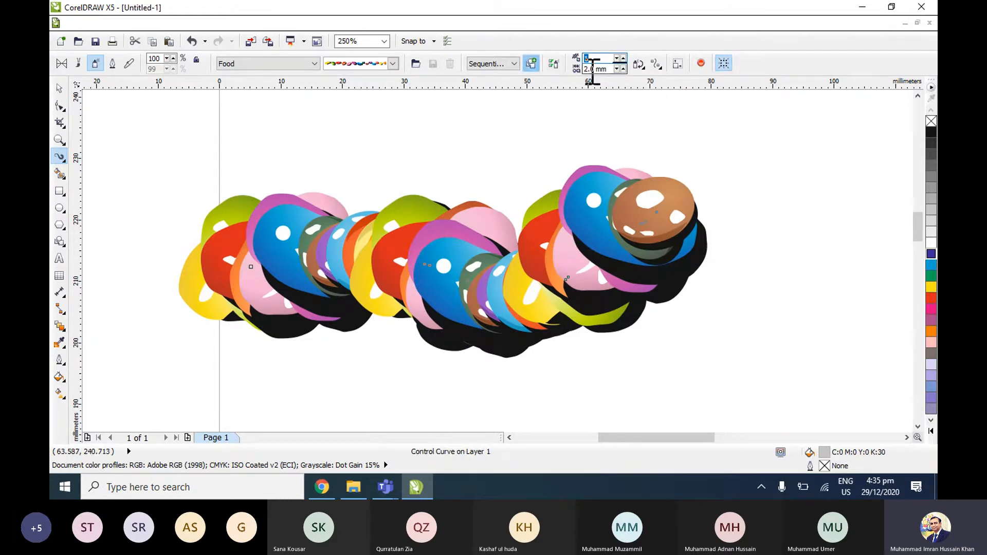
# Try the Randomly spray order on the jelly-bean stroke, and return it to Sequentially.
pyautogui.click(514, 65)
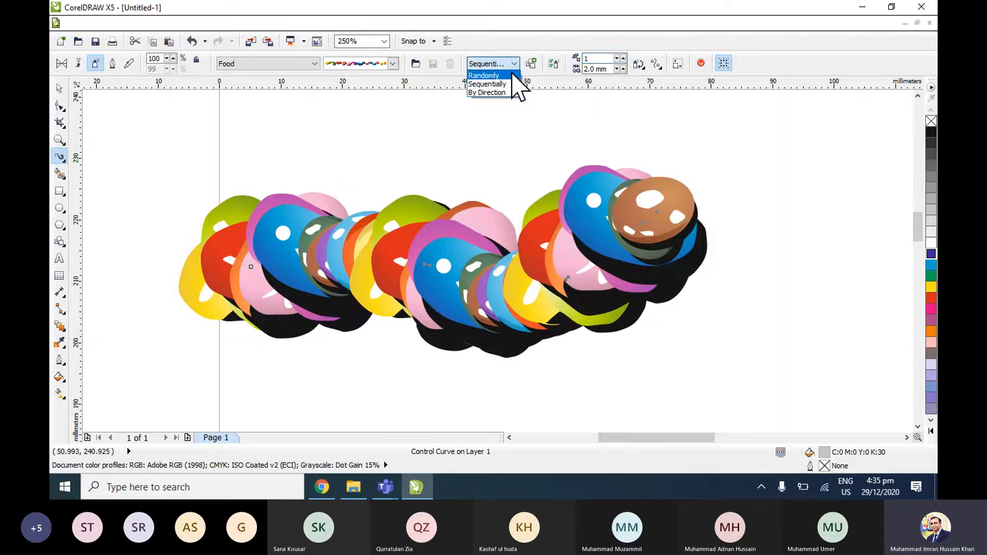
pyautogui.click(513, 84)
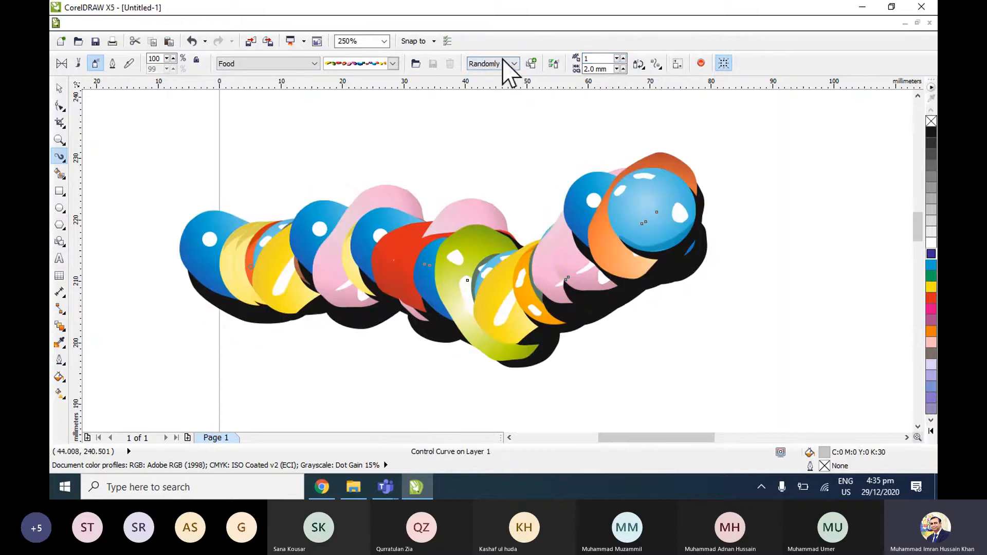
pyautogui.click(501, 65)
pyautogui.click(491, 85)
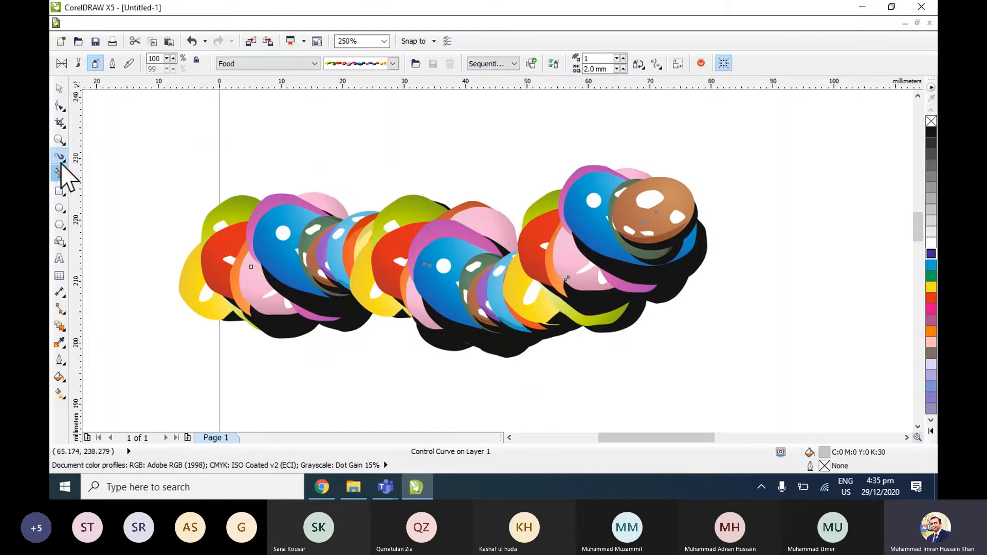
# Delete the jelly-bean spray stroke and fit the whole page in view.
pyautogui.click(59, 88)
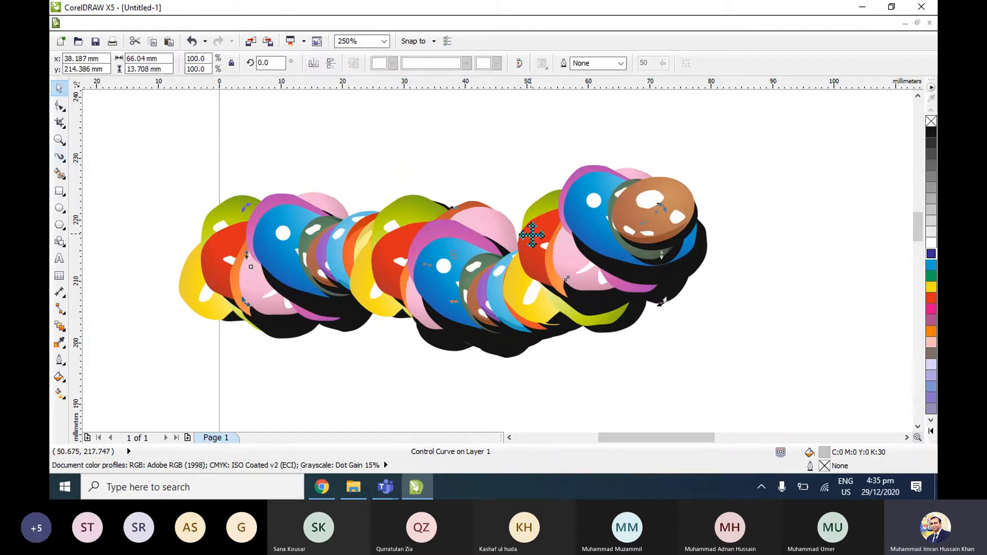
pyautogui.press('Delete')
pyautogui.hotkey('shift', 'F4')
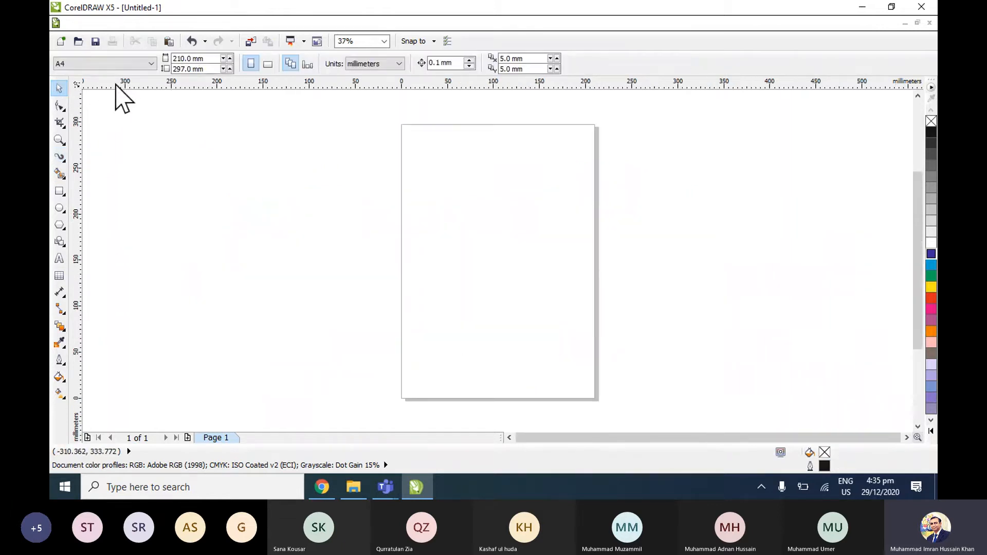
# Spray the Objects category's party-hat pattern along a wavy Artistic Media stroke about 620 mm wide across the middle of the page.
pyautogui.click(60, 159)
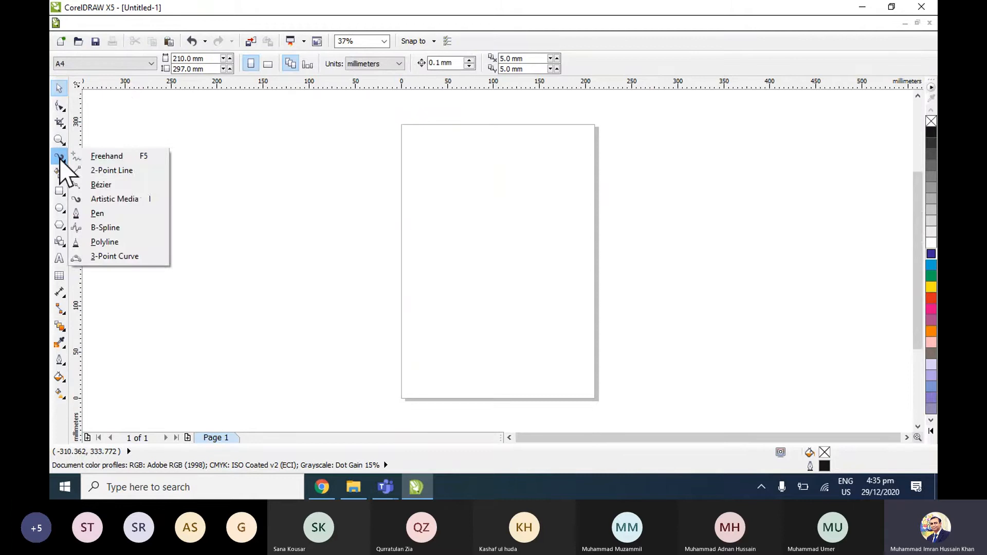
pyautogui.click(124, 199)
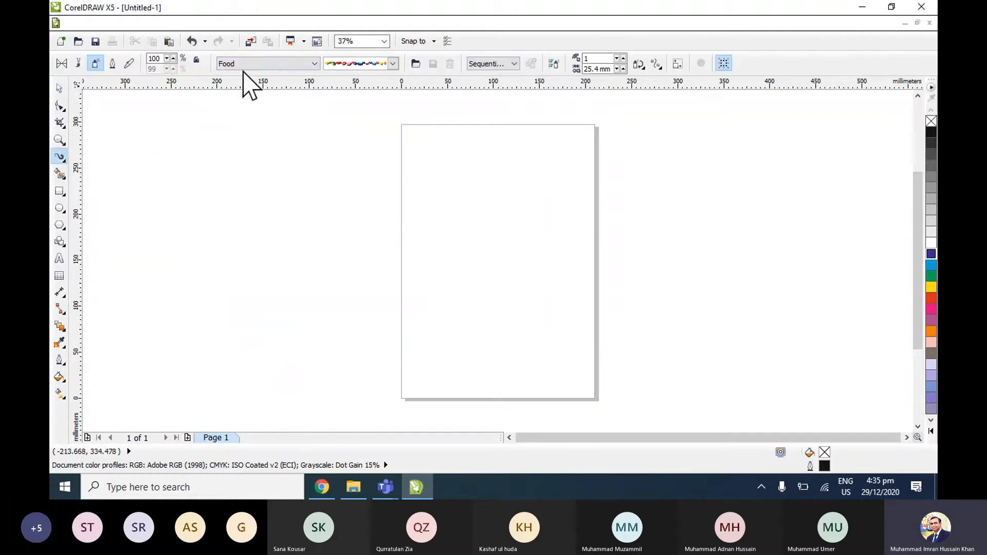
pyautogui.click(301, 64)
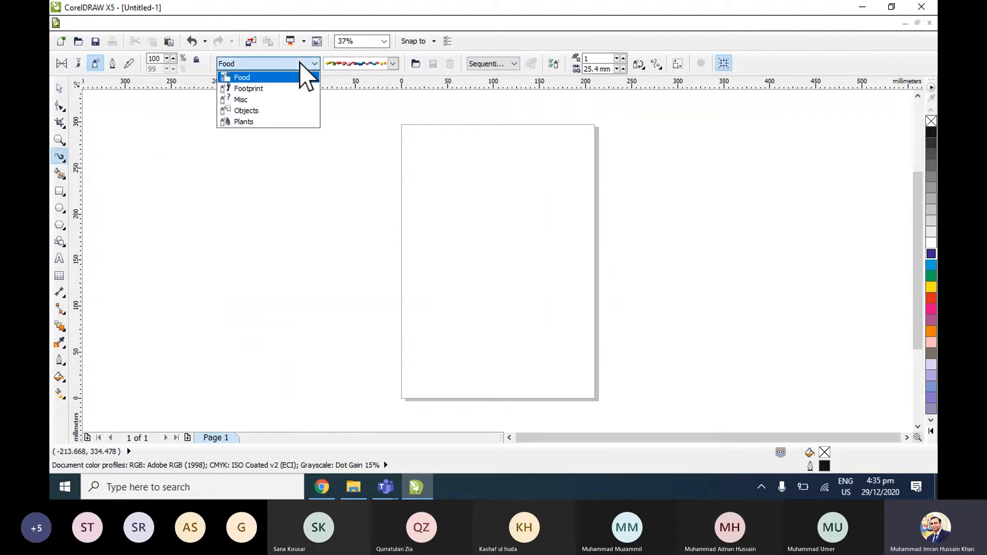
pyautogui.click(278, 90)
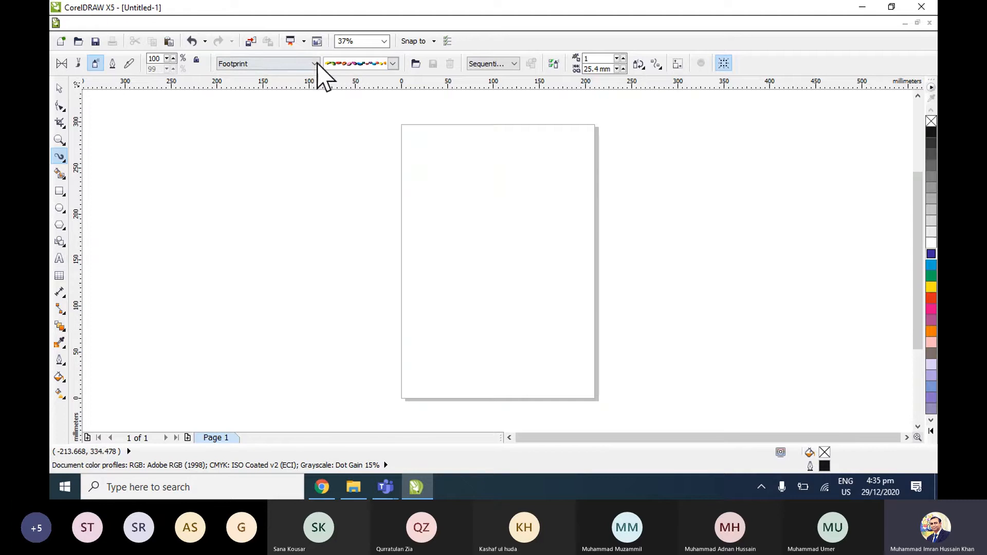
pyautogui.click(304, 63)
pyautogui.click(260, 111)
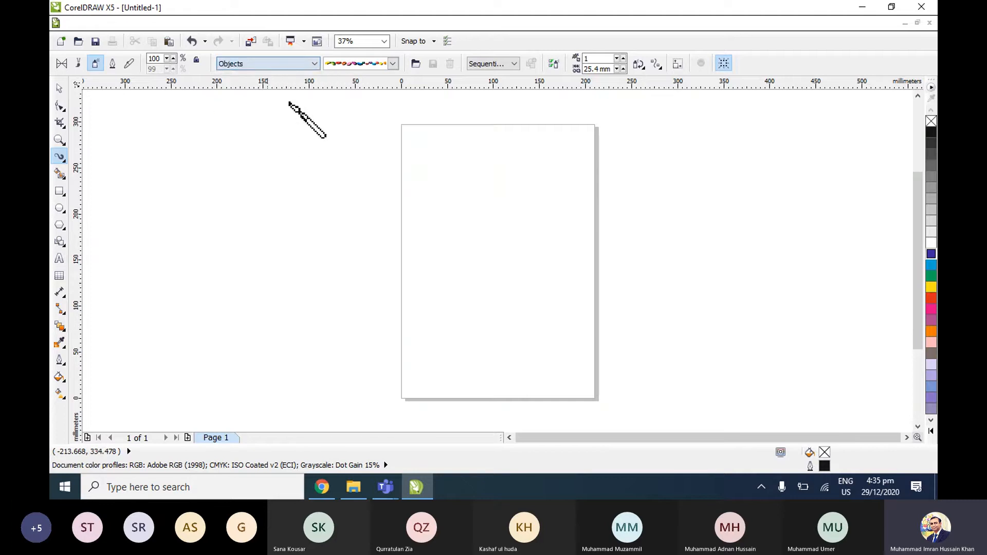
pyautogui.click(393, 63)
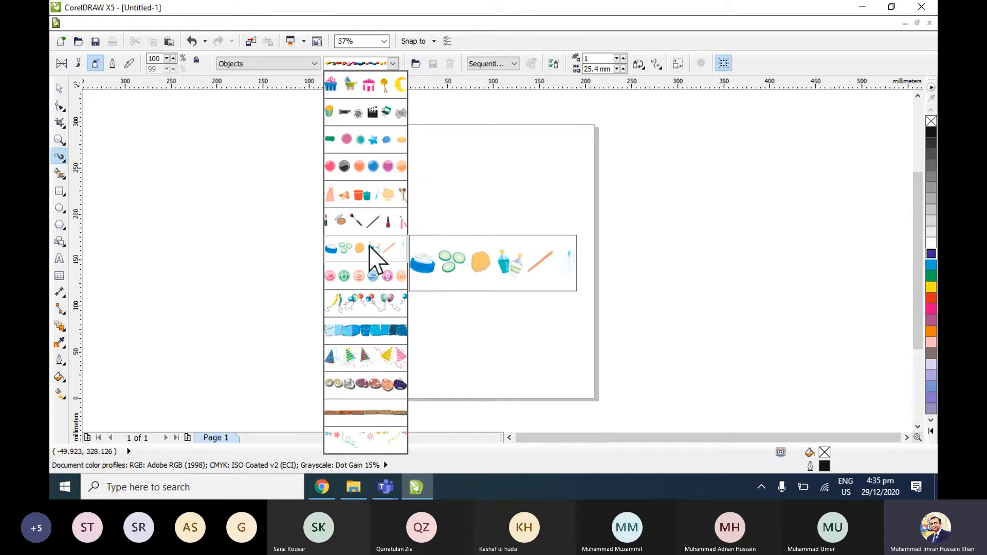
pyautogui.click(369, 363)
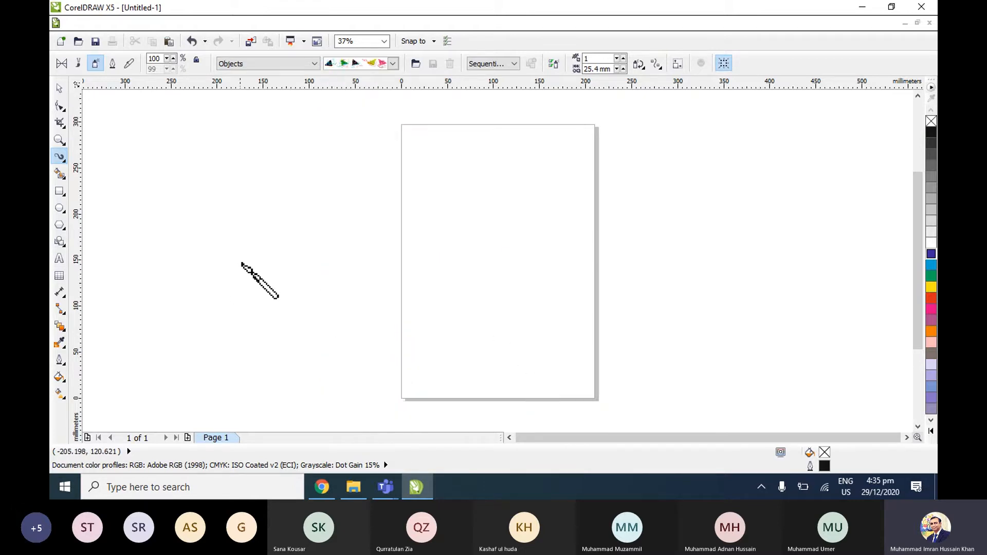
pyautogui.moveTo(218, 282)
pyautogui.mouseDown()
pyautogui.moveTo(307, 256)
pyautogui.moveTo(441, 281)
pyautogui.moveTo(685, 240)
pyautogui.moveTo(725, 256)
pyautogui.moveTo(788, 215)
pyautogui.mouseUp()
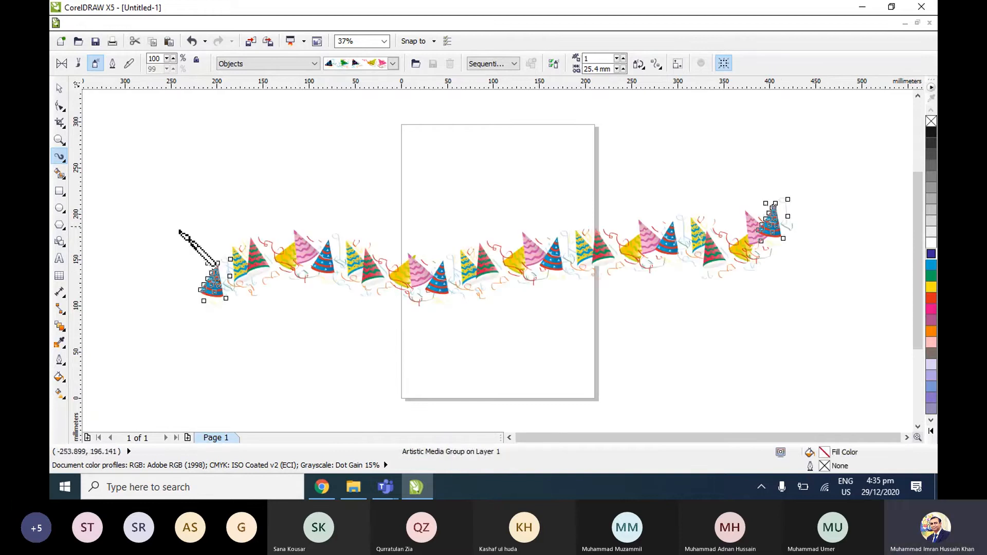
# Move the party-hat spray stroke slightly upward and delete it.
pyautogui.click(59, 88)
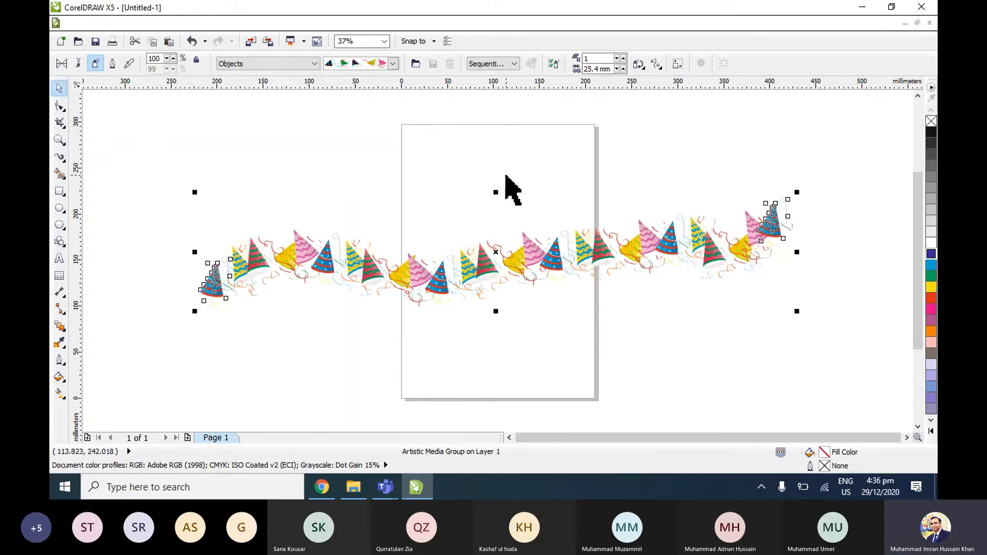
pyautogui.click(512, 190)
pyautogui.moveTo(553, 264); pyautogui.dragTo(579, 251)
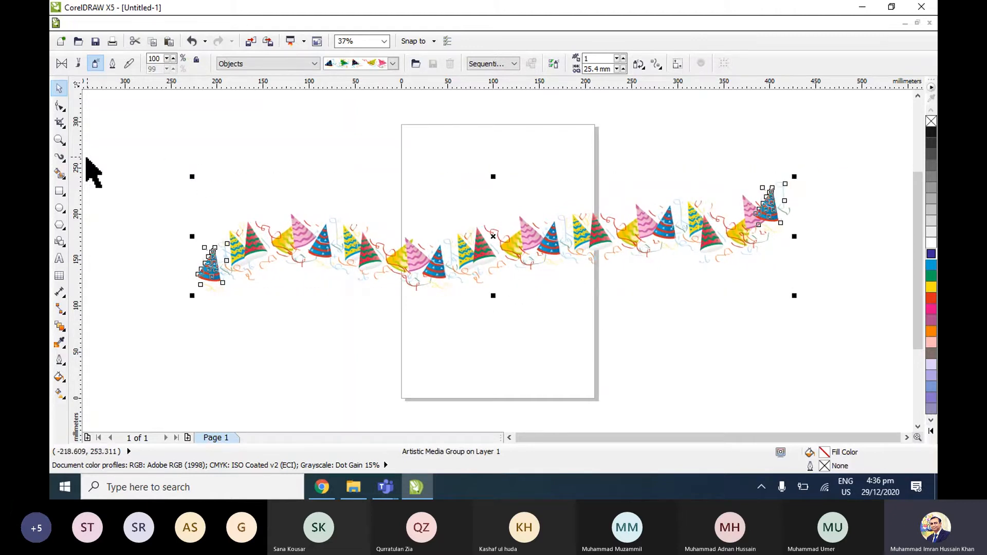
pyautogui.press('Delete')
# Draw Artistic Media strokes in Calligraphic mode: a vertical one about 90 mm tall, a U-shaped curve about 115 mm wide, and a tiny mark beneath it.
pyautogui.click(63, 160)
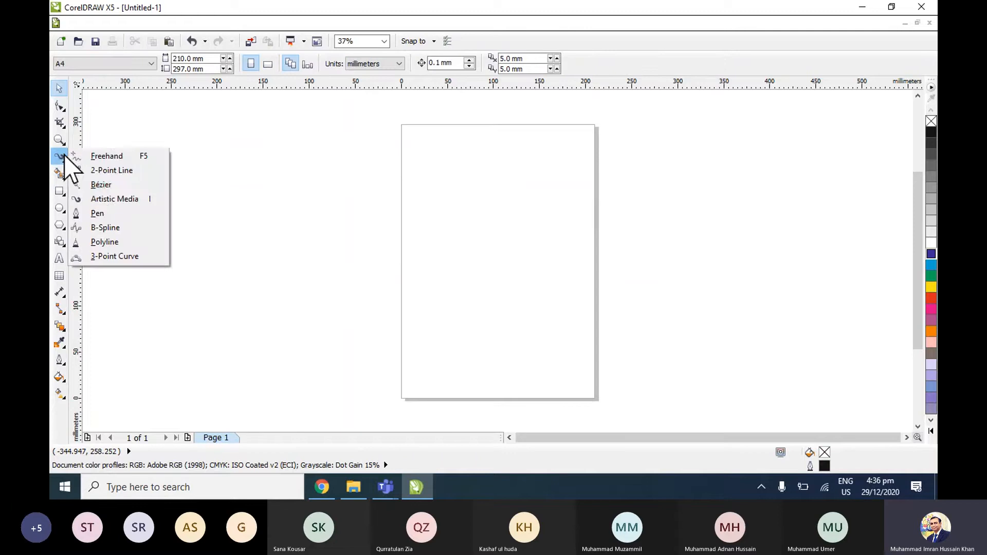
pyautogui.click(100, 198)
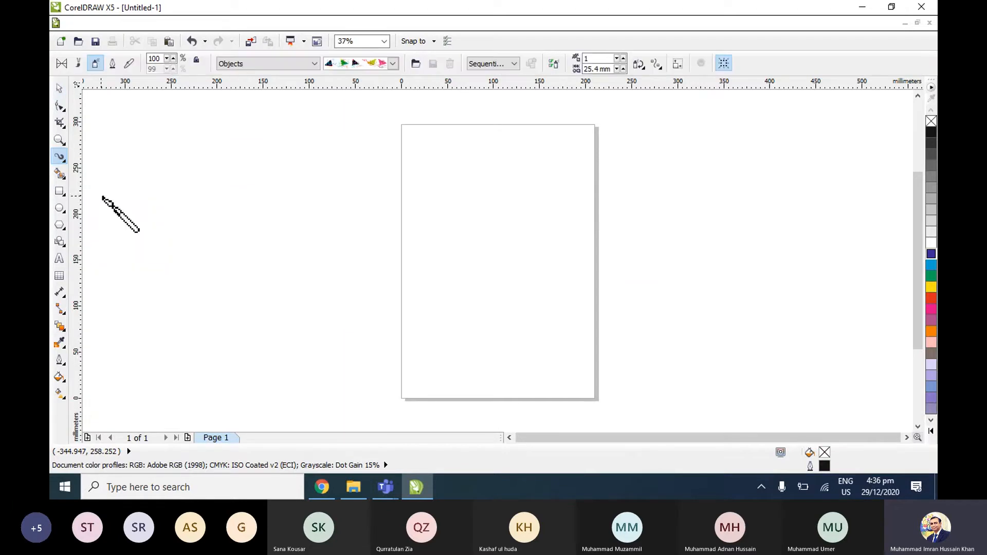
pyautogui.click(112, 64)
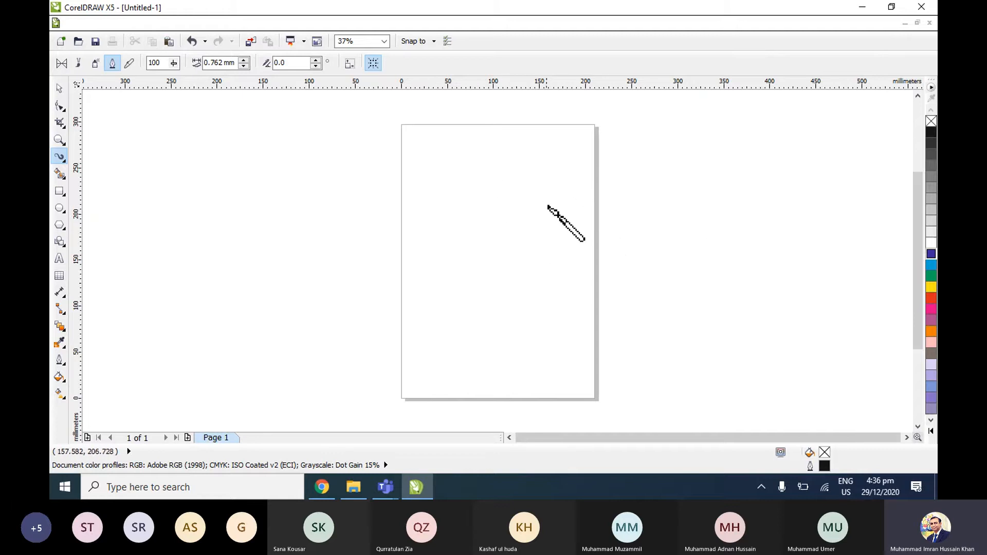
pyautogui.moveTo(545, 194); pyautogui.dragTo(540, 276)
pyautogui.moveTo(519, 235)
pyautogui.mouseDown()
pyautogui.moveTo(473, 244)
pyautogui.moveTo(426, 241)
pyautogui.moveTo(417, 229)
pyautogui.mouseUp()
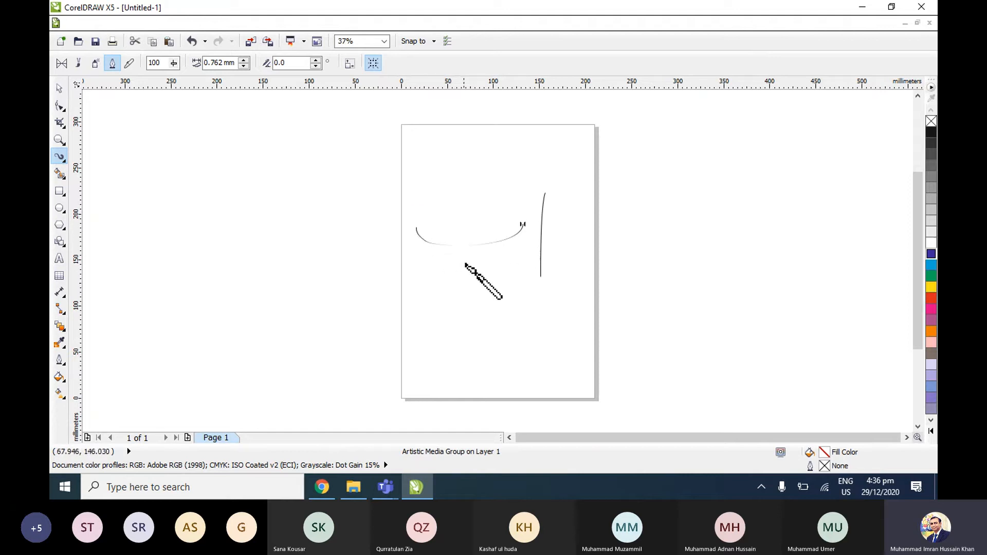
pyautogui.click(462, 265)
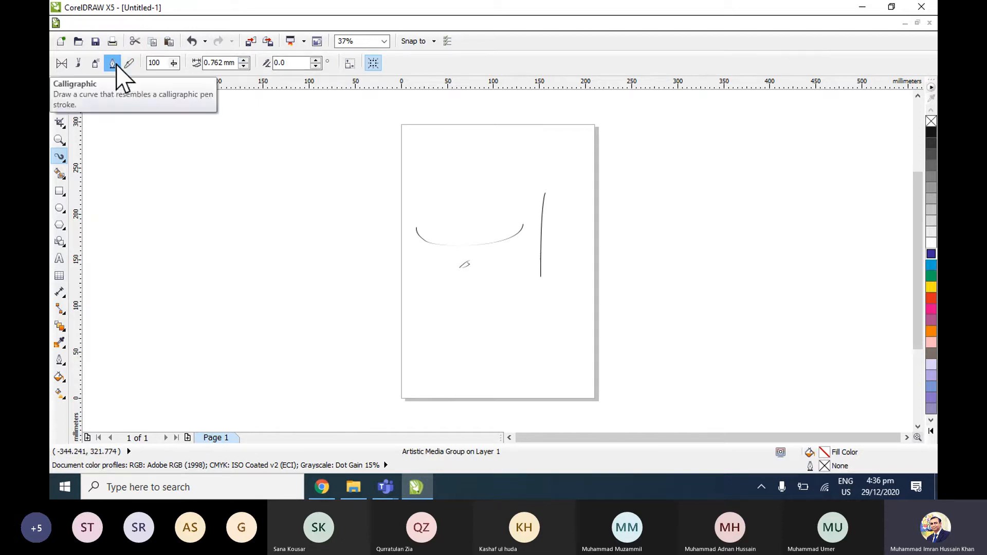
# Select all the calligraphic strokes together, delete them and fit the whole page in view.
pyautogui.click(60, 88)
pyautogui.click(355, 190)
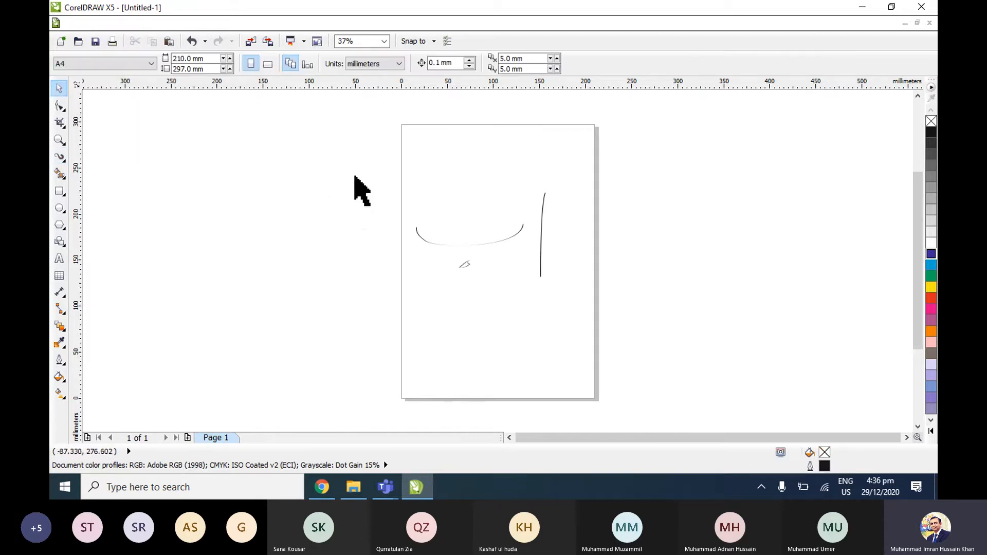
pyautogui.moveTo(322, 146); pyautogui.dragTo(580, 324)
pyautogui.scroll(2, 581, 316)
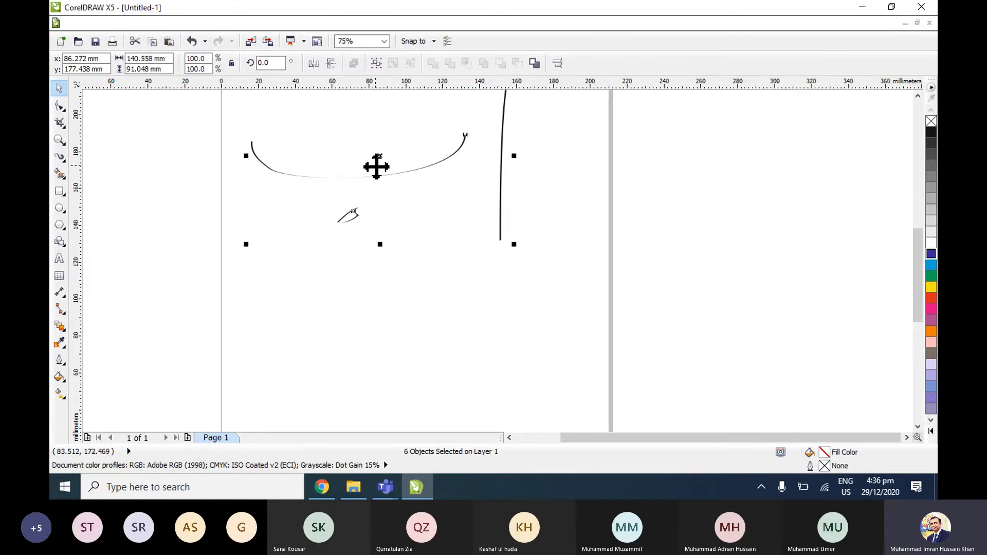
pyautogui.press('Delete')
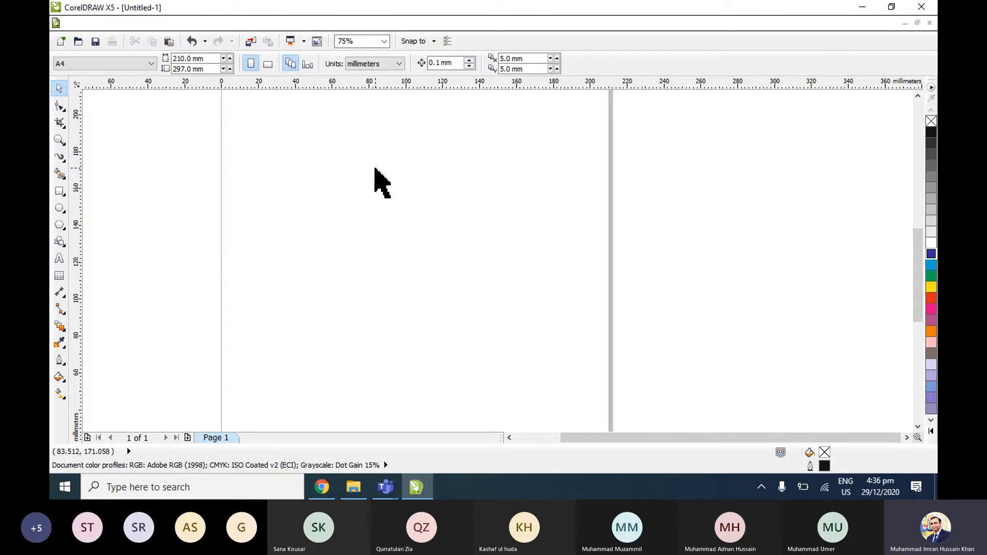
pyautogui.hotkey('shift', 'F4')
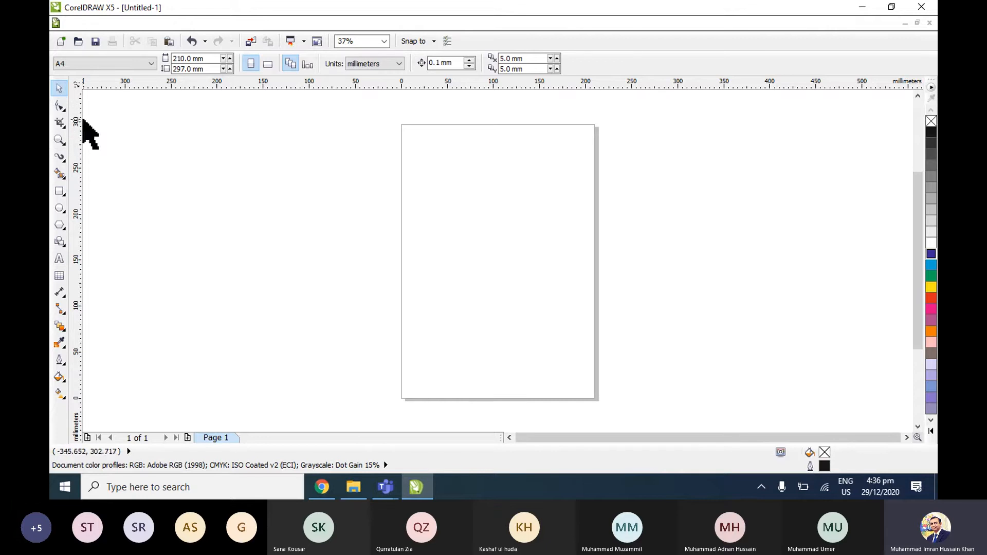
# Draw two Artistic Media strokes in Pressure mode: a near-vertical one about 80 mm tall and a U-shaped one about 120 mm wide.
pyautogui.click(63, 125)
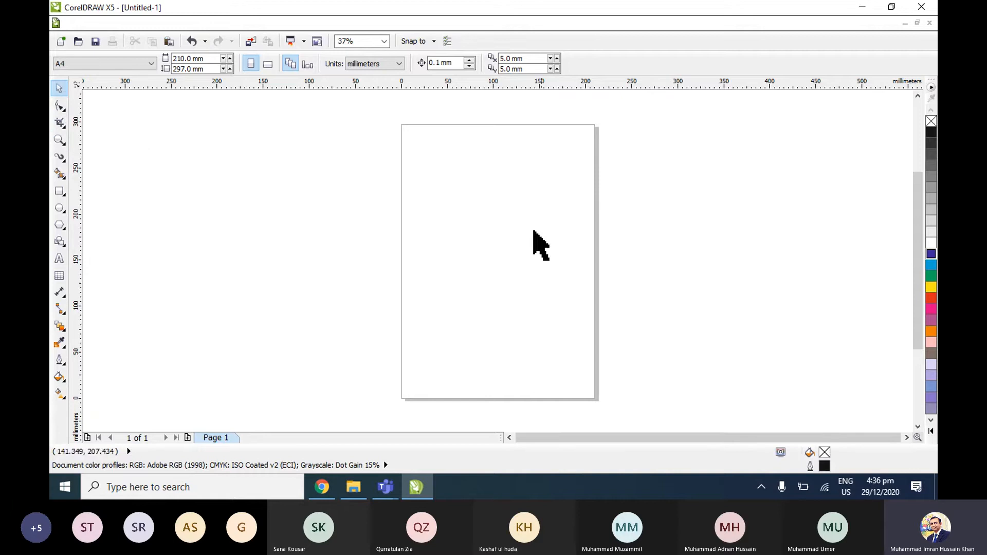
pyautogui.click(67, 157)
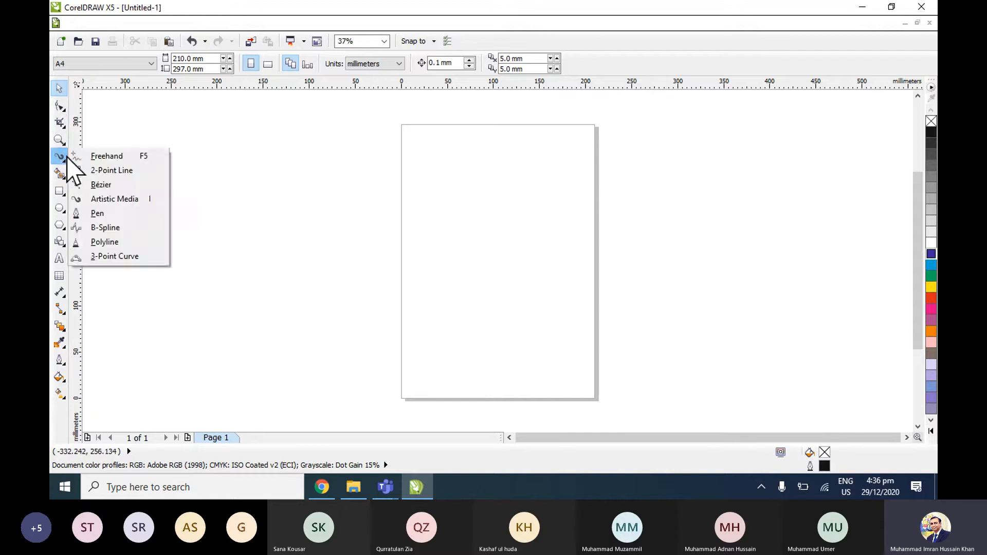
pyautogui.moveTo(58, 153)
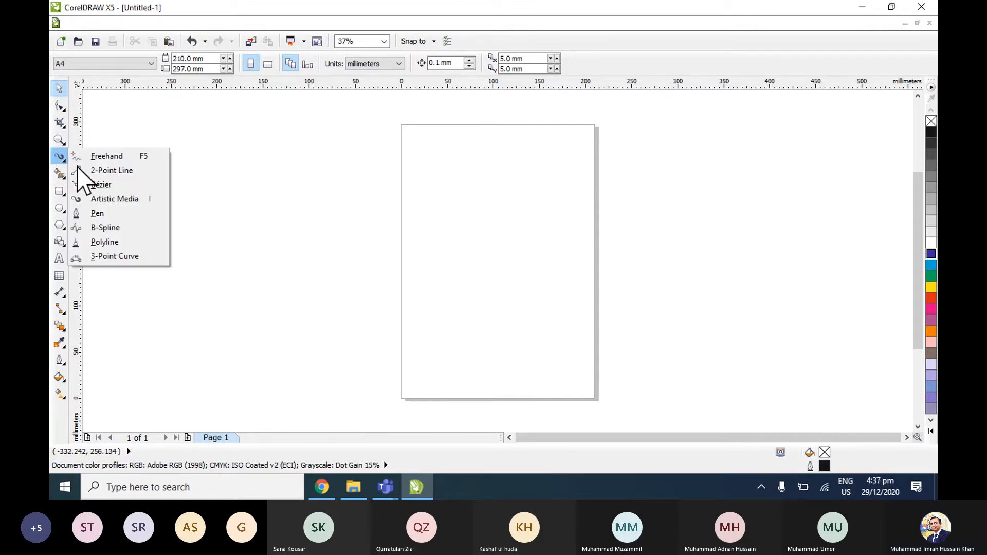
pyautogui.click(105, 199)
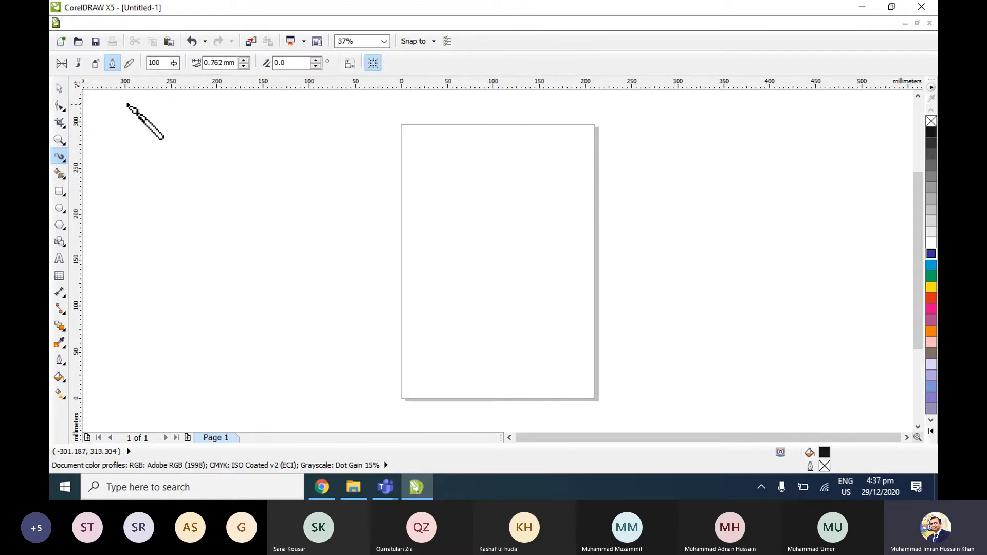
pyautogui.click(129, 64)
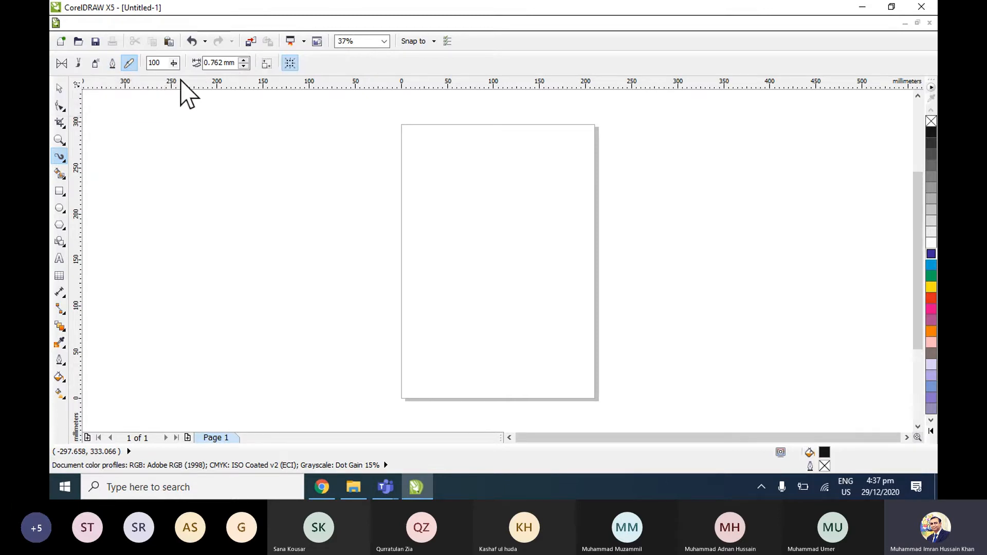
pyautogui.moveTo(479, 205); pyautogui.dragTo(488, 280)
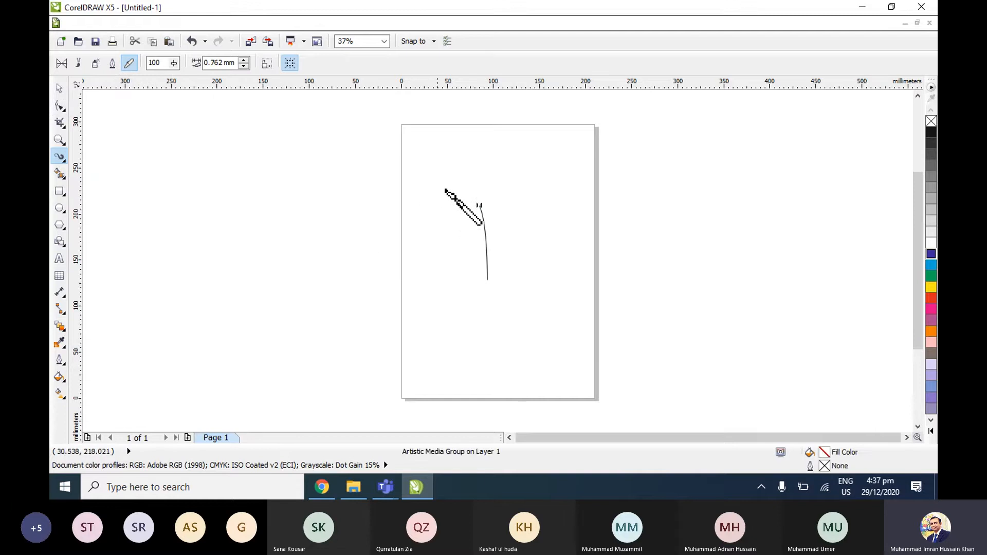
pyautogui.moveTo(450, 187)
pyautogui.mouseDown()
pyautogui.moveTo(390, 231)
pyautogui.moveTo(340, 192)
pyautogui.mouseUp()
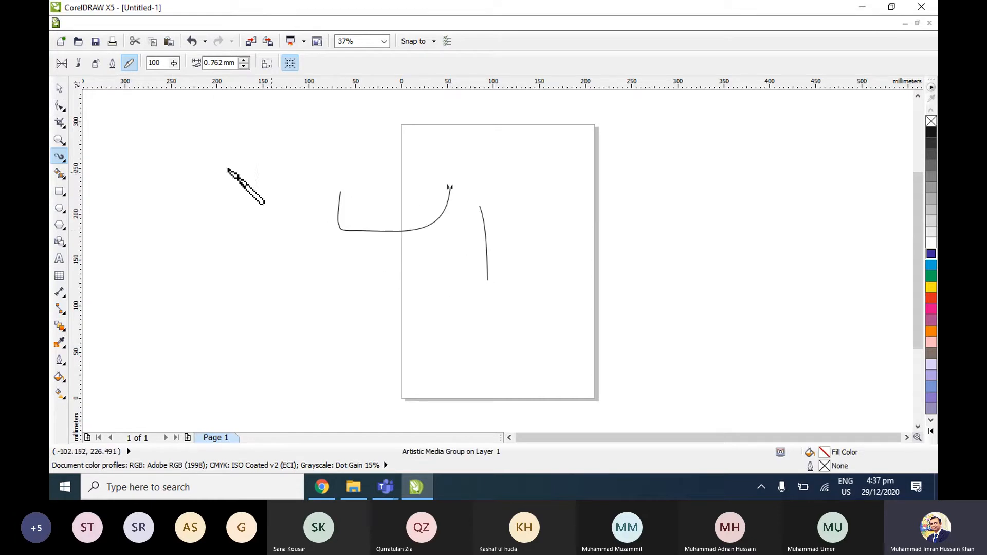
# Select both pressure strokes together and delete them.
pyautogui.click(58, 90)
pyautogui.moveTo(253, 147)
pyautogui.mouseDown()
pyautogui.moveTo(275, 172)
pyautogui.moveTo(569, 335)
pyautogui.mouseUp()
pyautogui.press('Delete')
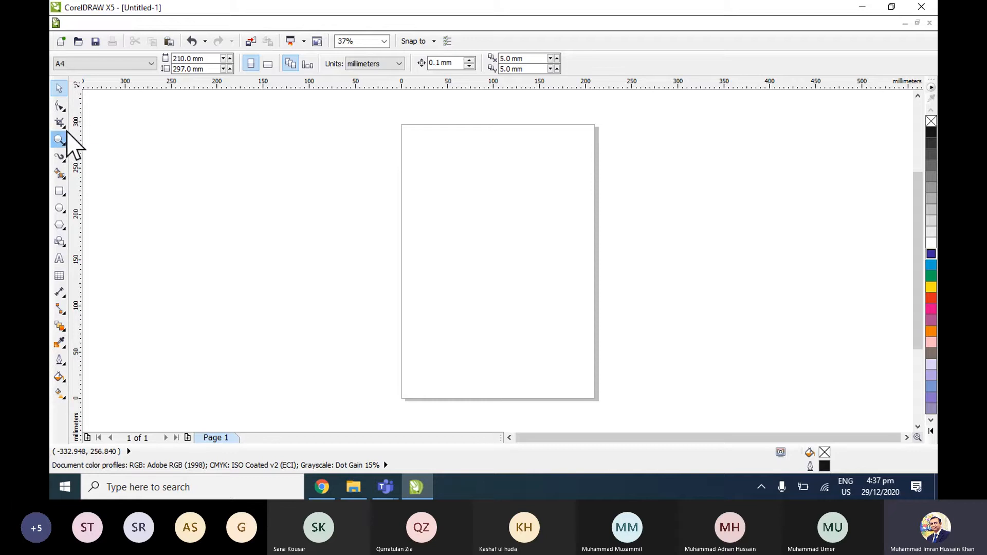
# Draw a closed, rounded four-node shape with the Pen tool, about 153 mm wide and 121 mm tall, around the page's middle.
pyautogui.click(65, 160)
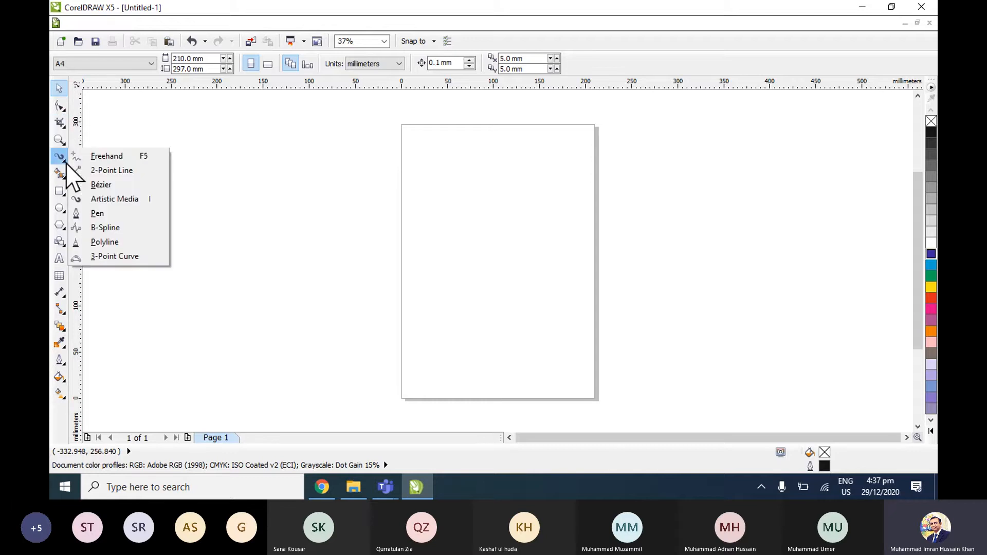
pyautogui.click(97, 213)
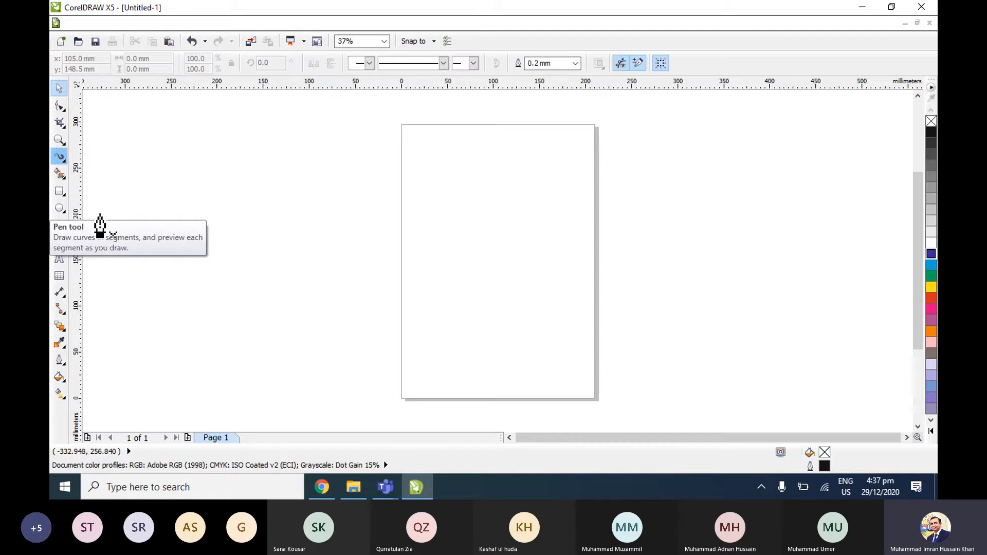
pyautogui.click(468, 222)
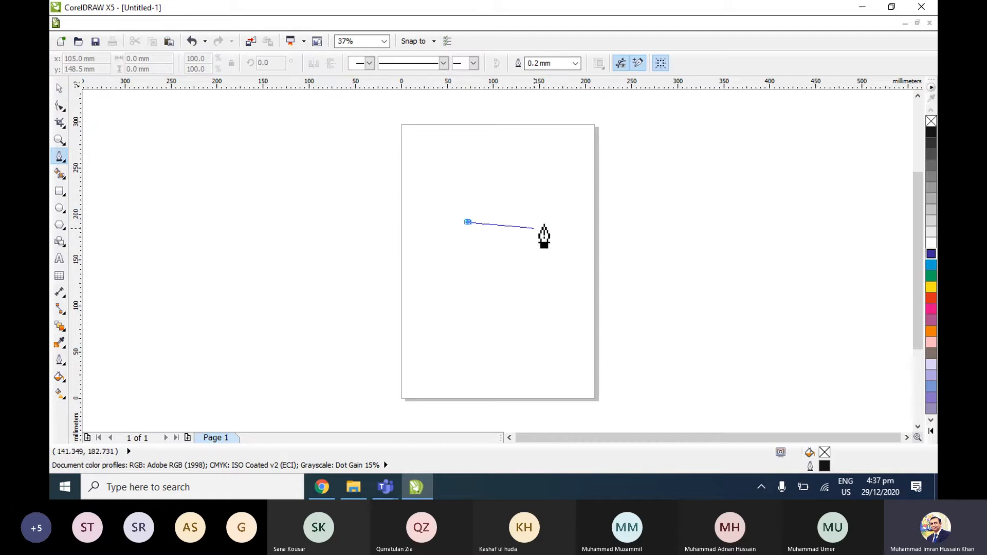
pyautogui.moveTo(558, 217); pyautogui.dragTo(600, 256)
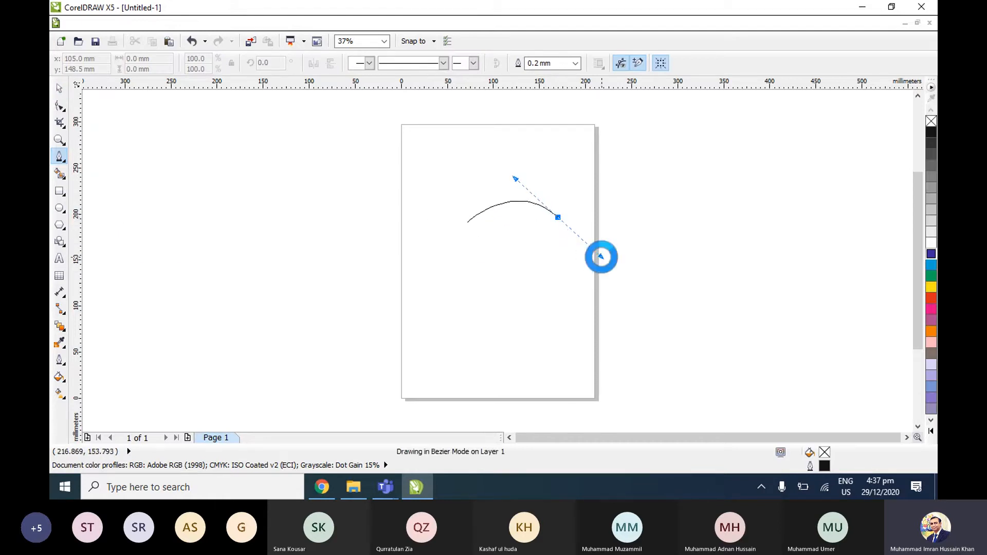
pyautogui.click(555, 301)
pyautogui.click(454, 289)
pyautogui.moveTo(454, 289); pyautogui.dragTo(406, 242)
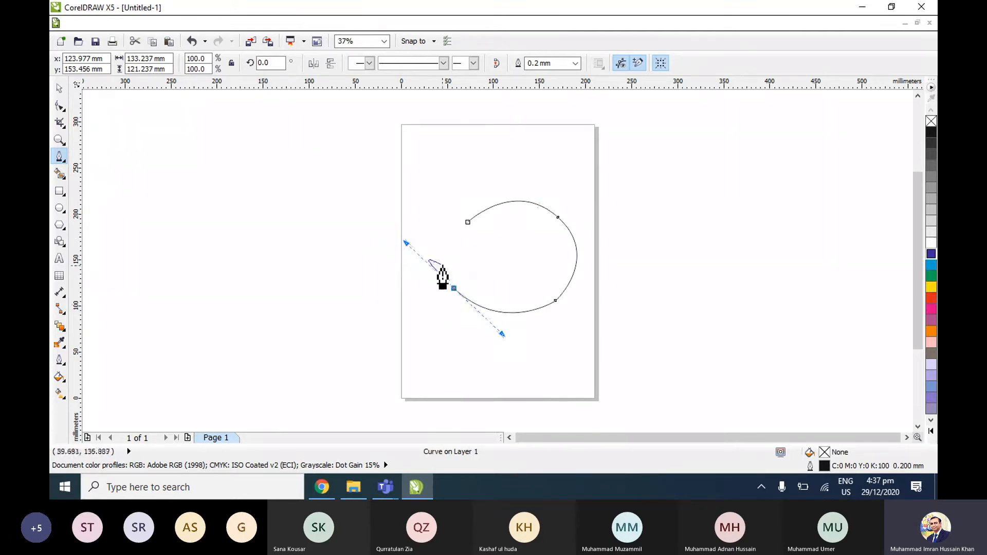
pyautogui.click(467, 222)
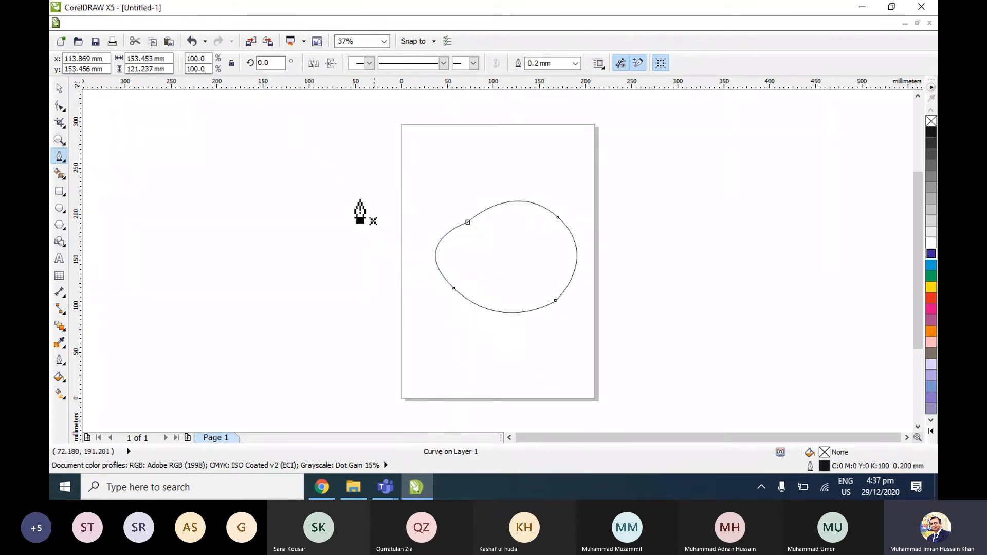
# Move the closed Pen shape about 24 mm to the left on the page and delete it.
pyautogui.click(57, 89)
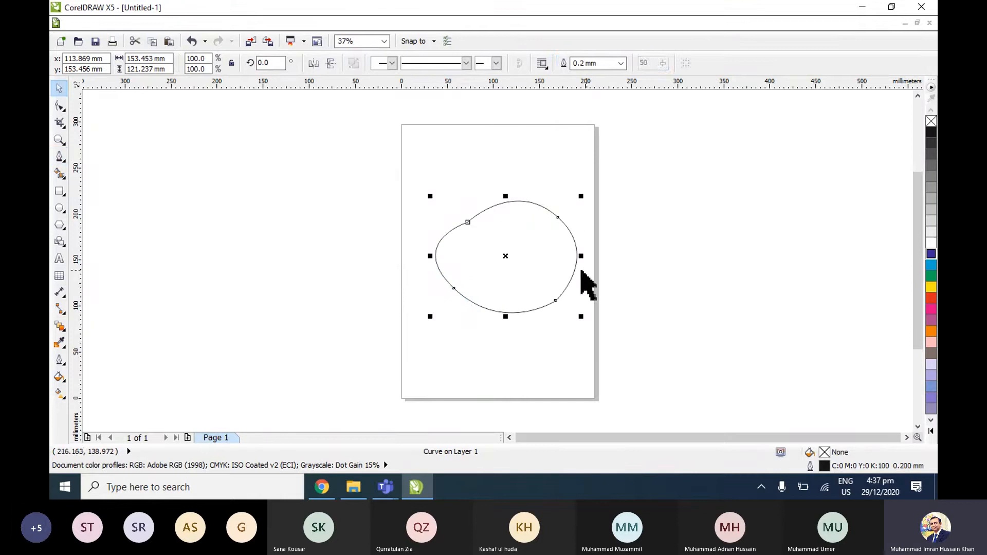
pyautogui.moveTo(579, 271); pyautogui.dragTo(538, 272)
pyautogui.hotkey('shift', 'F2')
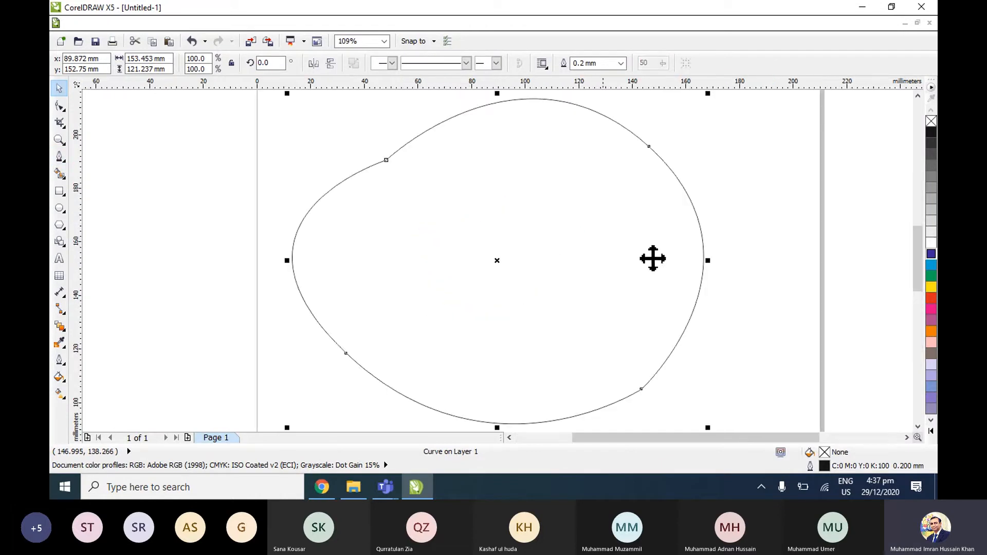
pyautogui.press('Delete')
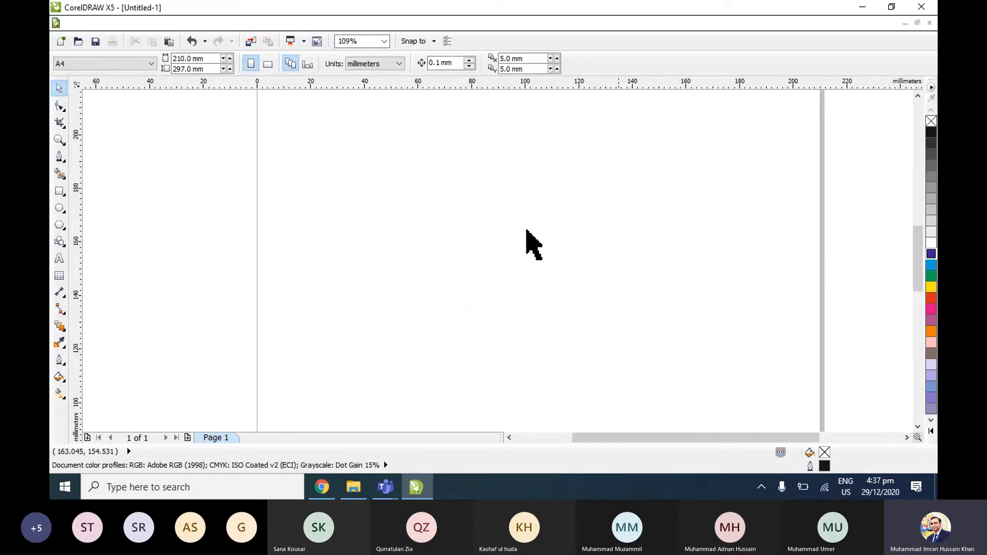
# Draw a closed Pen shape about 186 mm wide and 74 mm tall, with a curved right end and straight segments extending past the page's left edge.
pyautogui.click(60, 156)
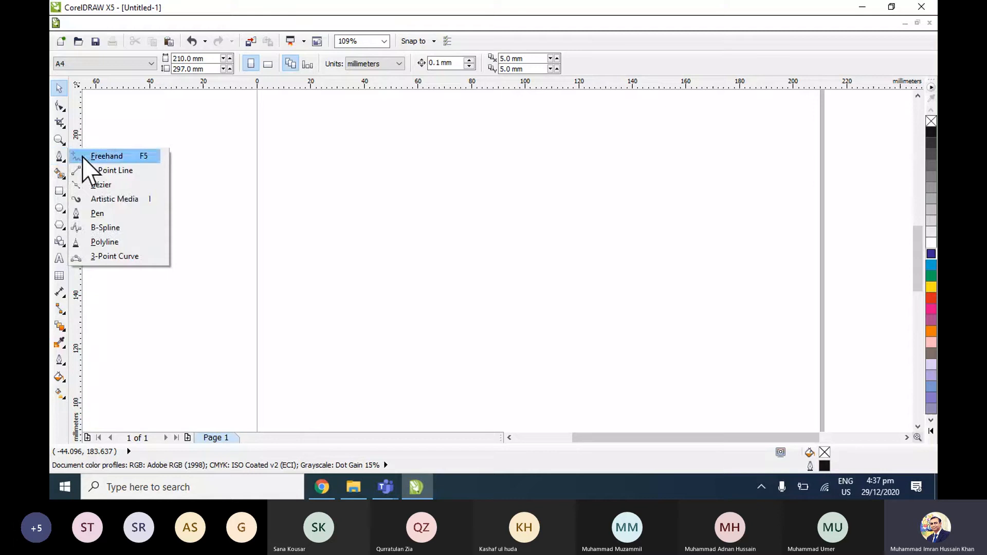
pyautogui.click(98, 213)
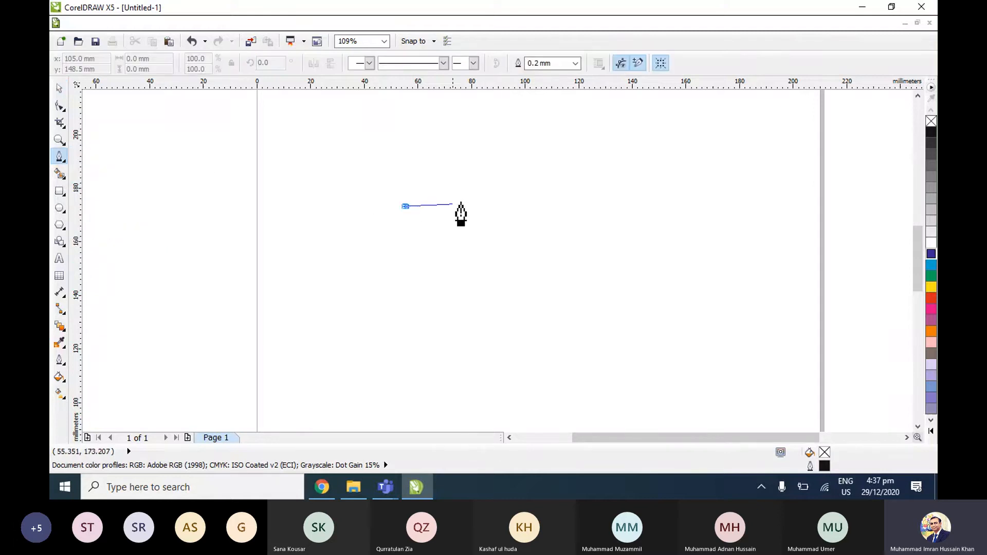
pyautogui.moveTo(602, 237); pyautogui.dragTo(670, 310)
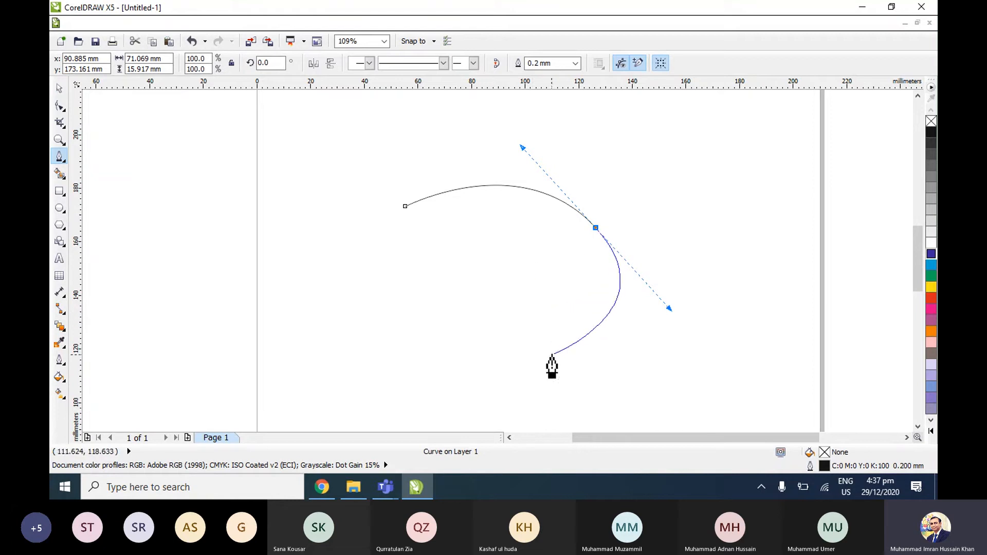
pyautogui.click(537, 363)
pyautogui.click(343, 294)
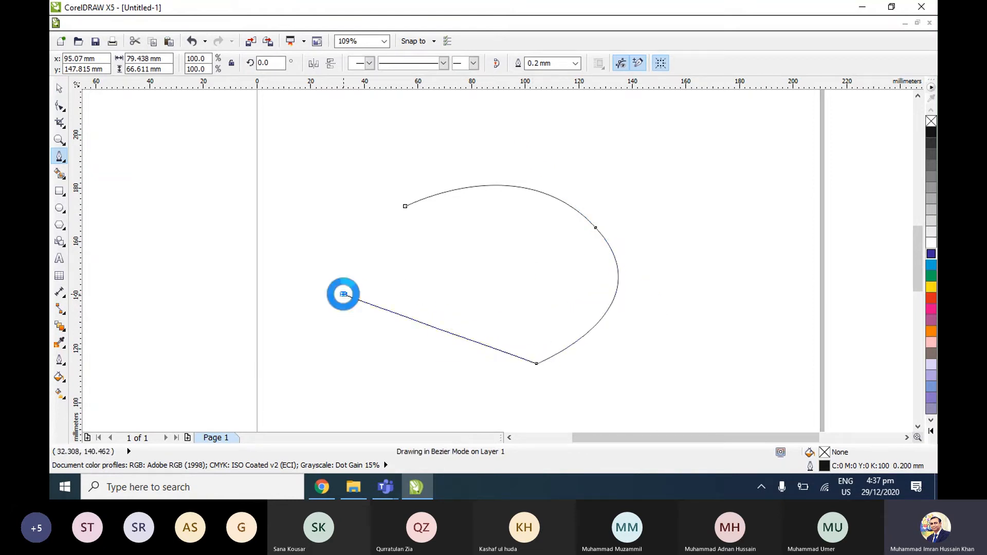
pyautogui.click(119, 231)
pyautogui.click(185, 165)
pyautogui.click(234, 195)
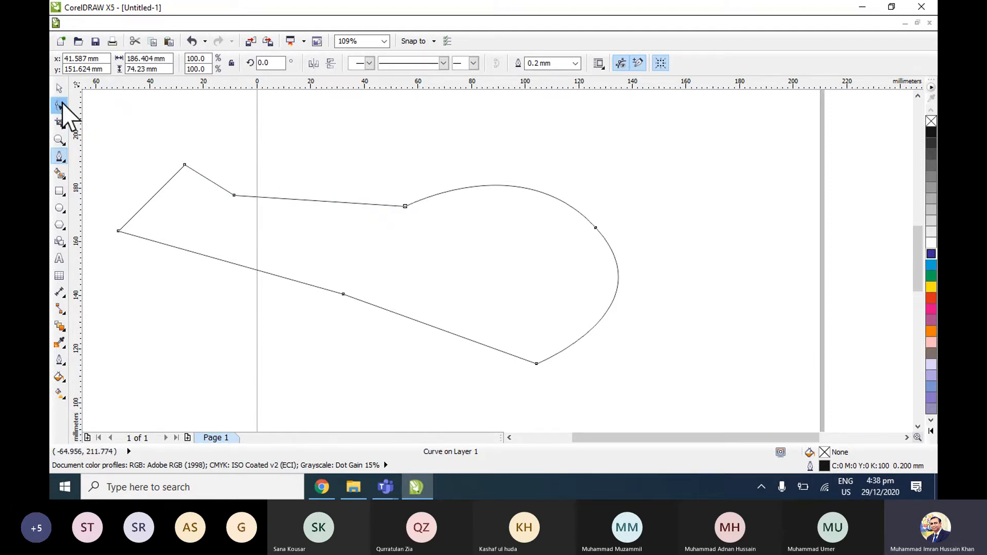
# Move the closed Pen shape up and to the right until it lies fully within the page width.
pyautogui.click(58, 88)
pyautogui.moveTo(494, 215); pyautogui.dragTo(619, 173)
pyautogui.moveTo(496, 221); pyautogui.dragTo(528, 205)
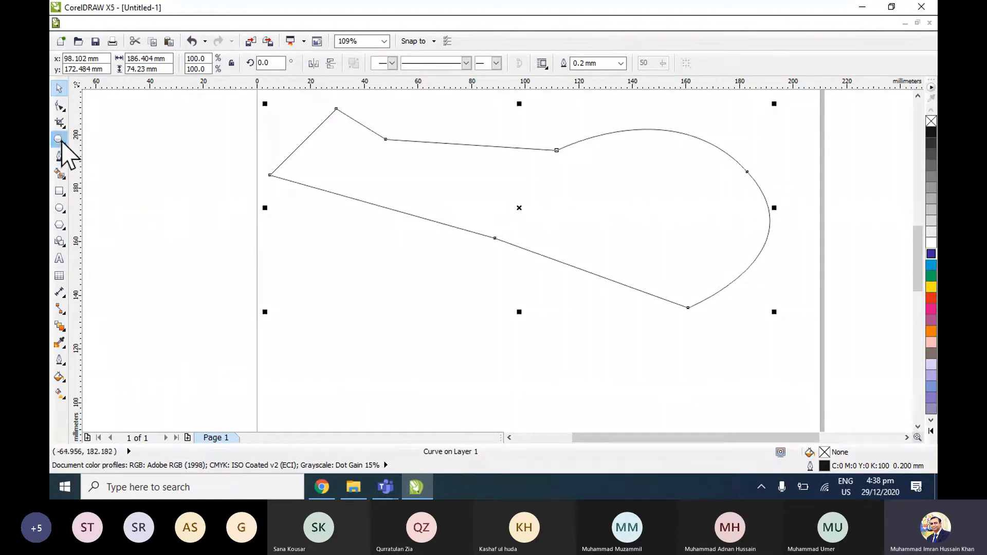
# Draw two connected straight Bézier segments below the Pen shape and undo the second segment, leaving a line about 79 mm wide.
pyautogui.click(63, 160)
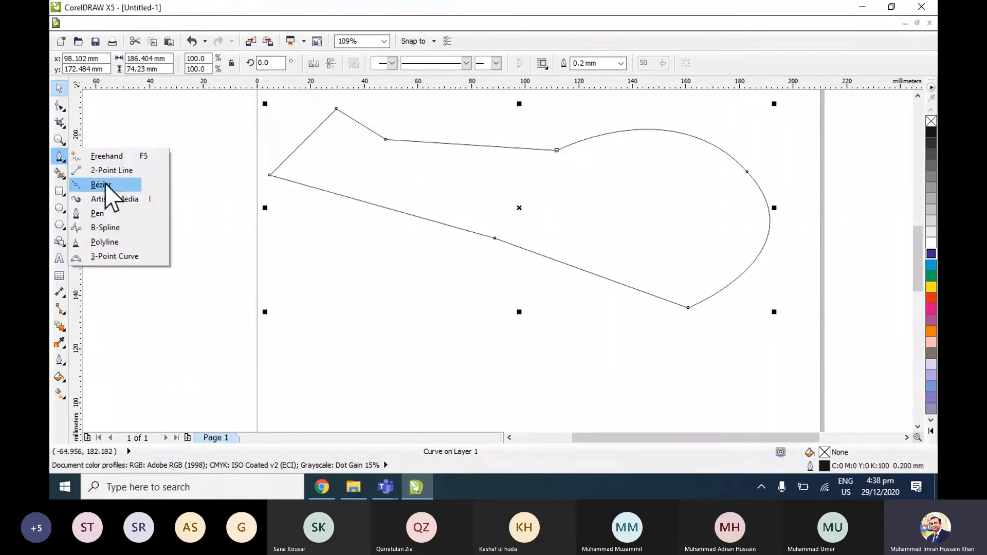
pyautogui.click(101, 184)
pyautogui.click(357, 309)
pyautogui.click(569, 342)
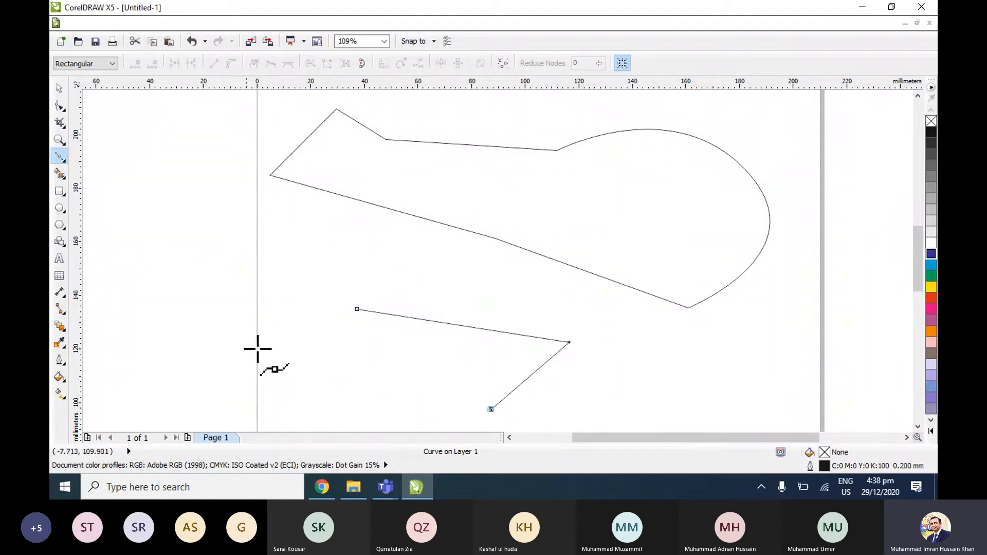
pyautogui.click(59, 88)
pyautogui.click(468, 356)
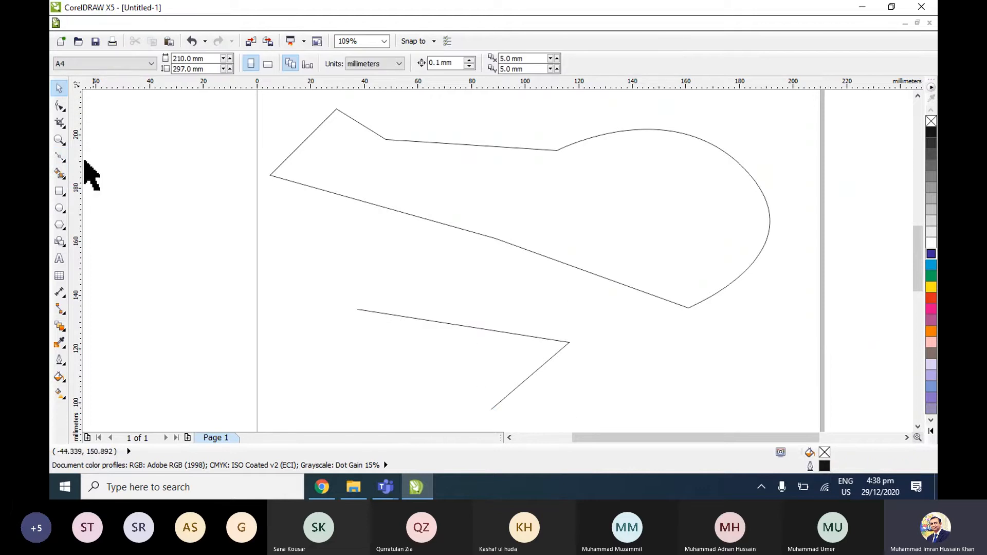
pyautogui.hotkey('ctrl', 'z')
# Draw a closed five-point straight-sided Pen shape about 97 mm wide and 46 mm tall across the page's left edge, and fill it dark blue.
pyautogui.click(61, 157)
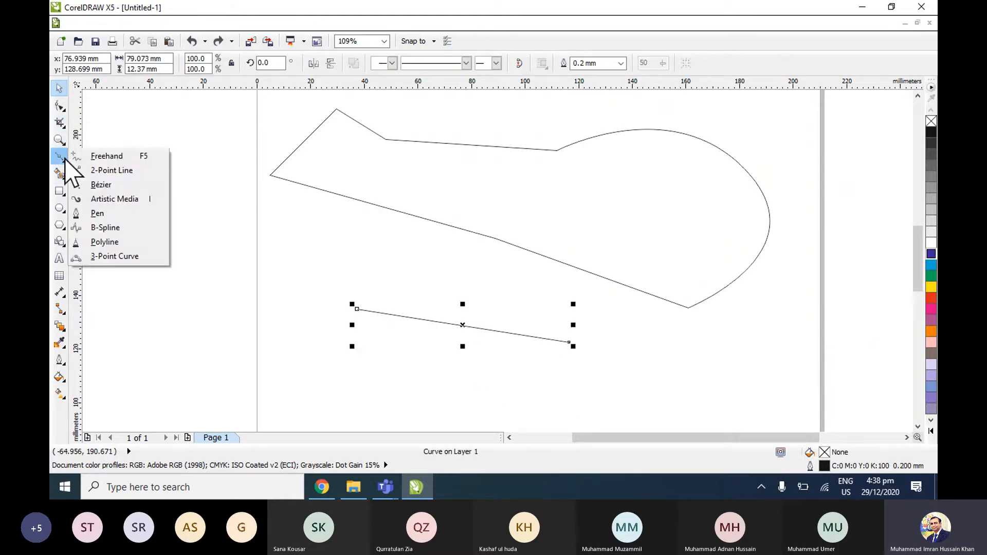
pyautogui.click(98, 214)
pyautogui.click(214, 245)
pyautogui.click(441, 275)
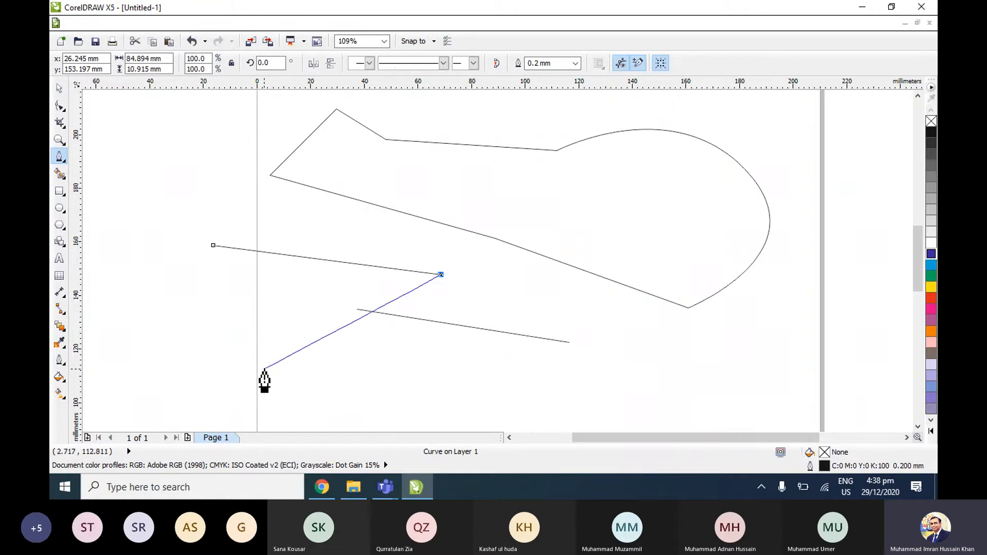
pyautogui.click(263, 369)
pyautogui.click(180, 324)
pyautogui.click(307, 299)
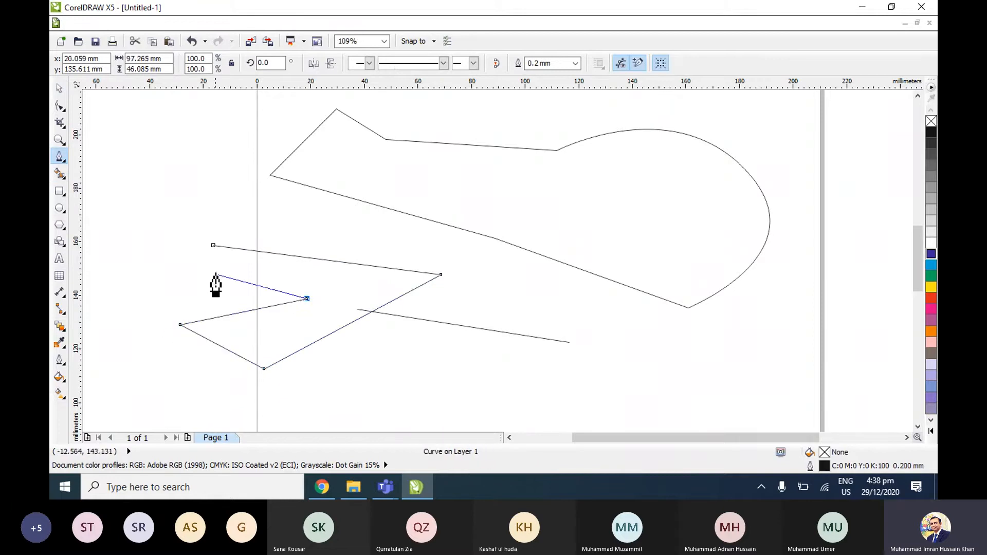
pyautogui.click(214, 245)
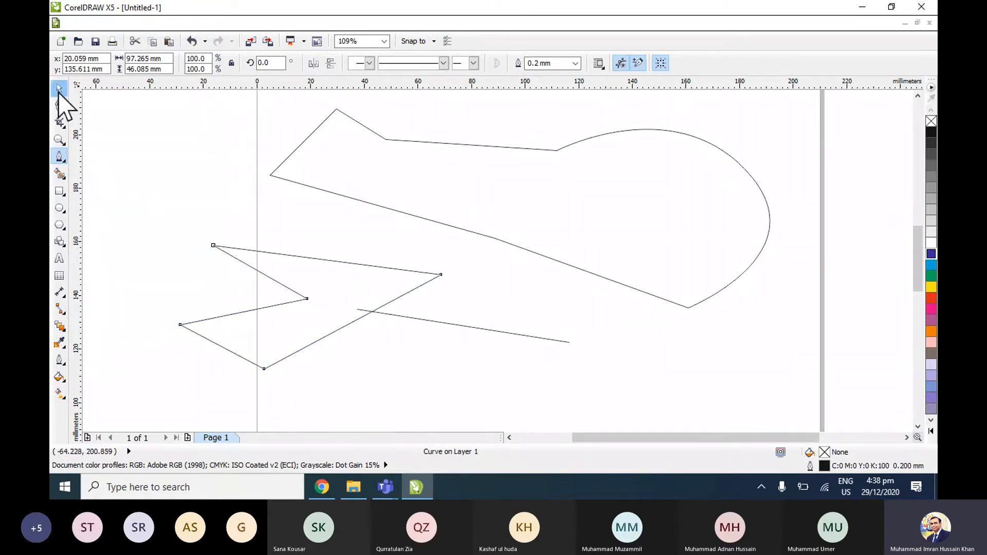
pyautogui.click(59, 89)
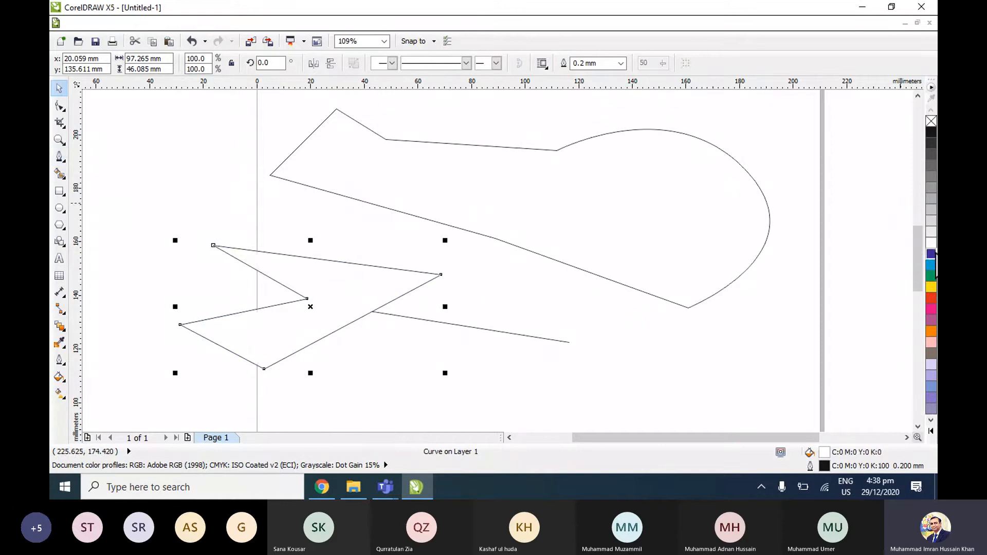
pyautogui.click(931, 253)
# Select all the objects in the drawing and delete them.
pyautogui.hotkey('ctrl', 'a')
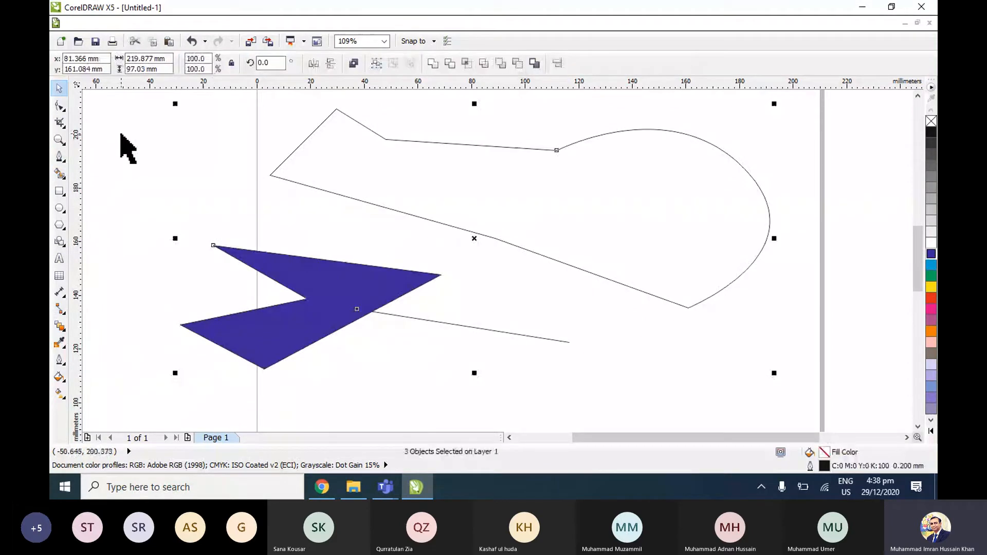
pyautogui.press('Delete')
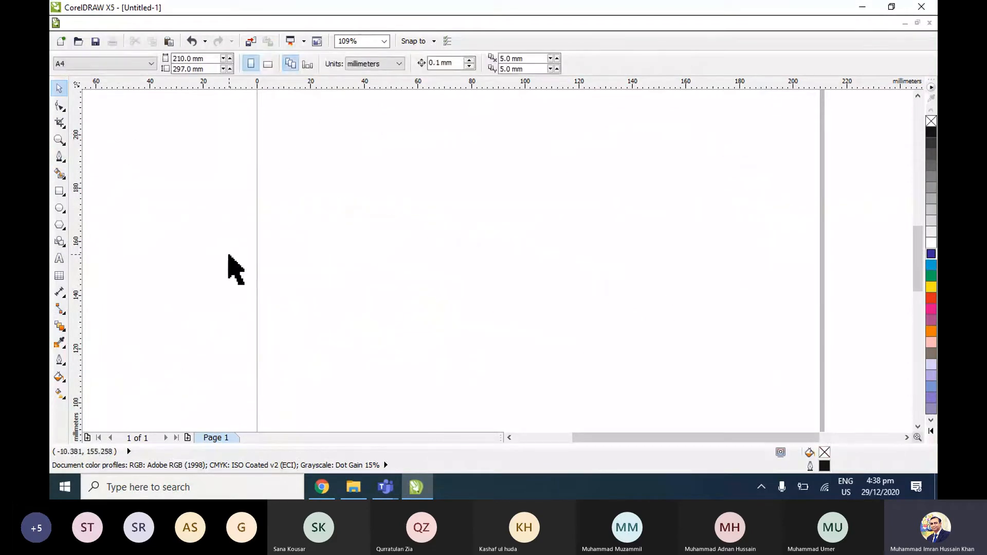
# Draw a closed five-control-point B-Spline oval about 85 mm wide and 55 mm tall, and move it across the page's left edge.
pyautogui.click(63, 161)
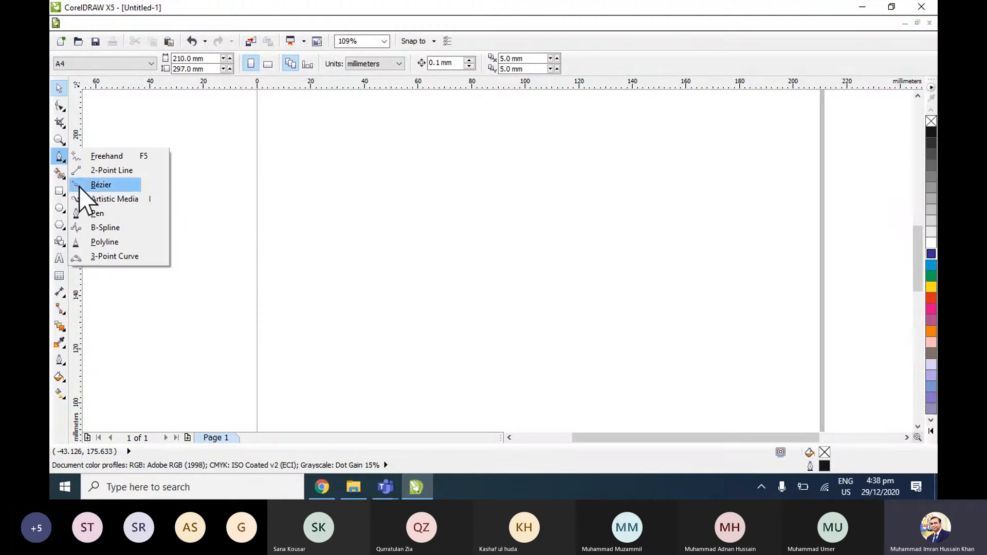
pyautogui.click(105, 228)
pyautogui.click(363, 279)
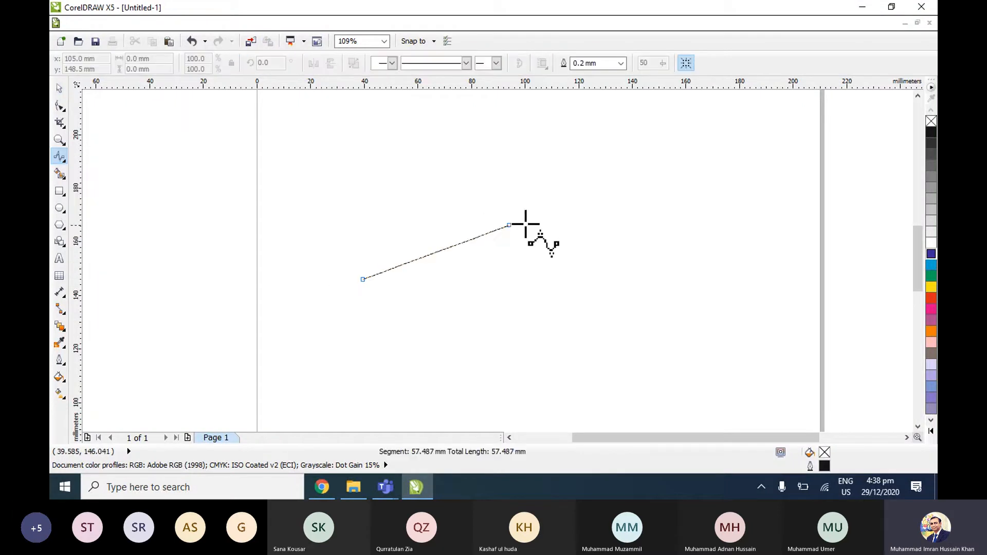
pyautogui.click(548, 221)
pyautogui.click(647, 357)
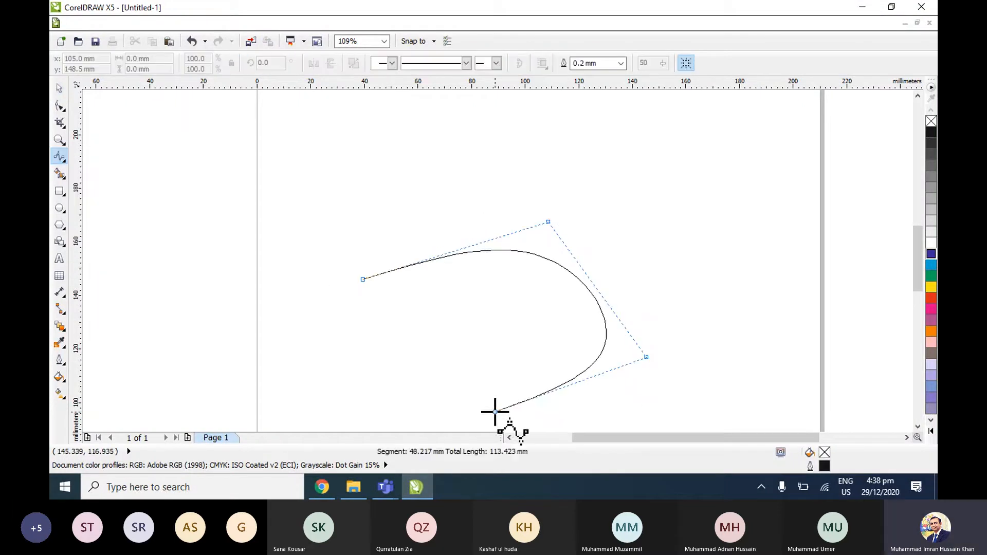
pyautogui.click(495, 411)
pyautogui.click(381, 379)
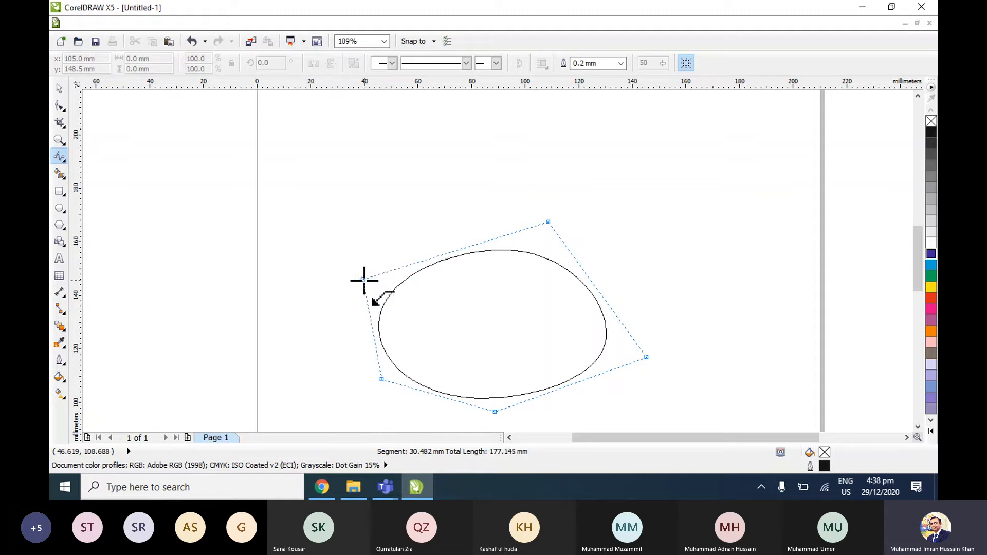
pyautogui.click(364, 281)
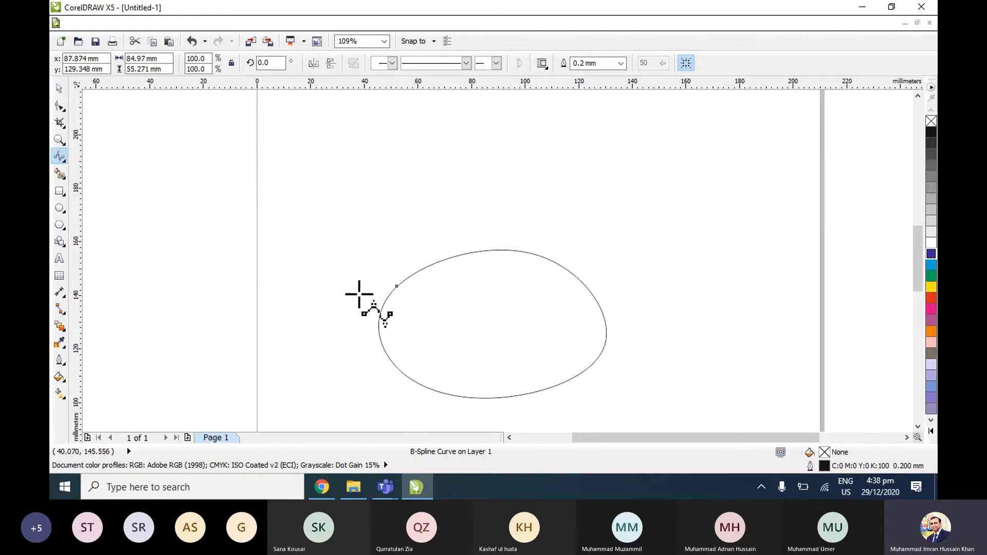
pyautogui.click(59, 88)
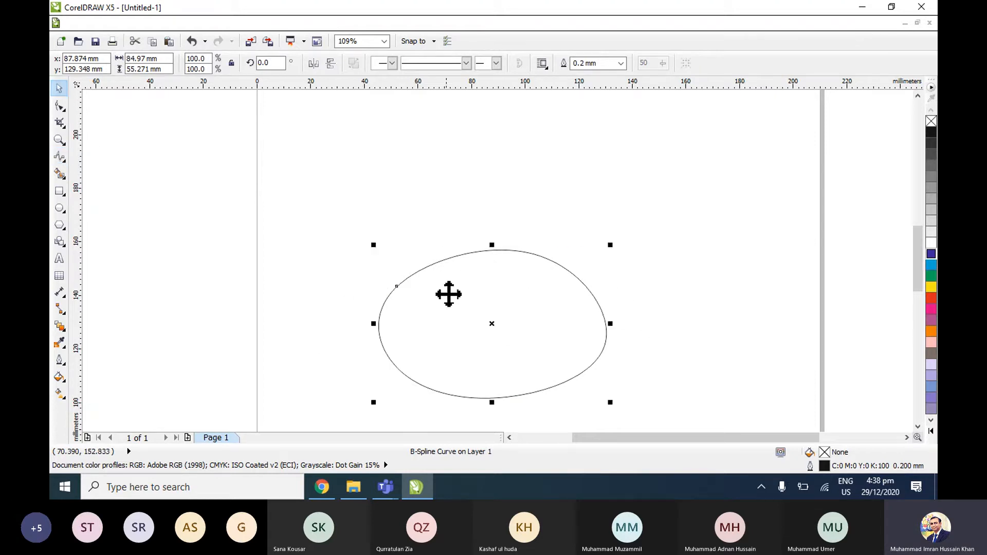
pyautogui.moveTo(485, 323); pyautogui.dragTo(283, 233)
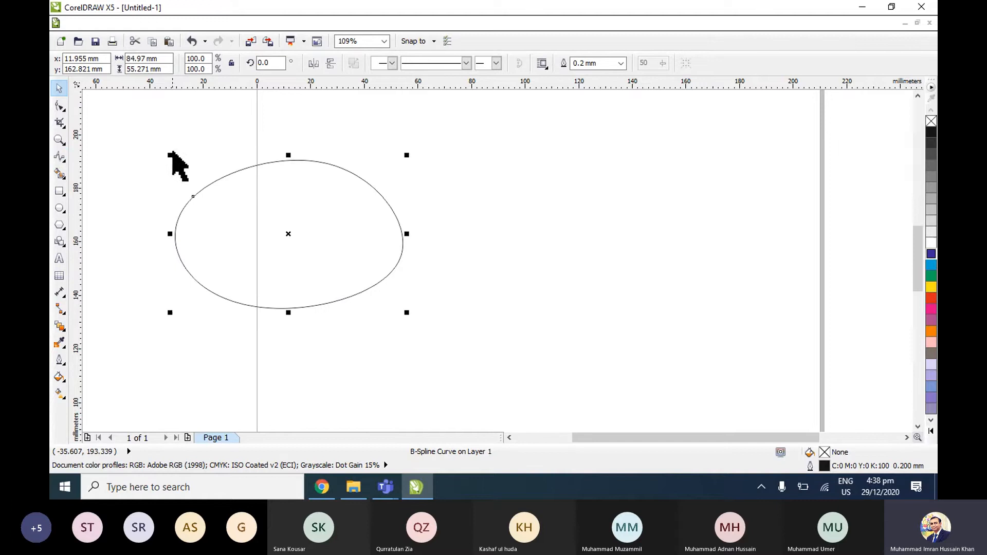
# Reshape the B-Spline oval at the page's left edge by moving its five control points, shrinking the curve slightly.
pyautogui.click(59, 106)
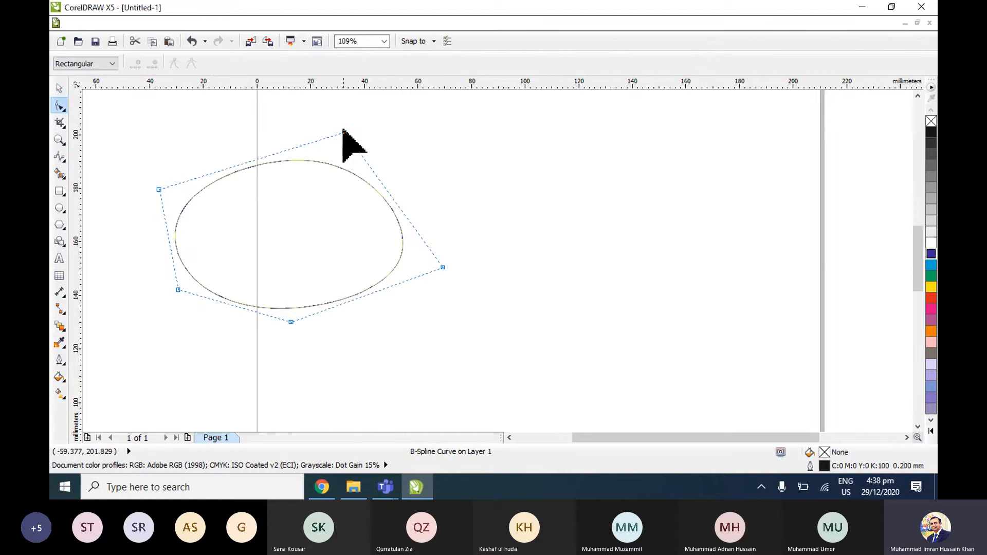
pyautogui.moveTo(344, 133); pyautogui.dragTo(301, 133)
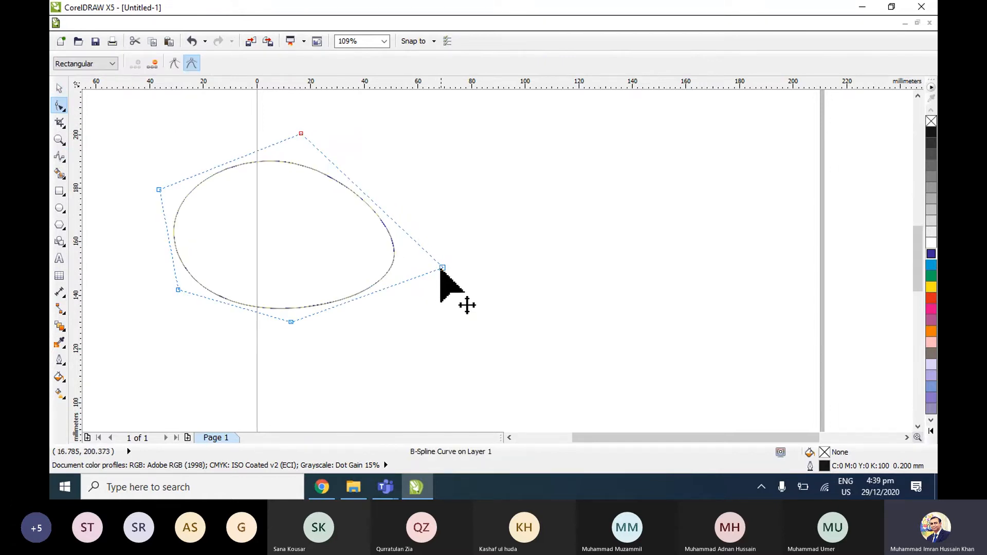
pyautogui.moveTo(443, 268); pyautogui.dragTo(411, 259)
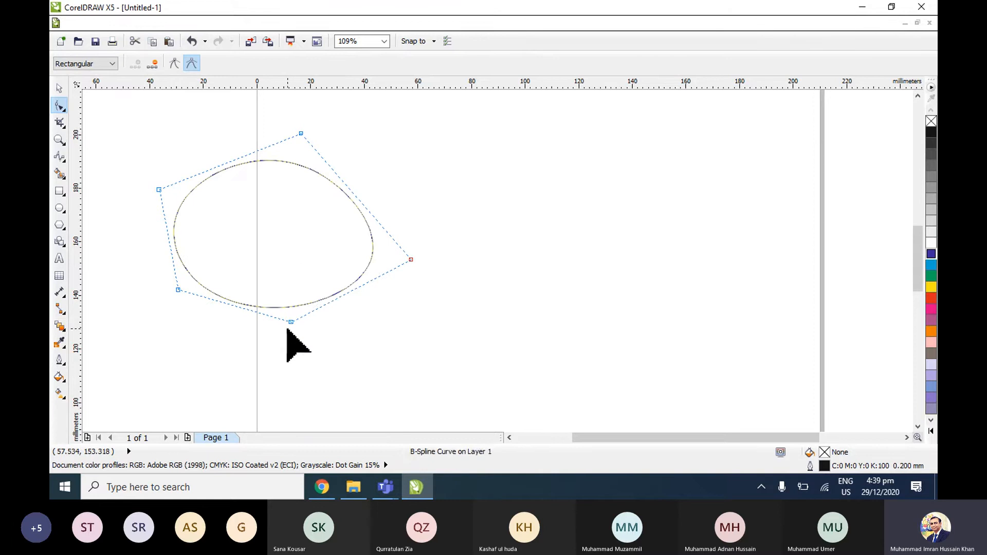
pyautogui.moveTo(291, 322); pyautogui.dragTo(292, 293)
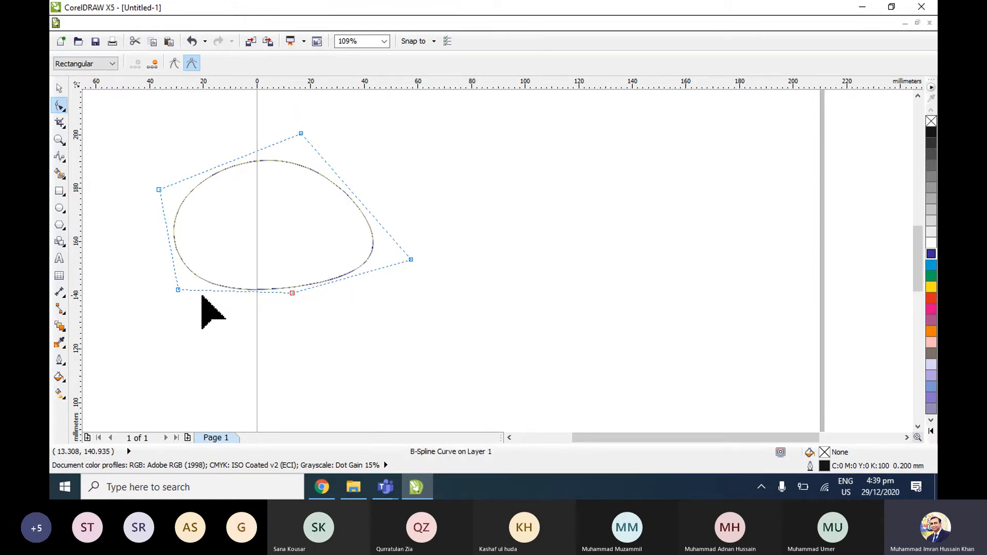
pyautogui.moveTo(178, 290); pyautogui.dragTo(199, 278)
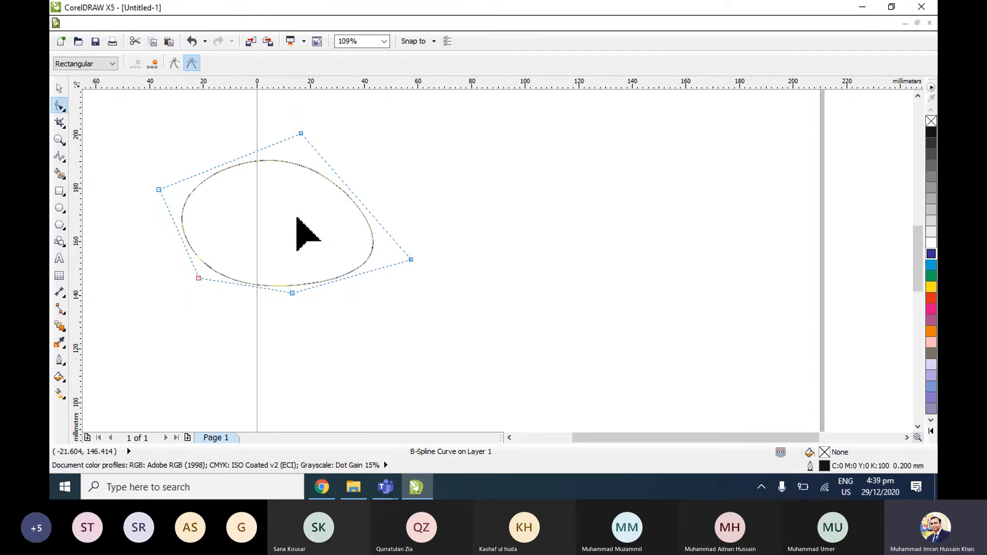
pyautogui.moveTo(159, 190); pyautogui.dragTo(170, 182)
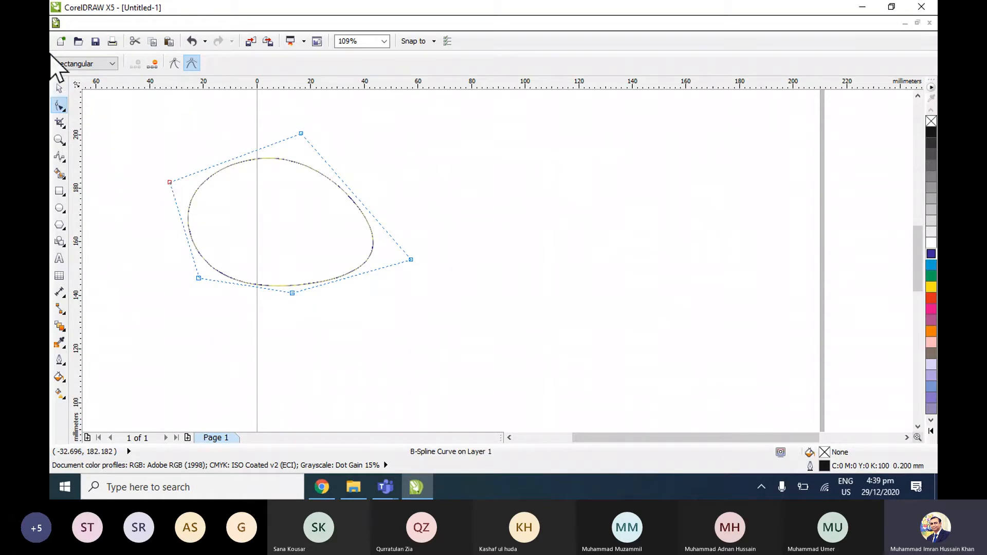
pyautogui.click(99, 66)
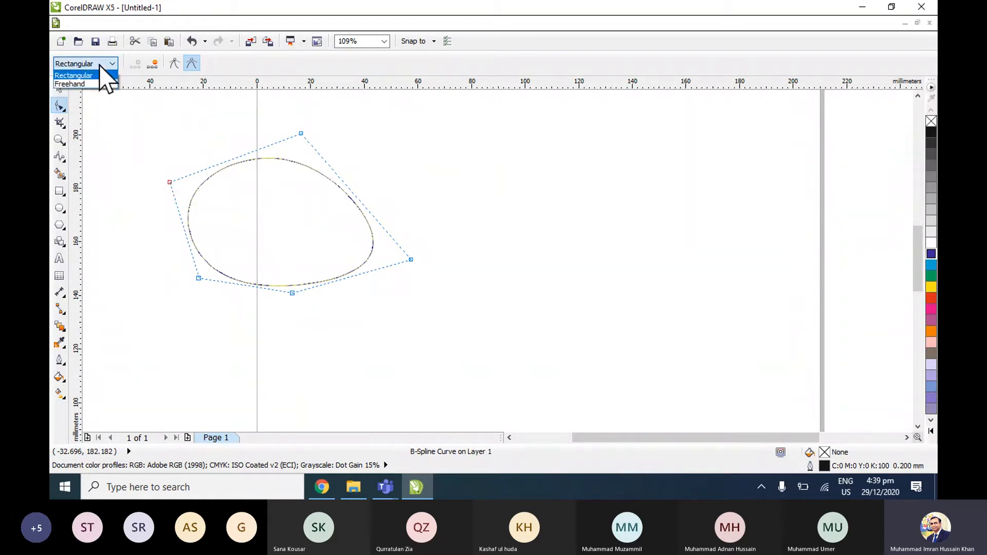
pyautogui.click(99, 66)
# Draw a closed four-control-point B-Spline shape about 57 mm wide and 46 mm tall, and move it up and right toward the page's right edge.
pyautogui.click(61, 157)
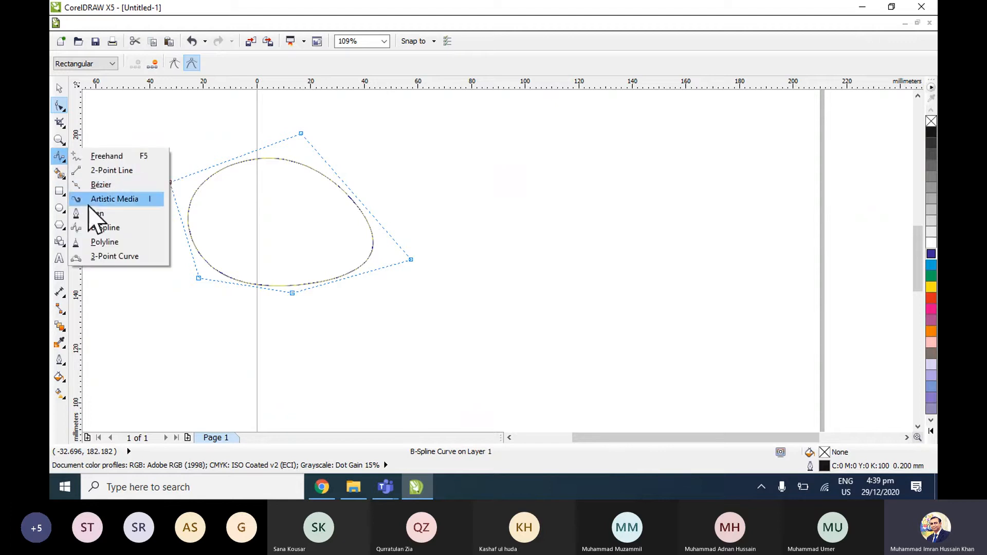
pyautogui.click(102, 228)
pyautogui.click(517, 261)
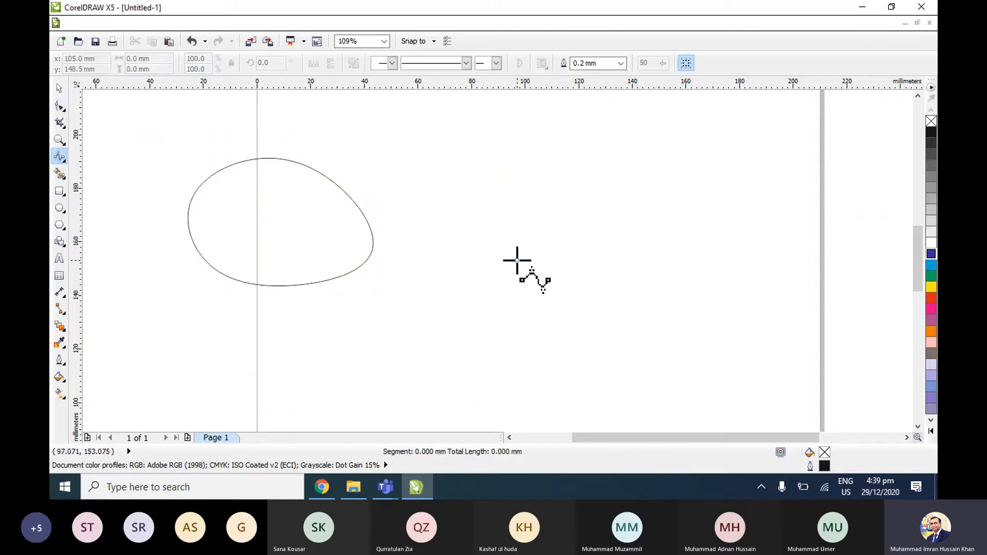
pyautogui.click(685, 230)
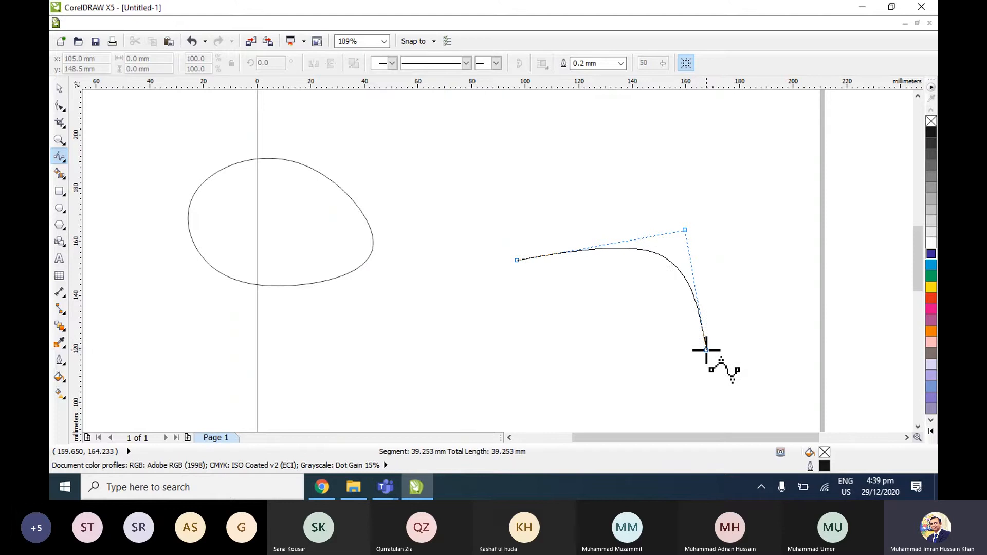
pyautogui.click(685, 231)
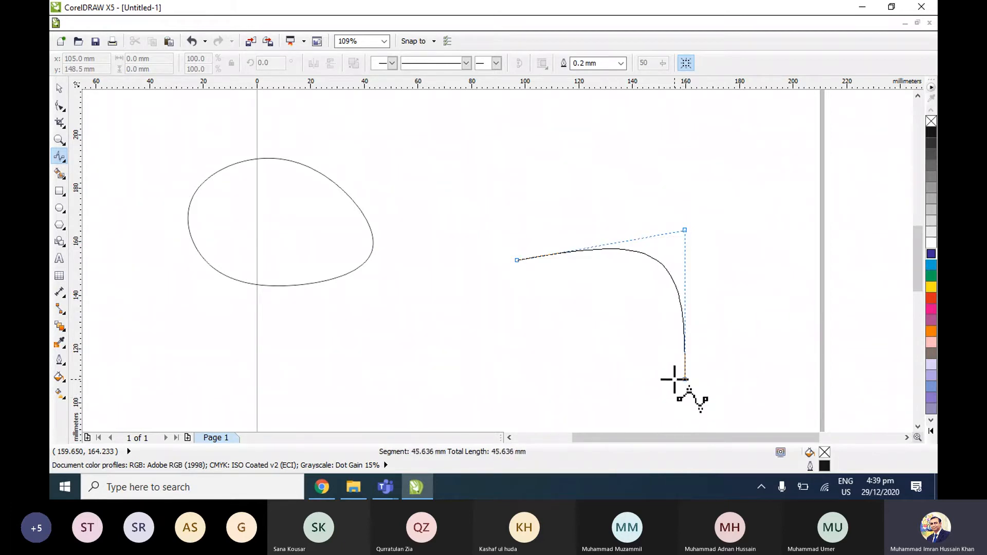
pyautogui.click(681, 379)
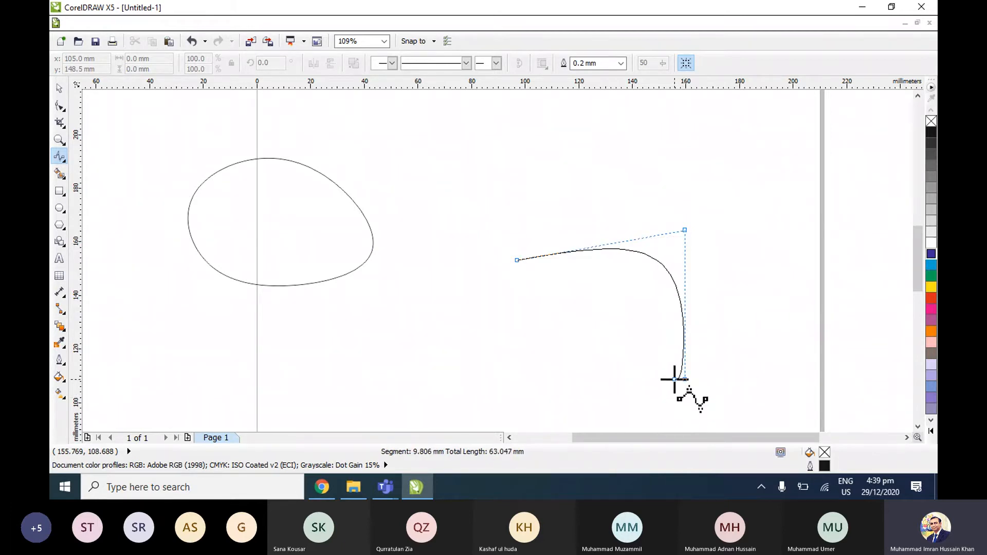
pyautogui.click(520, 376)
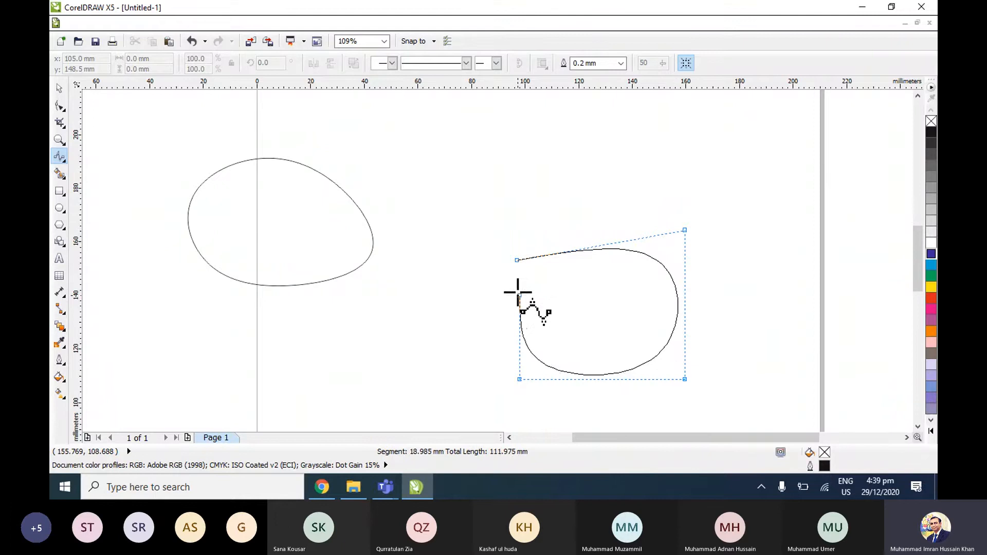
pyautogui.click(518, 260)
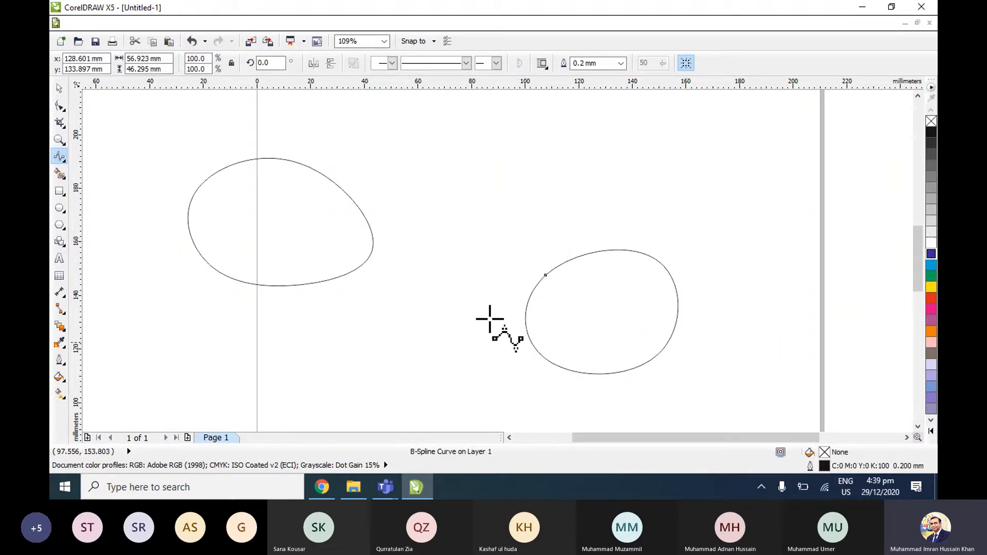
pyautogui.click(60, 89)
pyautogui.moveTo(547, 289); pyautogui.dragTo(623, 194)
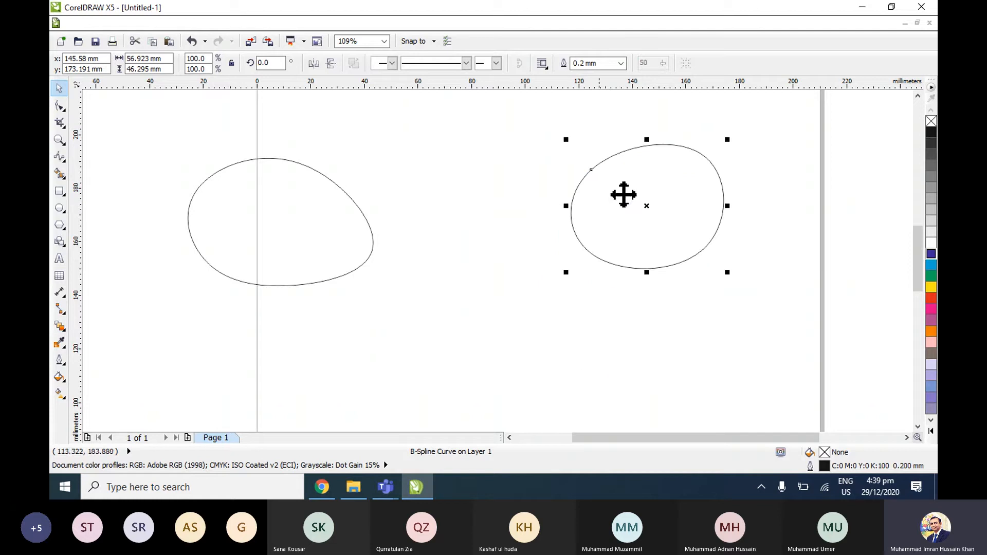
# Draw a closed seven-point angular shape about 155 by 57 mm with the Polyline tool below the two rounded curves.
pyautogui.click(59, 160)
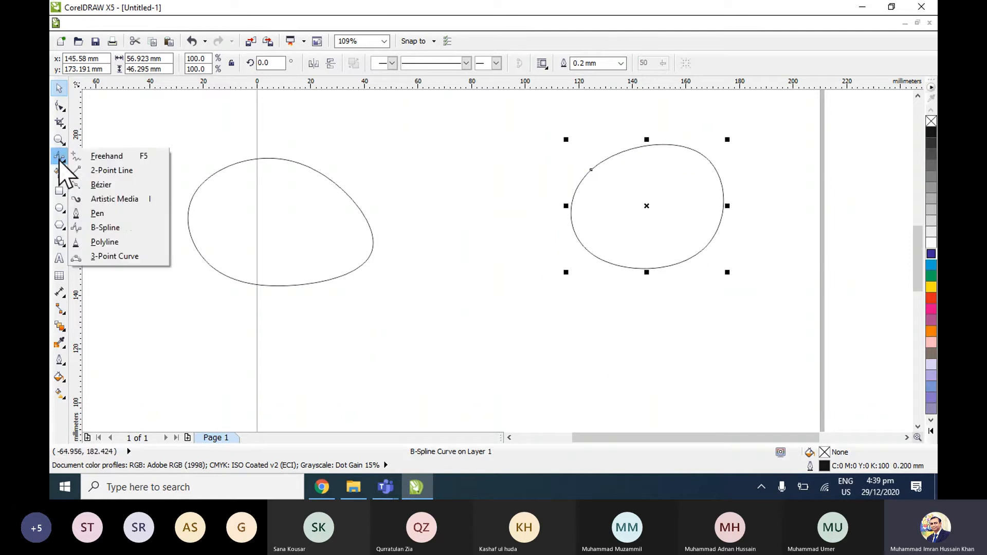
pyautogui.click(105, 242)
pyautogui.click(453, 292)
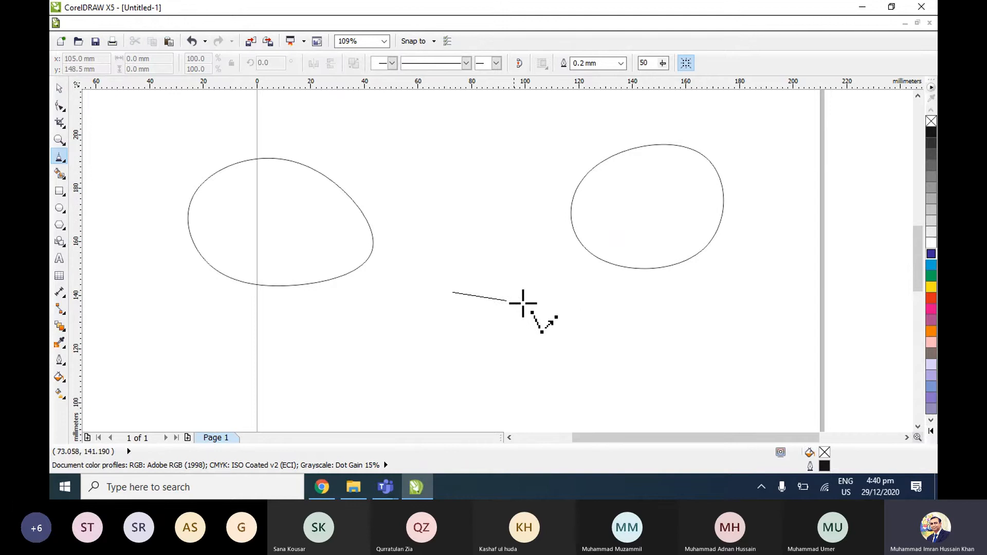
pyautogui.click(521, 230)
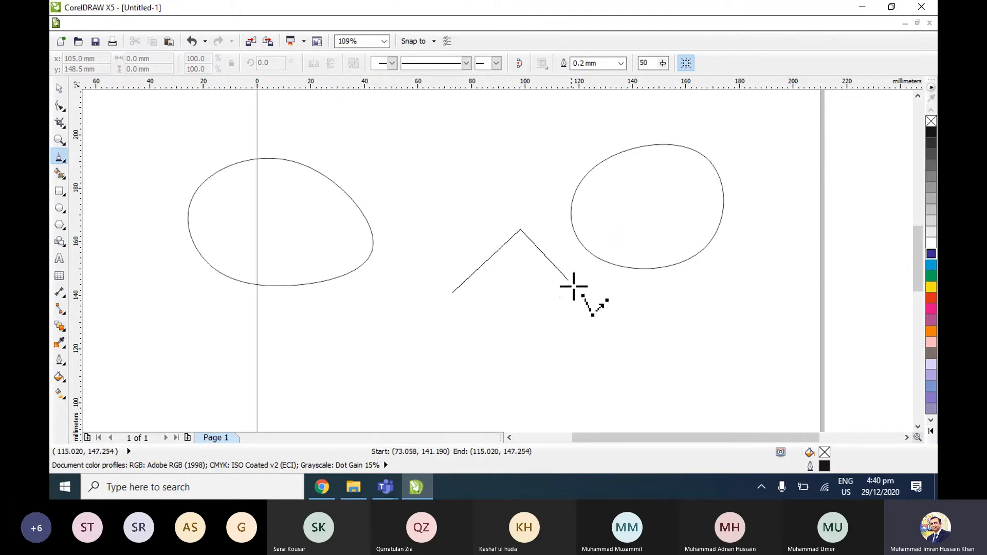
pyautogui.click(588, 297)
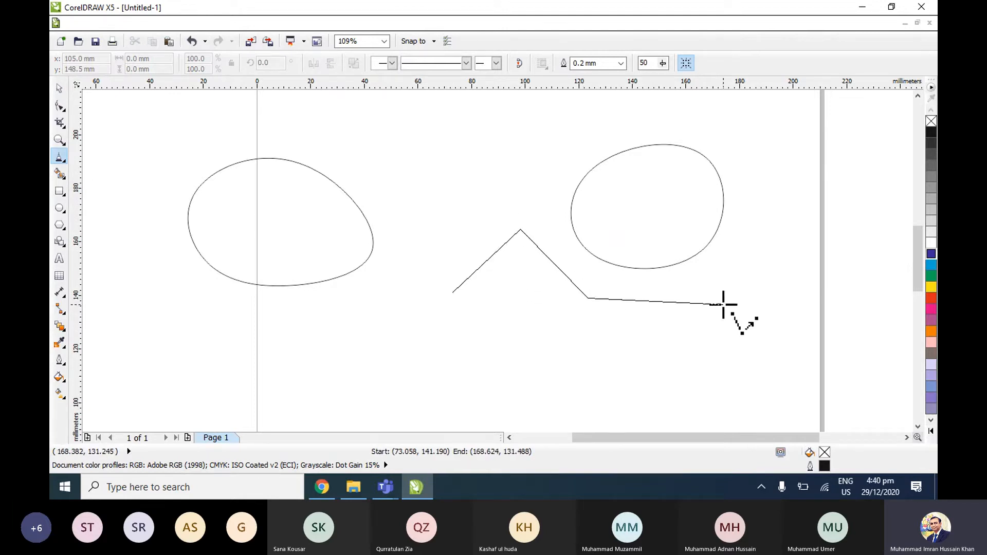
pyautogui.click(748, 273)
pyautogui.click(586, 364)
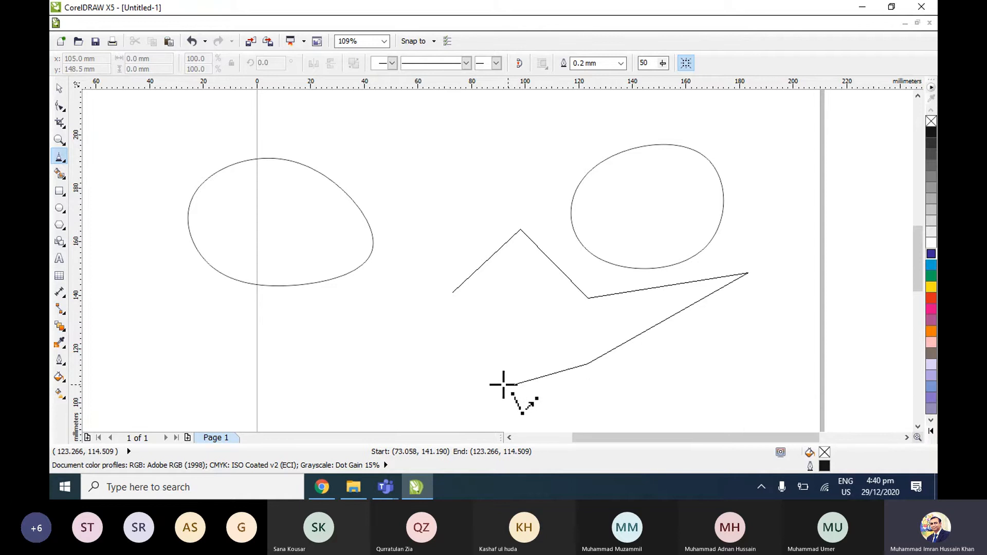
pyautogui.click(463, 353)
pyautogui.click(333, 384)
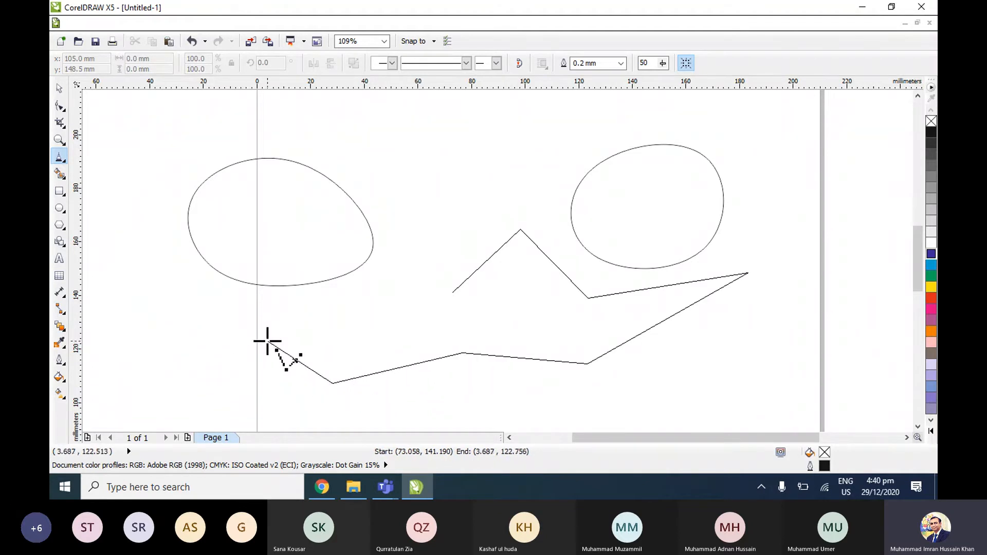
pyautogui.click(454, 289)
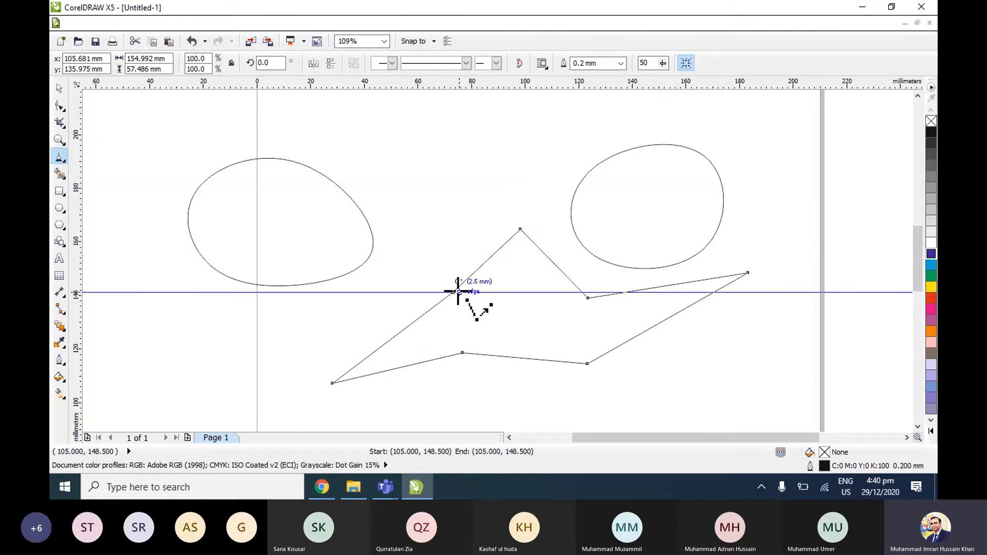
# Move the angular polyline shape about 21 mm left and 5 mm up, and fill it with green.
pyautogui.click(58, 89)
pyautogui.moveTo(563, 277); pyautogui.dragTo(507, 263)
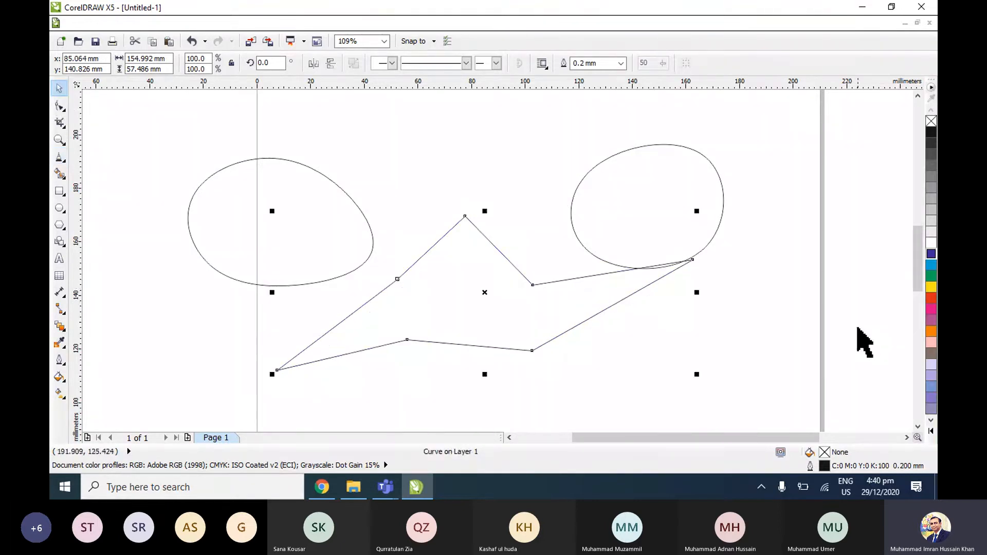
pyautogui.click(932, 276)
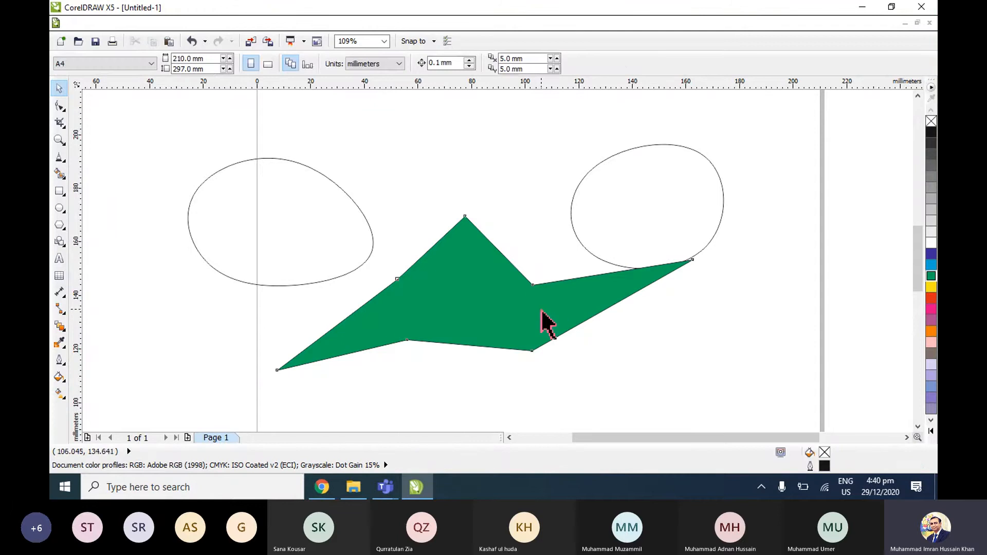
# Switch to node editing on the green shape, return to object selection and delete the shape.
pyautogui.press('F10')
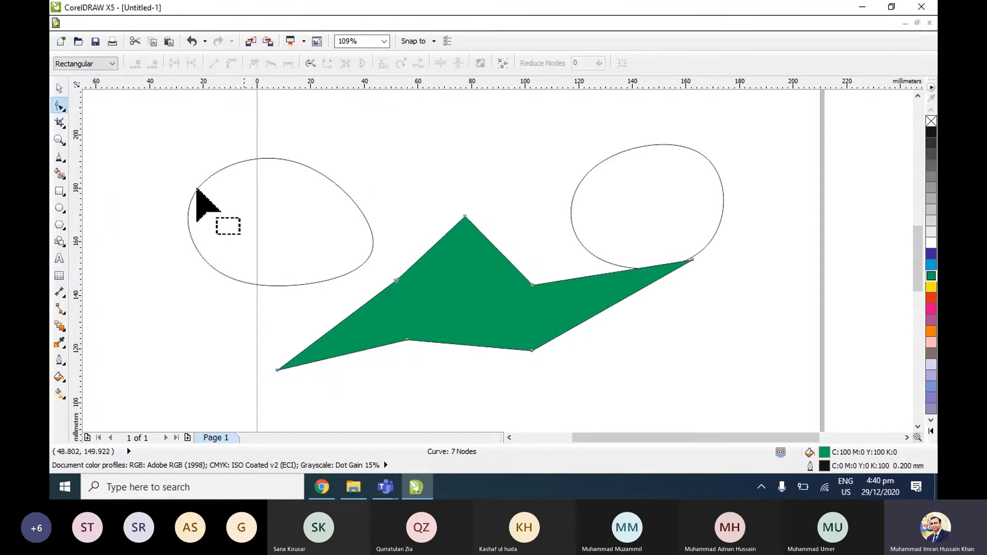
pyautogui.click(59, 88)
pyautogui.press('Delete')
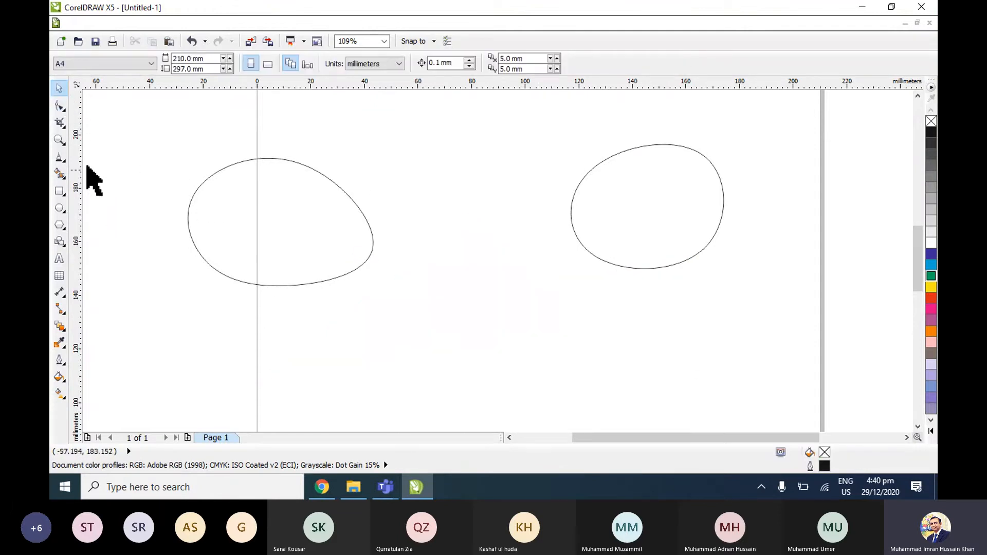
# Draw a downward-bowing 3-Point Curve about 56 mm wide and 16 mm tall below the two rounded curves.
pyautogui.click(60, 158)
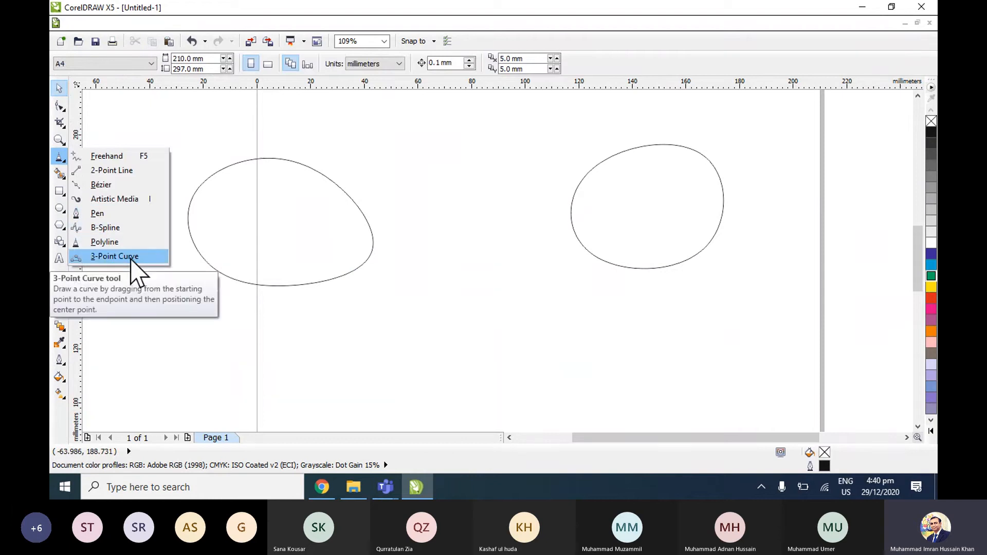
pyautogui.click(131, 256)
pyautogui.moveTo(479, 291); pyautogui.dragTo(627, 291)
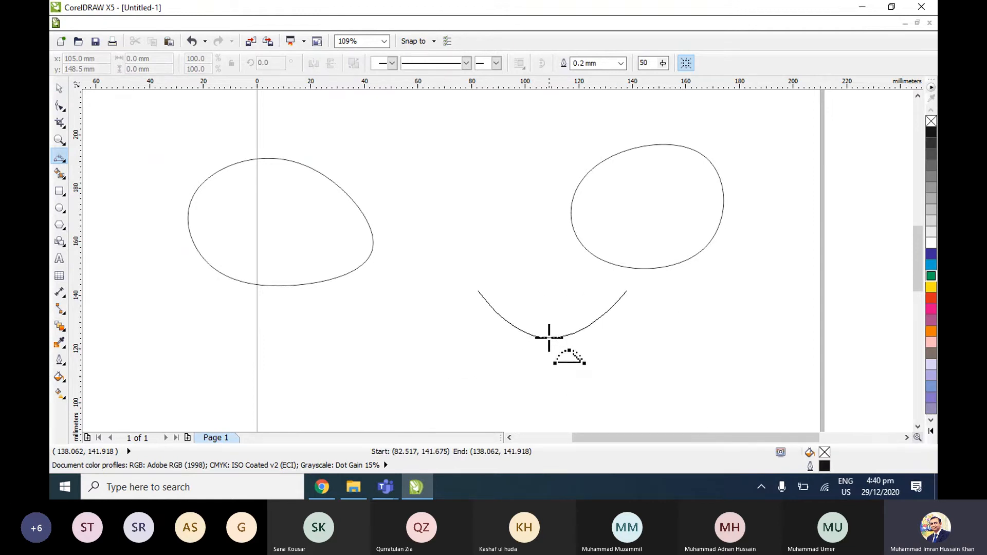
pyautogui.click(550, 335)
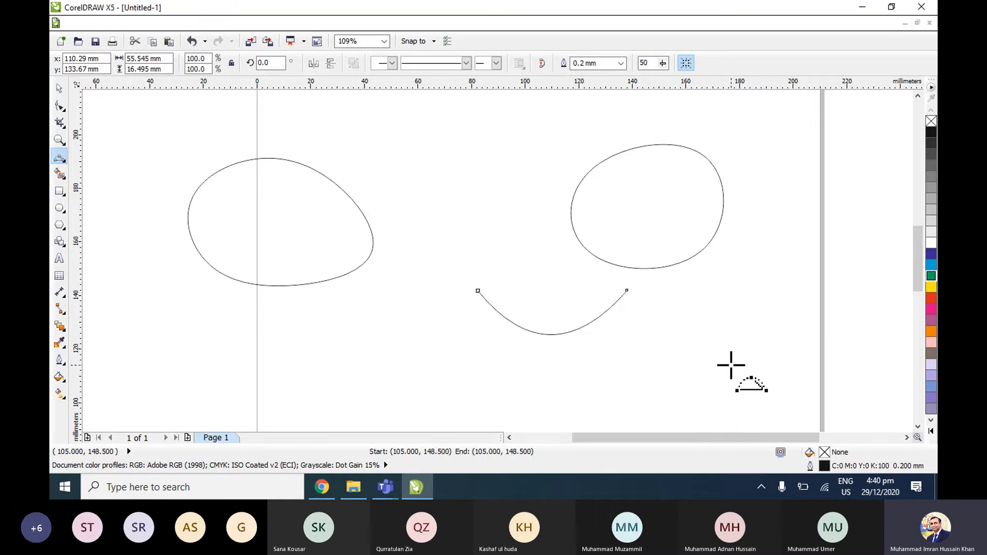
# Delete the downward-bowing curve and both closed rounded curves to clear the drawing.
pyautogui.press('F10')
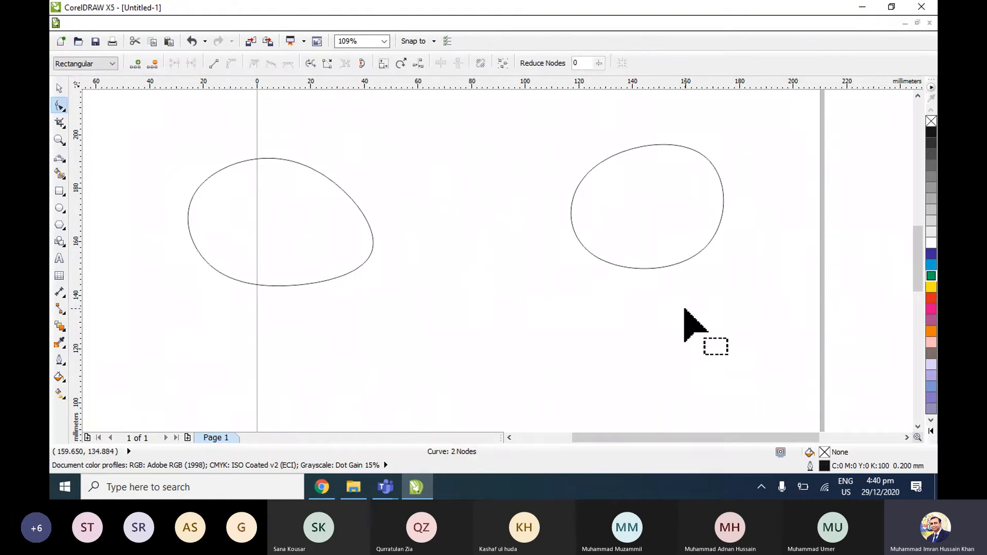
pyautogui.click(60, 89)
pyautogui.hotkey('ctrl', 'a')
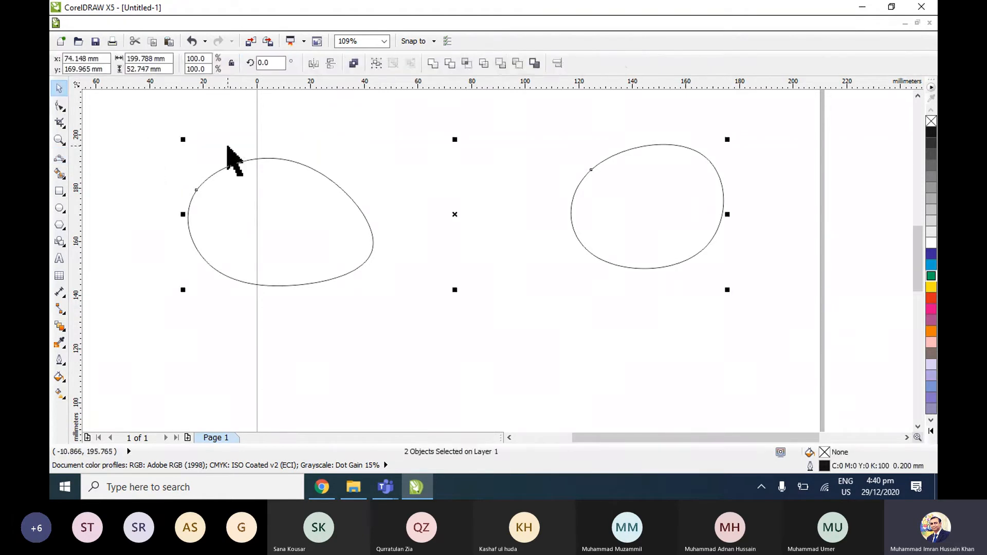
pyautogui.press('Delete')
# Draw an upward-arching 3-Point Curve about 98 mm wide and 21 mm tall across the empty page.
pyautogui.scroll(2, 411, 227)
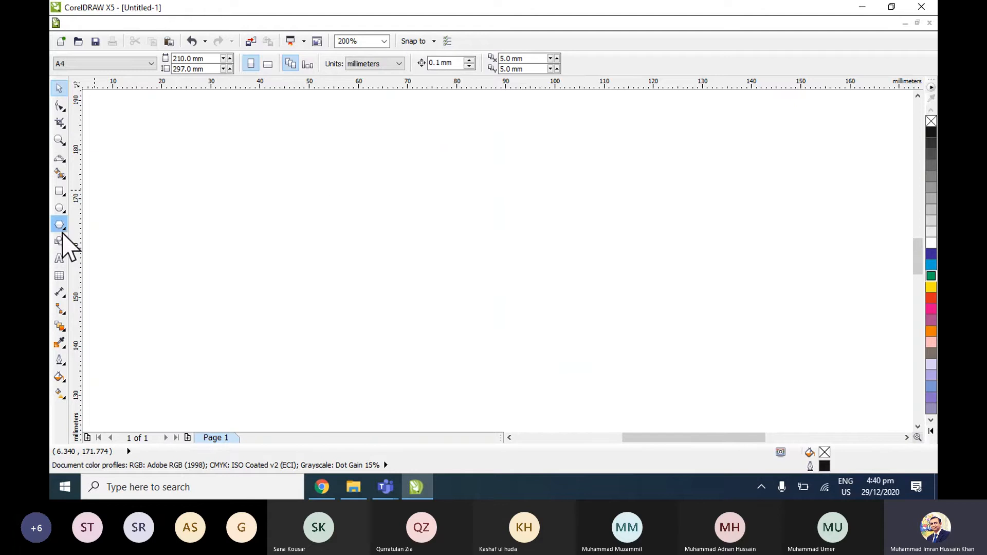
pyautogui.click(59, 159)
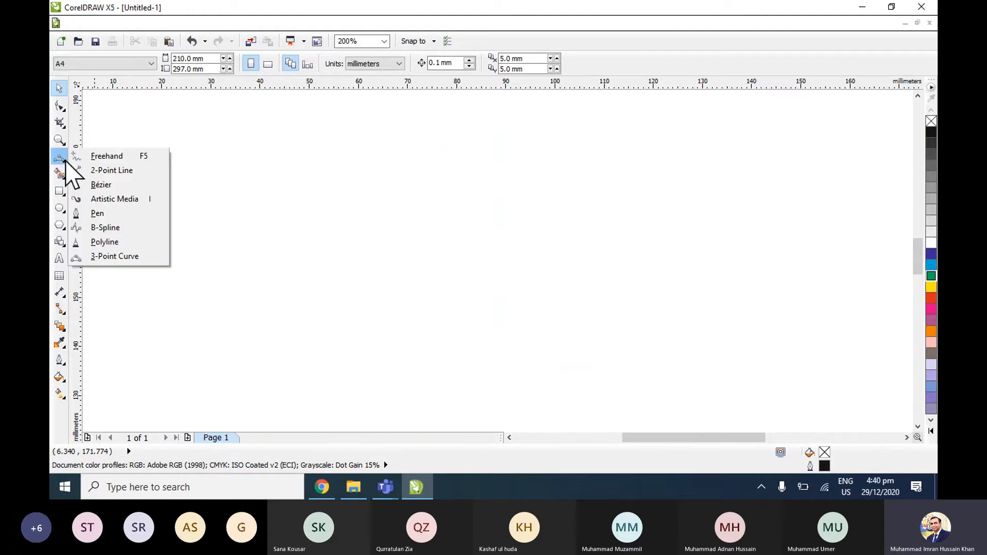
pyautogui.click(114, 262)
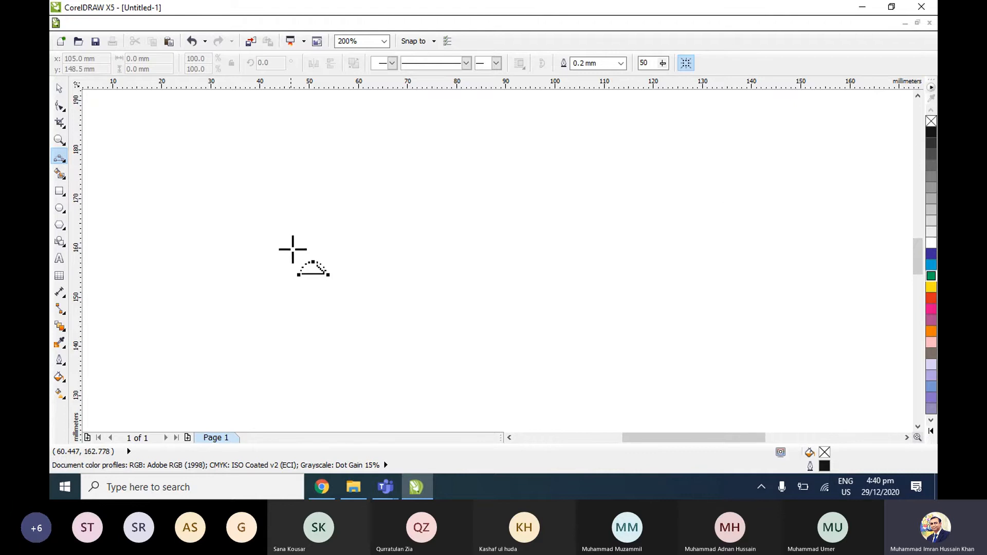
pyautogui.moveTo(234, 250); pyautogui.dragTo(709, 249)
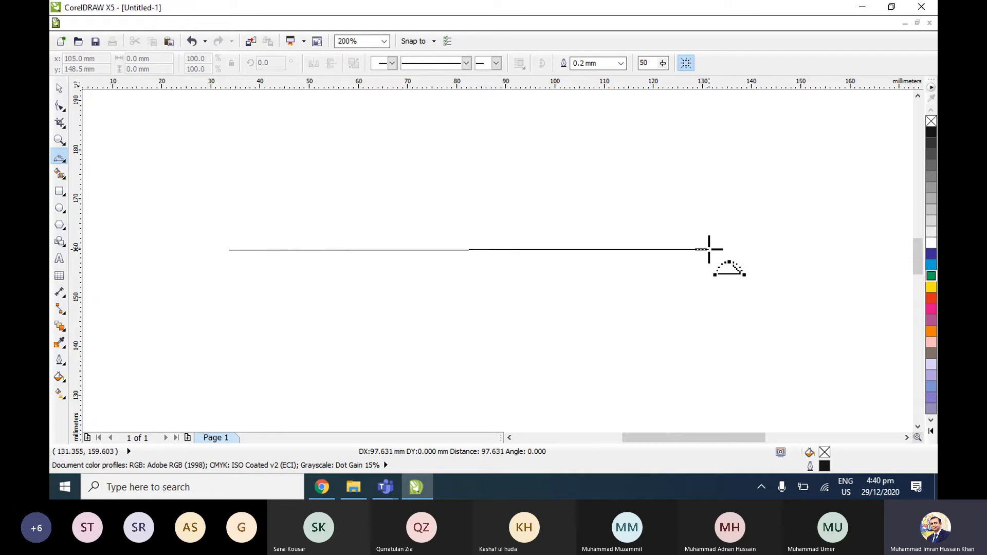
pyautogui.moveTo(709, 249); pyautogui.dragTo(709, 250)
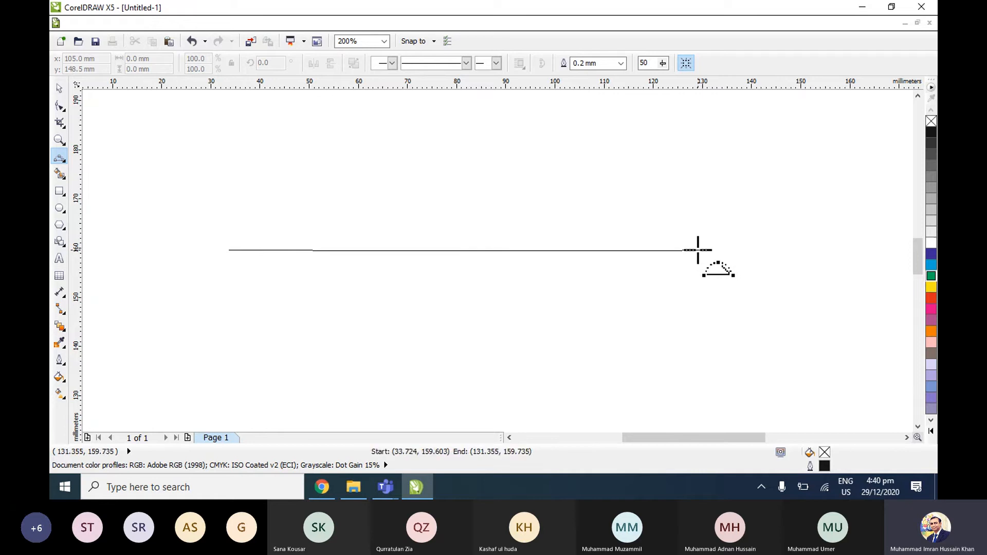
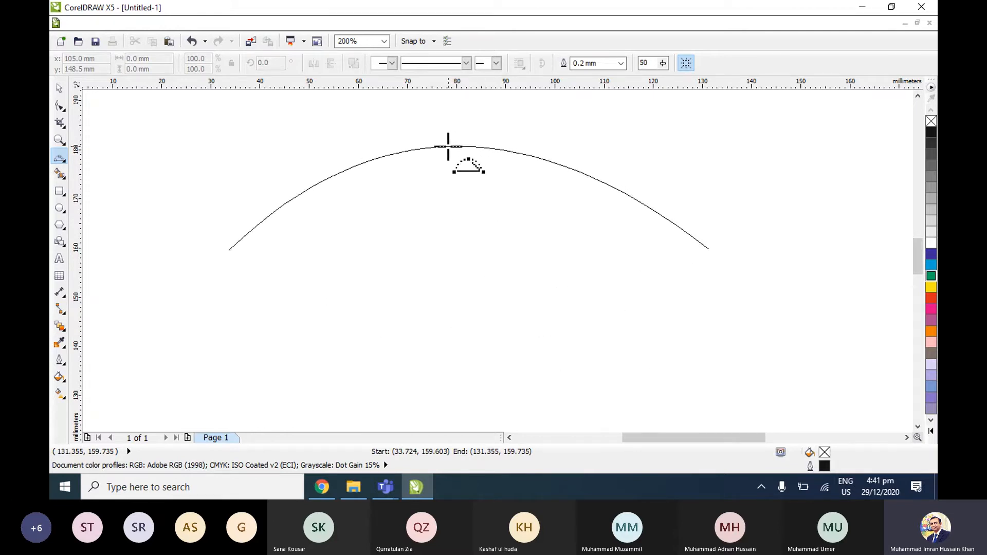
pyautogui.click(448, 147)
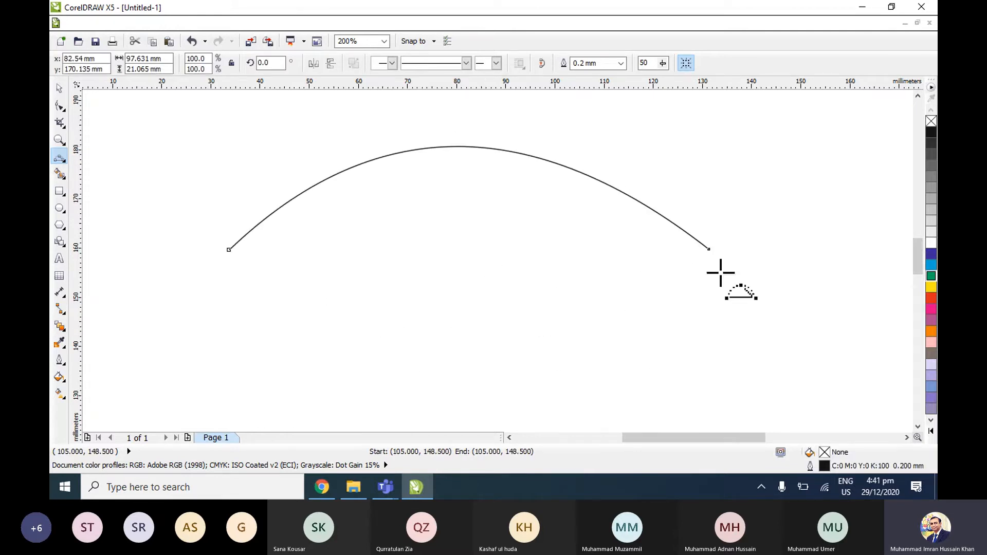
# Select the upward-arching curve and delete it from the page.
pyautogui.click(59, 88)
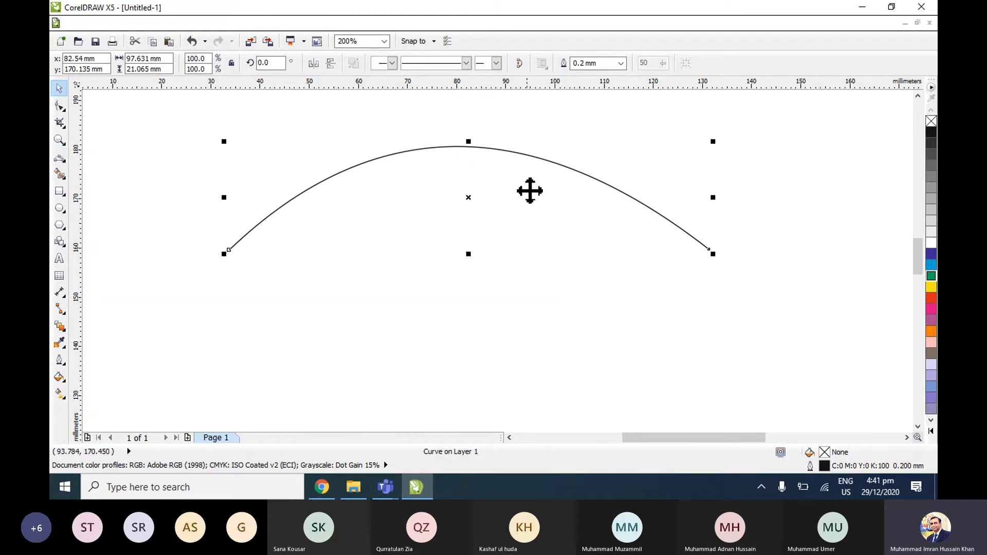
pyautogui.scroll(-1, 529, 192)
pyautogui.scroll(1, 538, 180)
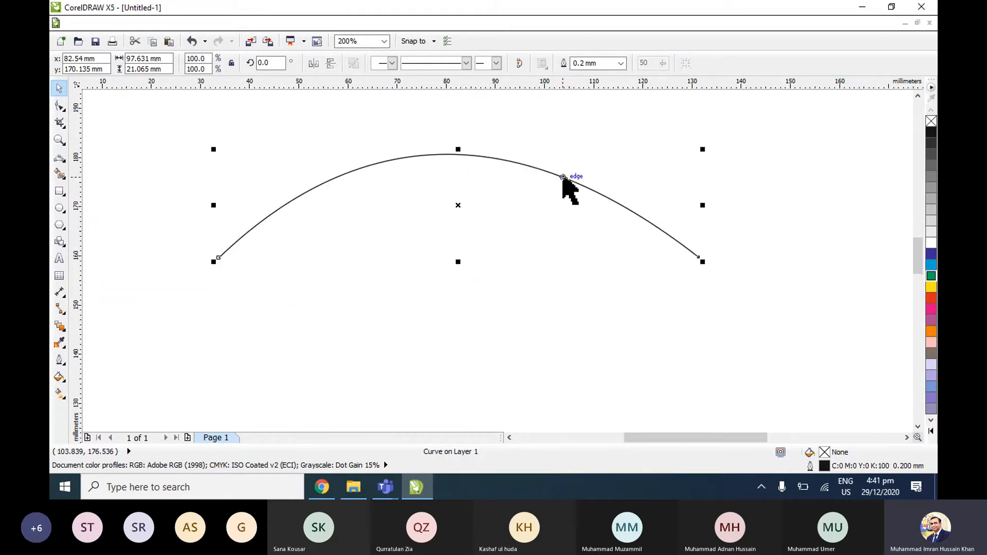
pyautogui.press('Delete')
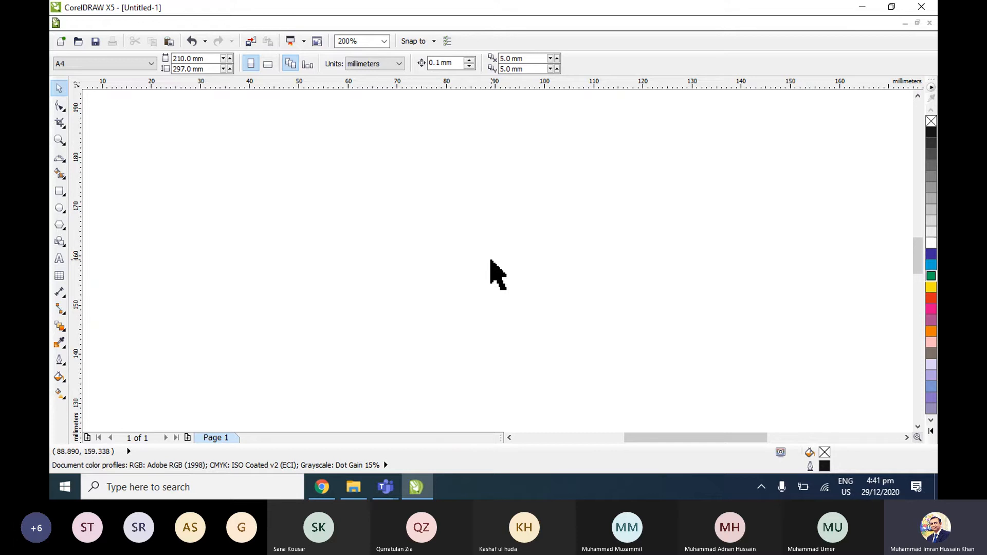
# Minimize the drawing window and open the backgrounds folder on the desktop to view its images.
pyautogui.click(416, 487)
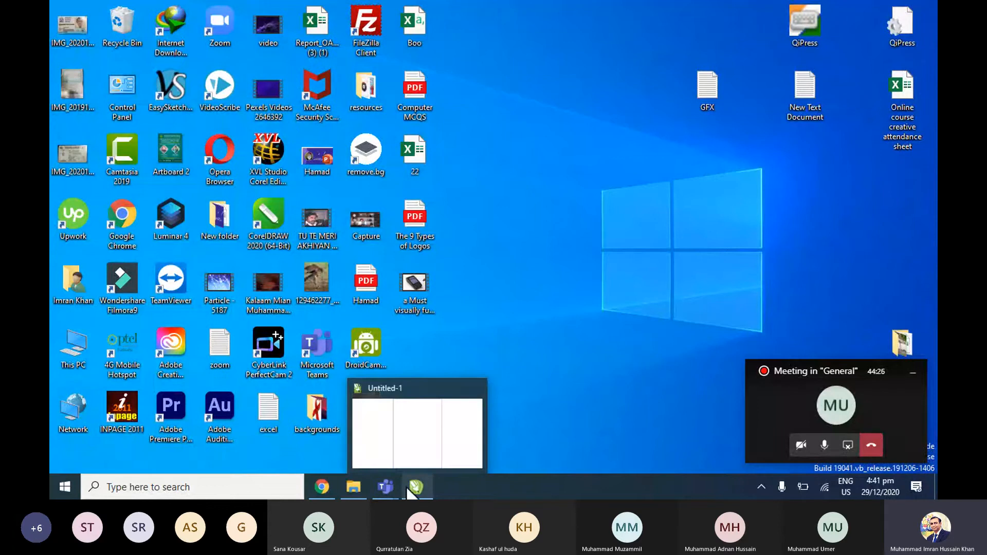
pyautogui.click(319, 412)
pyautogui.doubleClick(319, 412)
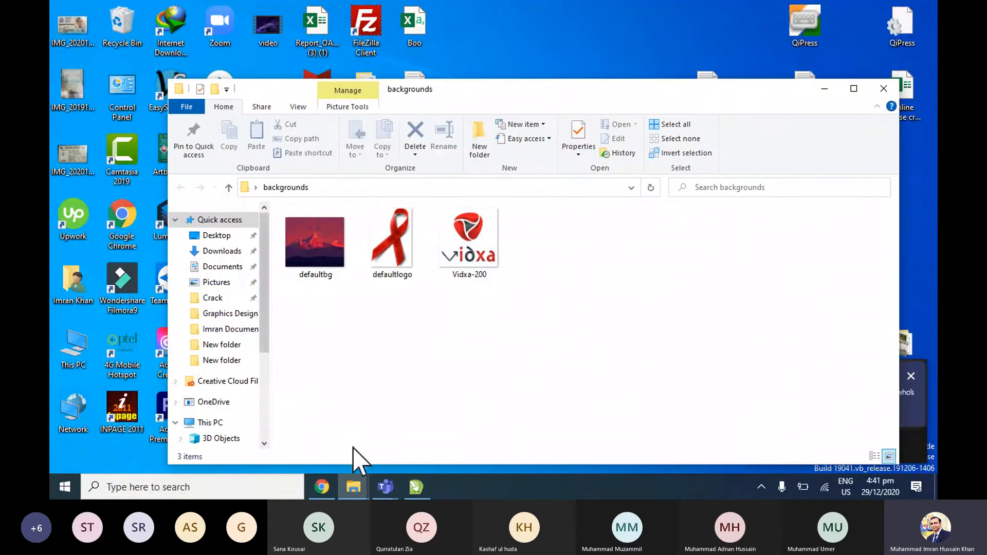
# Switch to the Microsoft Teams meeting and admit the guest waiting in the lobby.
pyautogui.moveTo(386, 486)
pyautogui.click(360, 453)
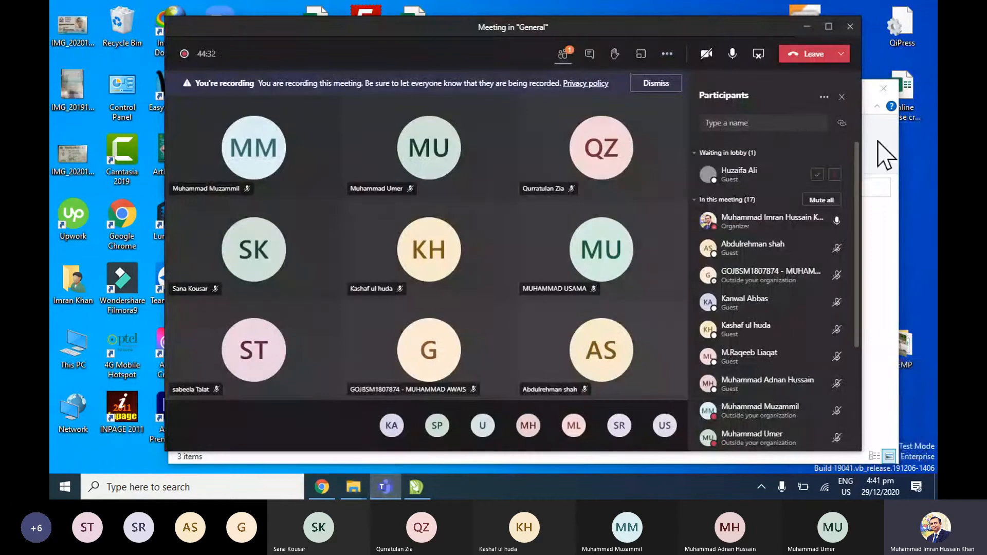
pyautogui.click(817, 174)
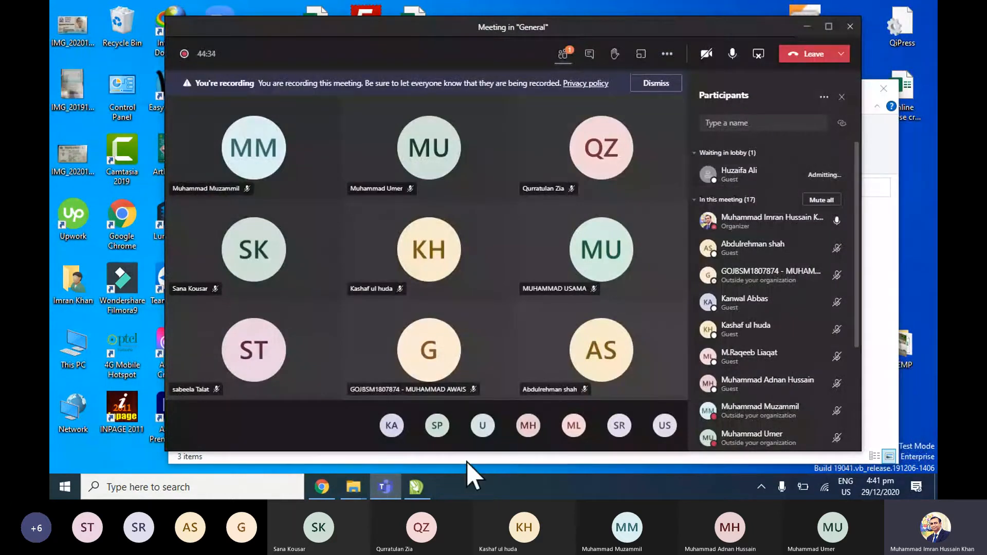
# Switch back to CorelDRAW, start importing a file and look through the New folder on the desktop.
pyautogui.click(426, 486)
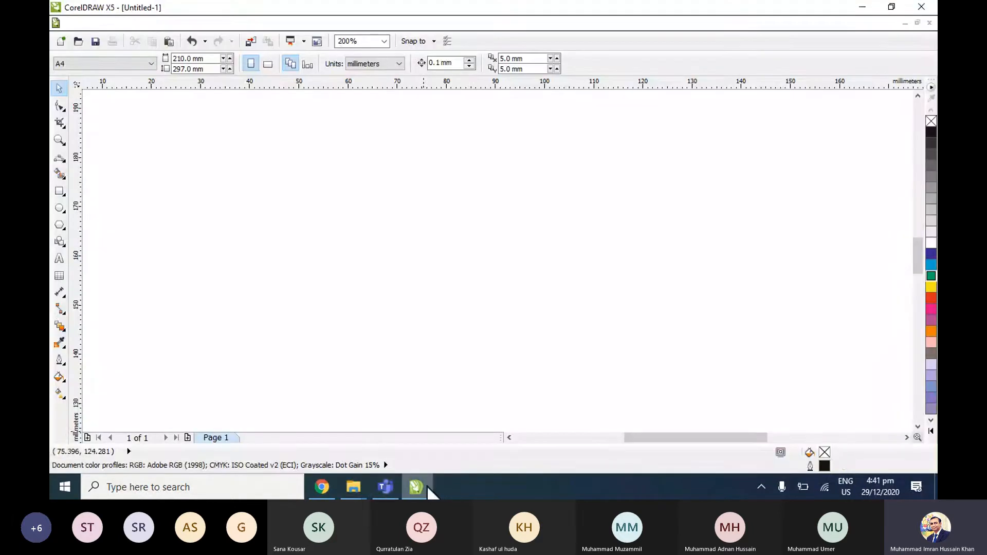
pyautogui.click(251, 42)
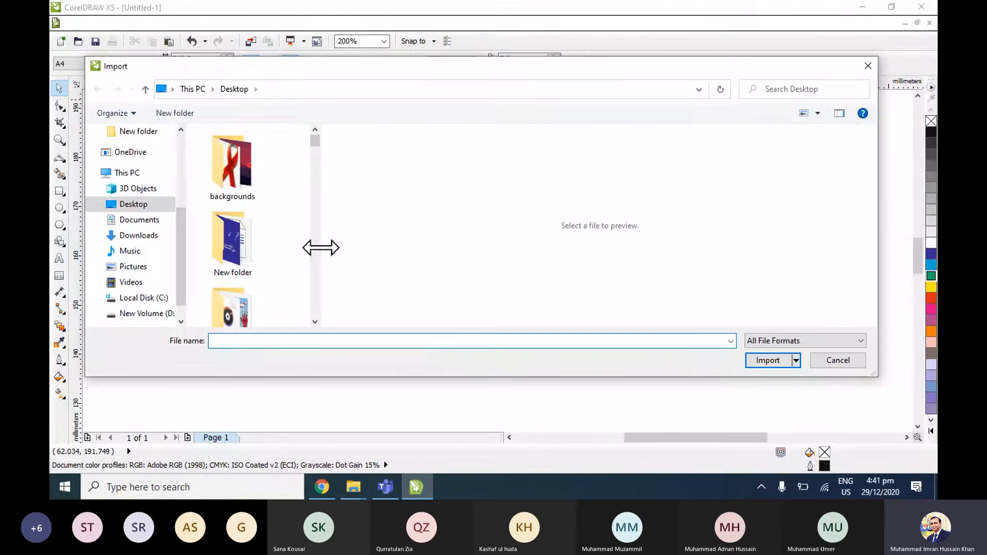
pyautogui.scroll(-2, 233, 265)
pyautogui.click(234, 167)
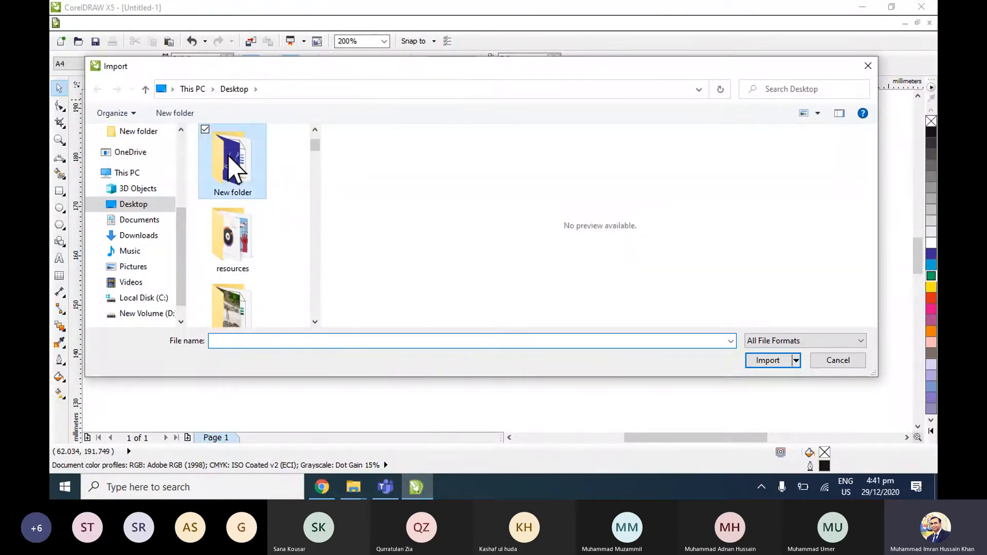
pyautogui.doubleClick(234, 168)
pyautogui.scroll(-10, 260, 295)
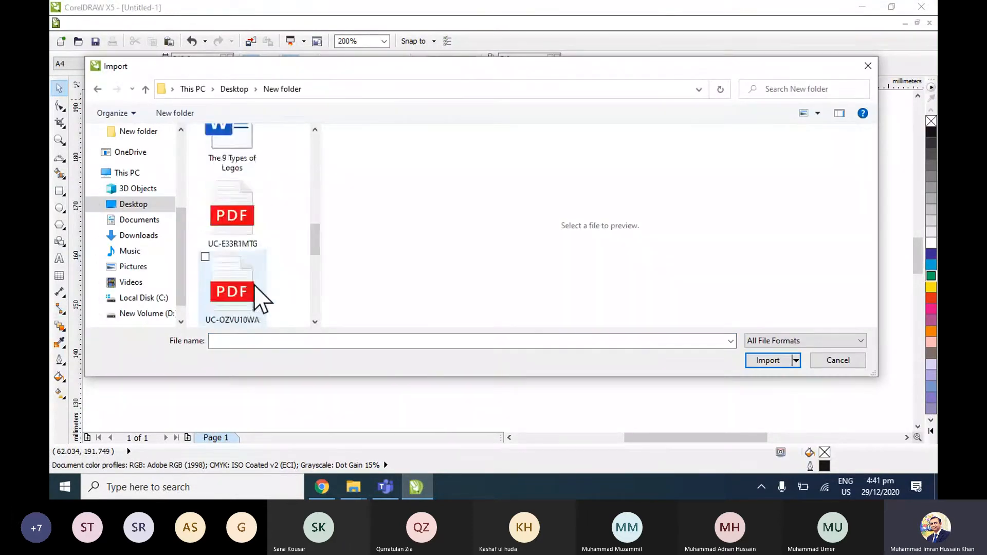
pyautogui.scroll(6, 260, 298)
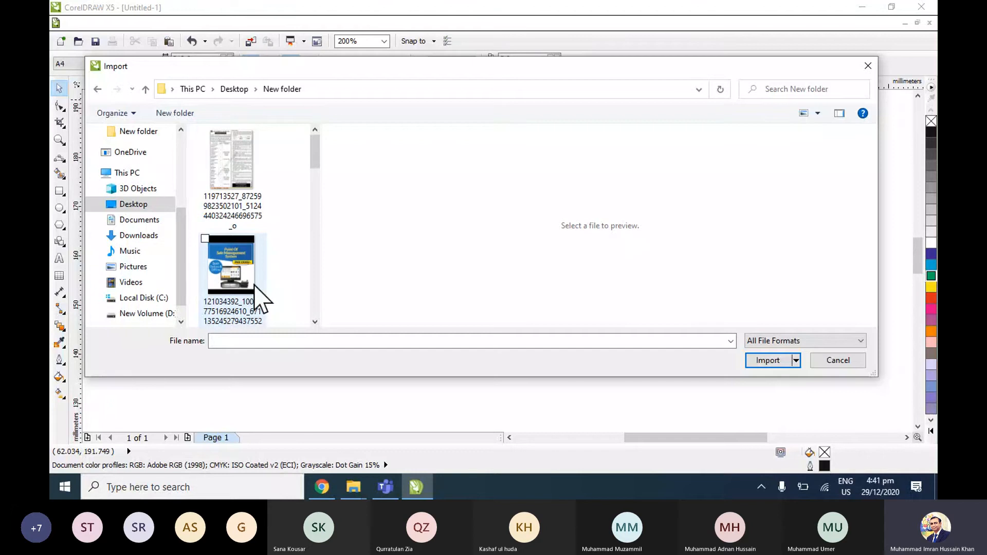
pyautogui.scroll(3, 172, 169)
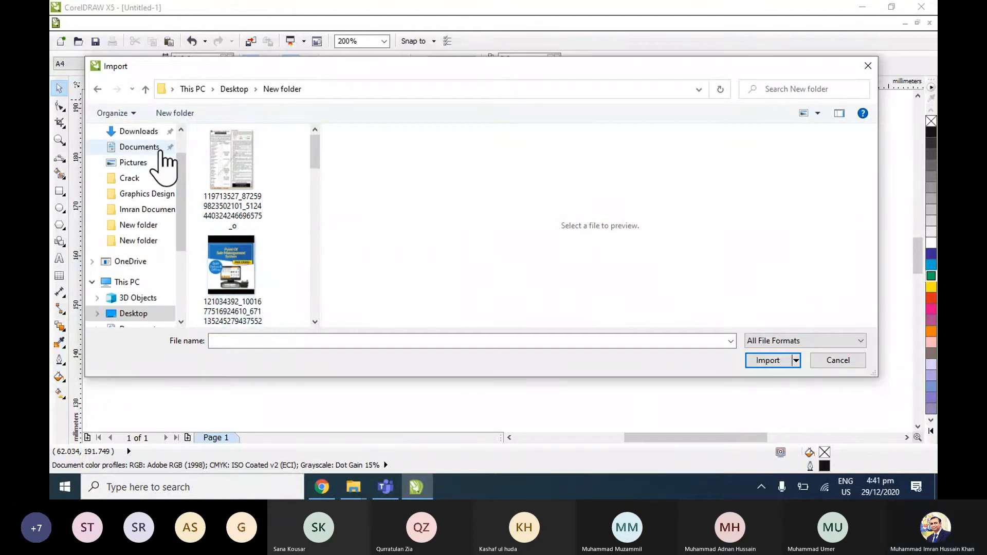
# Browse the Downloads folder for an image to import and preview the Social Media Revolution picture.
pyautogui.click(149, 132)
pyautogui.scroll(-10, 287, 258)
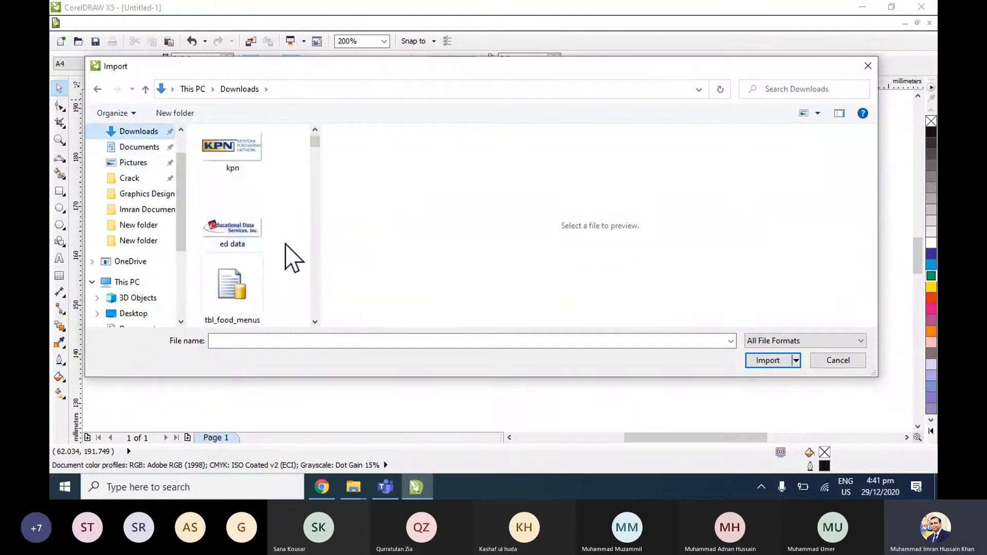
pyautogui.scroll(-10, 286, 258)
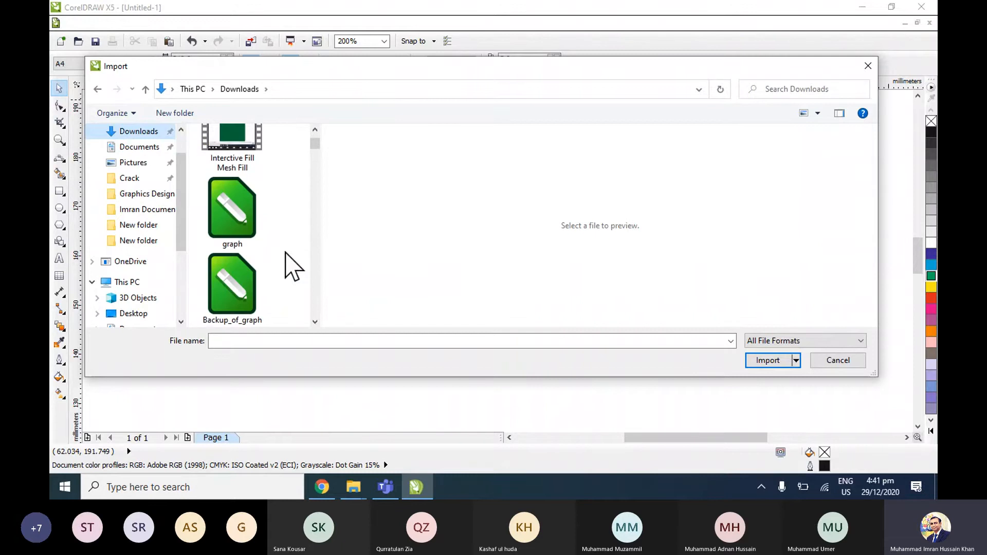
pyautogui.scroll(-10, 293, 266)
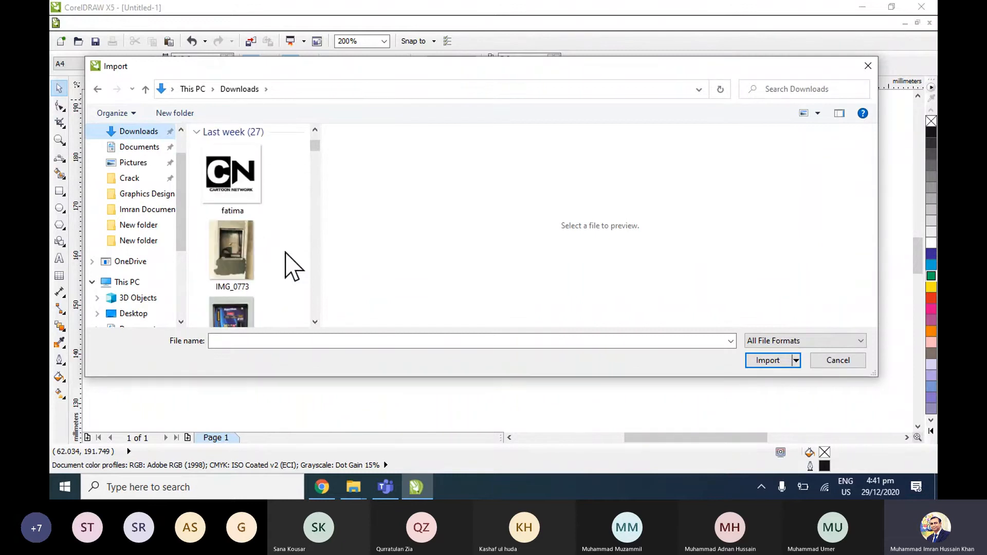
pyautogui.scroll(-10, 292, 266)
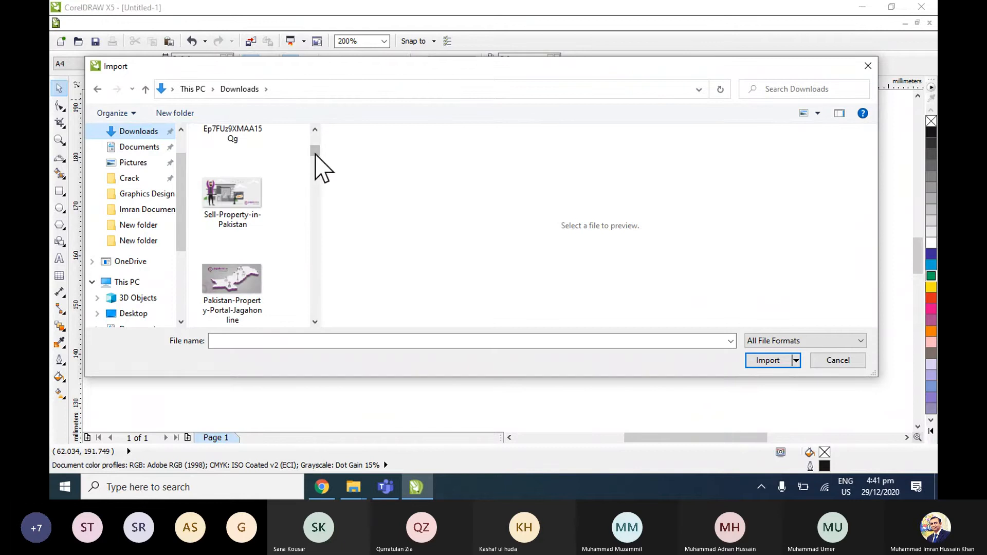
pyautogui.moveTo(316, 152); pyautogui.dragTo(320, 240)
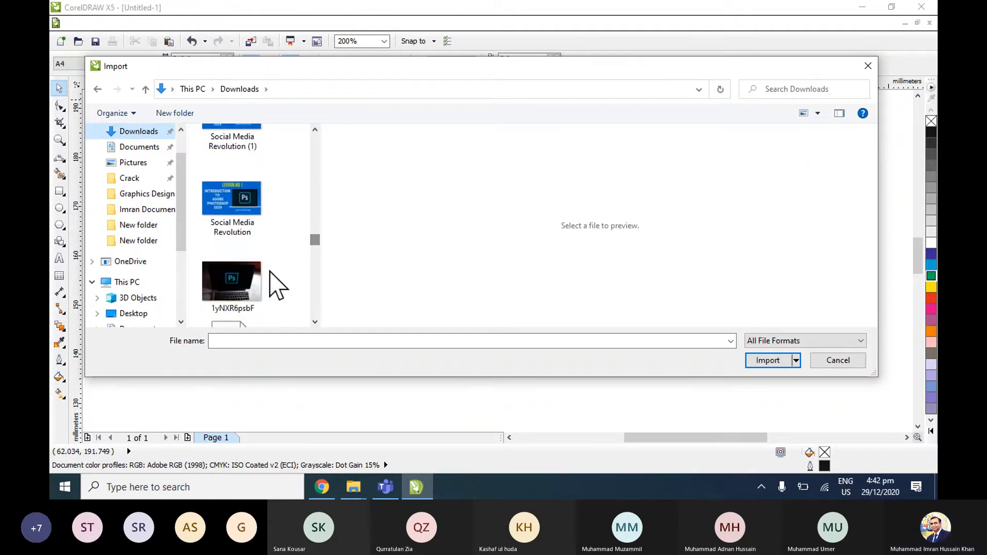
pyautogui.scroll(-1, 242, 301)
pyautogui.scroll(1, 174, 159)
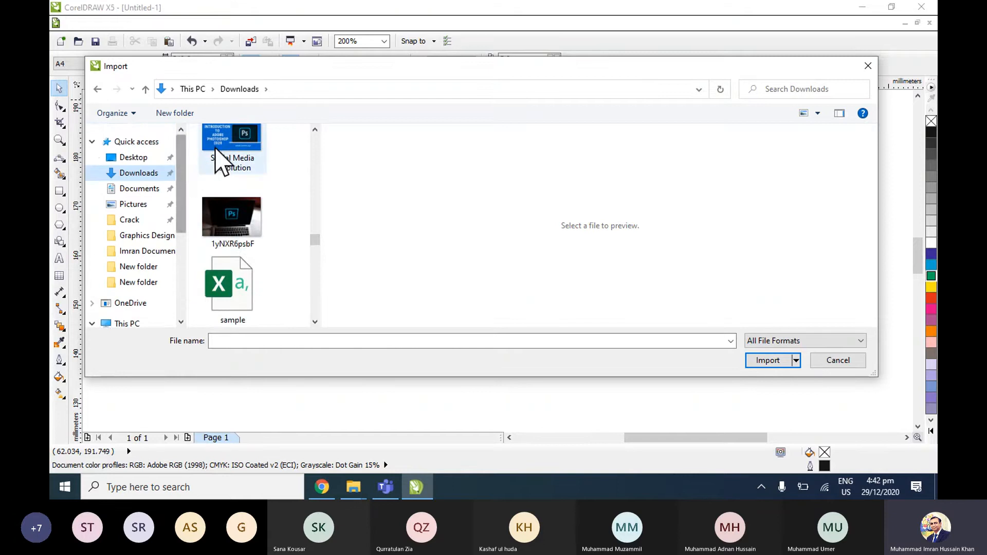
pyautogui.click(232, 170)
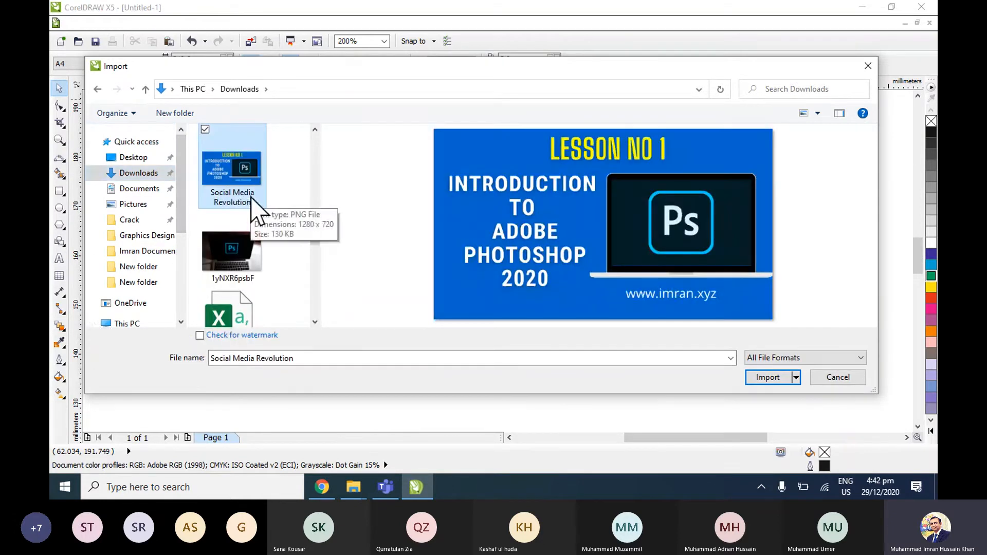
# Search further through the Downloads files and preview the image "create a responsive wordpress website (1)".
pyautogui.scroll(-2, 252, 206)
pyautogui.click(259, 206)
pyautogui.scroll(-3, 257, 207)
pyautogui.click(254, 208)
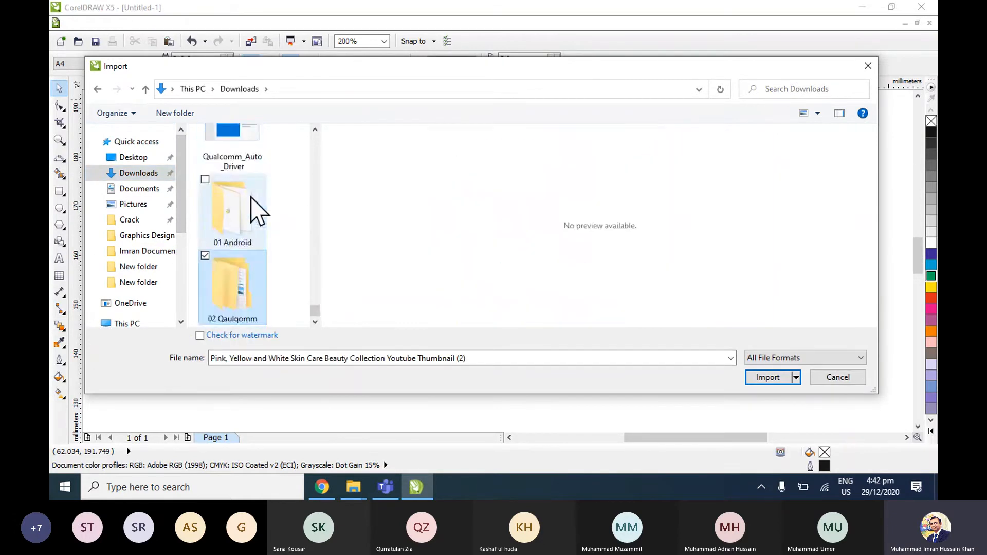
pyautogui.press('Up')
pyautogui.press('Up')
pyautogui.press('Up')
pyautogui.scroll(-10, 257, 211)
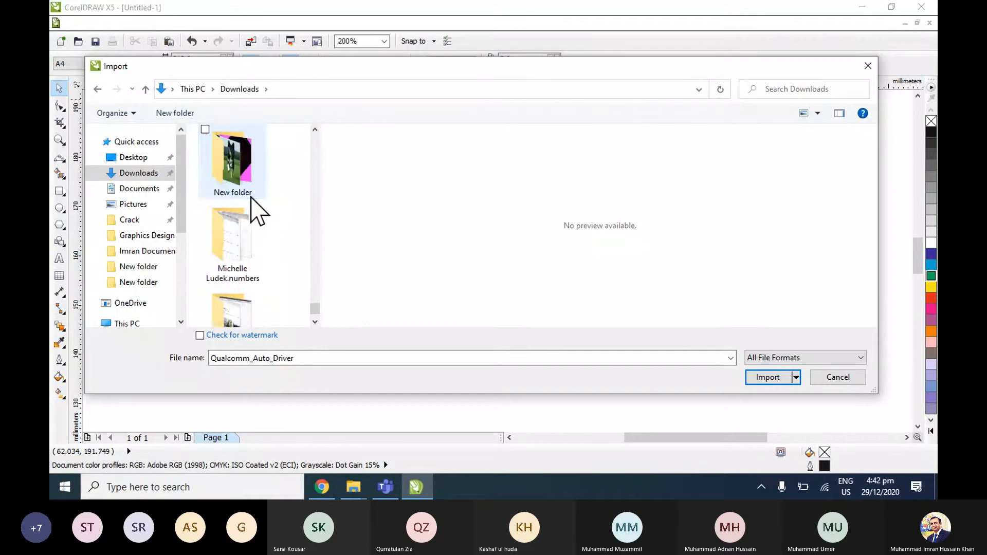
pyautogui.scroll(10, 281, 213)
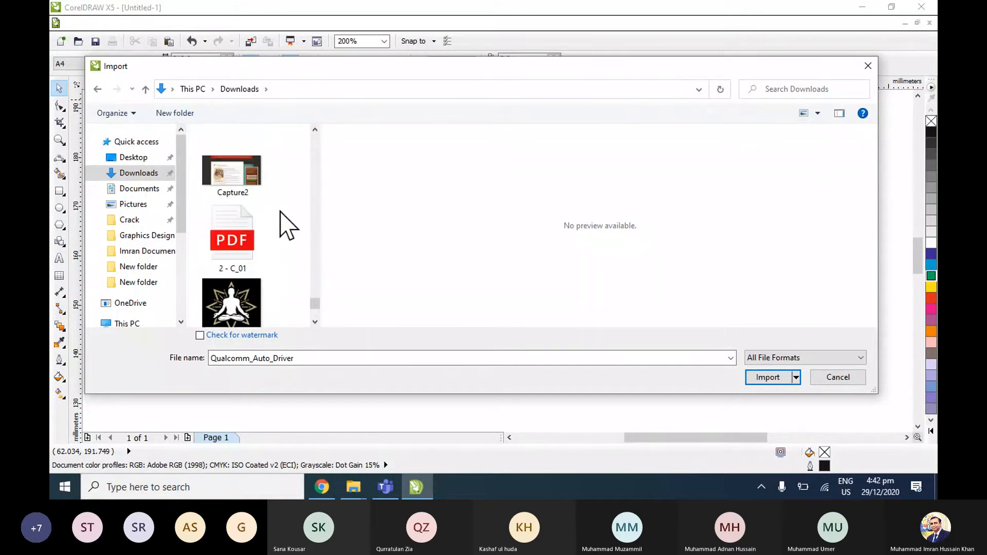
pyautogui.scroll(3, 268, 252)
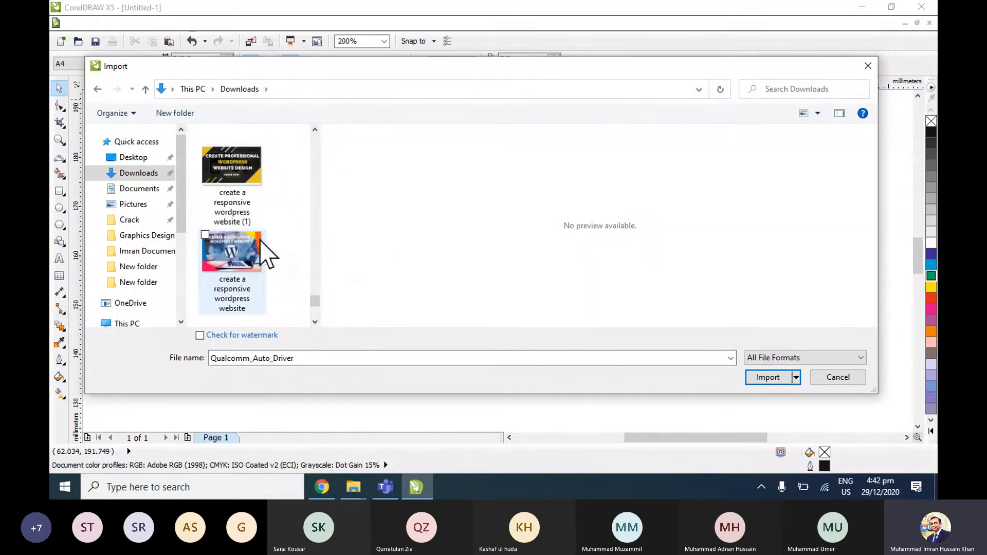
pyautogui.click(265, 196)
pyautogui.scroll(-6, 265, 203)
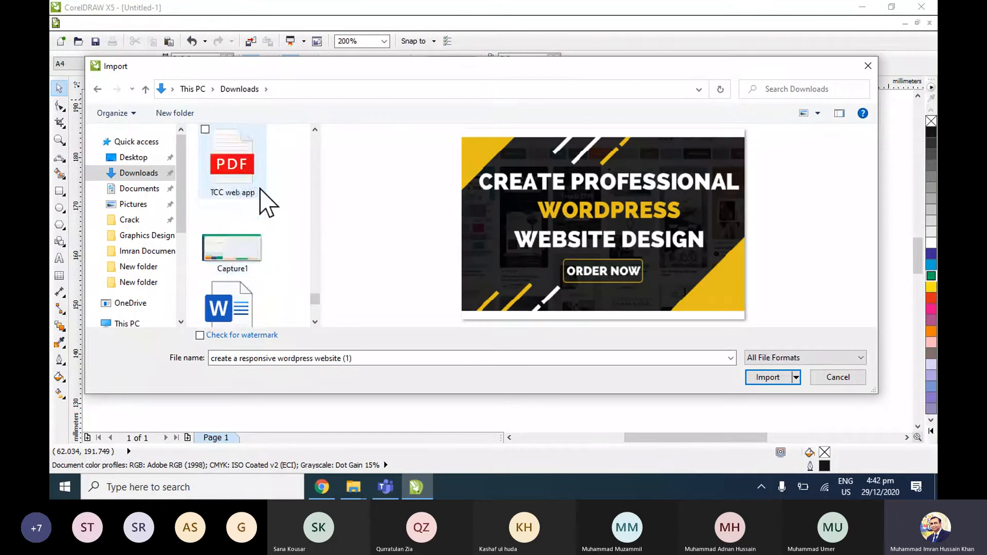
pyautogui.scroll(-2, 268, 216)
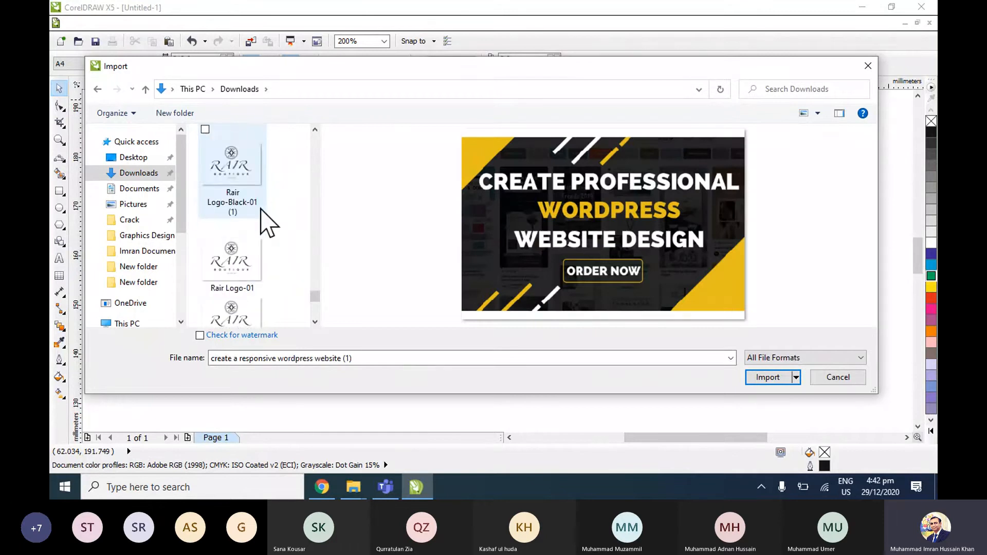
pyautogui.scroll(-6, 267, 221)
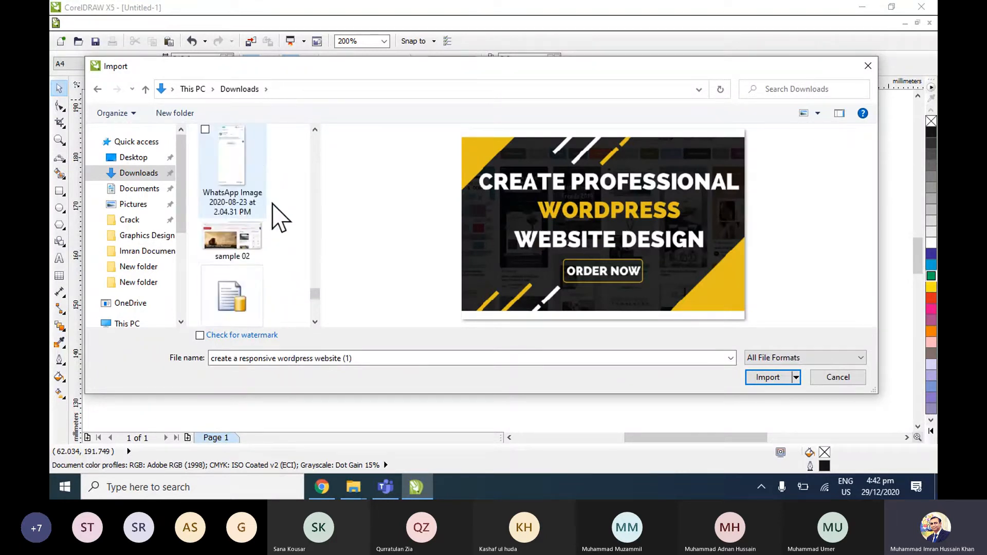
pyautogui.scroll(-8, 246, 221)
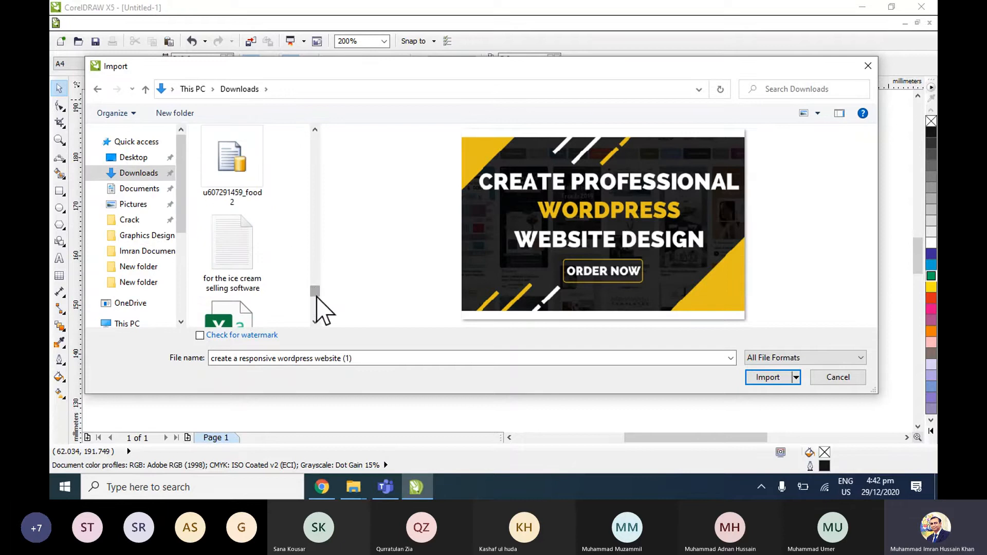
# Import the Purple and White Proper Mask Use COVID Flyer image from Downloads and place it on the page.
pyautogui.moveTo(315, 285); pyautogui.dragTo(315, 267)
pyautogui.doubleClick(232, 219)
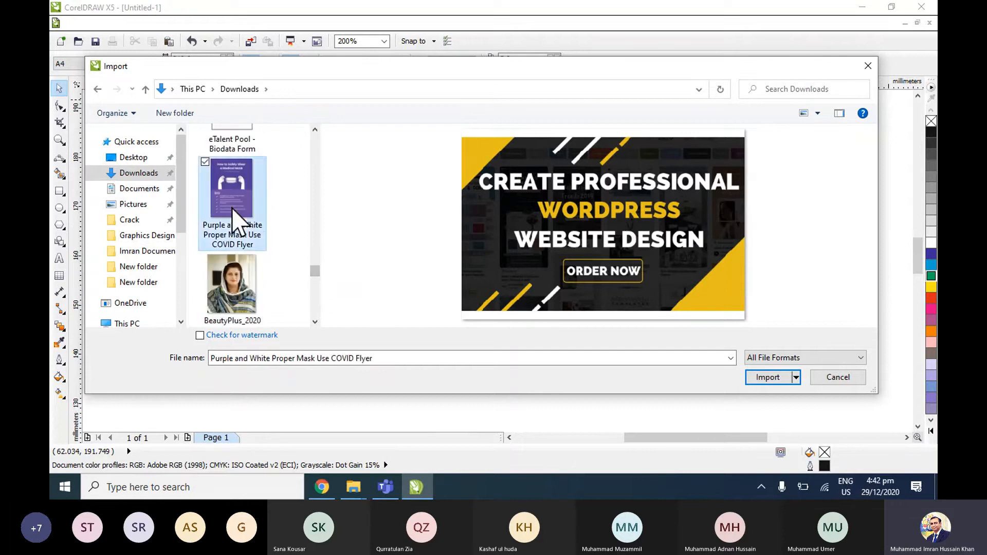
pyautogui.click(377, 181)
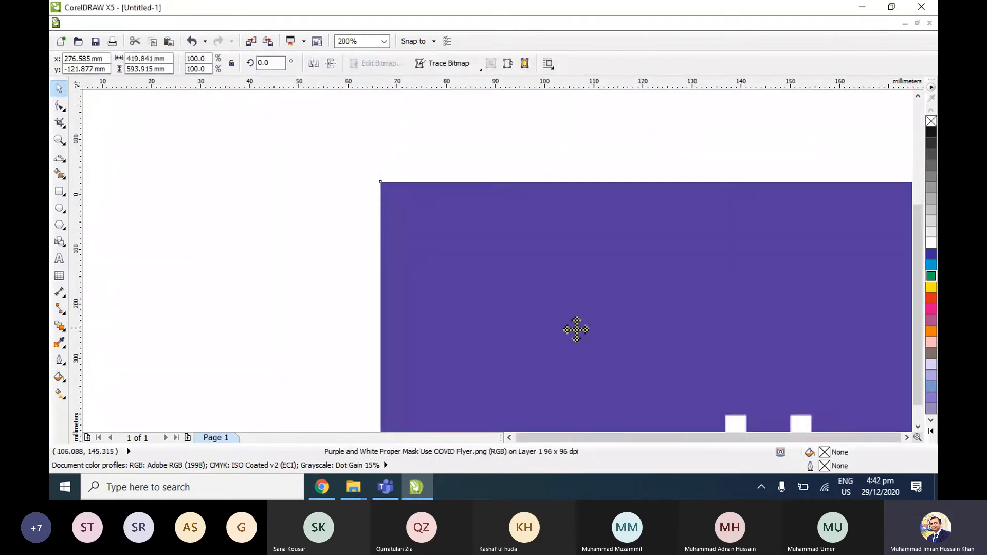
# Move the imported flyer image about 58 mm to the right and 20 mm down.
pyautogui.hotkey('shift', 'F2')
pyautogui.scroll(3, 672, 291)
pyautogui.moveTo(280, 239); pyautogui.dragTo(427, 288)
# Trace the face mask's top edge with the Pen tool, about 106 mm wide, with a curved node near its middle.
pyautogui.press('F4')
pyautogui.scroll(1, 463, 227)
pyautogui.scroll(1, 471, 230)
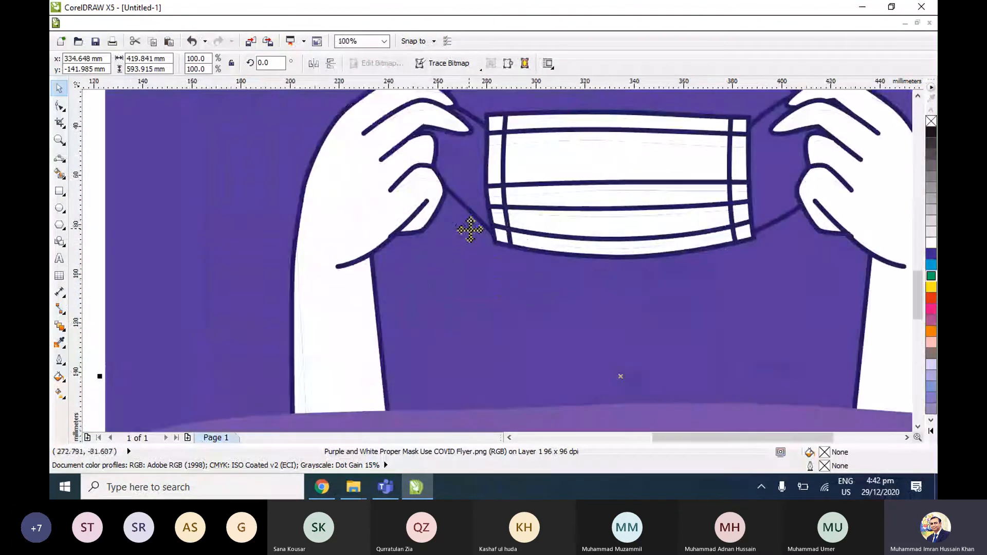
pyautogui.scroll(-1, 470, 230)
pyautogui.scroll(1, 471, 230)
pyautogui.scroll(-1, 471, 230)
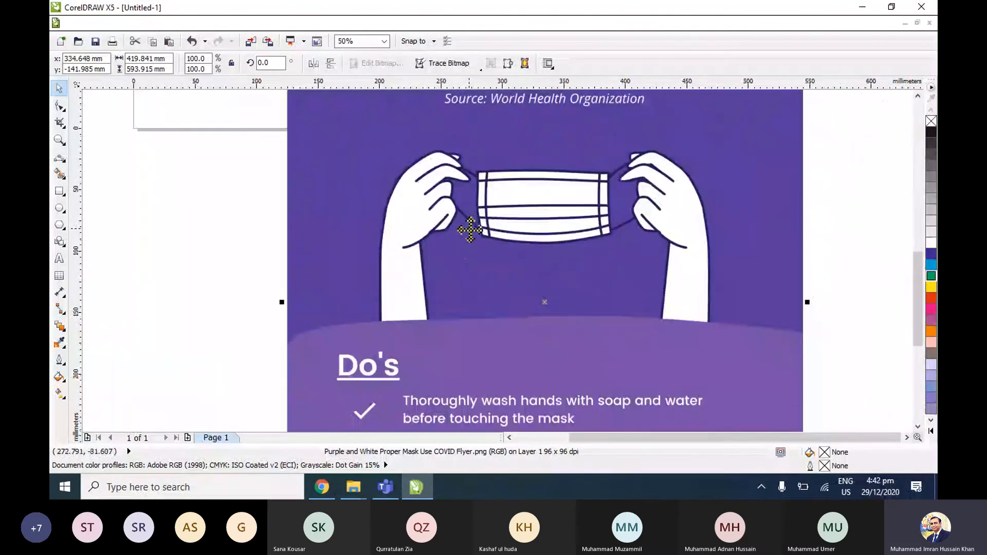
pyautogui.scroll(1, 653, 254)
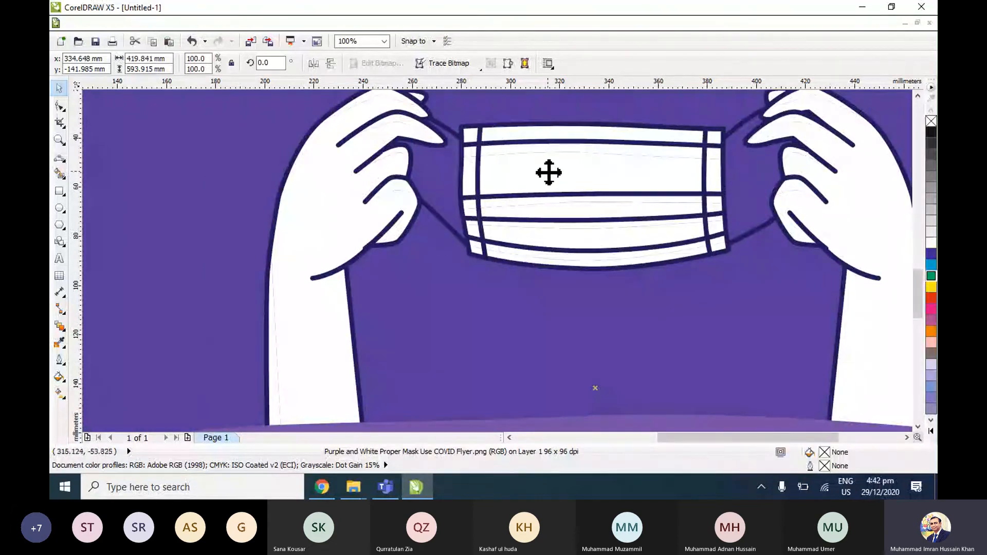
pyautogui.click(60, 160)
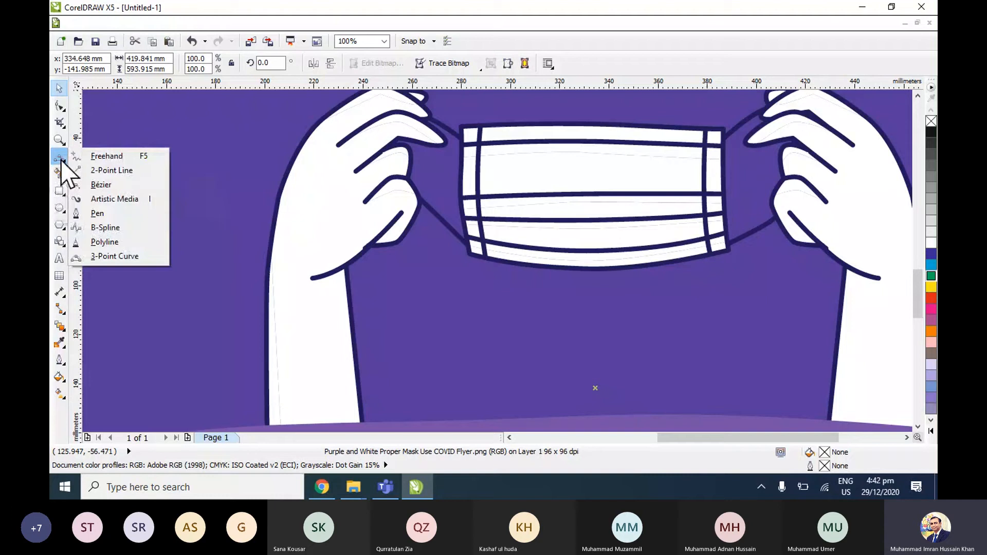
pyautogui.click(116, 218)
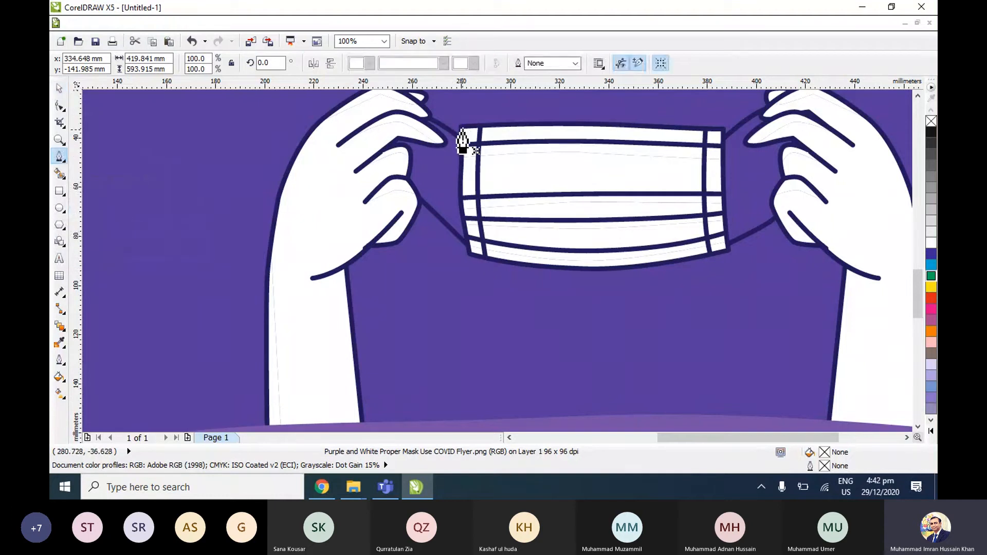
pyautogui.click(462, 129)
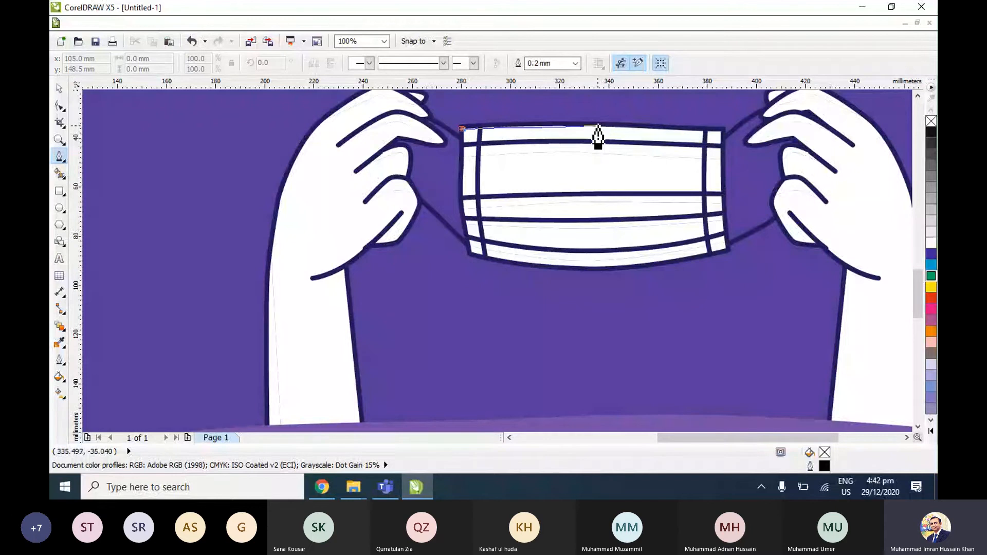
pyautogui.moveTo(633, 125); pyautogui.dragTo(663, 128)
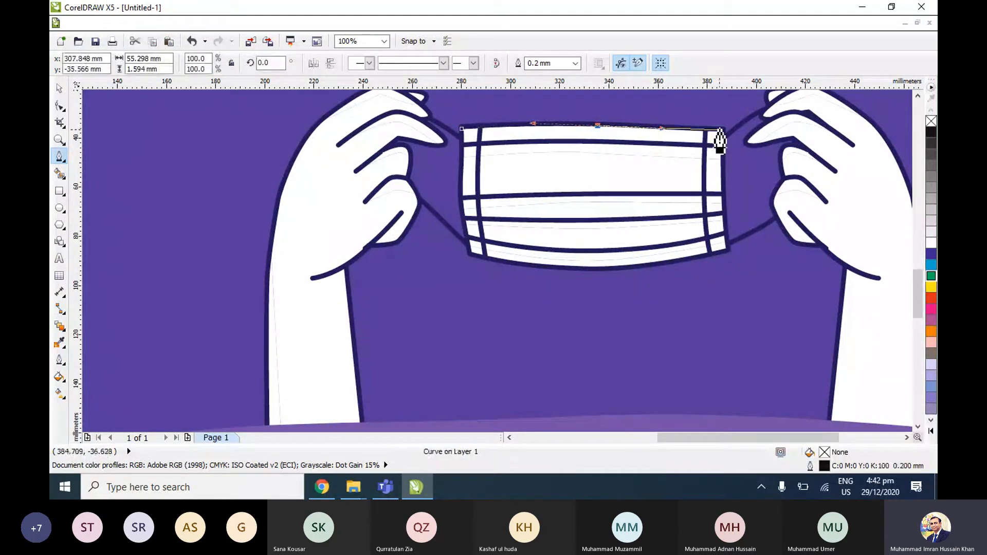
pyautogui.click(721, 130)
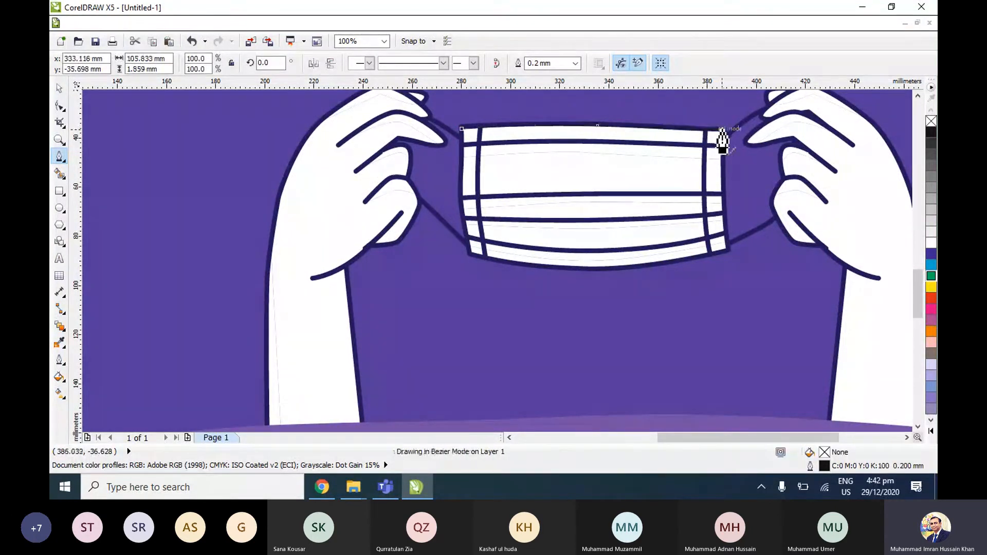
# Continue the Pen path around the mask's right, curved bottom and left edges, closing an outline about 109 mm wide and 58 mm tall.
pyautogui.click(725, 257)
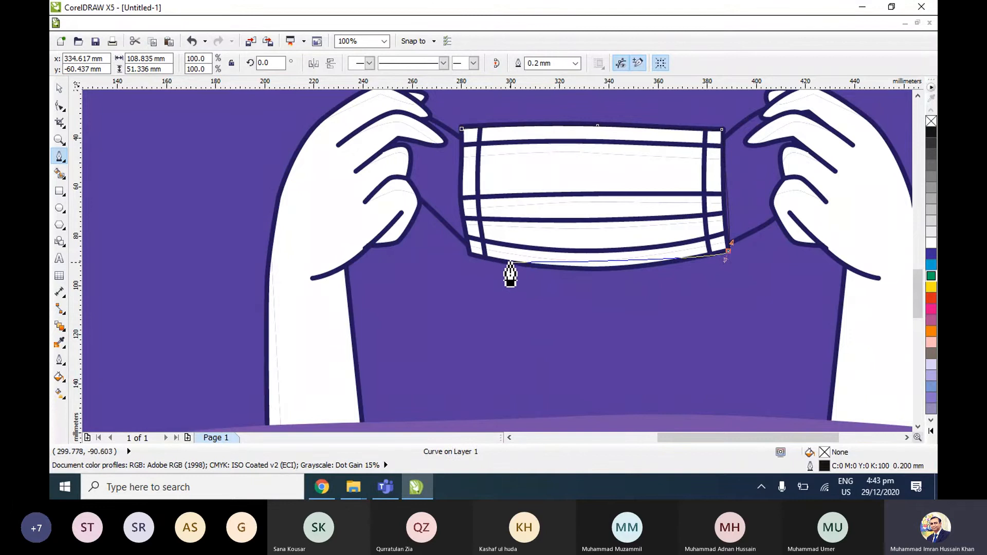
pyautogui.moveTo(520, 264); pyautogui.dragTo(474, 256)
pyautogui.click(471, 255)
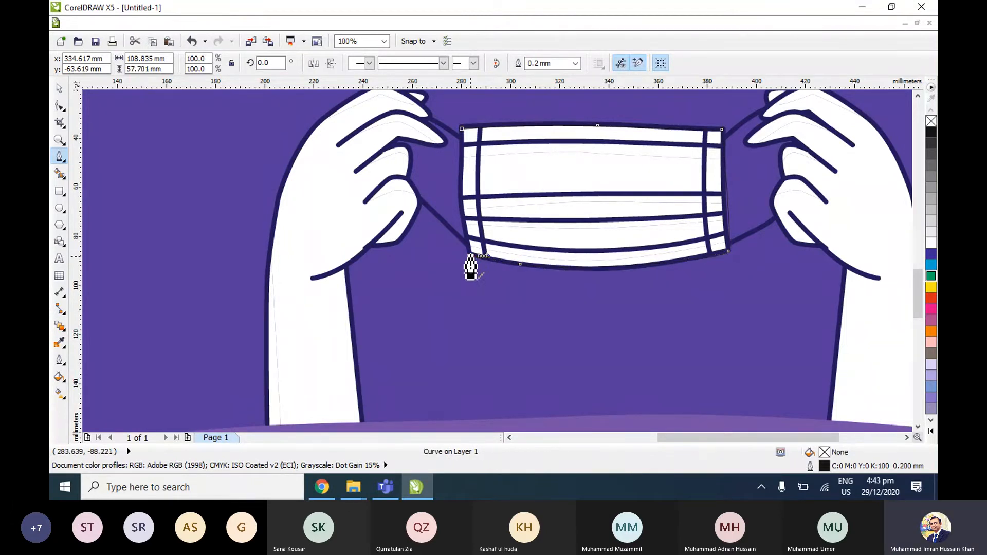
pyautogui.click(461, 132)
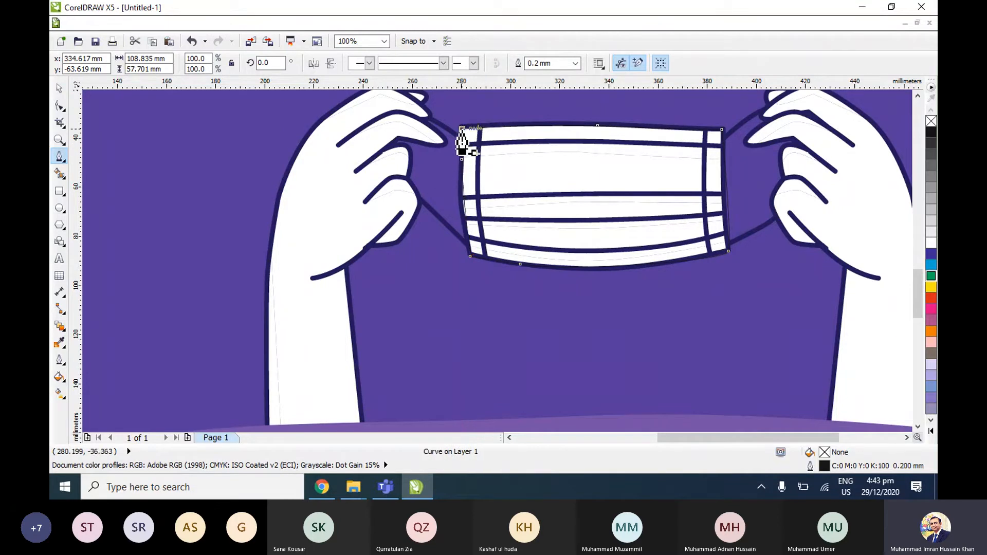
pyautogui.click(59, 88)
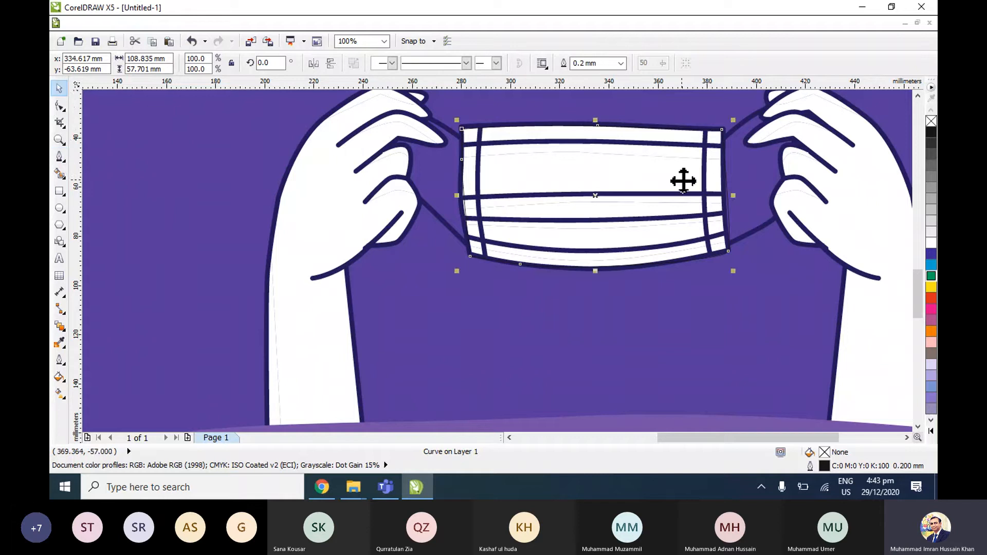
# Move the traced mask outline off the flyer into the blank area about 312 mm left and 30 mm down.
pyautogui.scroll(-2, 697, 200)
pyautogui.moveTo(697, 202); pyautogui.dragTo(313, 238)
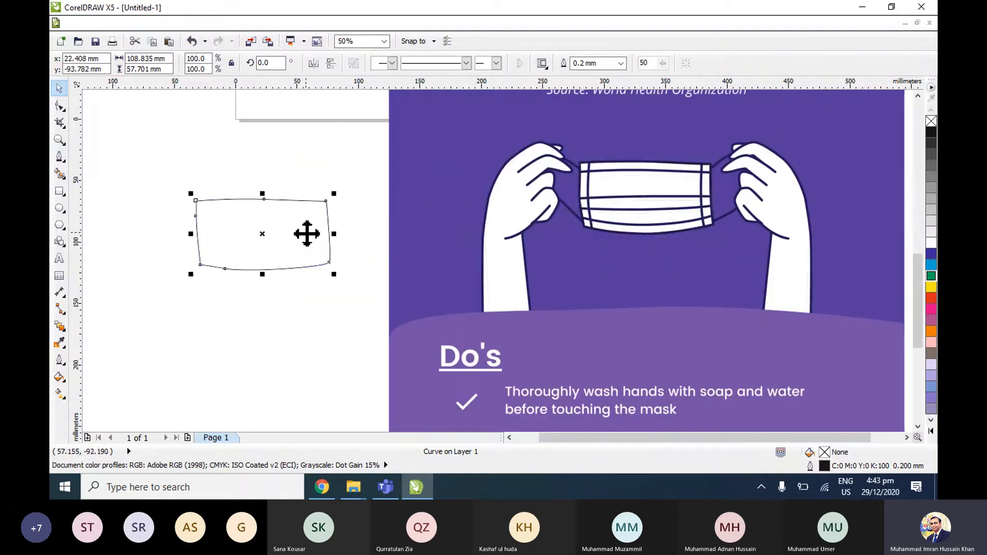
# Try a black fill on the mask outline and clear the fill again.
pyautogui.click(930, 129)
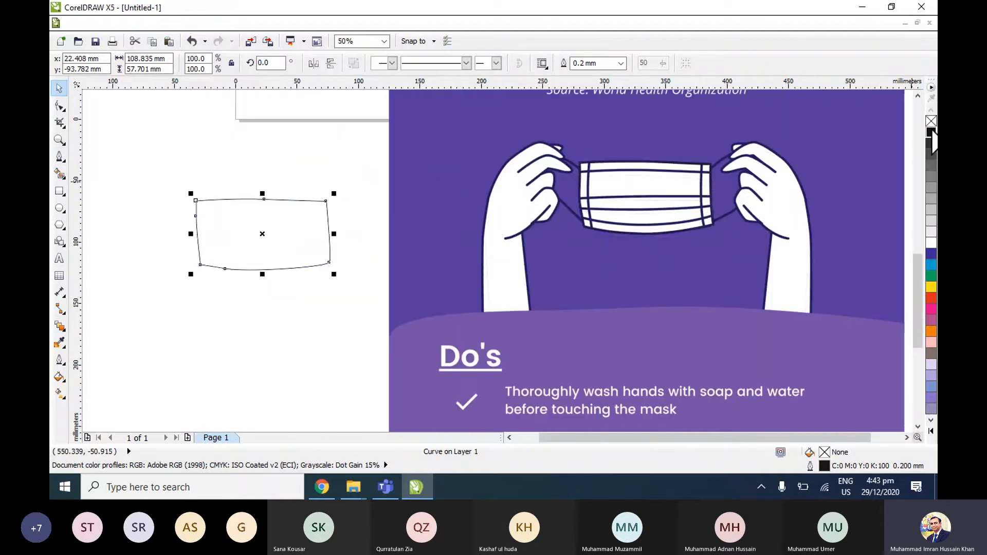
pyautogui.click(932, 132)
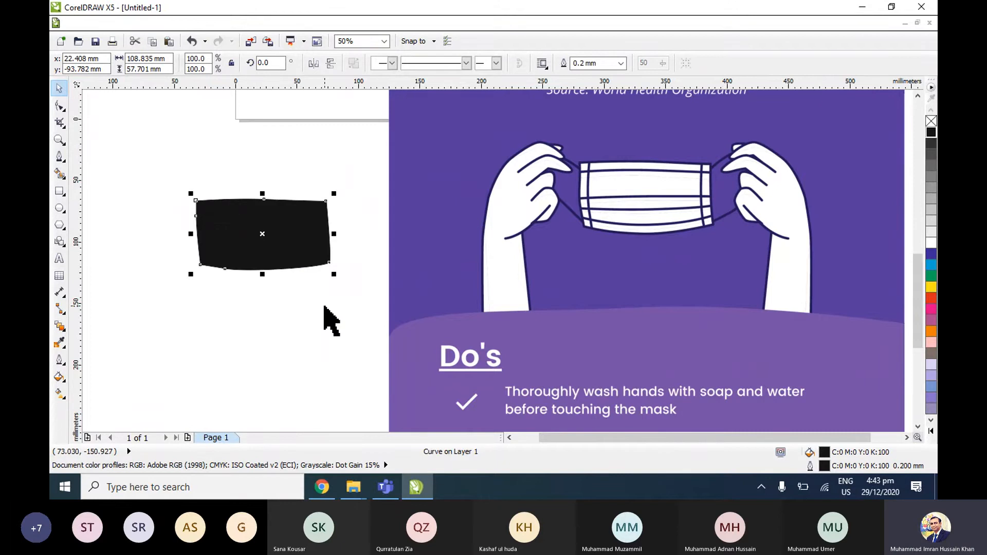
pyautogui.click(323, 294)
pyautogui.click(279, 229)
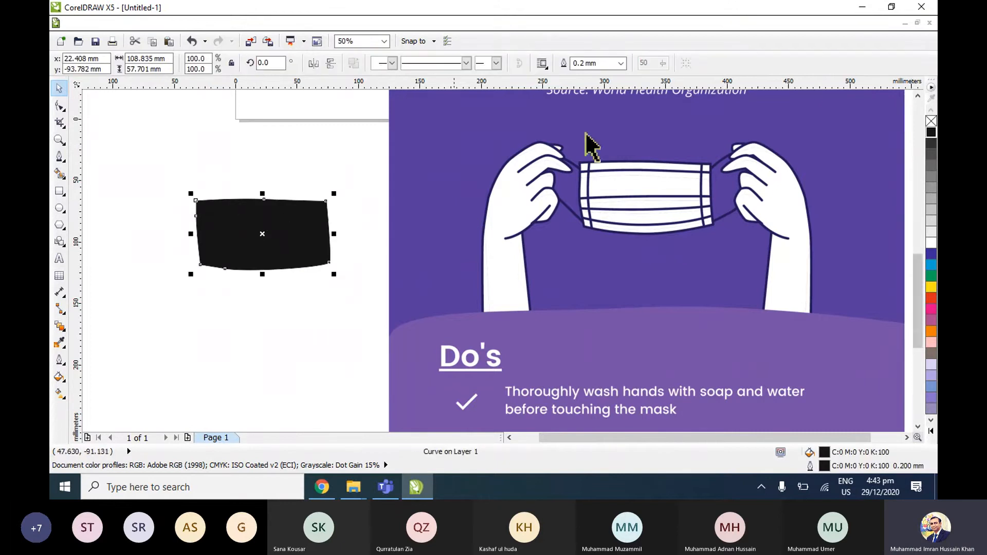
pyautogui.click(930, 125)
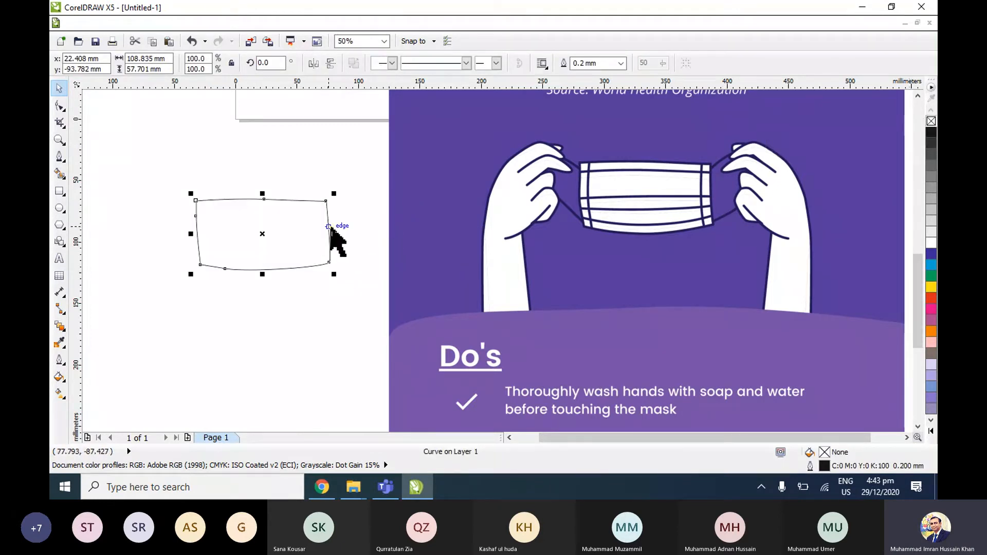
# Set the mask outline's pen to 0.5 mm width with rounded corners, rounded line caps and Behind fill enabled.
pyautogui.press('F12')
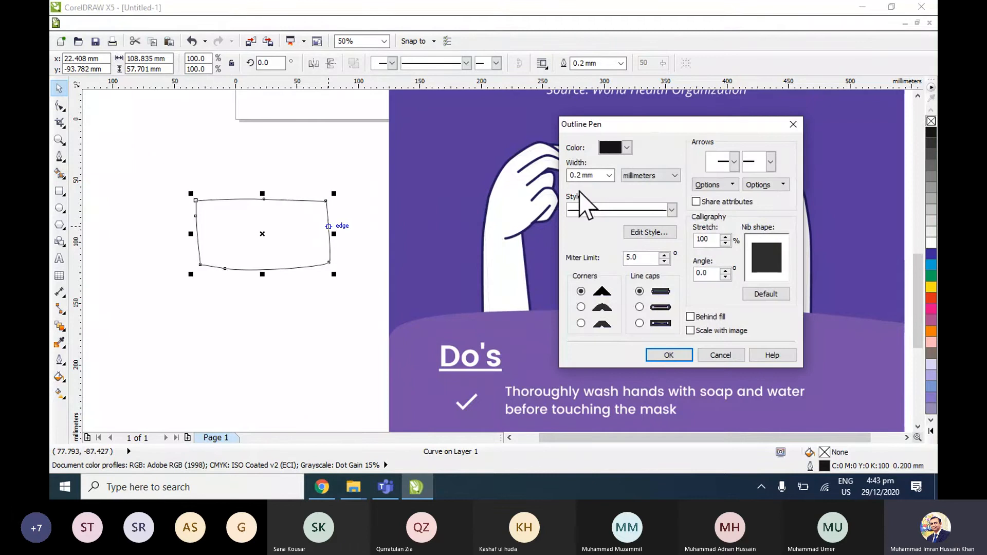
pyautogui.click(609, 175)
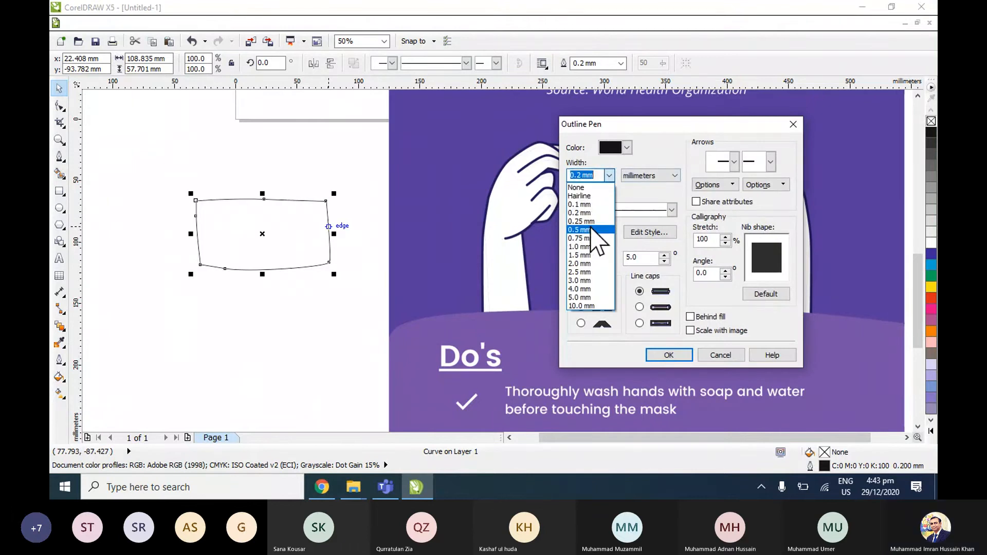
pyautogui.click(592, 230)
pyautogui.click(581, 307)
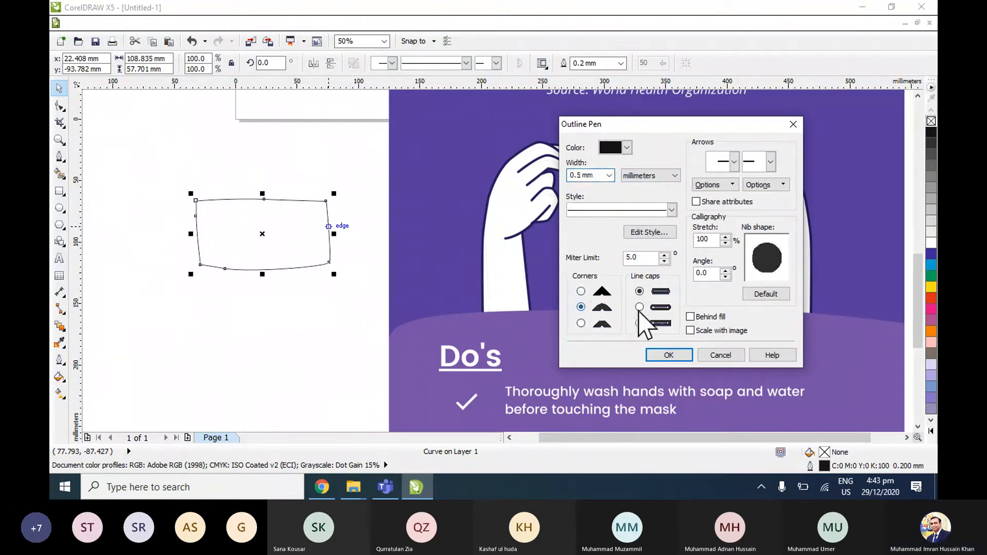
pyautogui.click(639, 307)
pyautogui.click(691, 317)
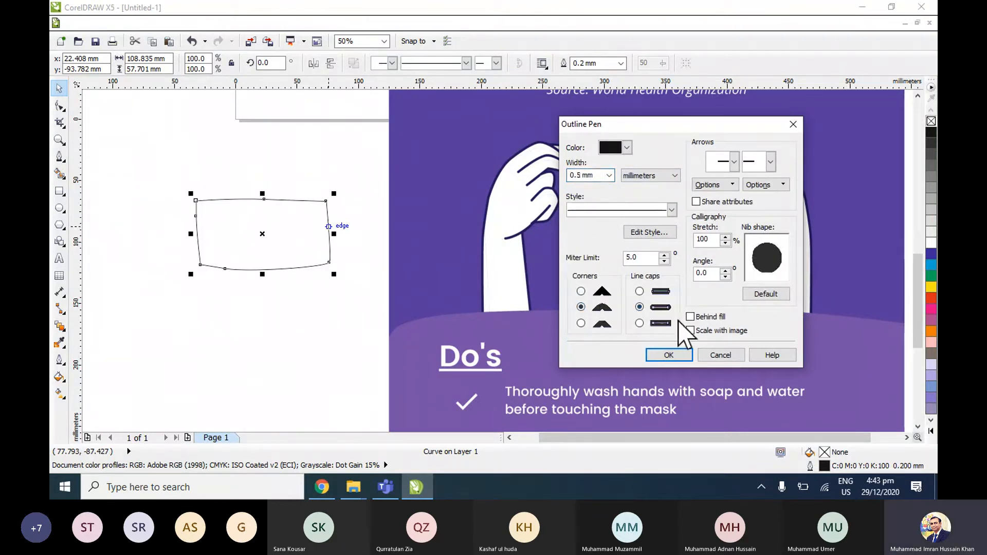
pyautogui.click(669, 355)
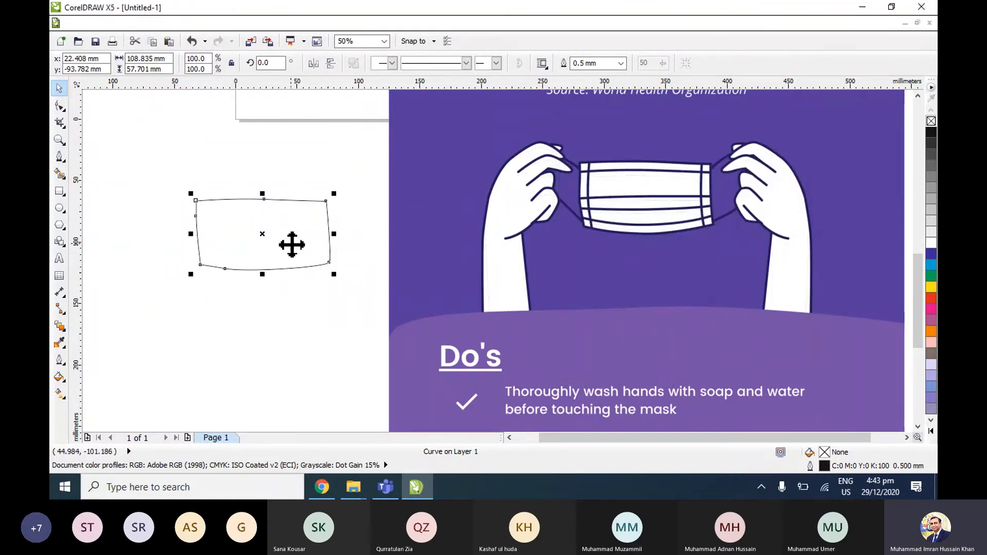
# Set the mask outline's width to 2.0 mm and move the shape about 31 mm right and 26 mm up.
pyautogui.press('F12')
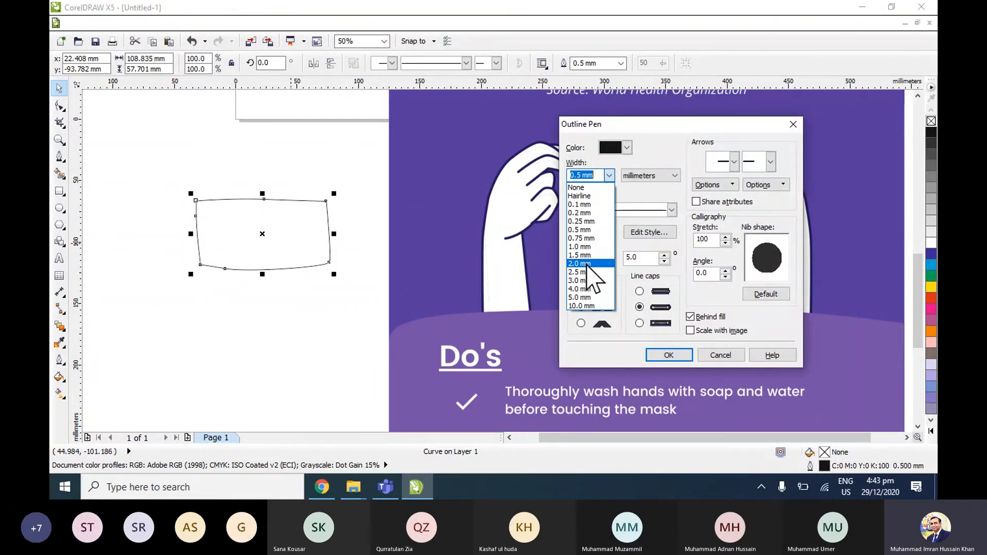
pyautogui.click(588, 278)
pyautogui.press('Return')
pyautogui.click(273, 330)
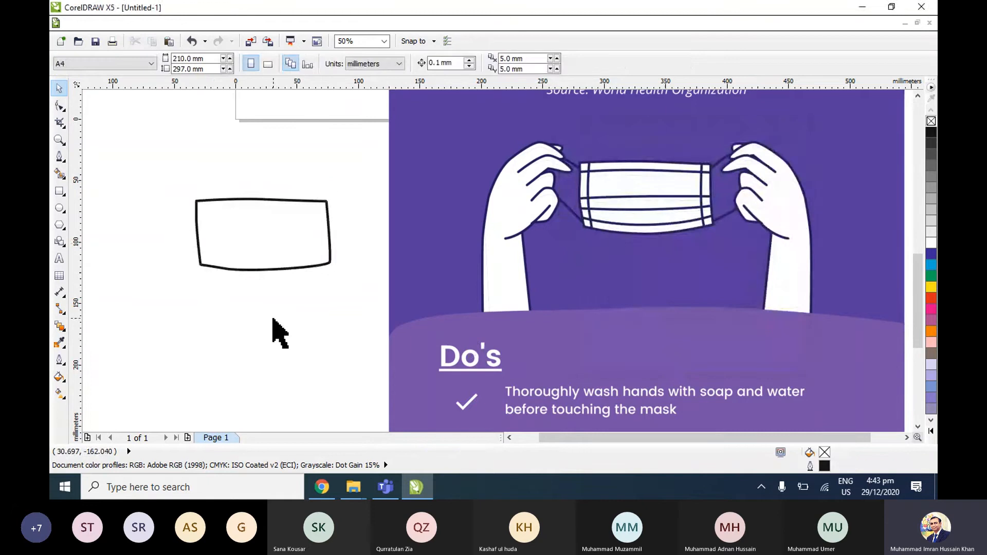
pyautogui.click(255, 262)
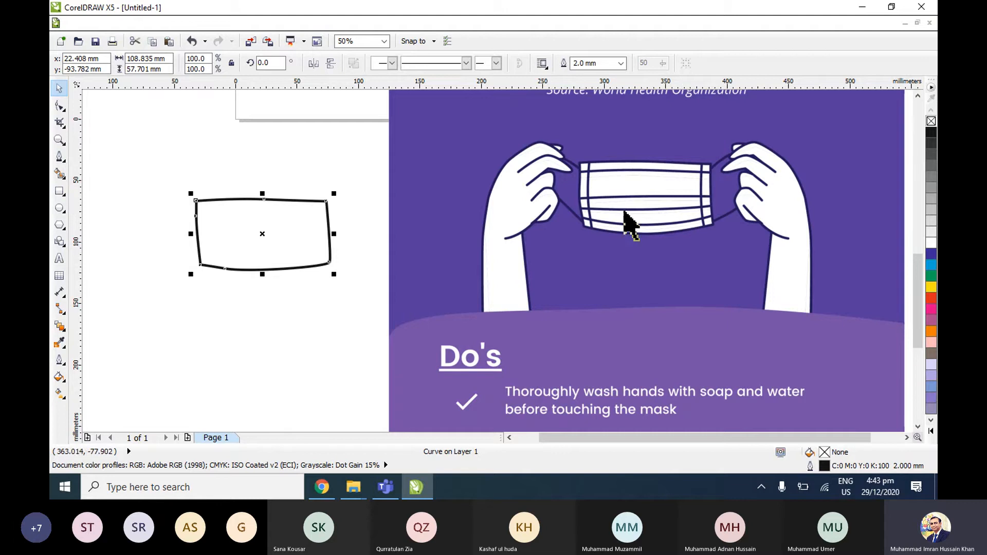
pyautogui.moveTo(258, 235); pyautogui.dragTo(298, 203)
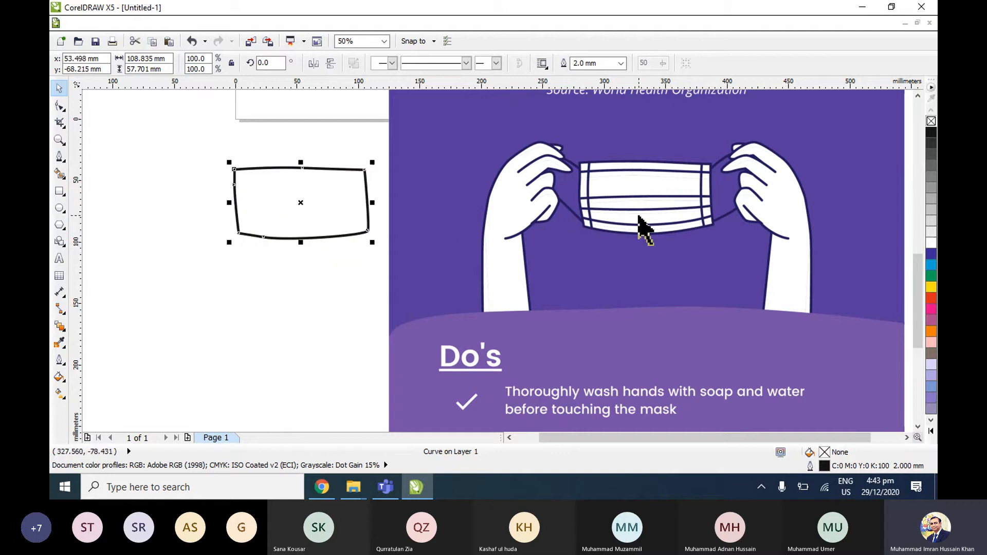
# Trace the flyer mask's left vertical seam with the Pen tool as an open curve about 54 mm tall, curved at its middle node.
pyautogui.scroll(1, 639, 220)
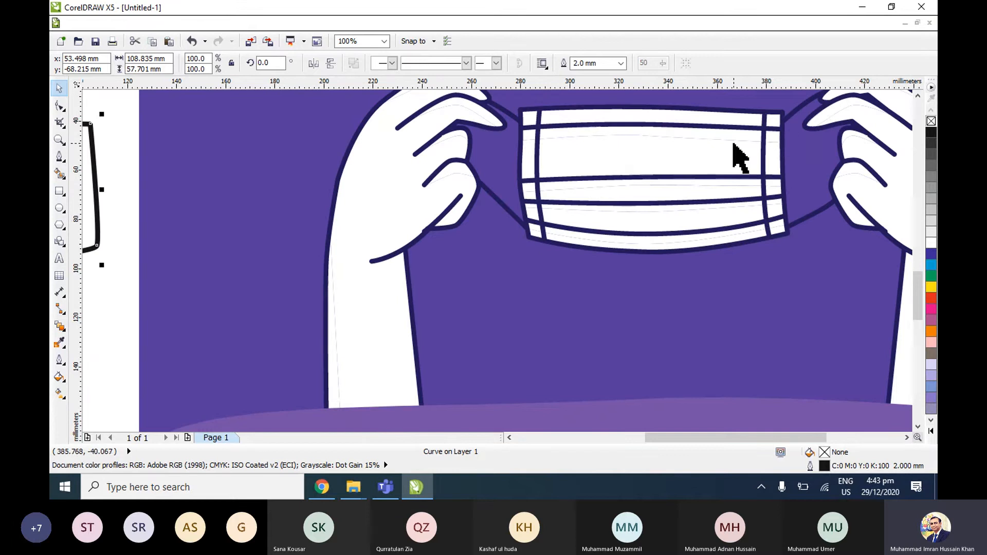
pyautogui.click(734, 144)
pyautogui.scroll(1, 734, 144)
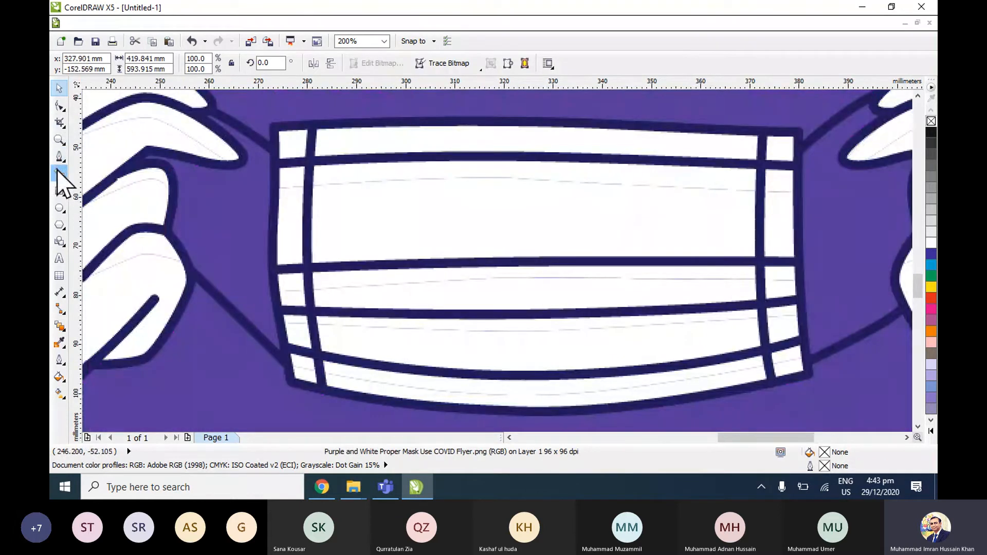
pyautogui.click(59, 156)
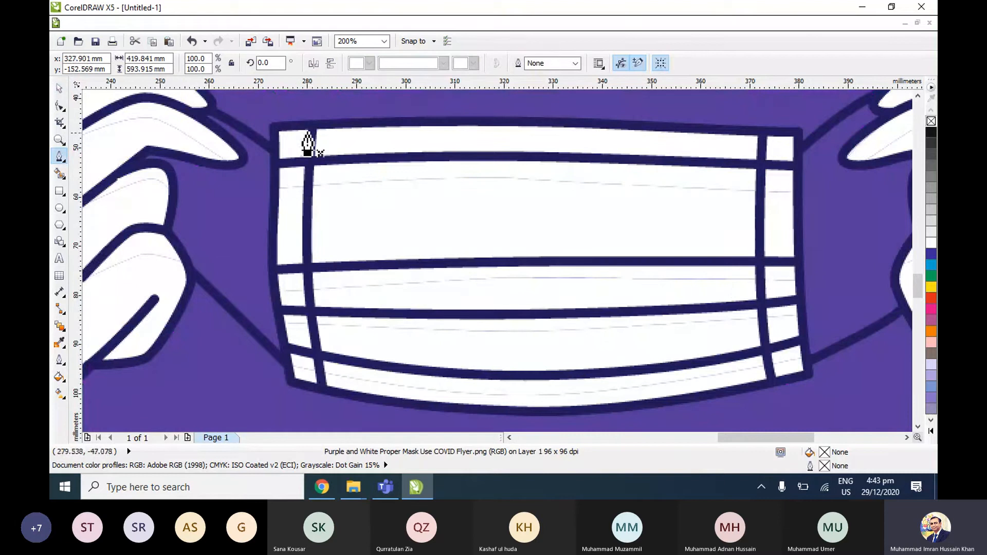
pyautogui.click(313, 126)
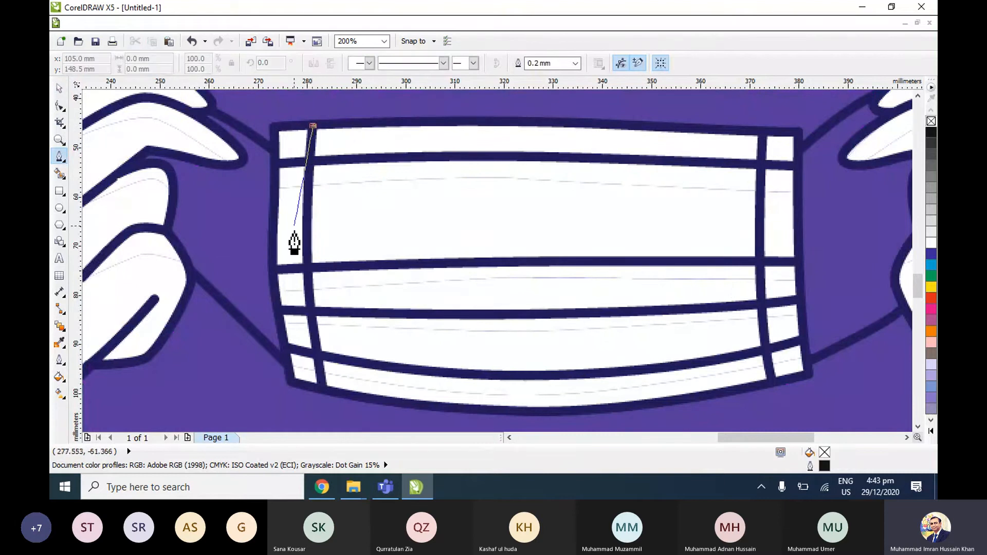
pyautogui.click(307, 272)
pyautogui.moveTo(307, 281); pyautogui.dragTo(312, 318)
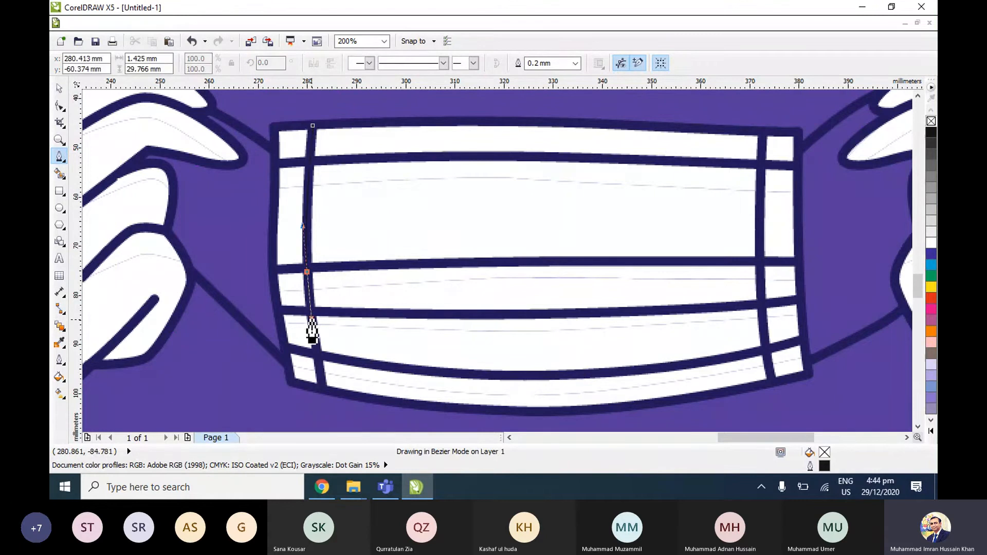
pyautogui.click(322, 390)
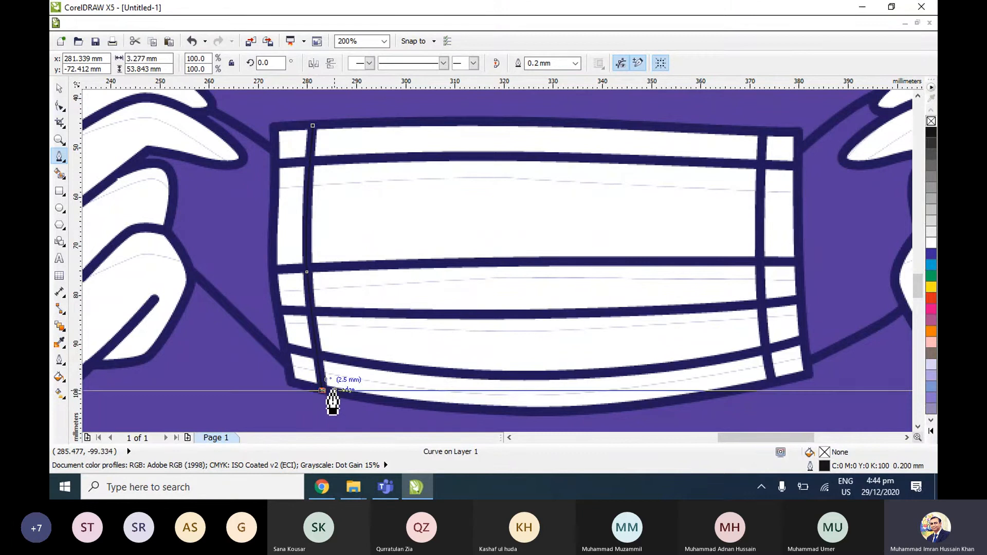
pyautogui.press('Escape')
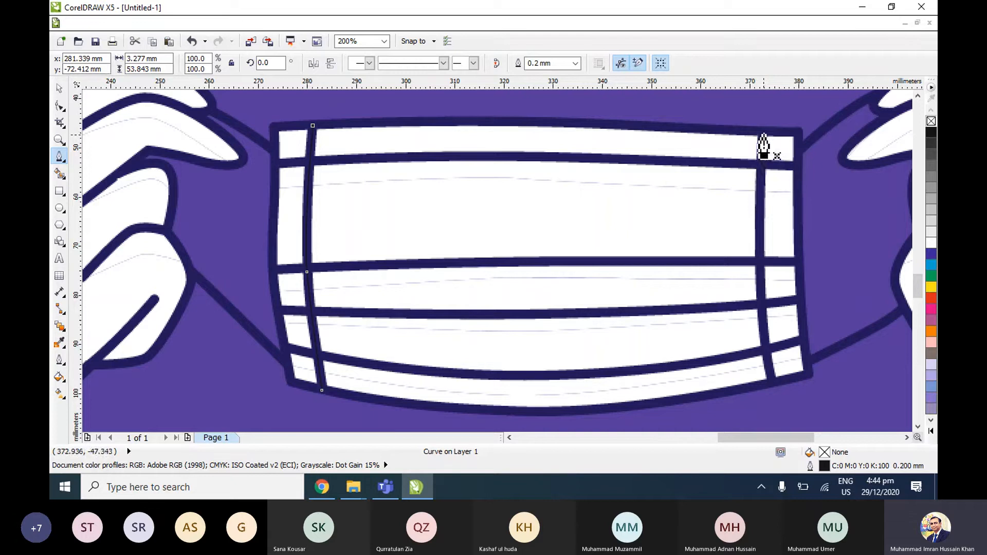
# Trace the flyer mask's right vertical seam as an open Pen curve about 50 mm tall with a curved node in its lower half.
pyautogui.click(764, 135)
pyautogui.moveTo(762, 307); pyautogui.dragTo(766, 349)
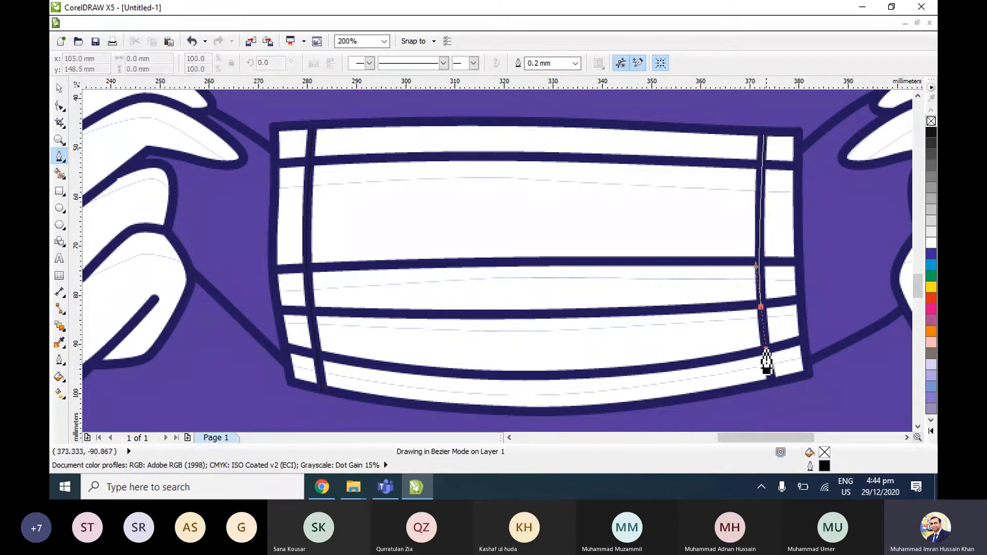
pyautogui.click(771, 382)
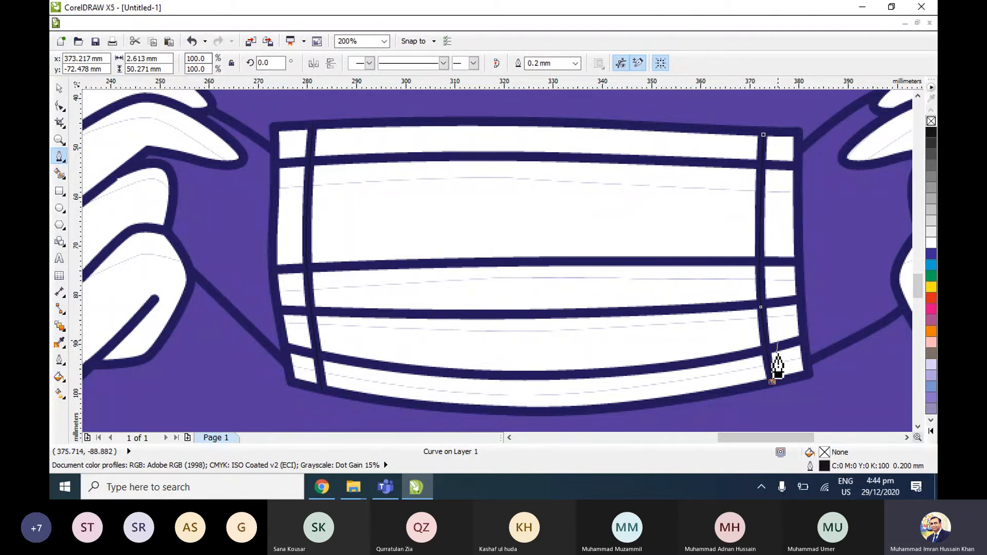
pyautogui.click(60, 88)
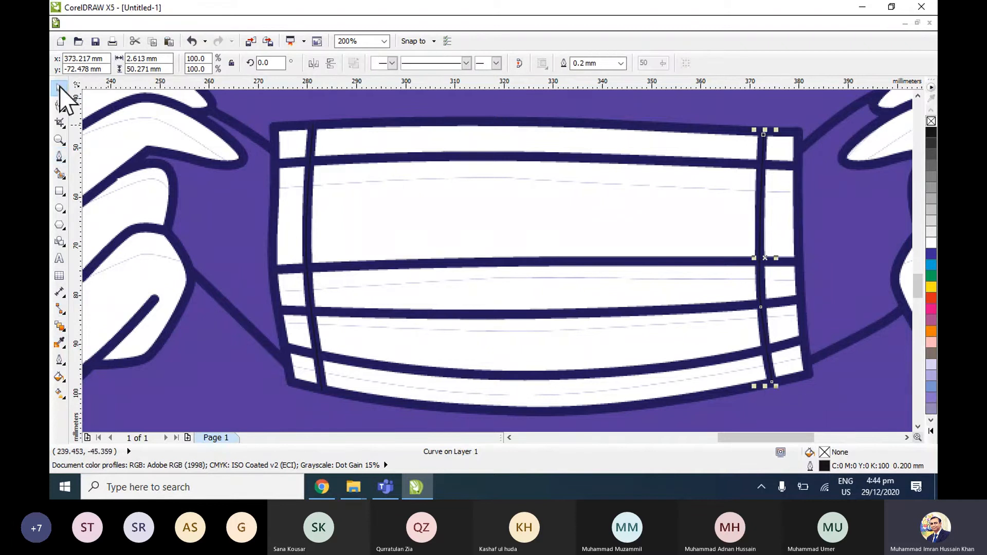
# Select both traced seam curves together and move them inside the separate mask outline, one near each side edge.
pyautogui.keyDown('shift'); pyautogui.click(307, 259); pyautogui.keyUp('shift')
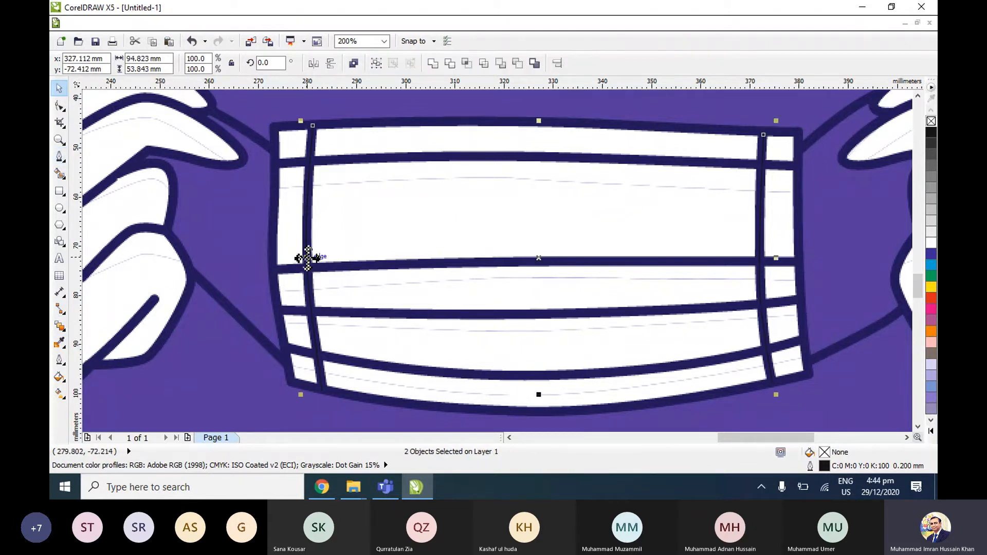
pyautogui.scroll(-2, 328, 255)
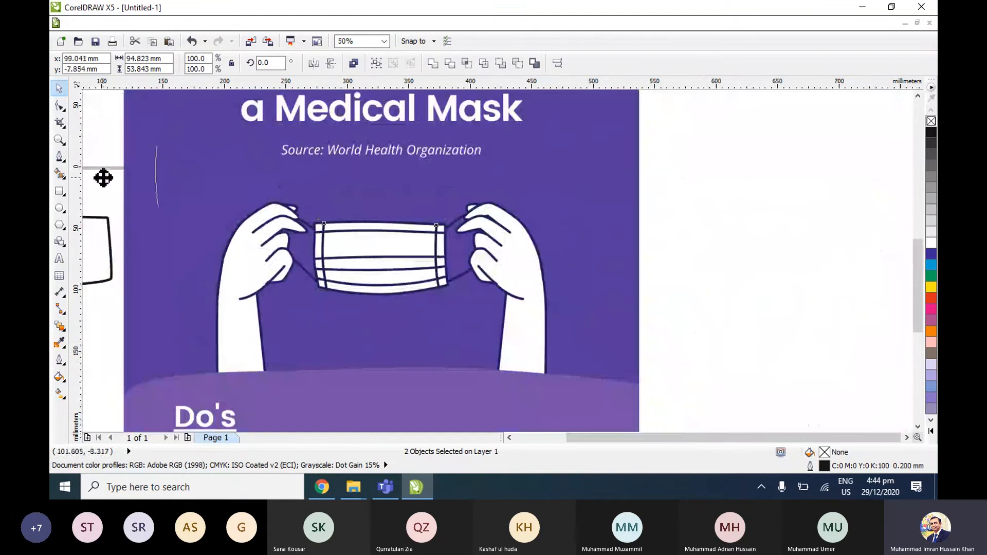
pyautogui.moveTo(80, 183); pyautogui.dragTo(122, 257)
pyautogui.scroll(2, 122, 257)
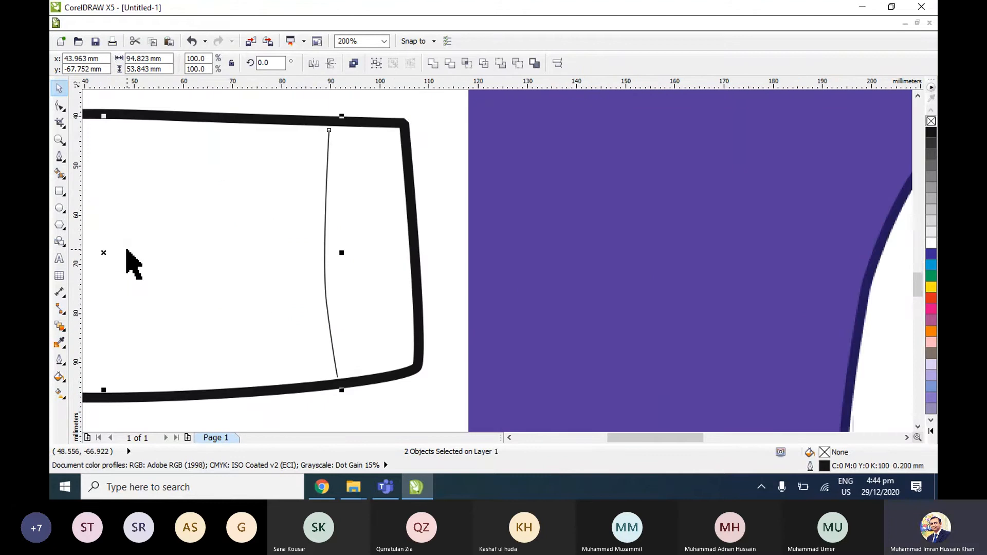
pyautogui.hotkey('shift', 'F2')
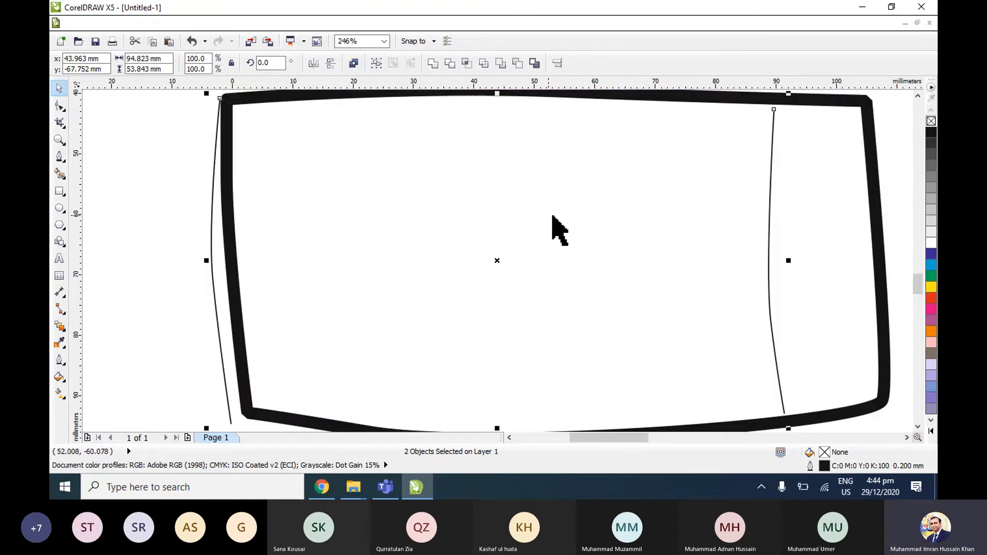
pyautogui.scroll(-2, 566, 229)
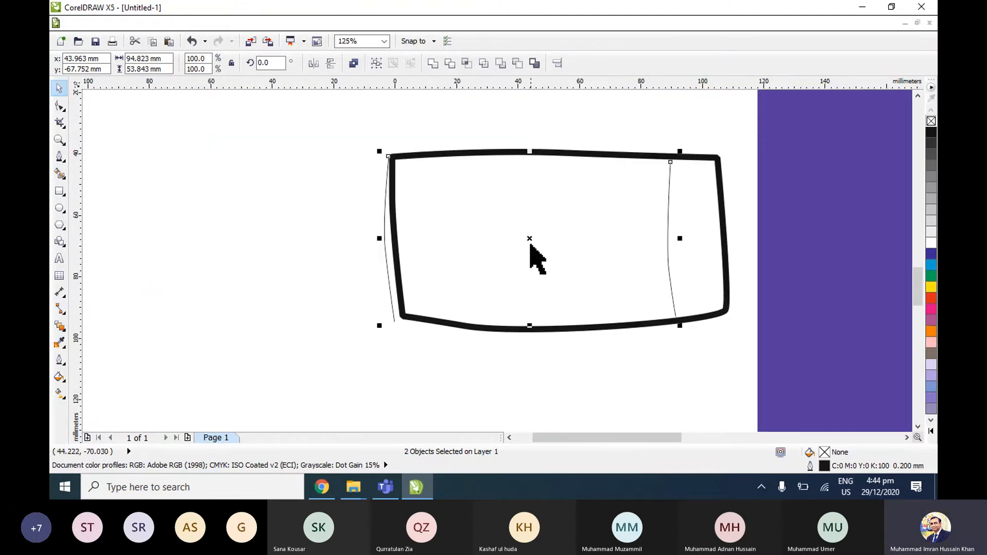
pyautogui.moveTo(530, 245); pyautogui.dragTo(559, 240)
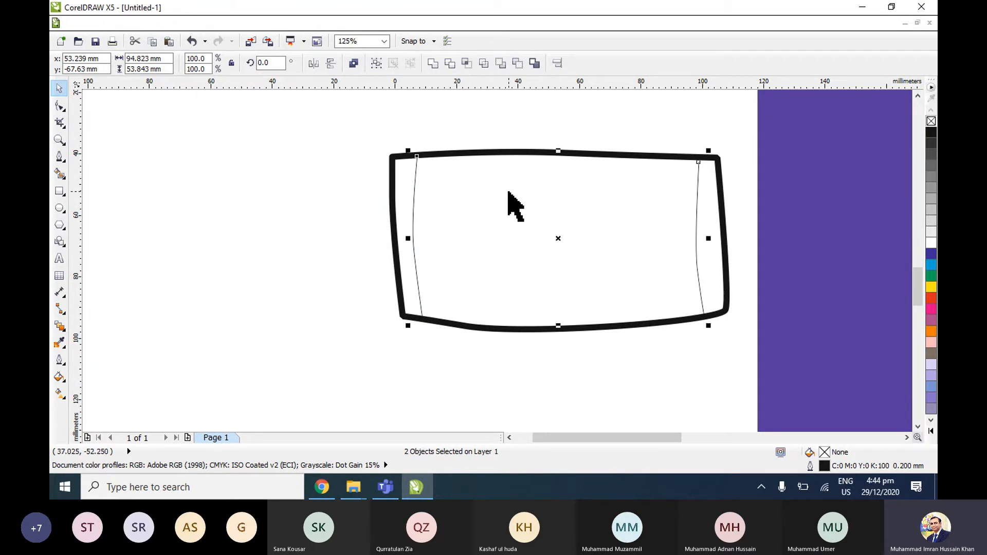
# Give both seam curves a 2.0 mm outline width with rounded corners.
pyautogui.press('F12')
pyautogui.click(610, 175)
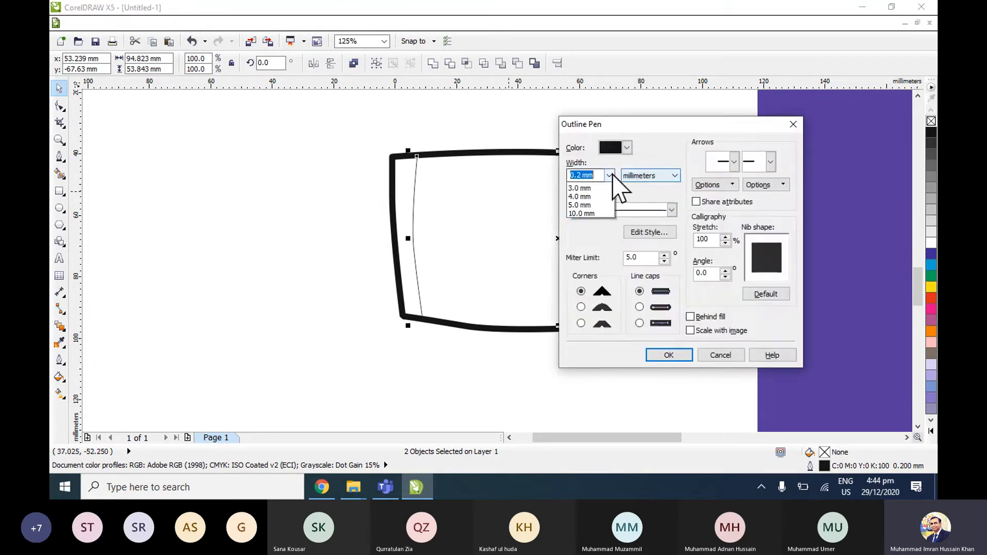
pyautogui.click(586, 263)
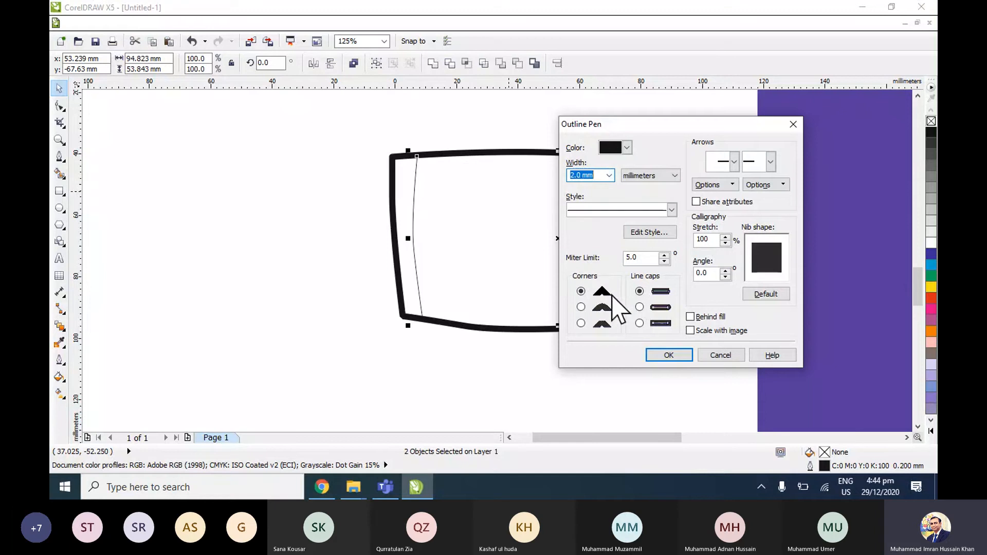
pyautogui.click(581, 307)
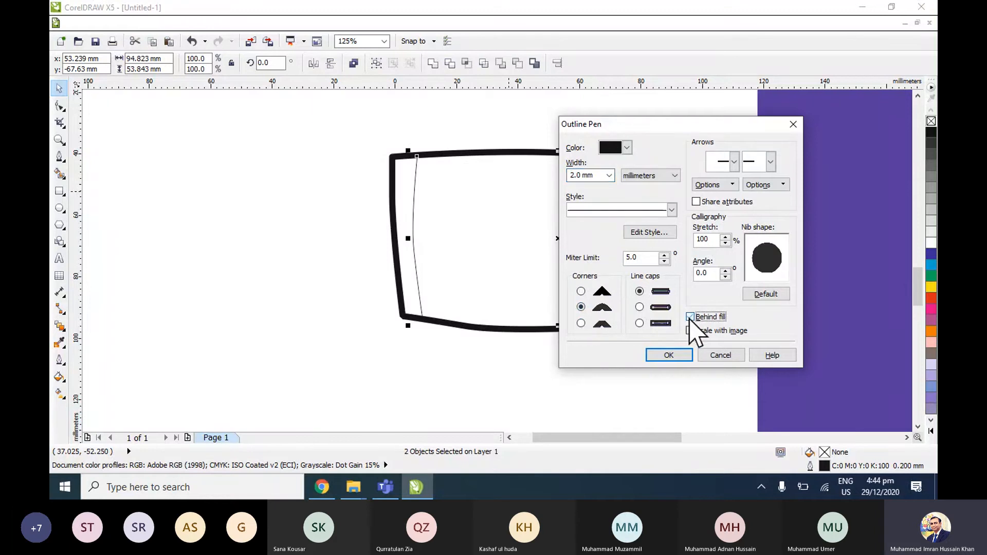
pyautogui.click(675, 355)
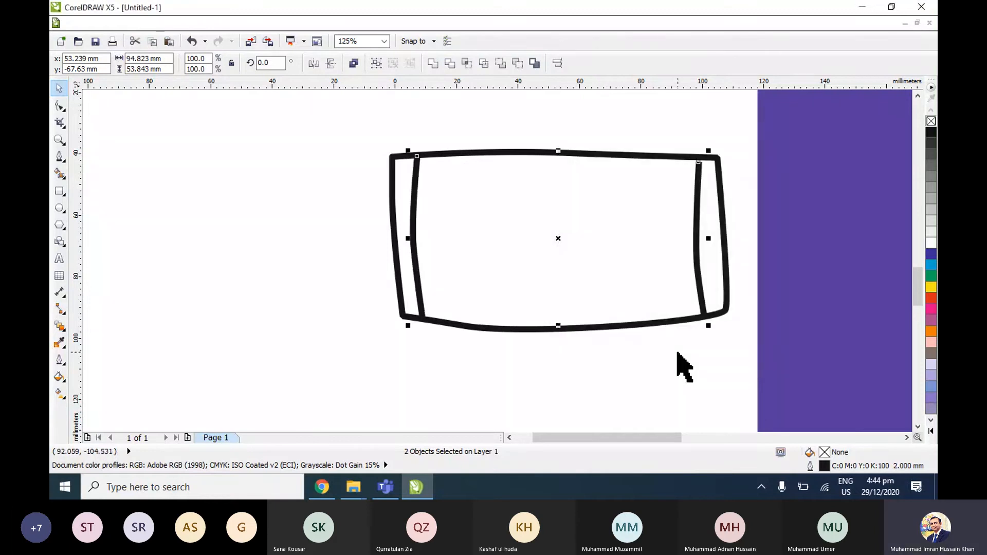
pyautogui.click(684, 367)
# Nudge the right seam curve of the separate mask so its upper and lower ends meet the mask outline.
pyautogui.click(700, 169)
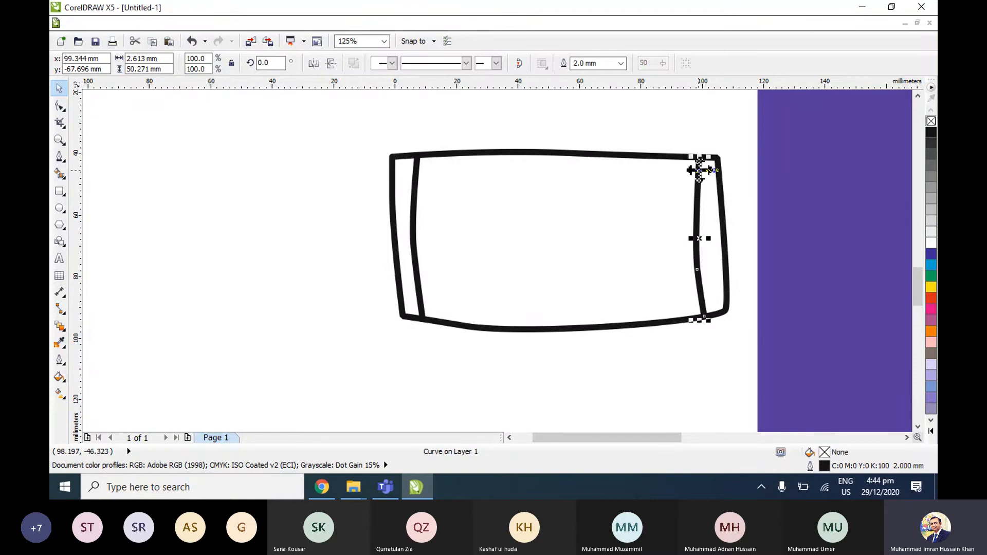
pyautogui.press('z')
pyautogui.click(698, 170)
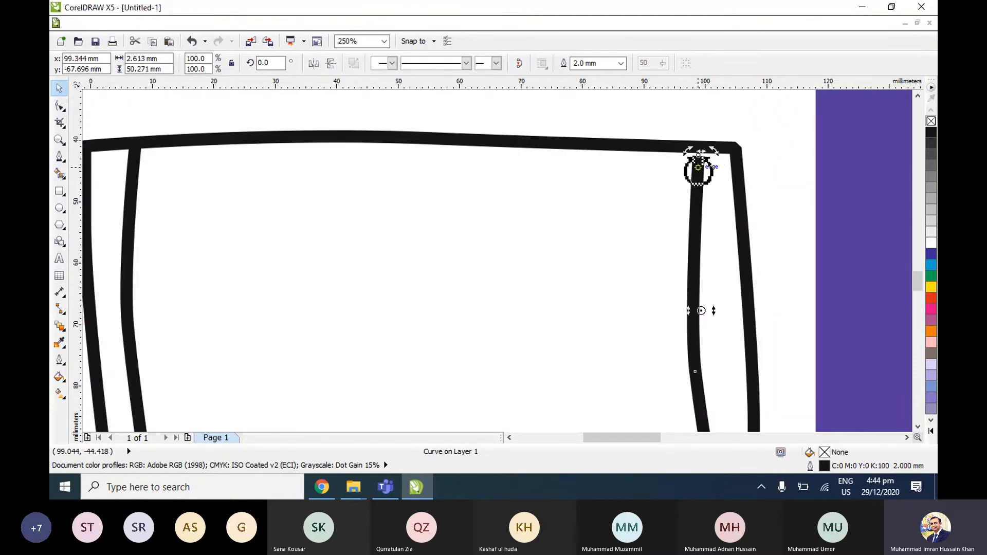
pyautogui.moveTo(698, 167); pyautogui.dragTo(694, 164)
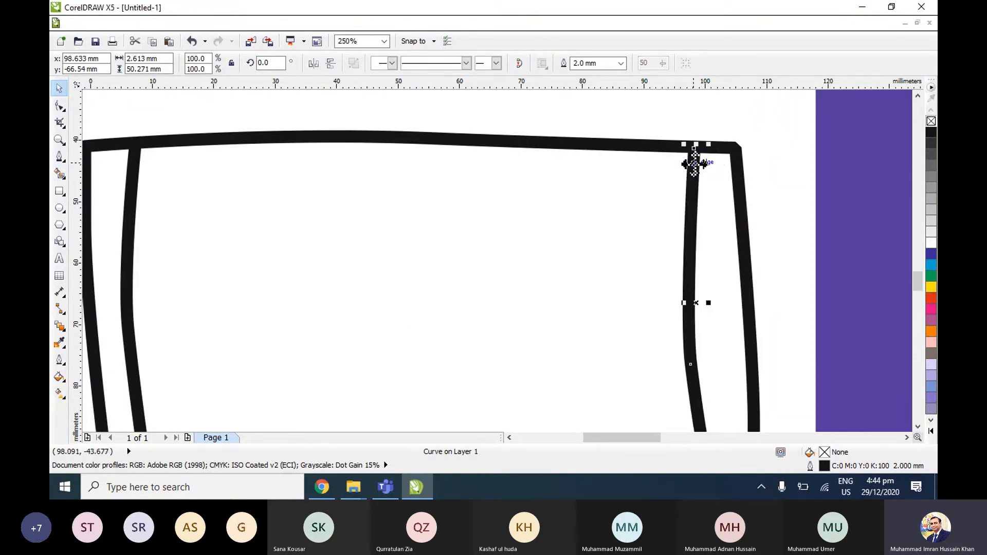
pyautogui.click(772, 238)
pyautogui.scroll(-4, 774, 252)
pyautogui.scroll(4, 766, 303)
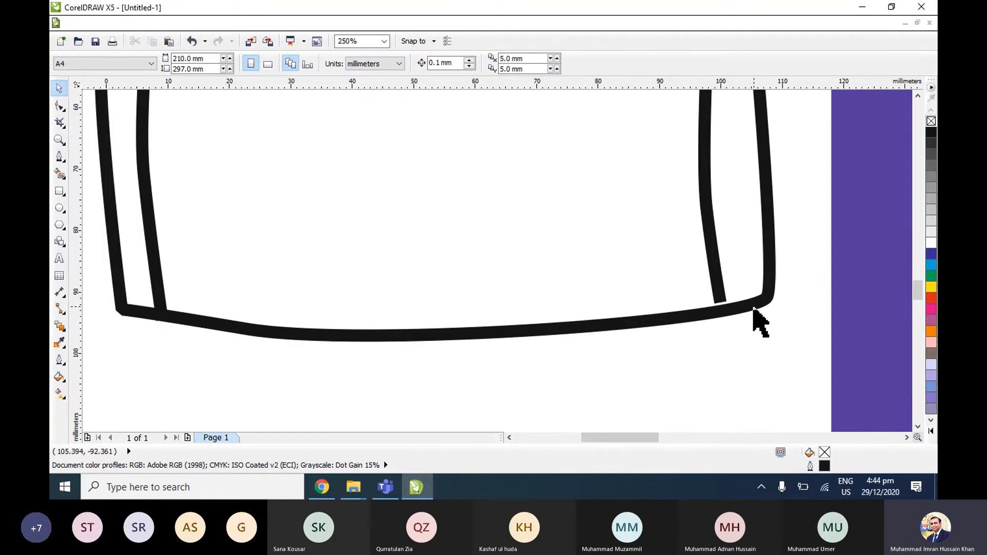
pyautogui.click(719, 296)
pyautogui.moveTo(717, 304); pyautogui.dragTo(717, 312)
pyautogui.click(690, 340)
pyautogui.scroll(-2, 690, 339)
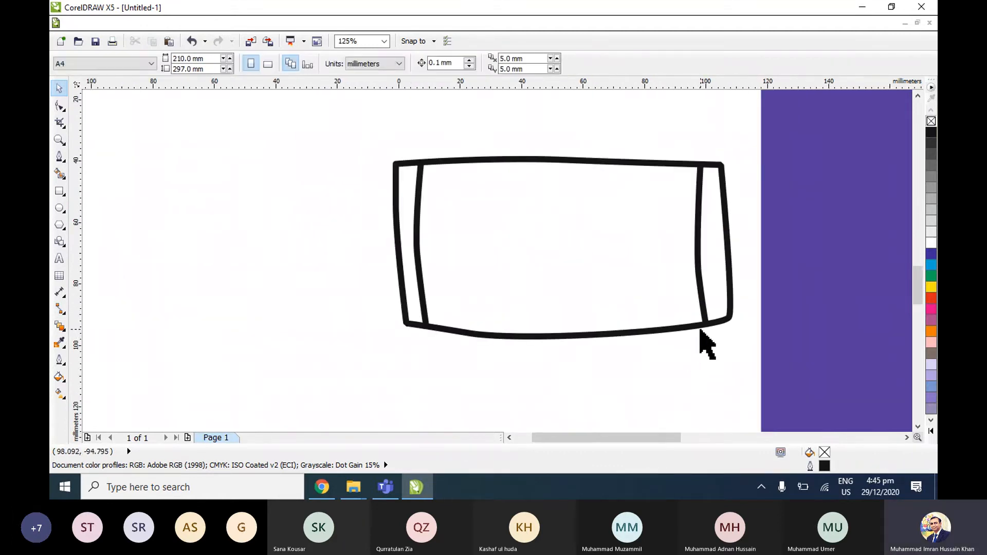
pyautogui.scroll(-3, 702, 331)
pyautogui.scroll(2, 537, 239)
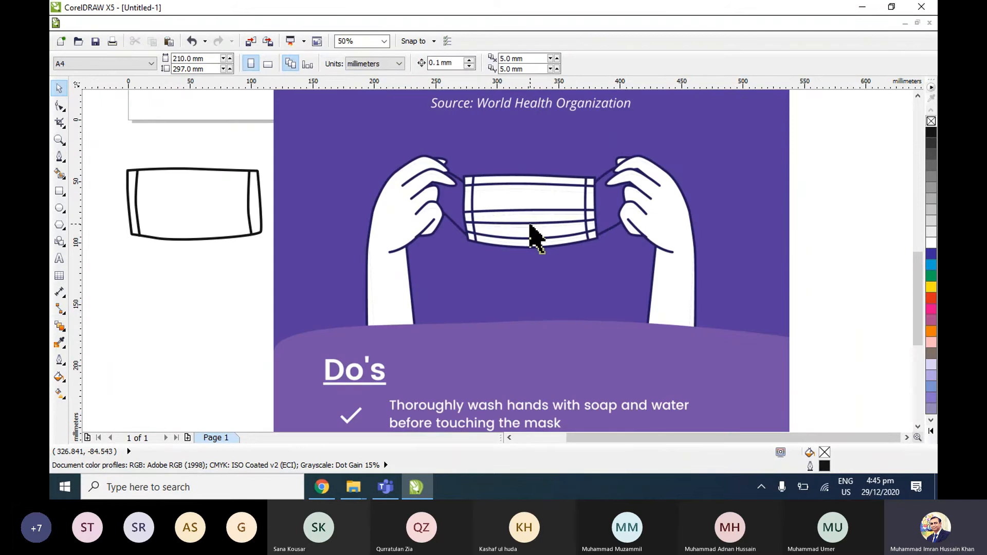
pyautogui.scroll(1, 538, 239)
pyautogui.scroll(-1, 532, 232)
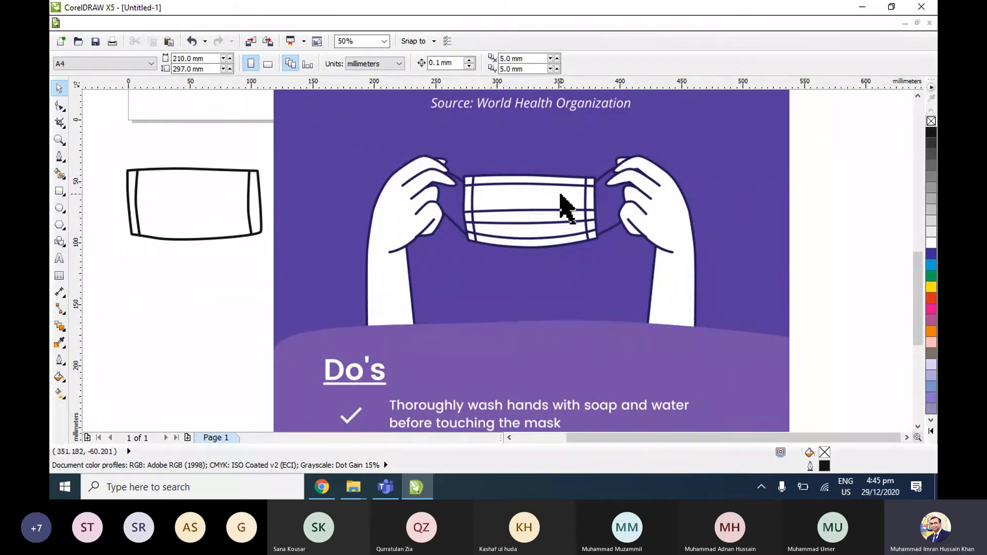
pyautogui.scroll(1, 567, 208)
pyautogui.scroll(-1, 567, 208)
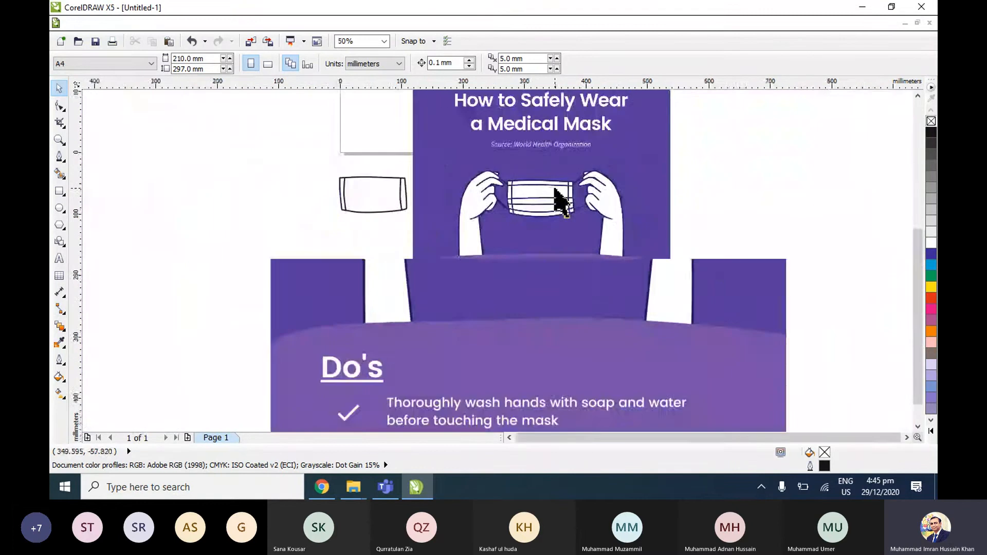
pyautogui.scroll(1, 386, 194)
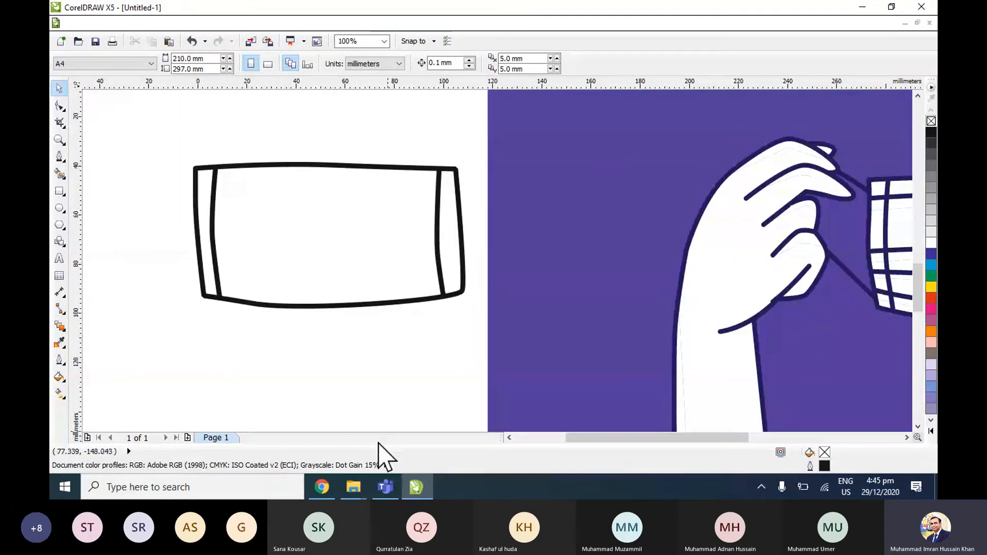
pyautogui.click(386, 487)
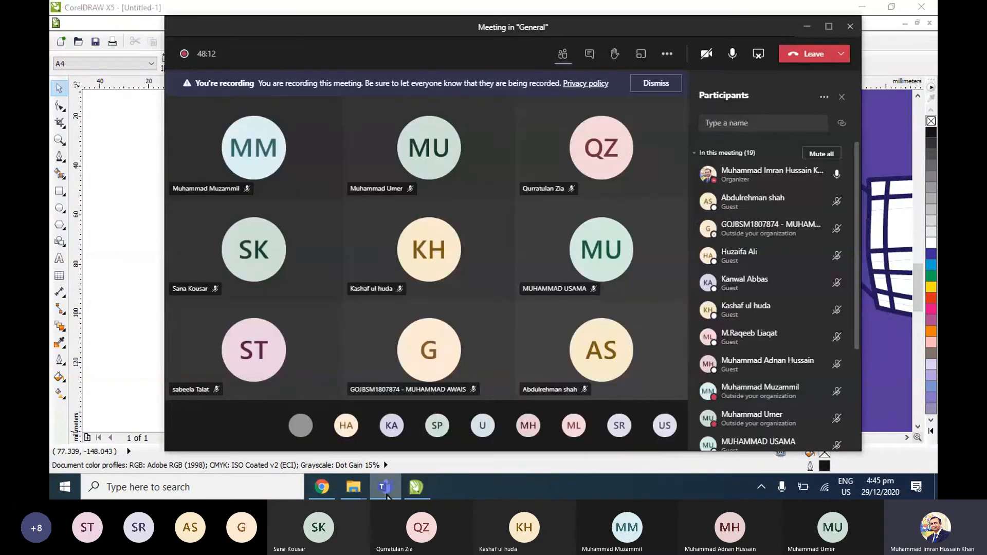
pyautogui.click(807, 26)
# Draw a straight Freehand line about 105 mm wide across the ends of the flyer mask's lowest pleat and open it for node editing.
pyautogui.scroll(-4, 473, 308)
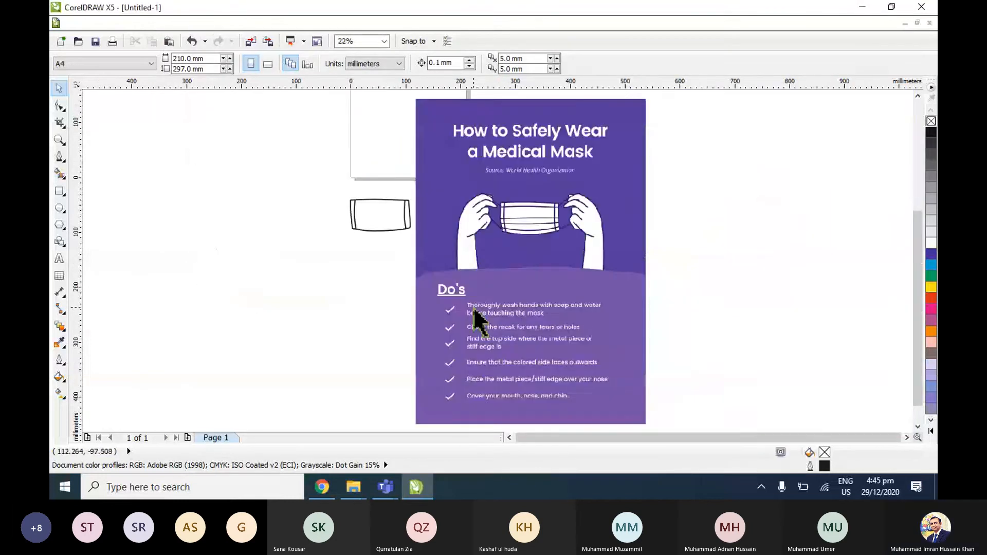
pyautogui.scroll(4, 569, 226)
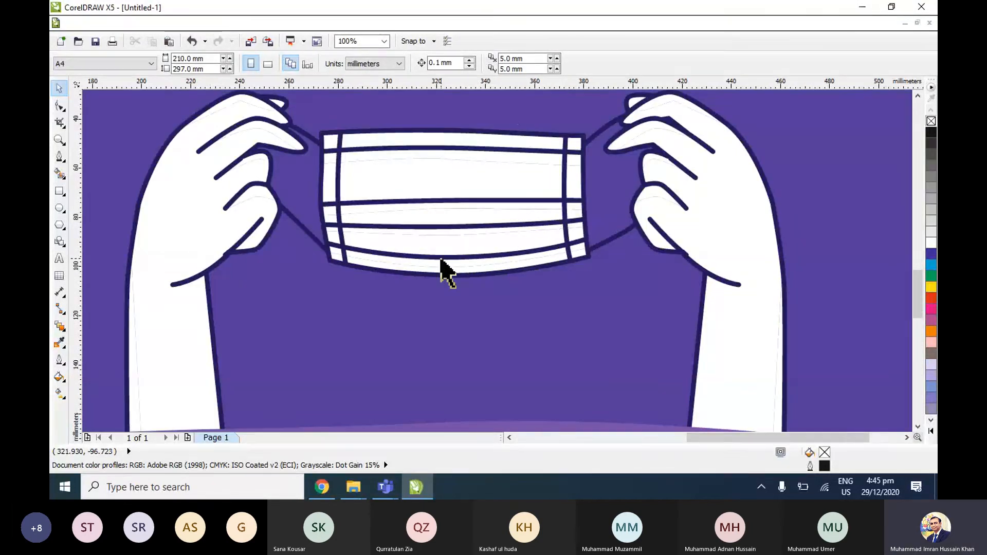
pyautogui.scroll(2, 457, 252)
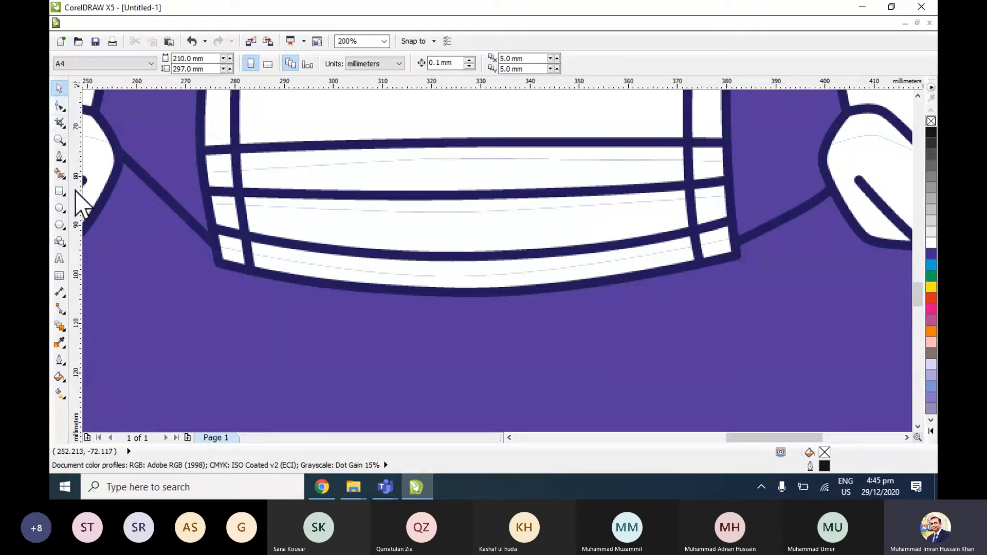
pyautogui.click(61, 156)
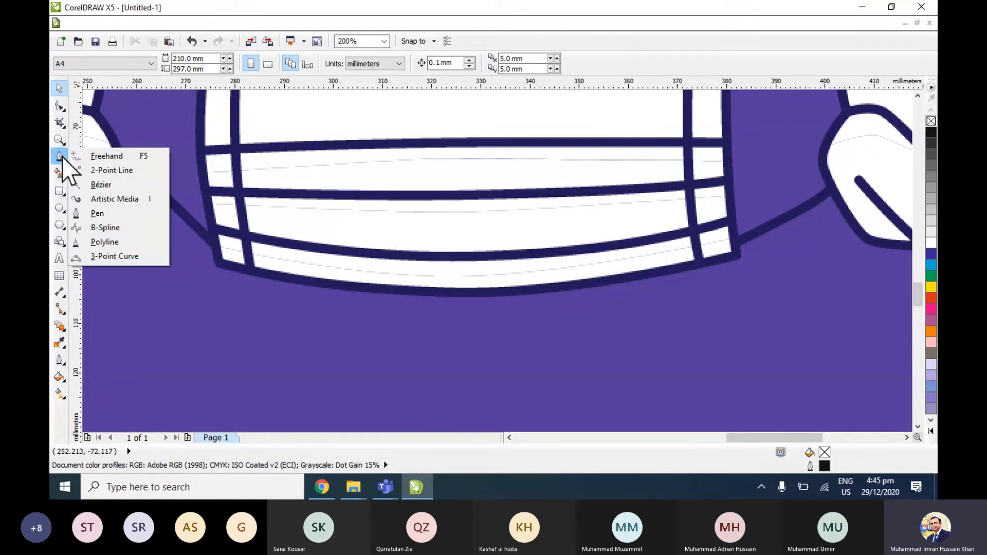
pyautogui.click(106, 156)
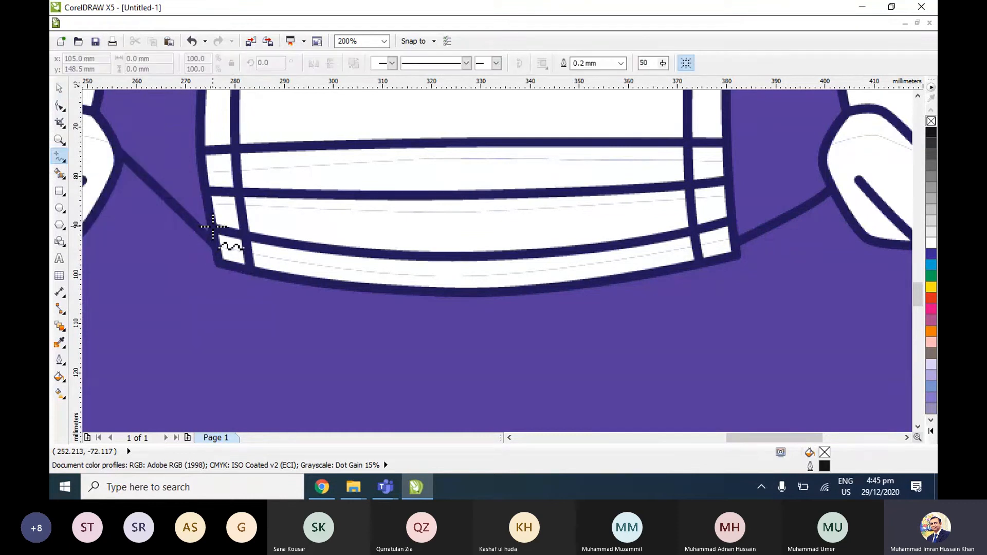
pyautogui.click(215, 226)
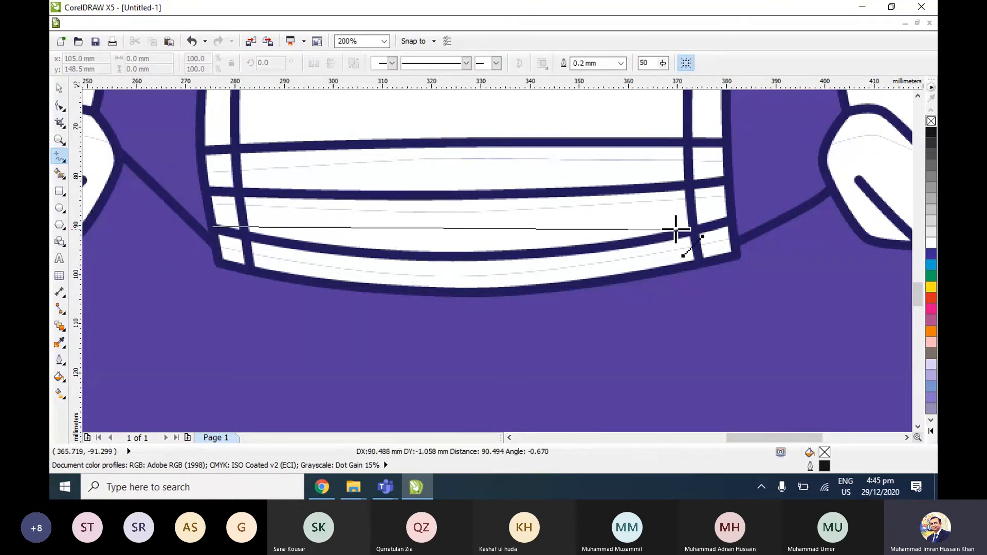
pyautogui.click(728, 220)
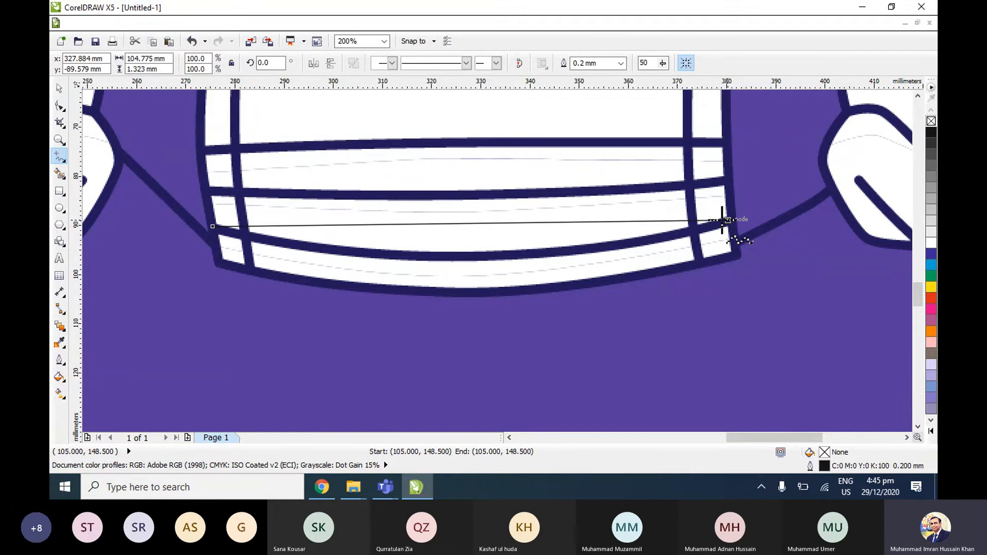
pyautogui.click(59, 87)
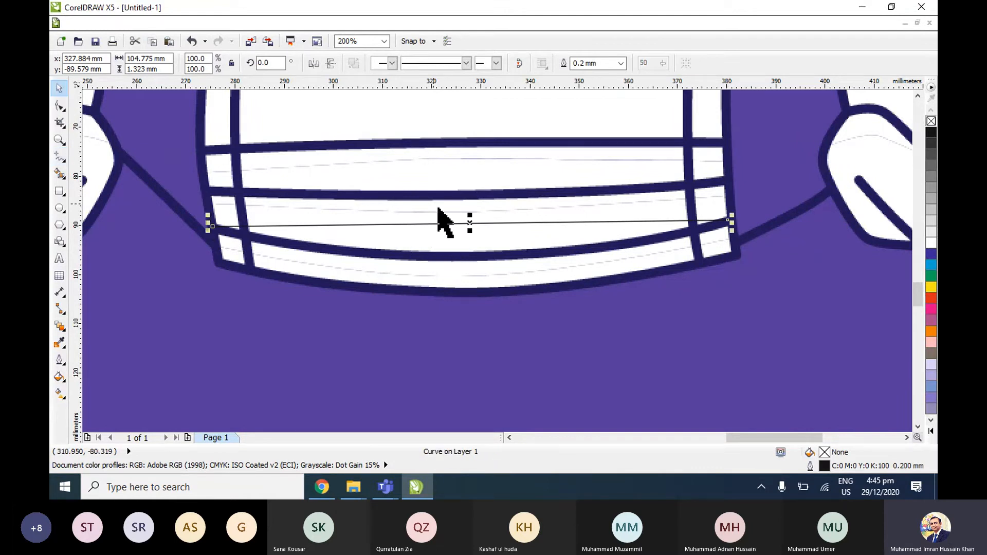
pyautogui.click(60, 107)
pyautogui.click(95, 106)
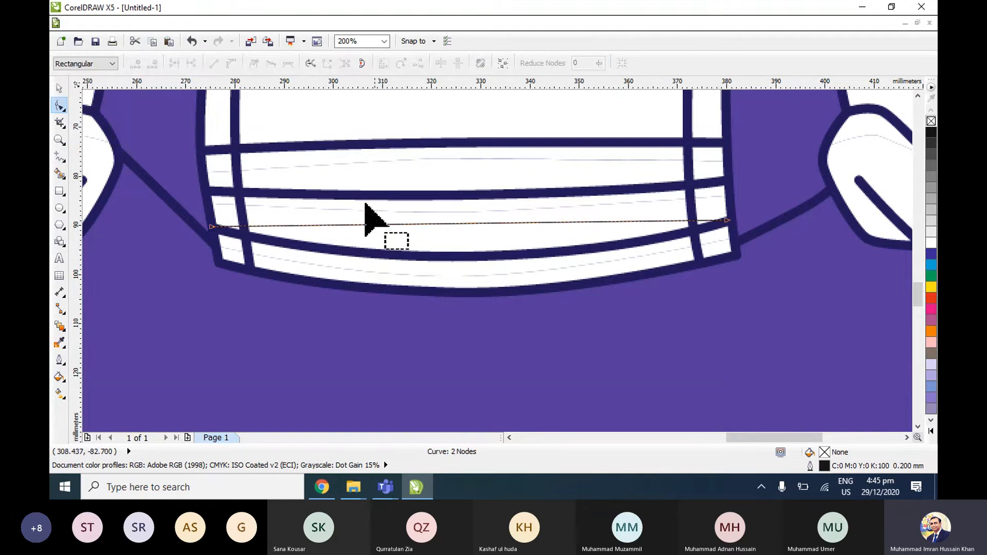
pyautogui.moveTo(188, 203); pyautogui.dragTo(540, 244)
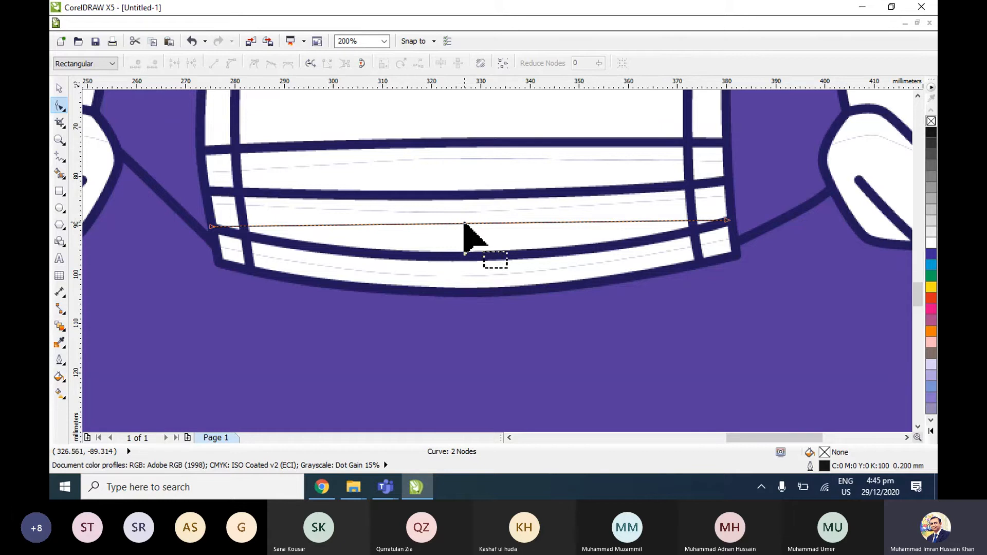
pyautogui.moveTo(466, 228)
pyautogui.mouseDown()
pyautogui.moveTo(469, 259)
pyautogui.moveTo(470, 245)
pyautogui.mouseUp()
pyautogui.hotkey('ctrl', 'z')
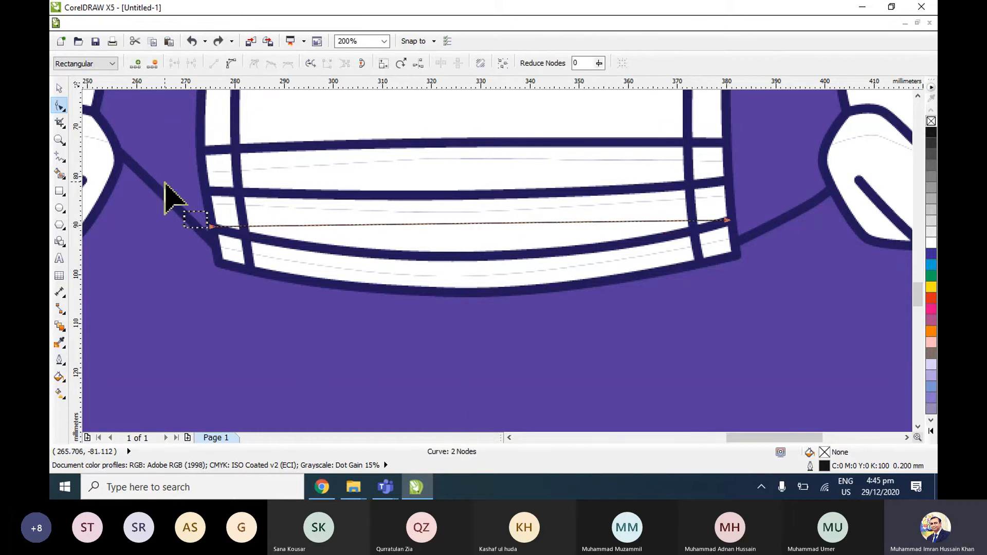
pyautogui.click(164, 182)
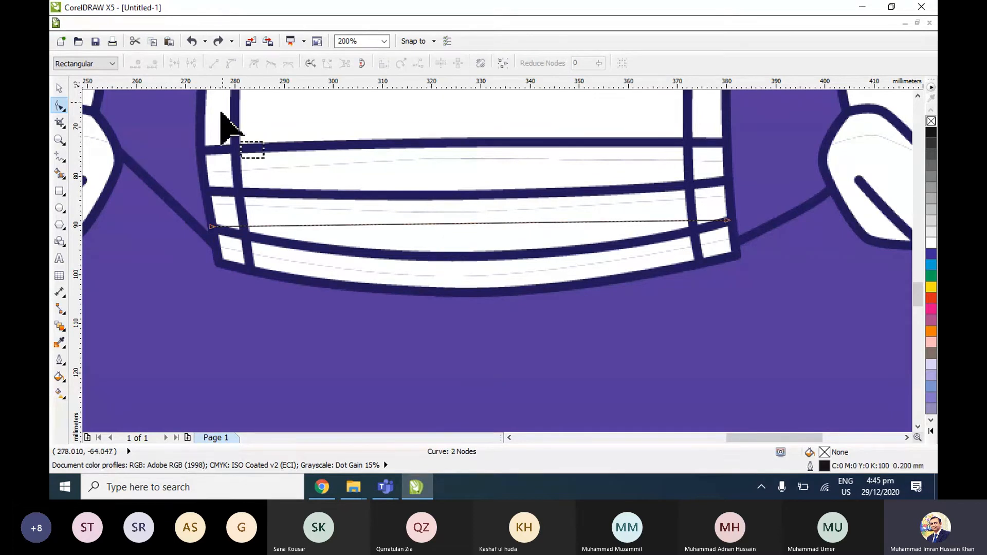
# Convert the straight line to a curve through both nodes and bend its middle down to follow the lowest pleat.
pyautogui.moveTo(175, 208); pyautogui.dragTo(785, 260)
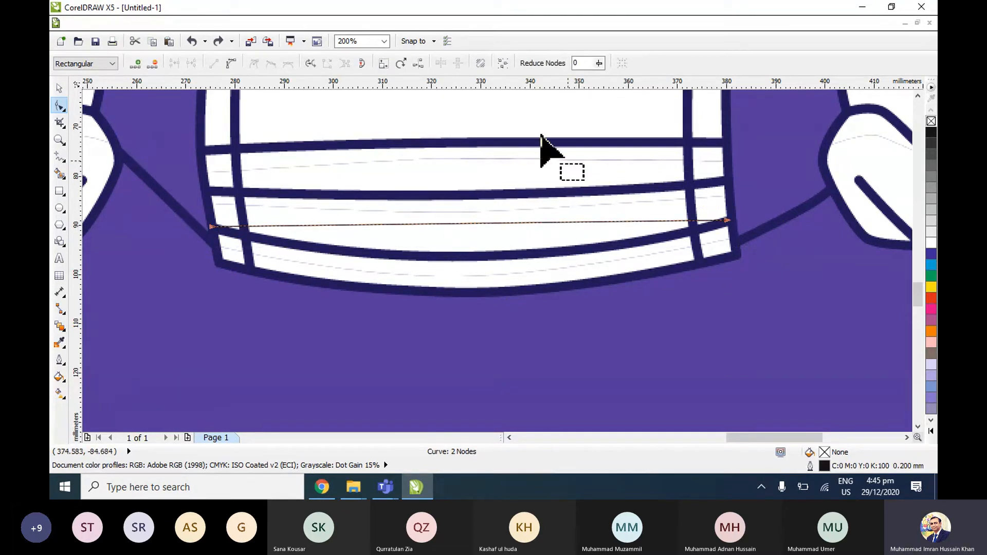
pyautogui.click(231, 64)
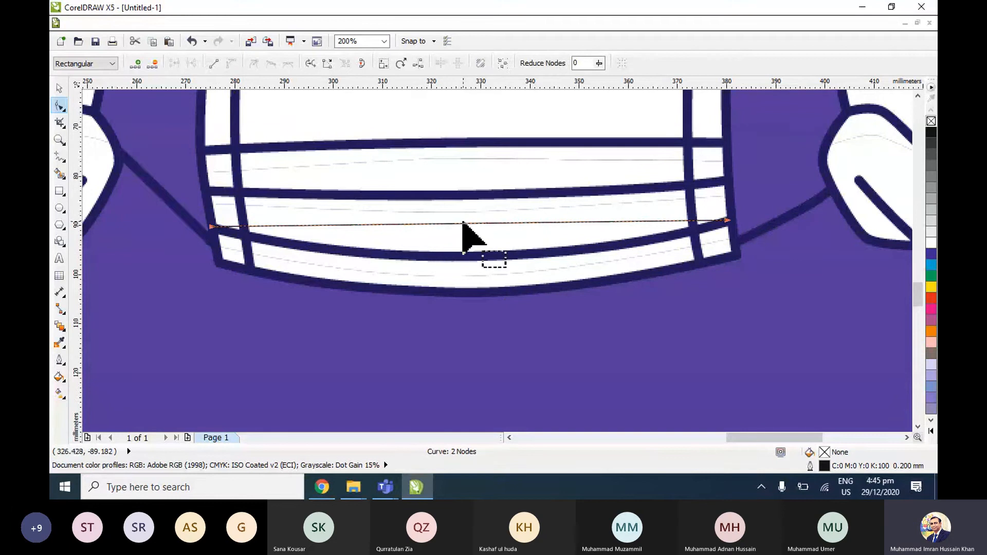
pyautogui.moveTo(462, 224); pyautogui.dragTo(475, 255)
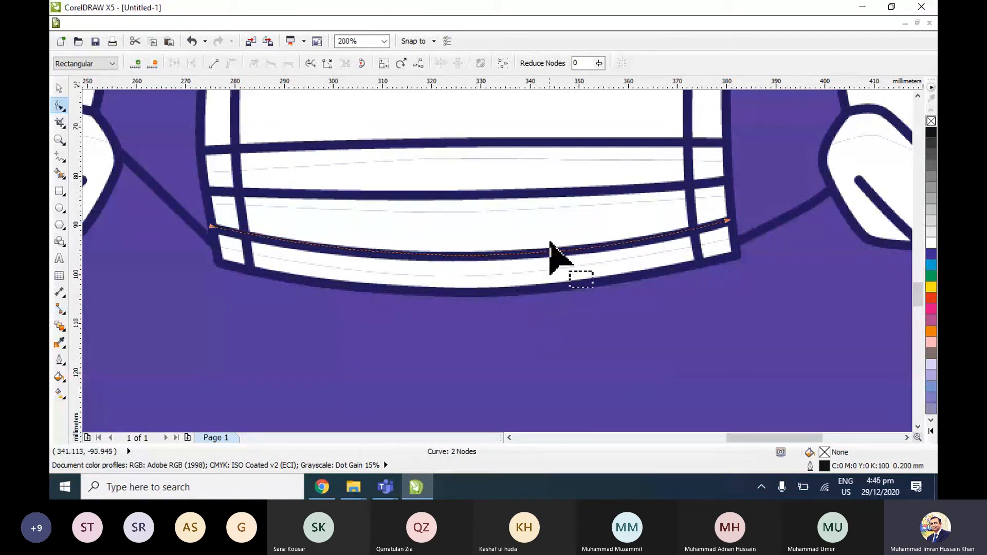
pyautogui.click(59, 89)
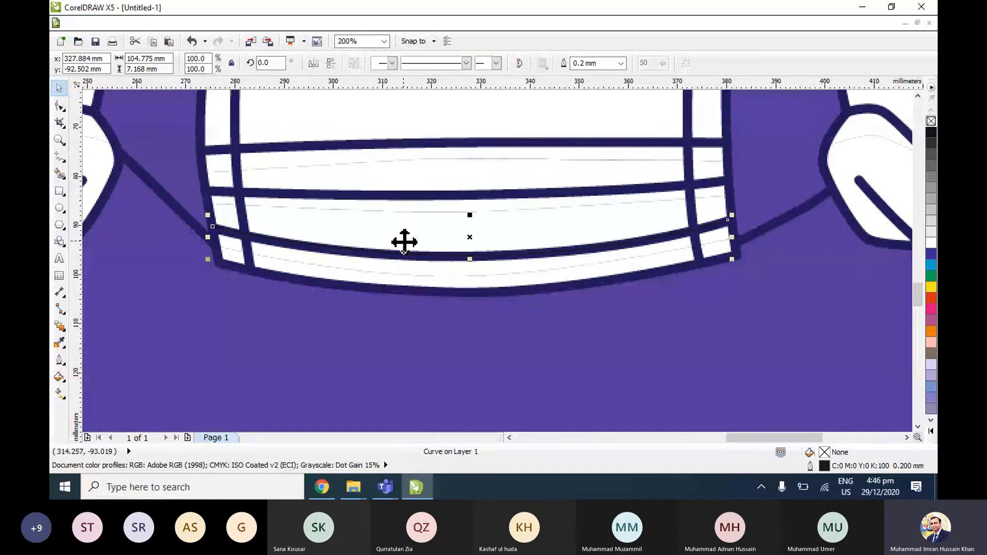
# Move the pleat curve into the lower part of the separate mask and align it horizontally centred with the mask outline.
pyautogui.press('F4')
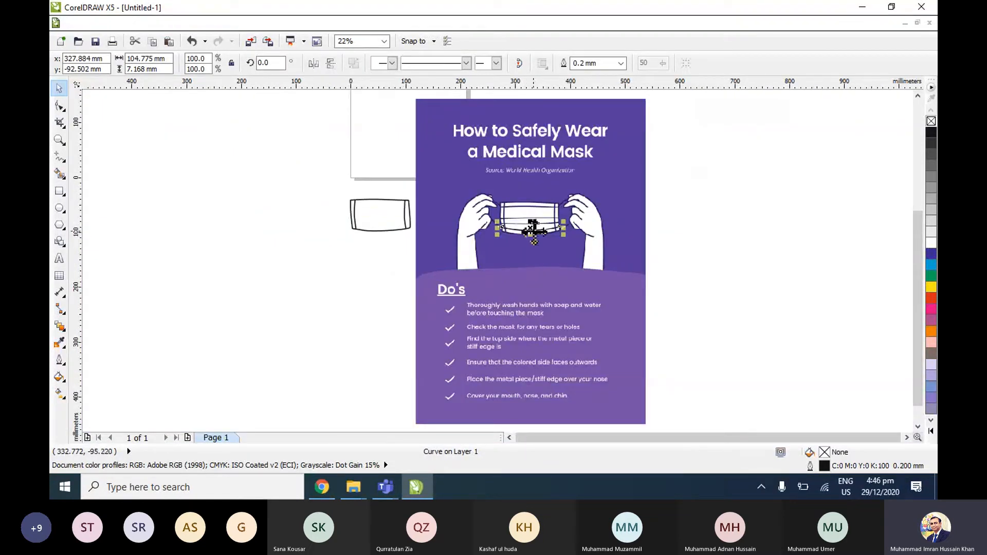
pyautogui.moveTo(532, 229); pyautogui.dragTo(381, 225)
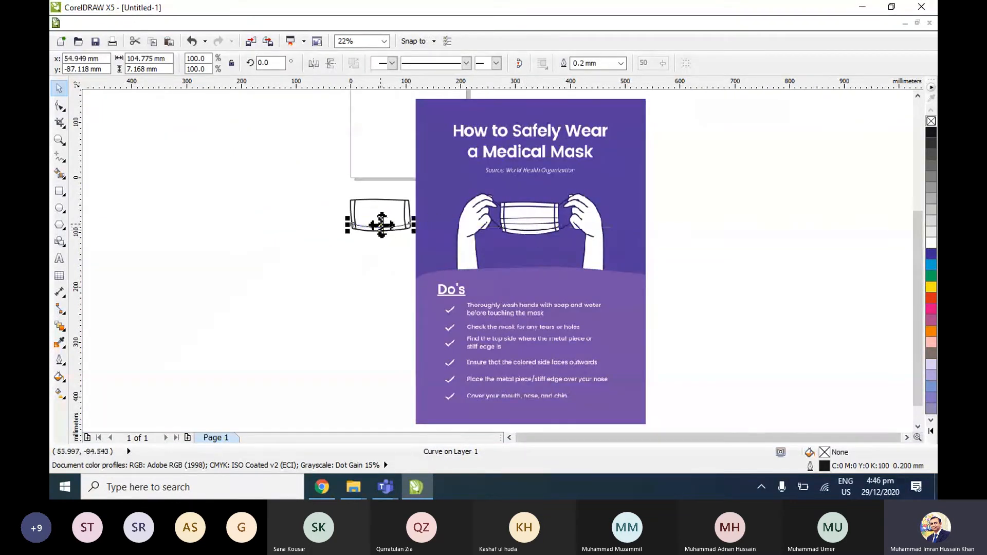
pyautogui.hotkey('shift', 'F2')
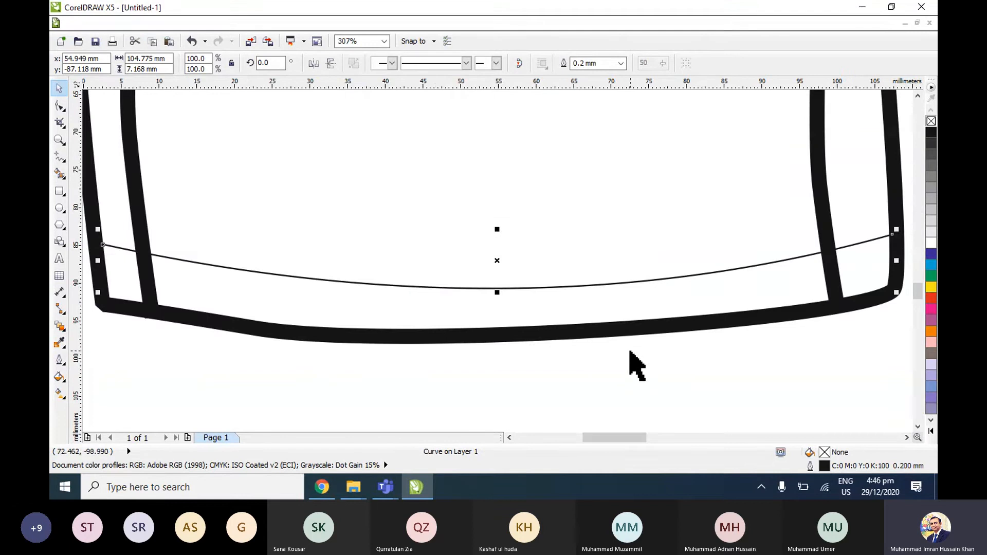
pyautogui.keyDown('shift'); pyautogui.click(640, 332); pyautogui.keyUp('shift')
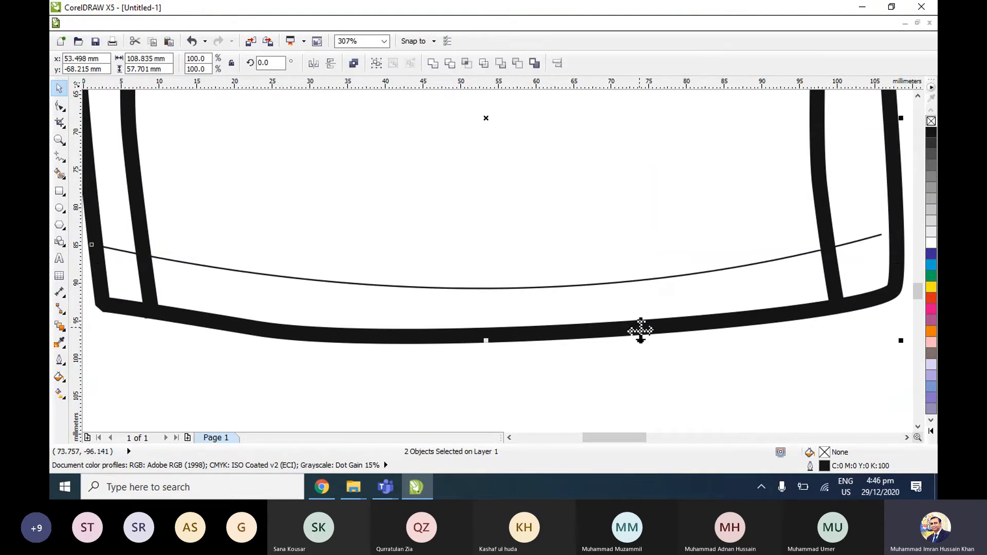
pyautogui.press('c')
# Reselect the pleat curve alone, shift it slightly right and enlarge it to about 106 mm wide to reach both side edges.
pyautogui.click(640, 407)
pyautogui.click(664, 280)
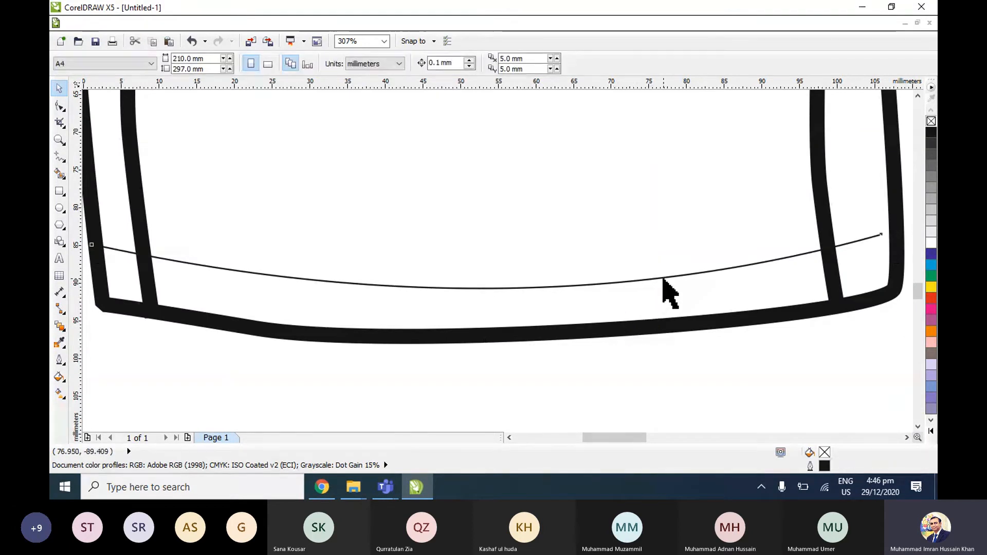
pyautogui.click(668, 279)
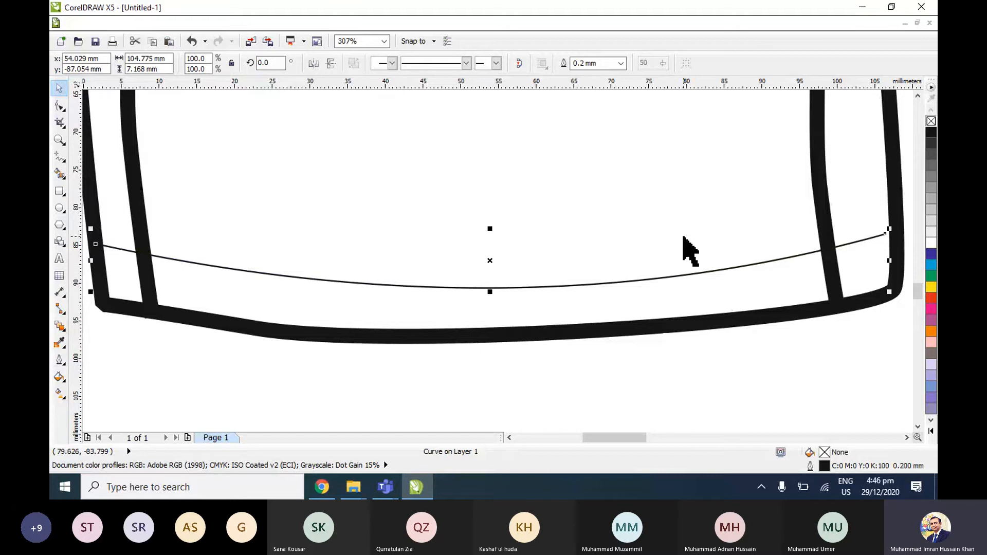
pyautogui.moveTo(893, 229); pyautogui.dragTo(904, 226)
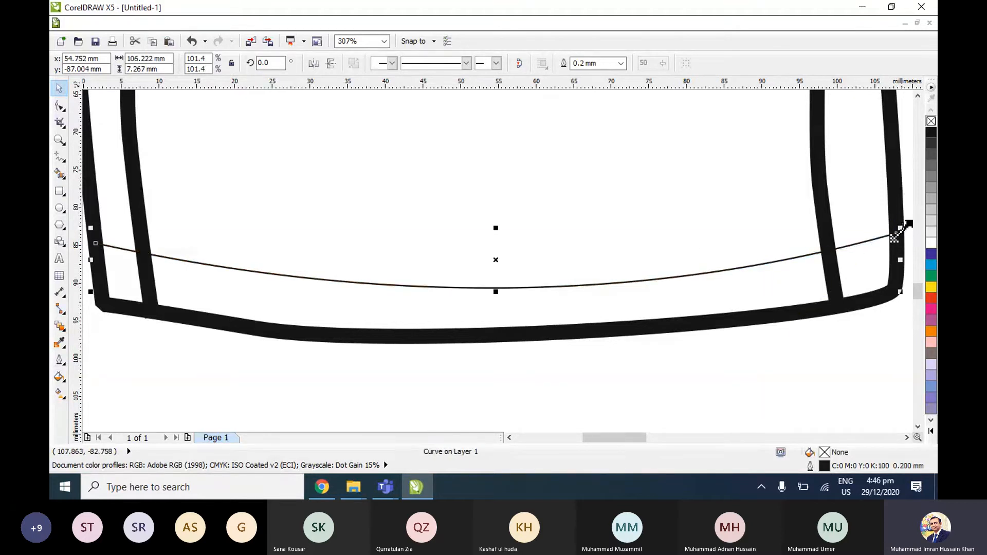
# Give the lowest pleat curve a 2.0 mm outline with rounded corners and line caps, placed behind the fill.
pyautogui.press('F12')
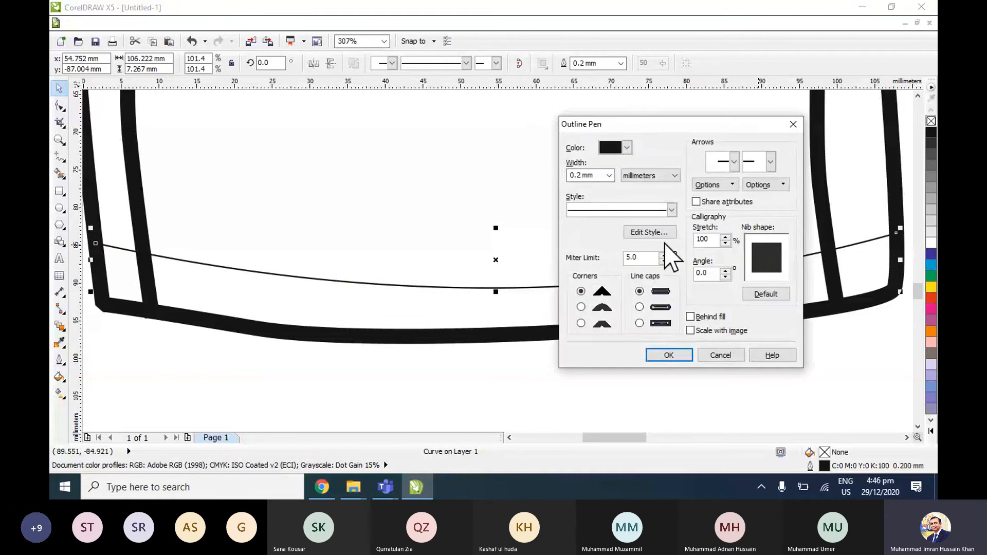
pyautogui.click(582, 307)
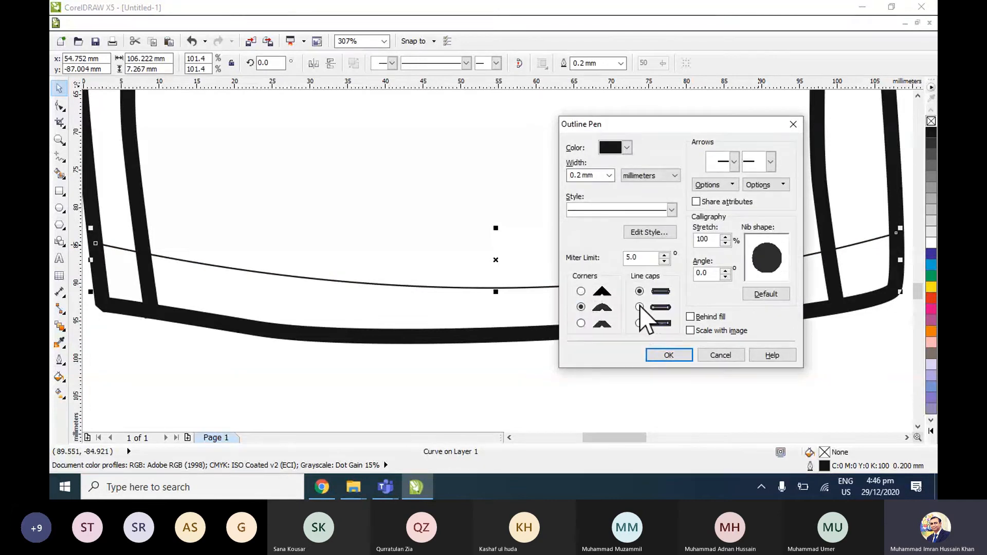
pyautogui.click(640, 307)
pyautogui.click(690, 317)
pyautogui.click(609, 175)
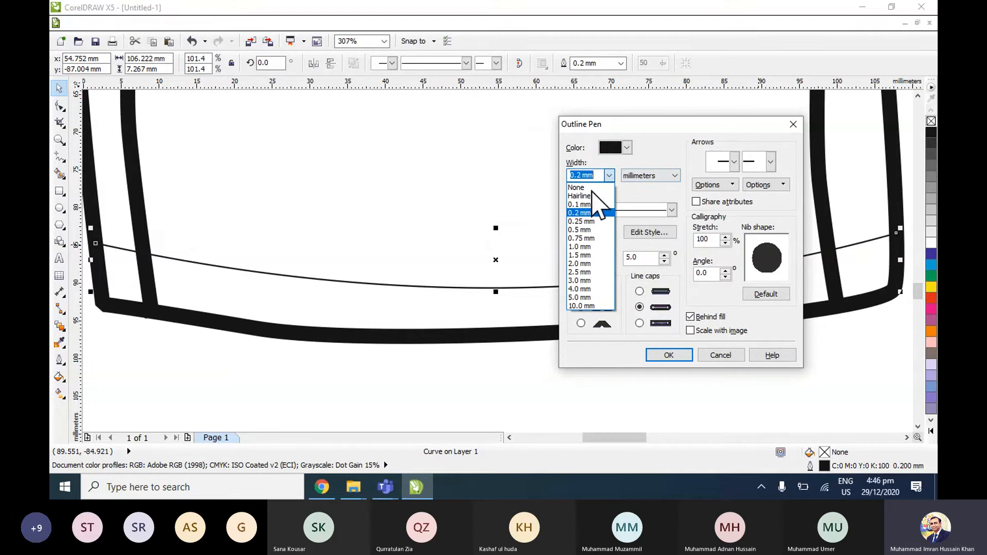
pyautogui.click(584, 264)
pyautogui.click(655, 353)
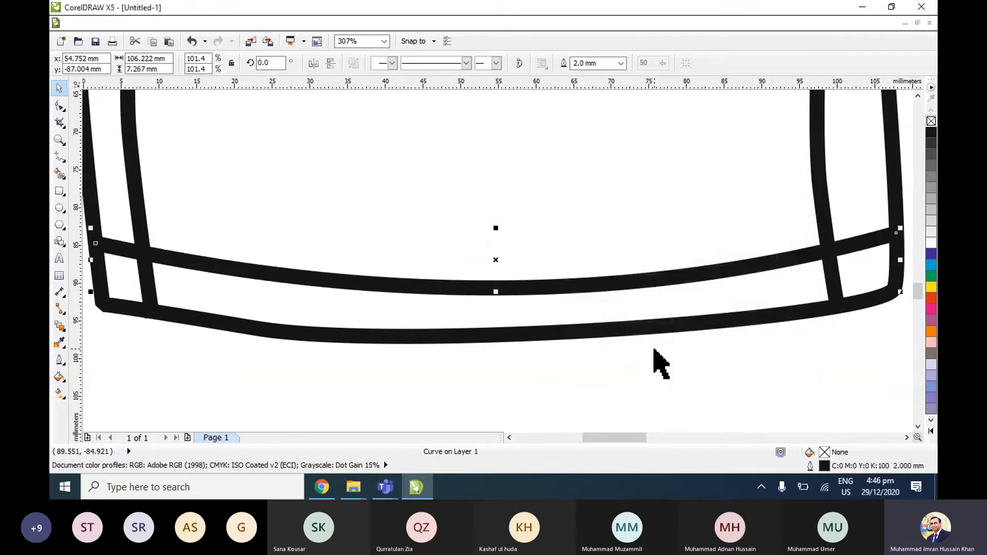
pyautogui.click(667, 372)
# Trace the flyer mask's second-lowest pleat from edge to edge with a slightly bent Bézier curve about 105 mm wide.
pyautogui.press('F4')
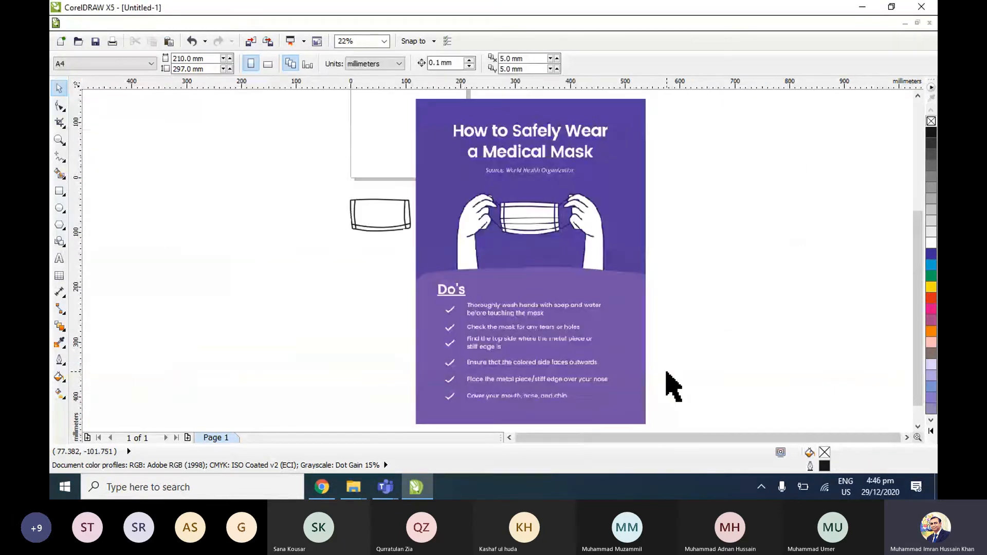
pyautogui.scroll(3, 534, 221)
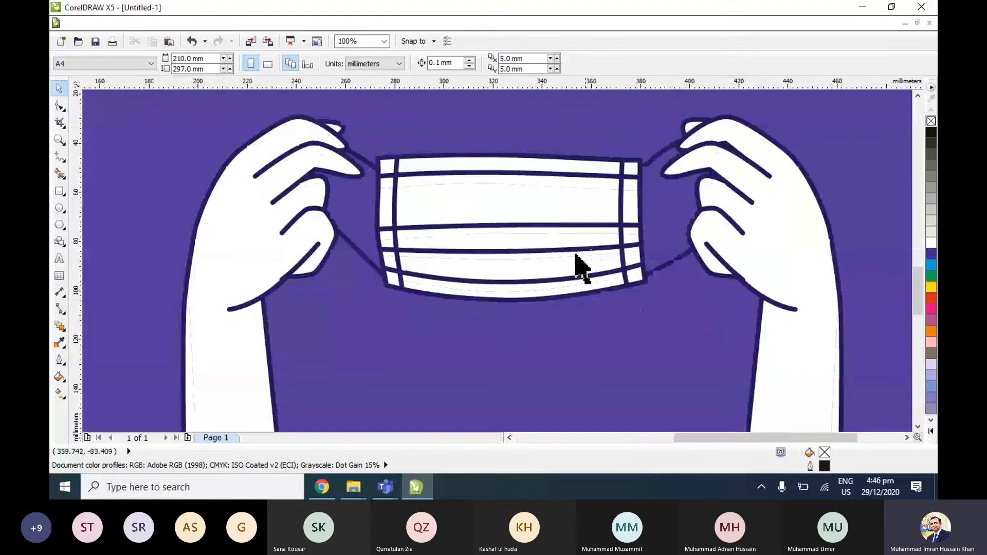
pyautogui.scroll(1, 556, 246)
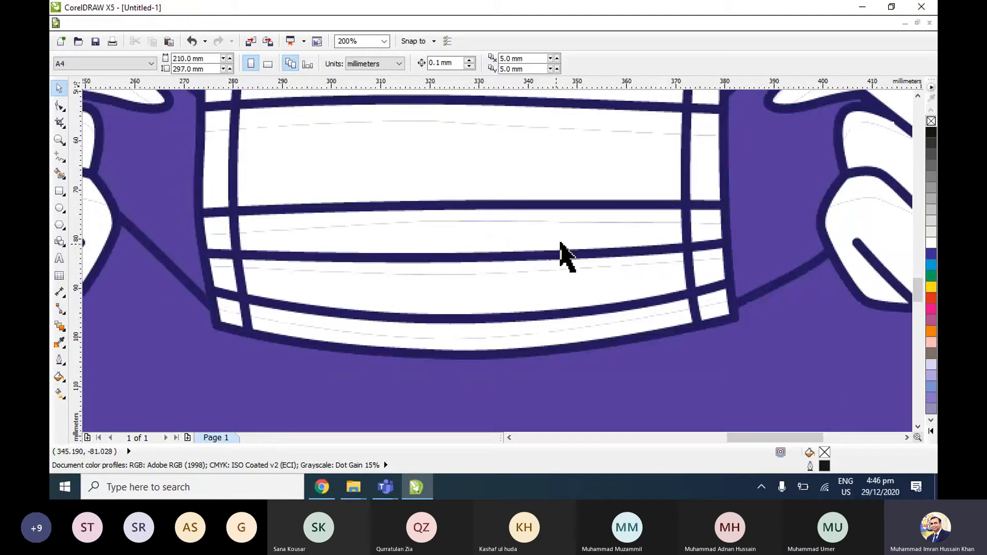
pyautogui.click(61, 156)
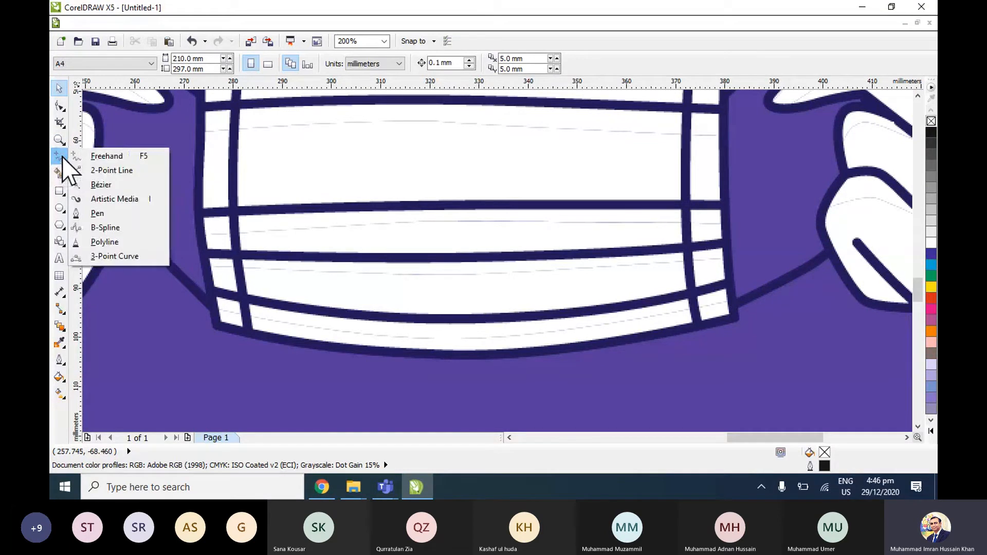
pyautogui.click(102, 185)
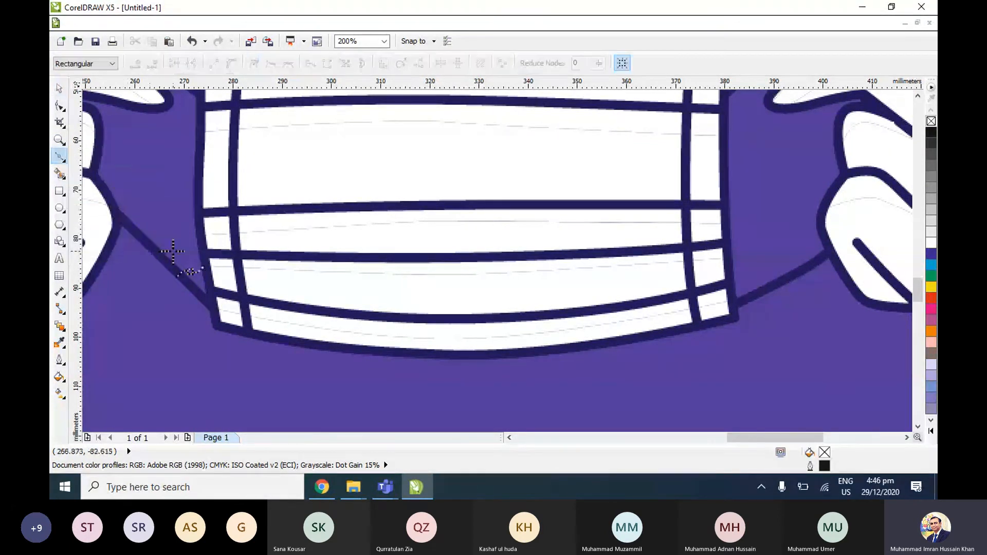
pyautogui.click(206, 253)
pyautogui.moveTo(726, 242)
pyautogui.mouseDown()
pyautogui.moveTo(746, 260)
pyautogui.moveTo(748, 228)
pyautogui.moveTo(817, 221)
pyautogui.mouseUp()
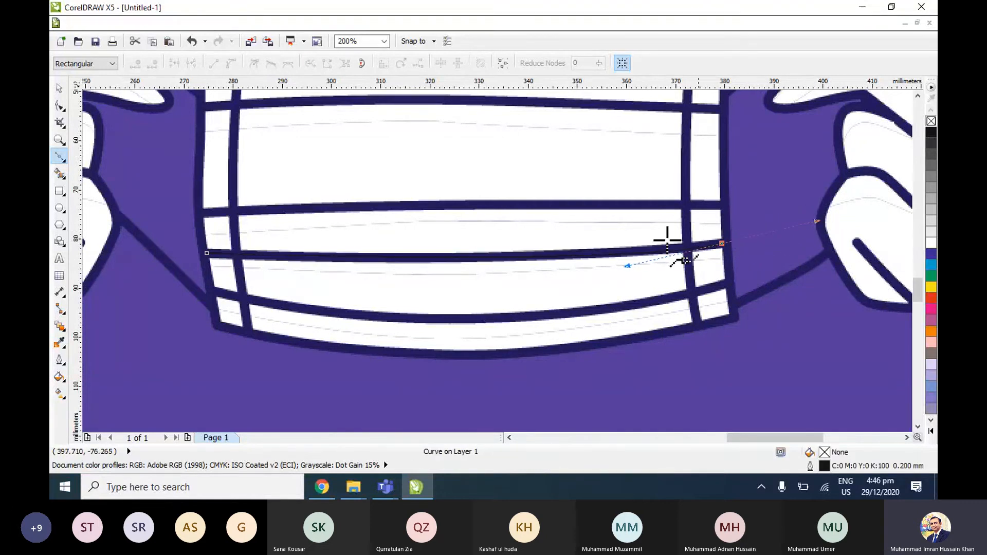
pyautogui.click(59, 89)
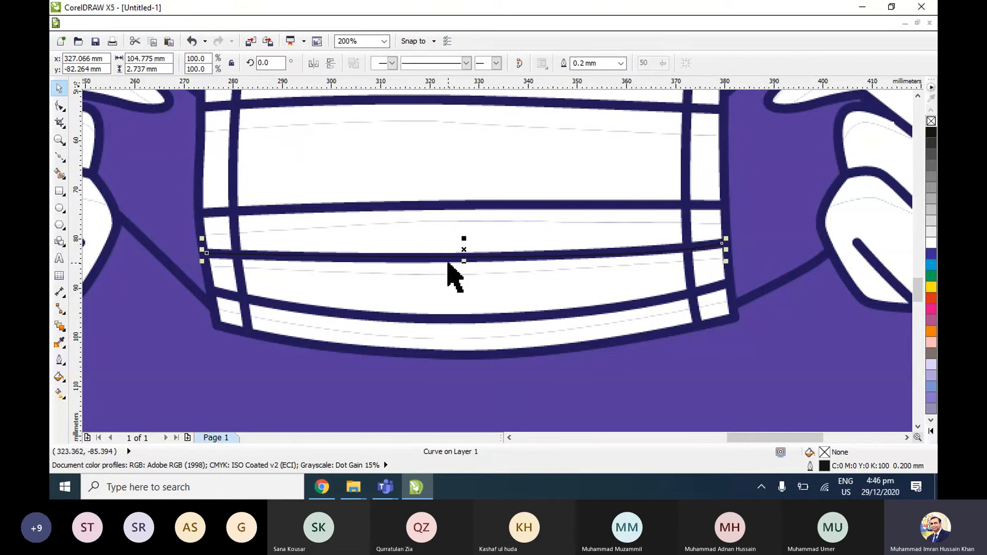
# Move the traced pleat curve off the flyer into the separate mask, just above its lowest pleat.
pyautogui.moveTo(453, 263); pyautogui.dragTo(451, 232)
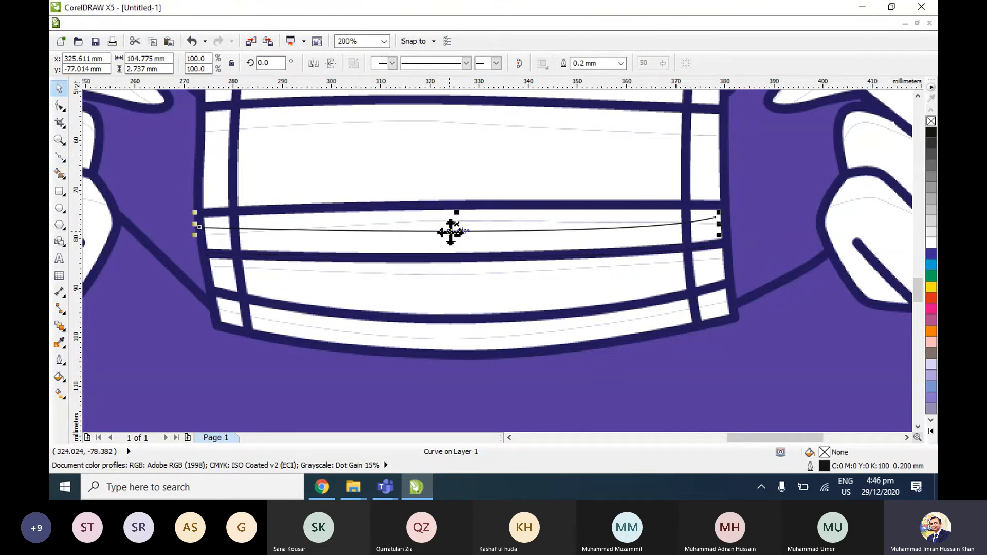
pyautogui.press('F4')
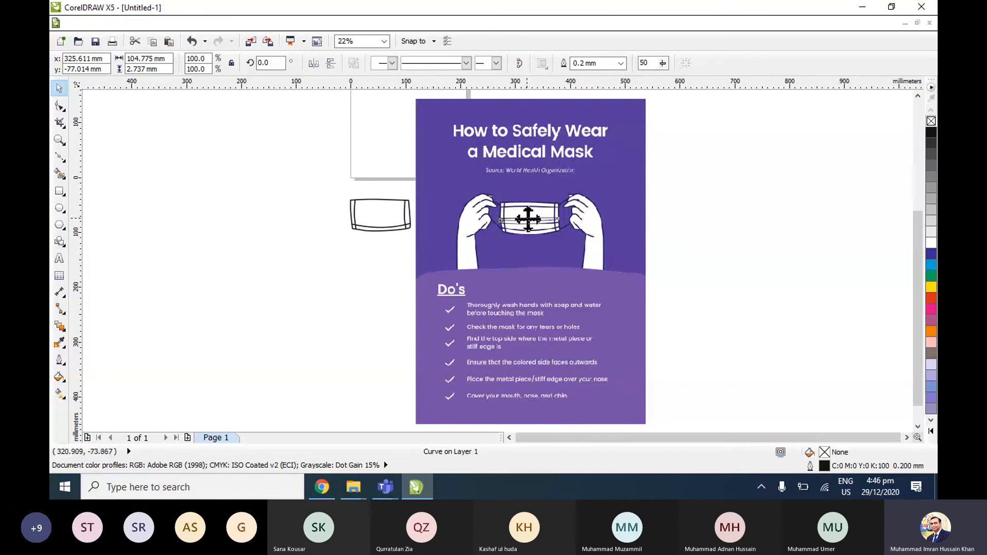
pyautogui.moveTo(528, 219); pyautogui.dragTo(379, 219)
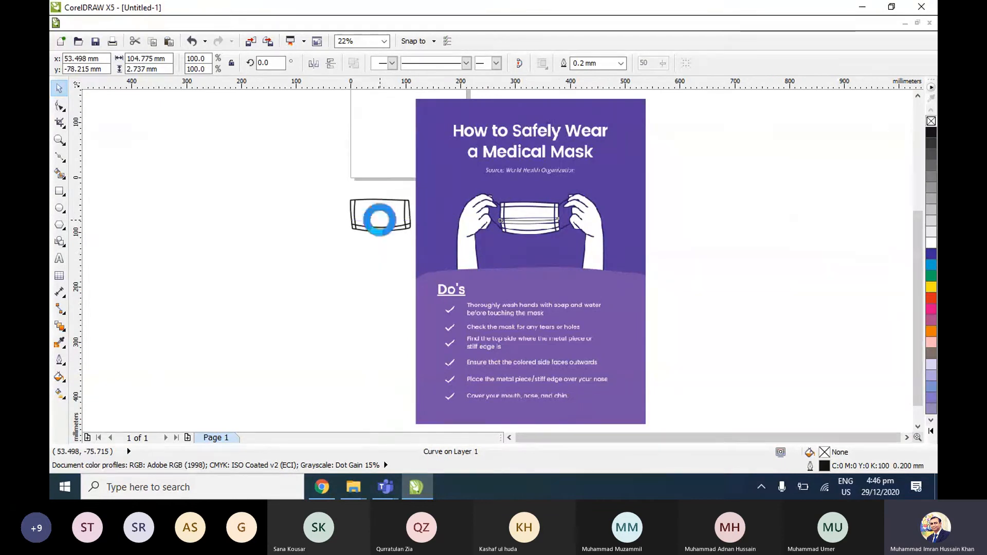
pyautogui.hotkey('shift', 'F2')
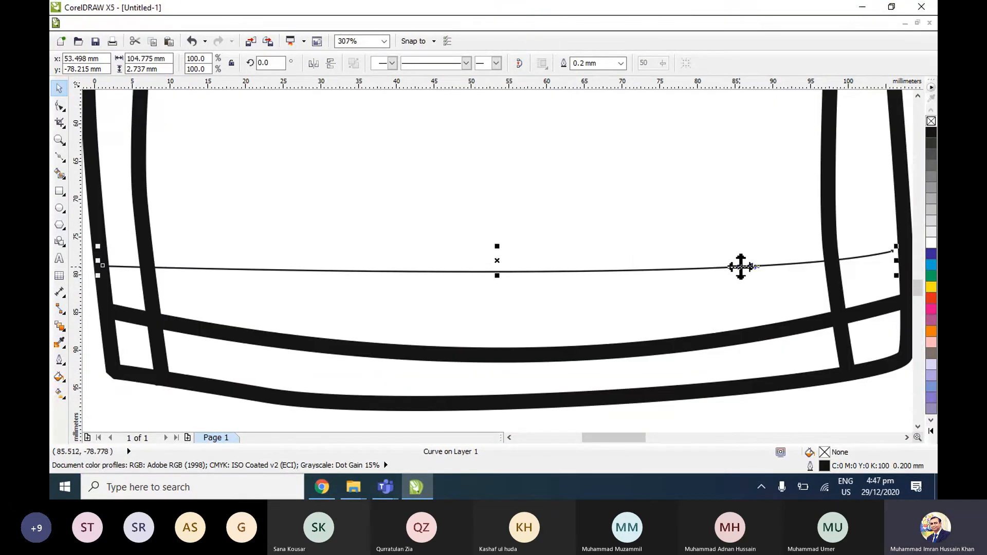
# Shift the thin pleat curve slightly right and up so both ends meet the mask's side edges.
pyautogui.press('Right')
pyautogui.press('Right')
pyautogui.press('Right')
pyautogui.press('Right')
pyautogui.press('Right')
pyautogui.press('Right')
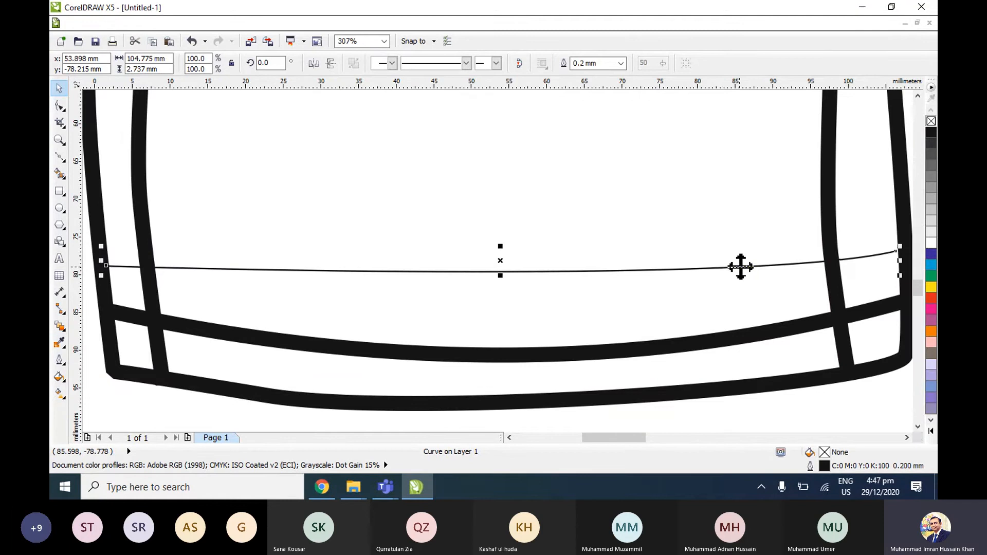
pyautogui.press('Up')
pyautogui.press('Right')
pyautogui.press('Right')
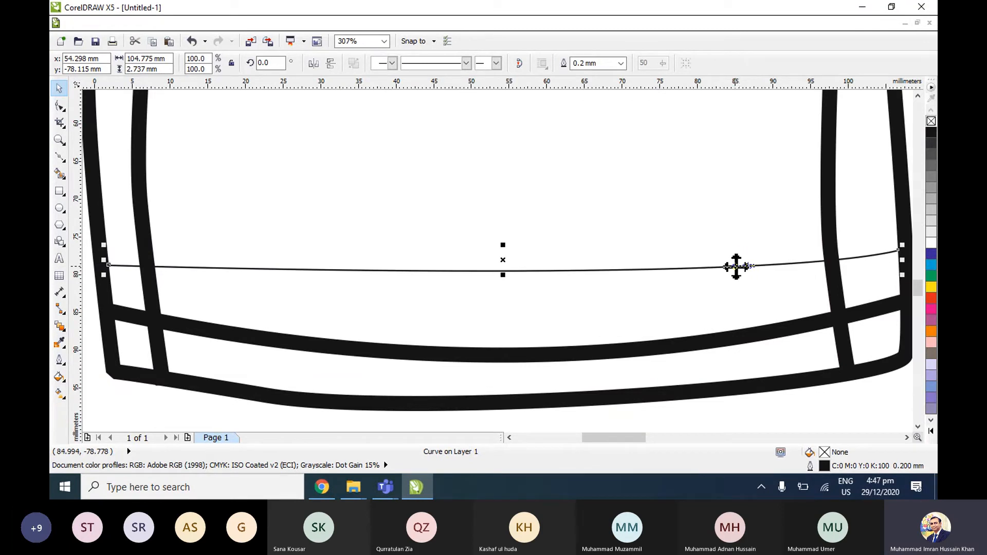
# Give the second-lowest pleat a 2.0 mm outline behind the fill with rounded corners and caps, and nudge it up 0.1 mm.
pyautogui.press('F12')
pyautogui.click(609, 175)
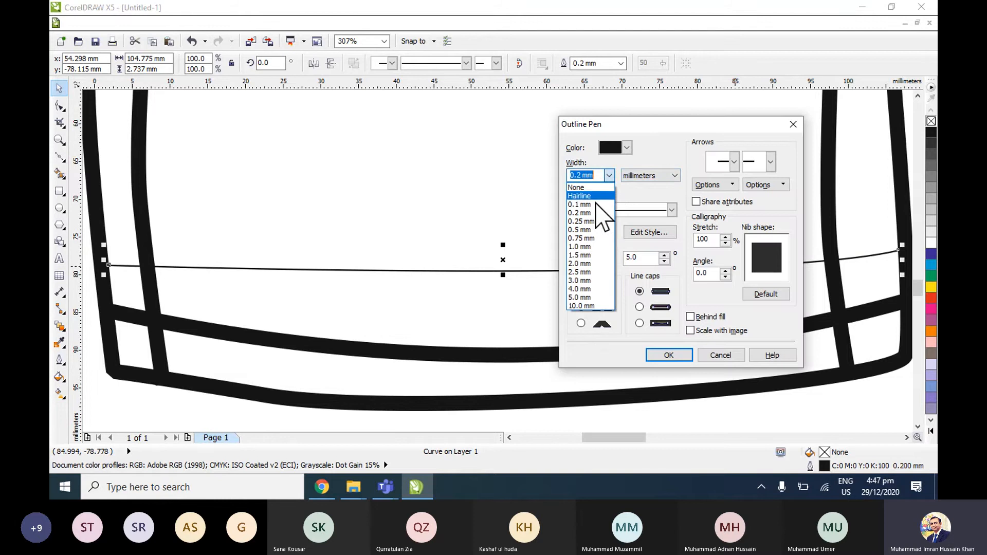
pyautogui.click(592, 278)
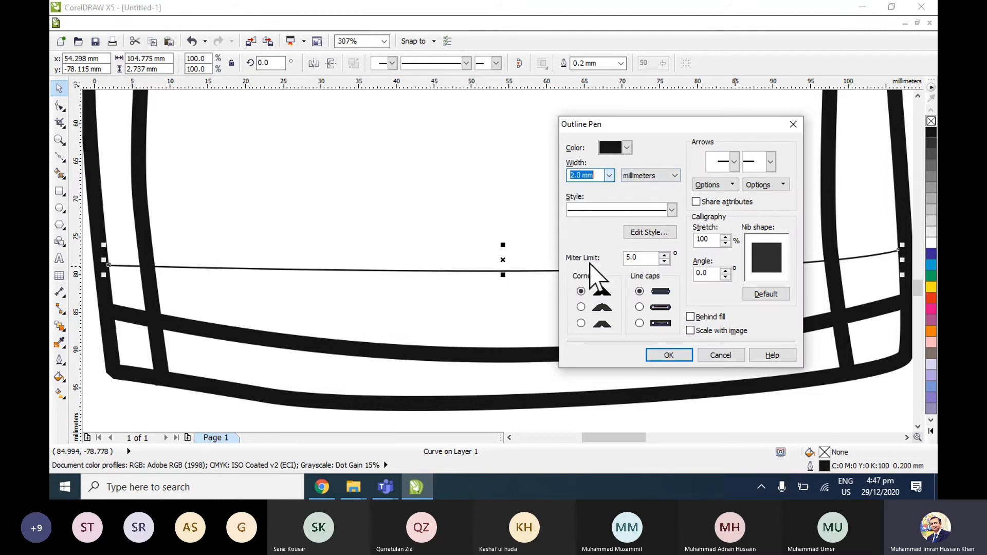
pyautogui.click(599, 308)
pyautogui.click(650, 310)
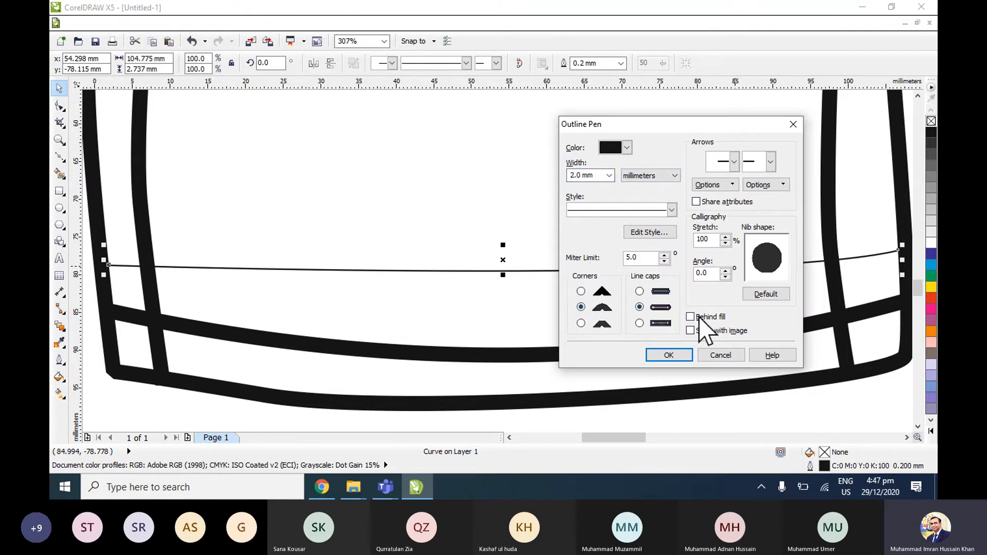
pyautogui.click(691, 317)
pyautogui.click(670, 357)
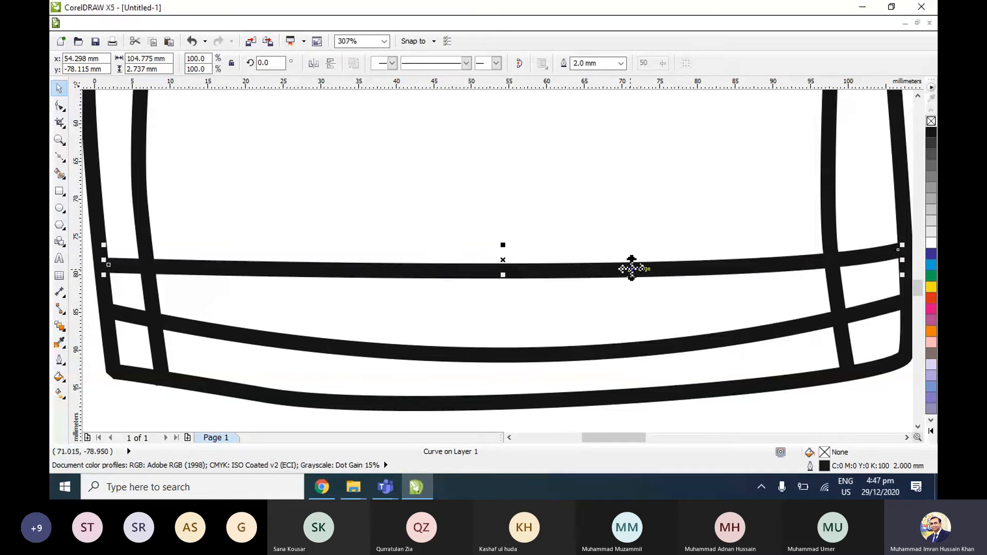
pyautogui.press('Up')
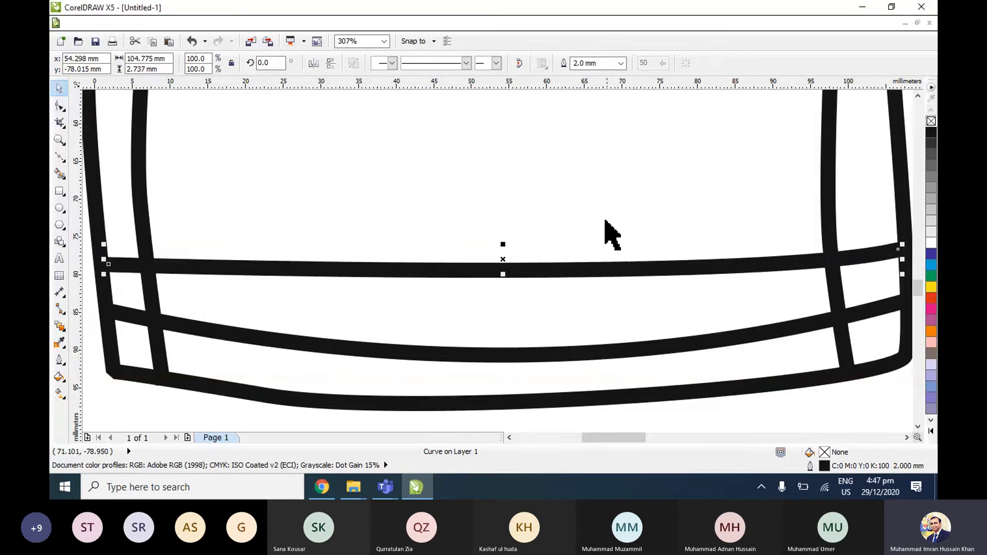
pyautogui.click(713, 295)
pyautogui.press('F4')
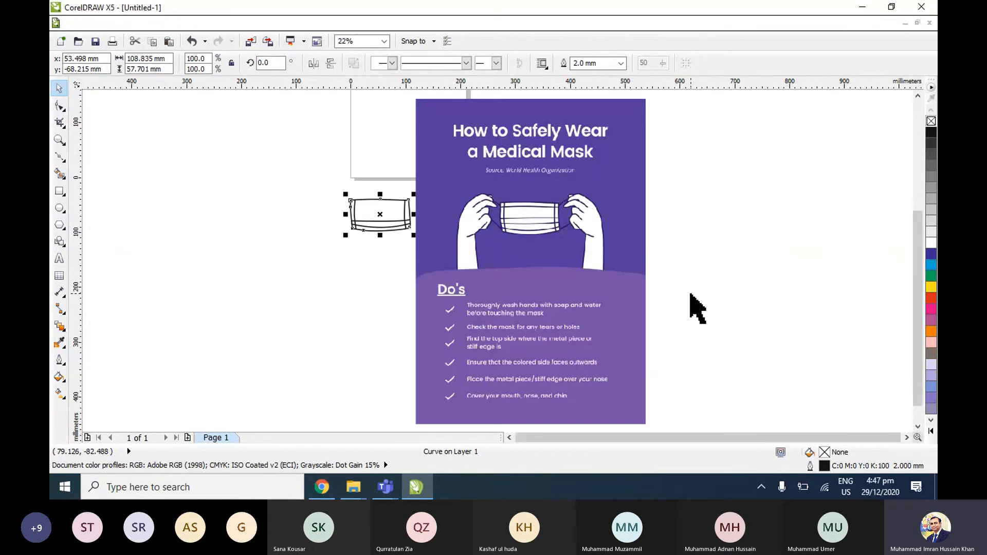
pyautogui.click(710, 248)
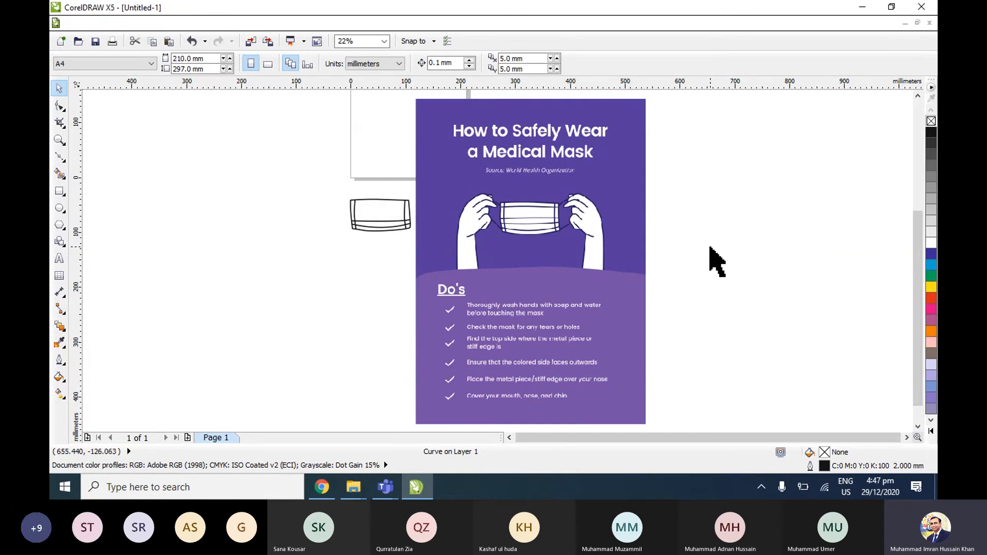
# Compare the flyer's mask with the separate mask drawing and examine which pleats remain.
pyautogui.click(524, 224)
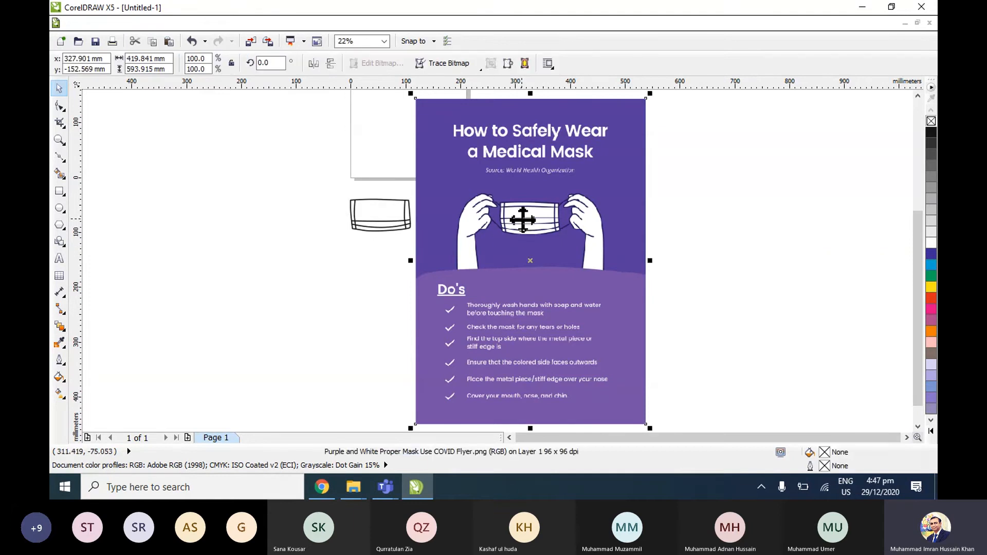
pyautogui.moveTo(517, 218); pyautogui.dragTo(517, 218)
pyautogui.scroll(4, 517, 218)
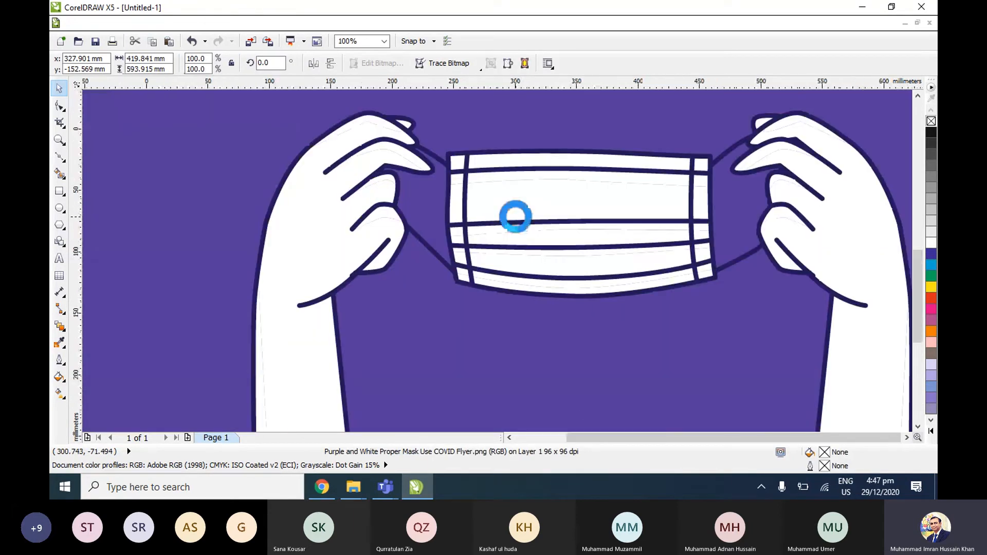
pyautogui.click(266, 259)
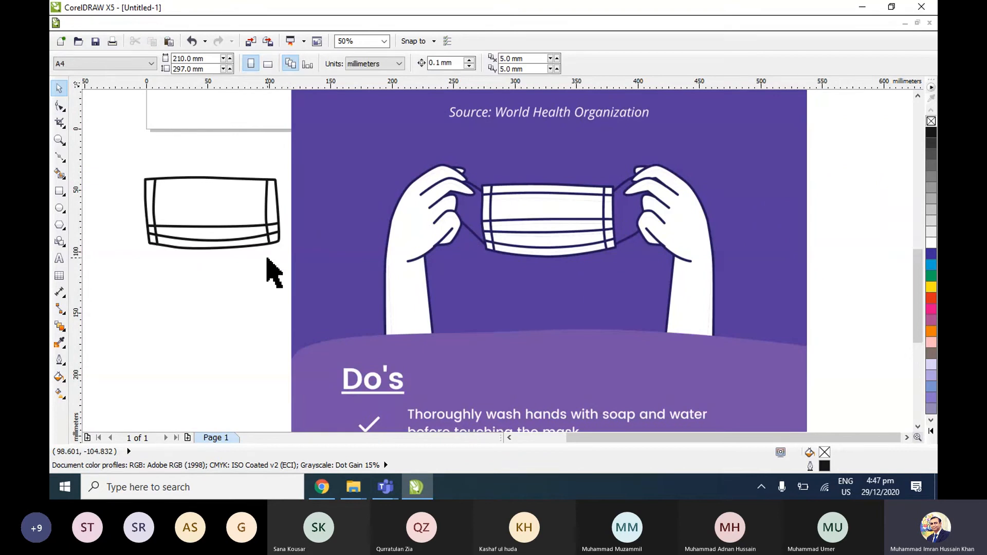
pyautogui.scroll(-2, 267, 258)
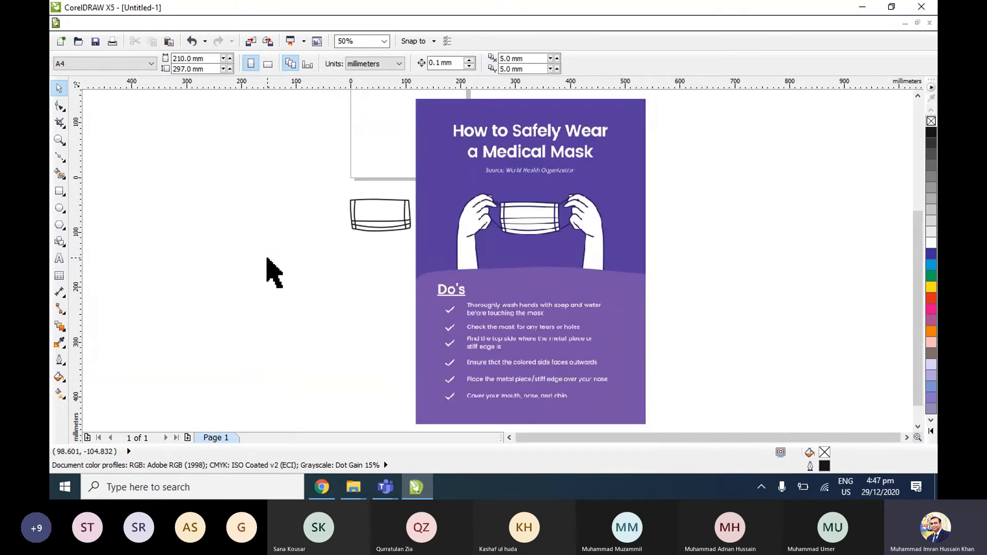
pyautogui.click(512, 269)
pyautogui.click(353, 194)
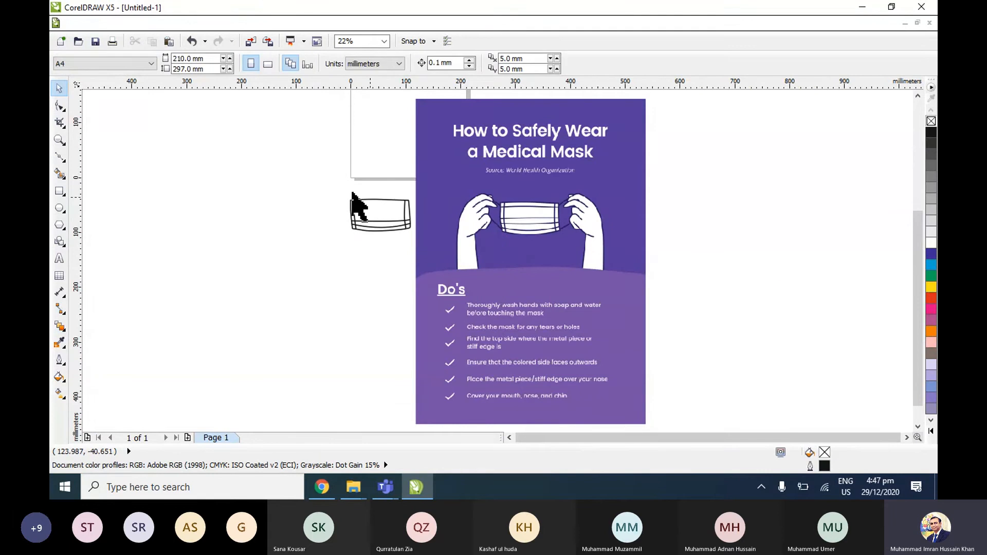
pyautogui.scroll(2, 345, 190)
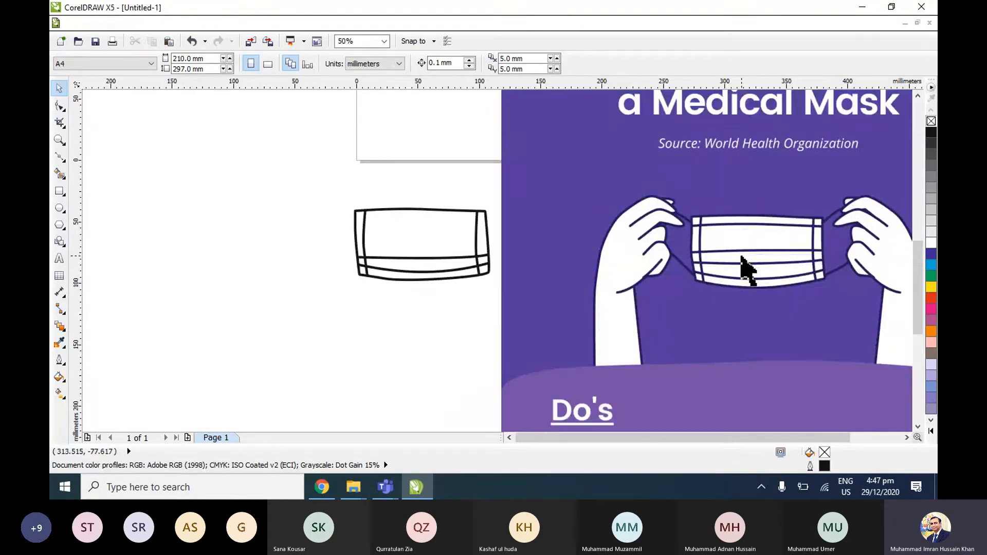
pyautogui.scroll(2, 772, 275)
pyautogui.scroll(-2, 775, 278)
pyautogui.scroll(2, 775, 278)
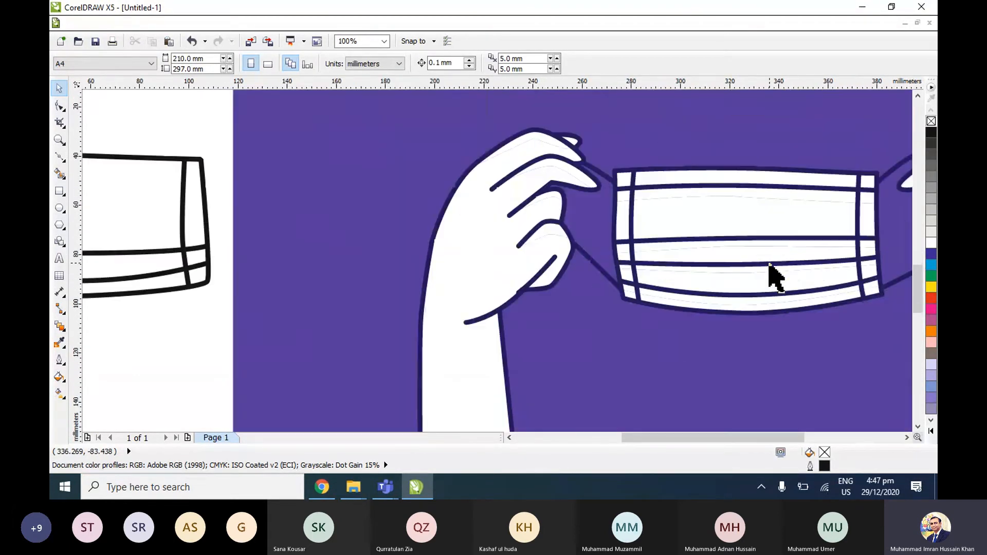
pyautogui.click(454, 320)
pyautogui.hotkey('shift', 'F2')
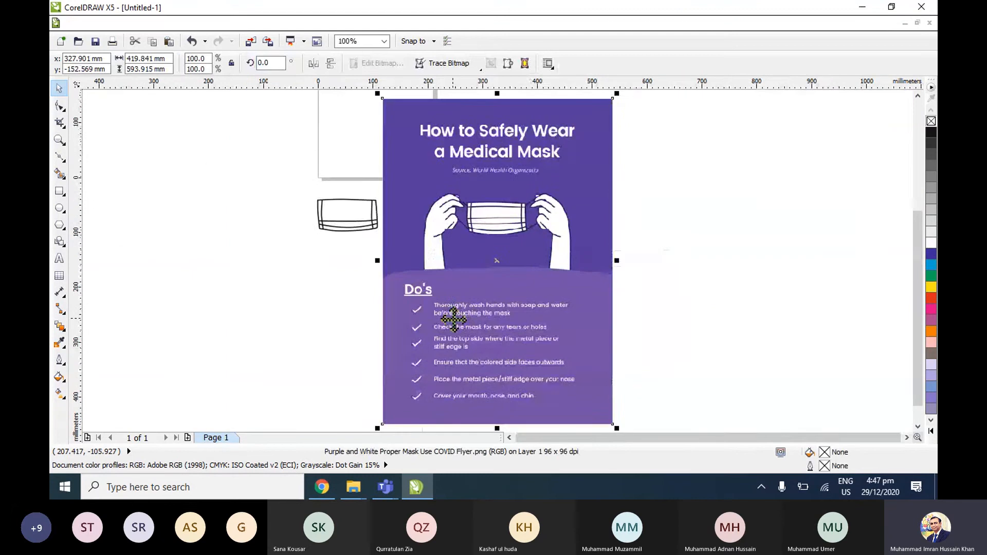
pyautogui.scroll(4, 492, 221)
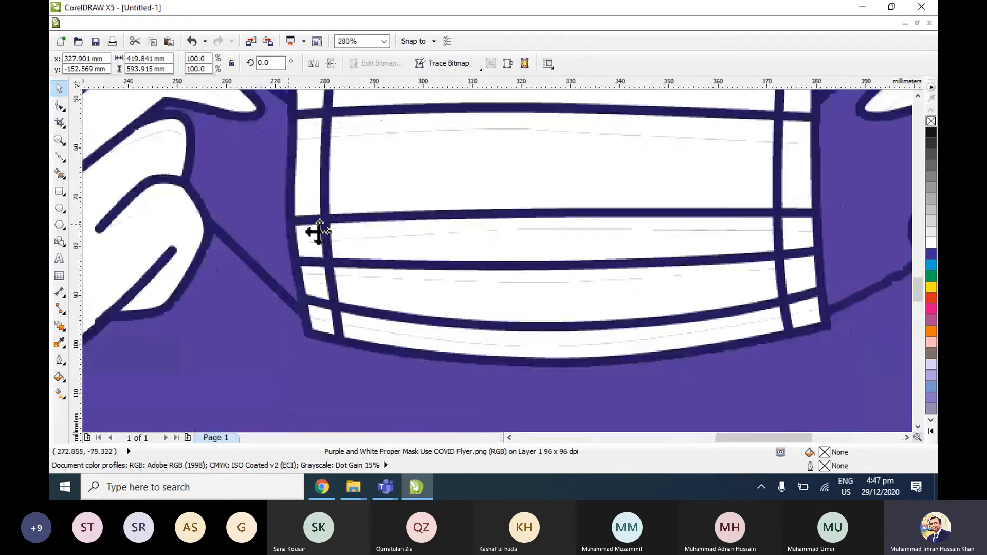
# Move the flyer image about 81 mm right and 31 mm up, away from the separate mask.
pyautogui.moveTo(319, 232); pyautogui.dragTo(654, 265)
pyautogui.scroll(-1, 467, 273)
pyautogui.moveTo(448, 331); pyautogui.dragTo(474, 238)
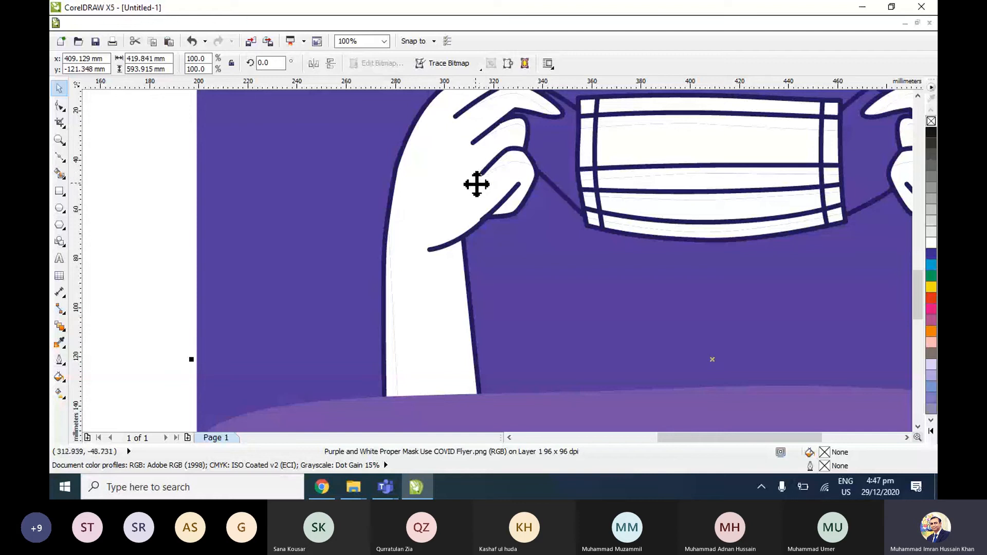
pyautogui.scroll(-1, 476, 185)
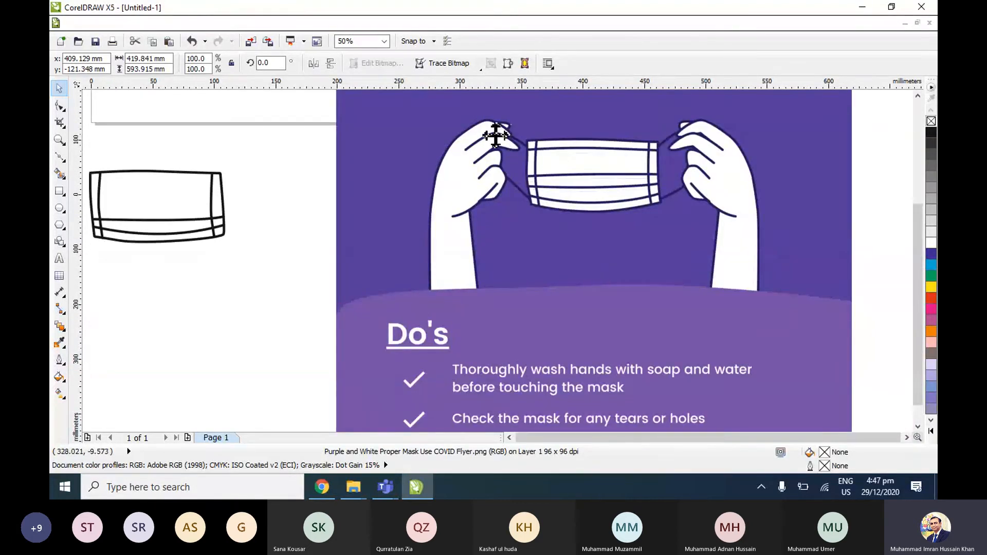
# Trace the outer edge of the flyer's left-side arm with the Pen tool, from the forearm's lower end up to the top knuckle.
pyautogui.scroll(-1, 406, 206)
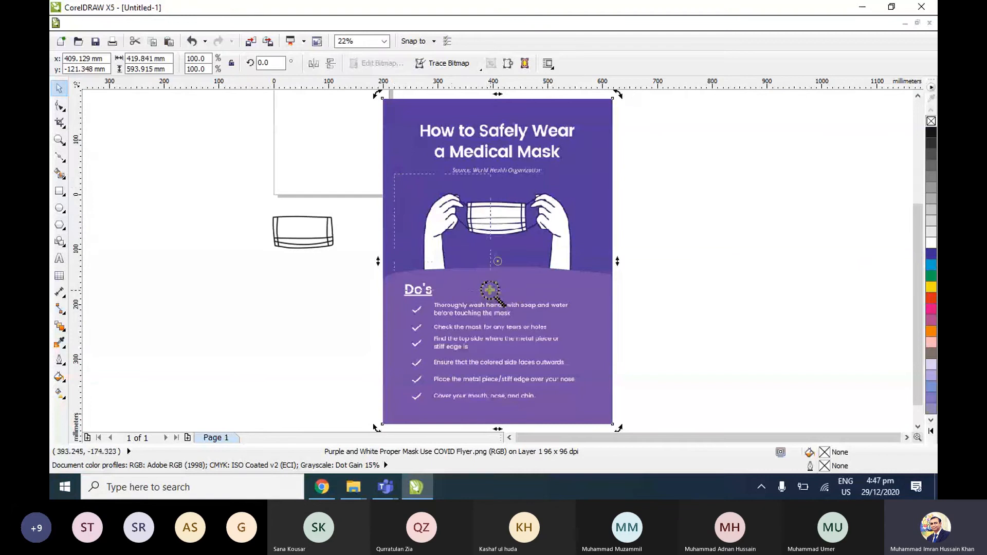
pyautogui.scroll(1, 492, 291)
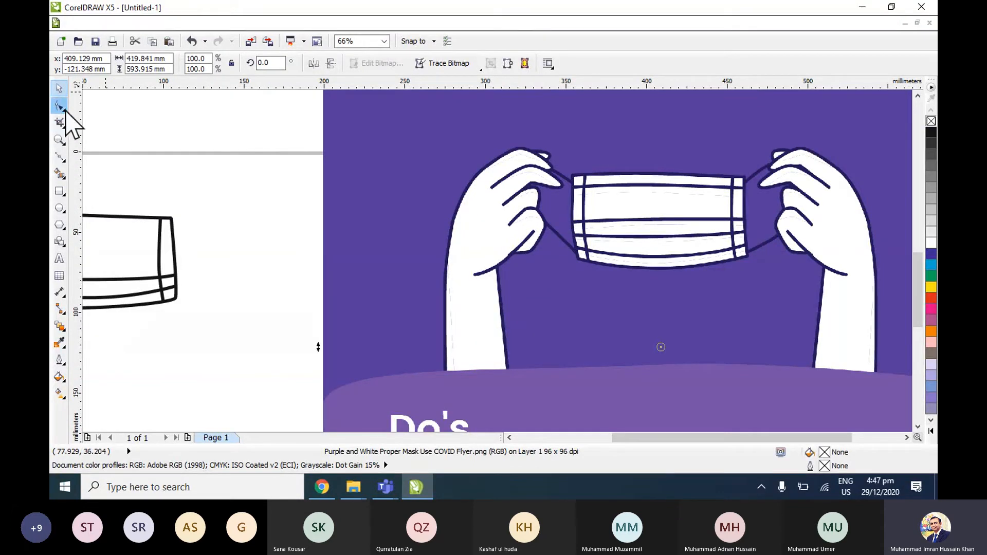
pyautogui.click(65, 161)
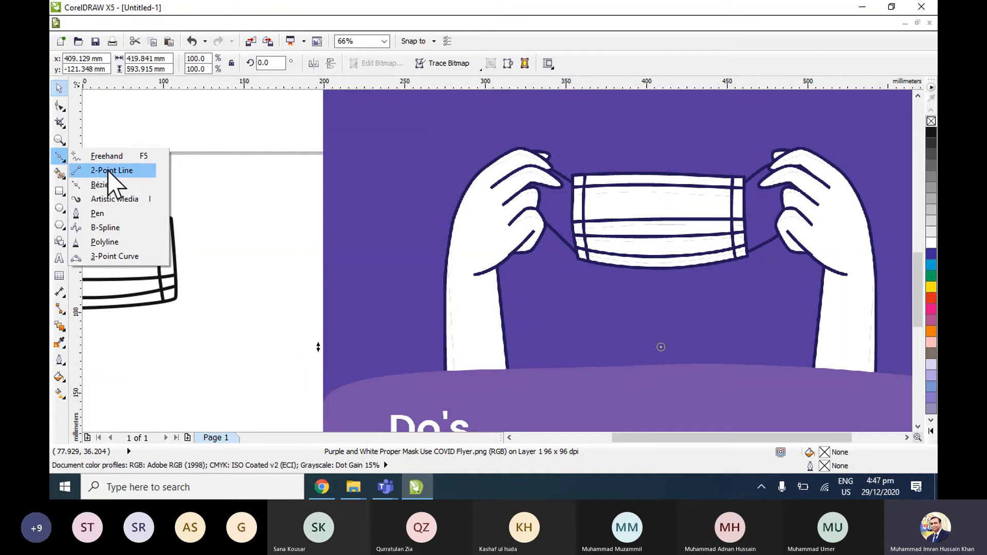
pyautogui.click(98, 214)
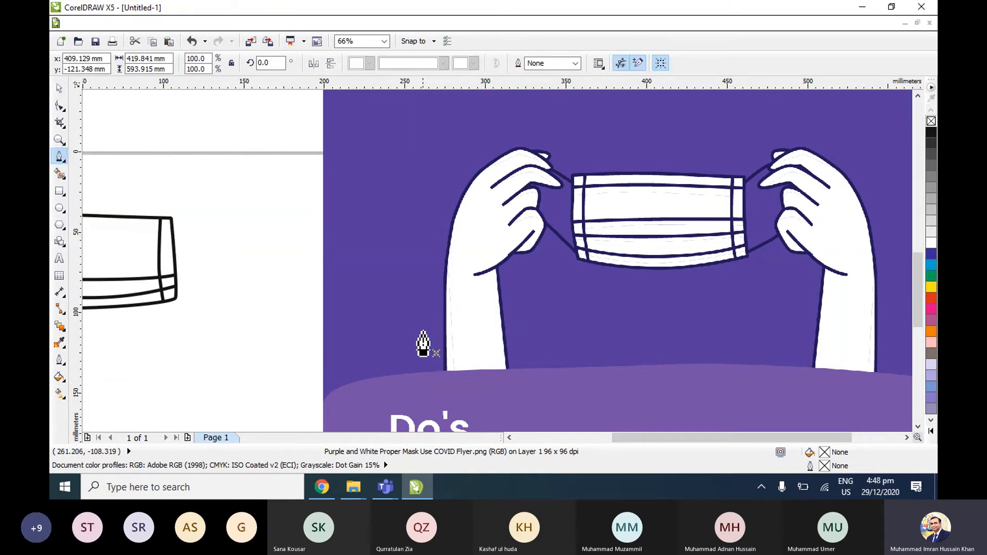
pyautogui.click(445, 369)
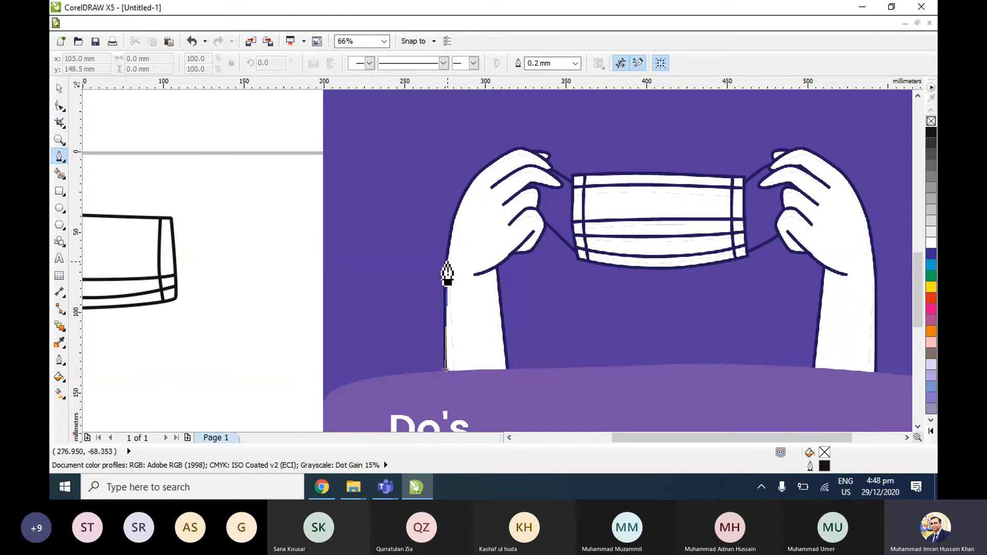
pyautogui.moveTo(447, 263); pyautogui.dragTo(474, 177)
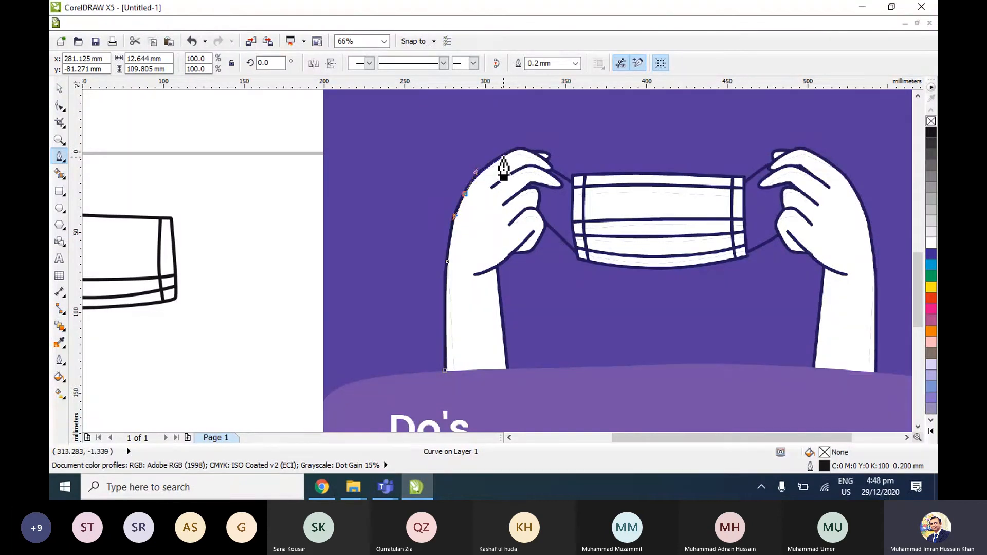
pyautogui.click(515, 148)
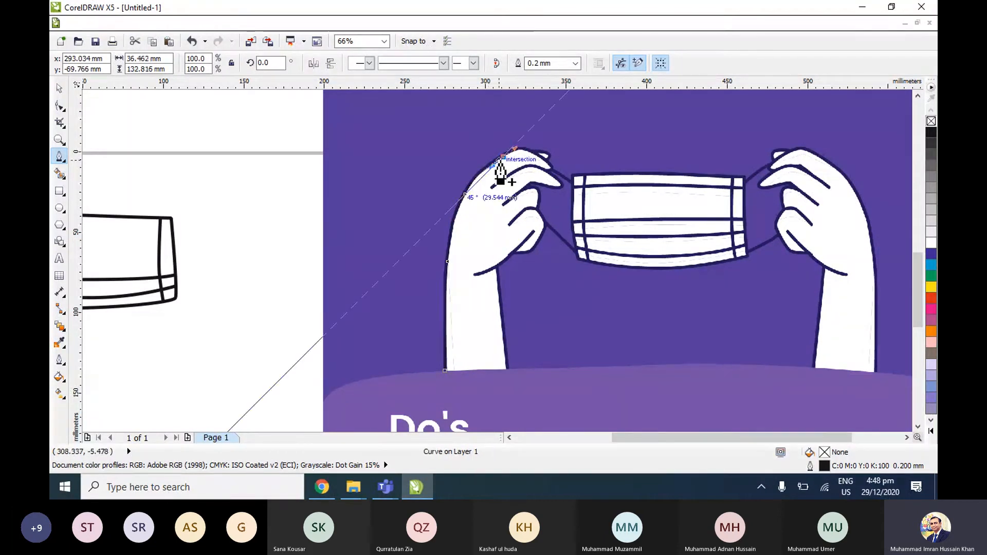
pyautogui.scroll(4, 514, 160)
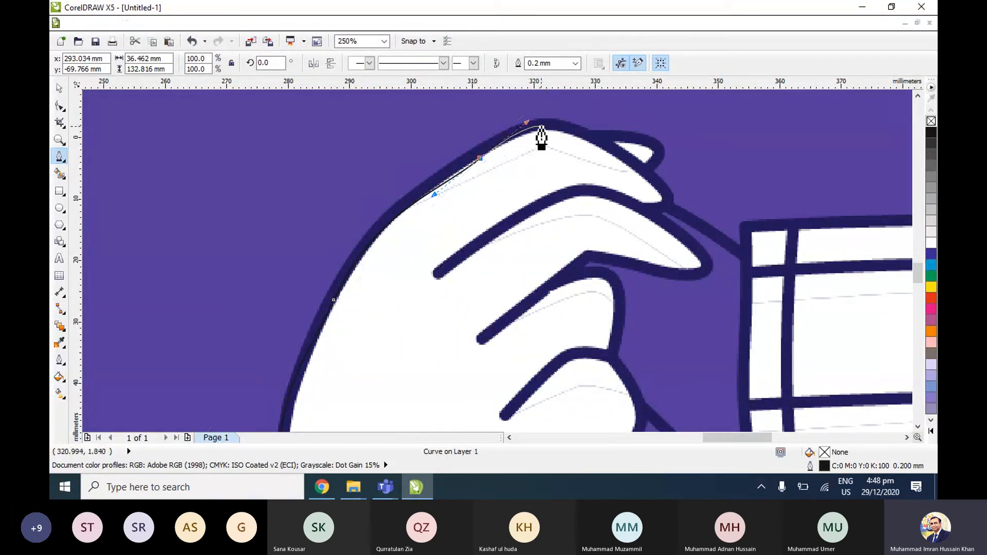
pyautogui.click(549, 125)
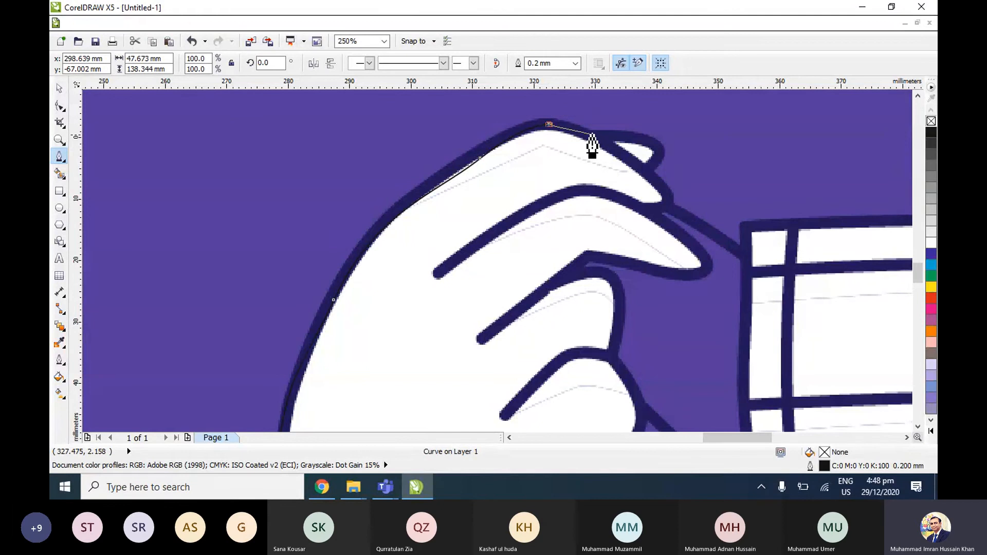
# Continue the path around the index fingertip and back along the finger's lower edge, ending it at the crease's inner end.
pyautogui.moveTo(595, 138); pyautogui.dragTo(632, 165)
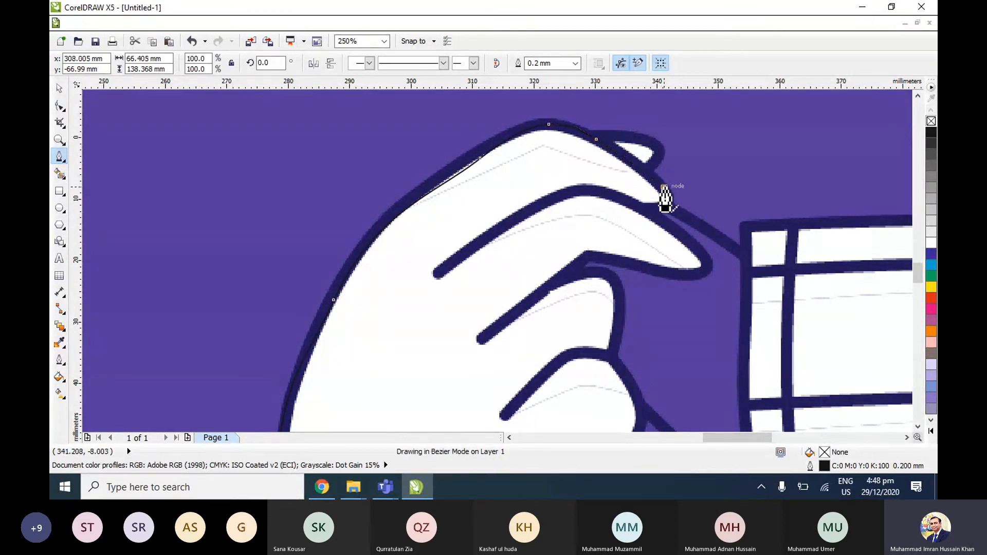
pyautogui.click(665, 203)
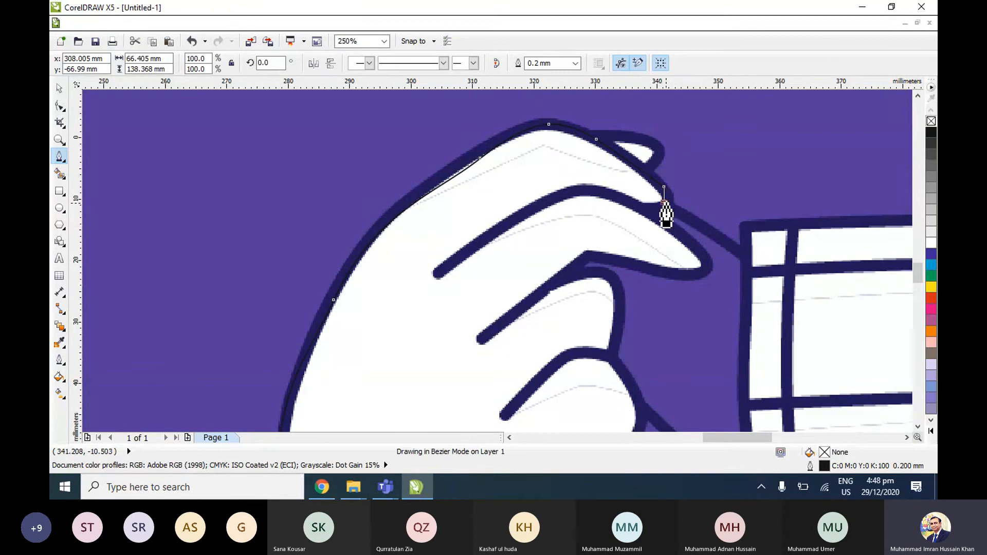
pyautogui.hotkey('ctrl', 'z')
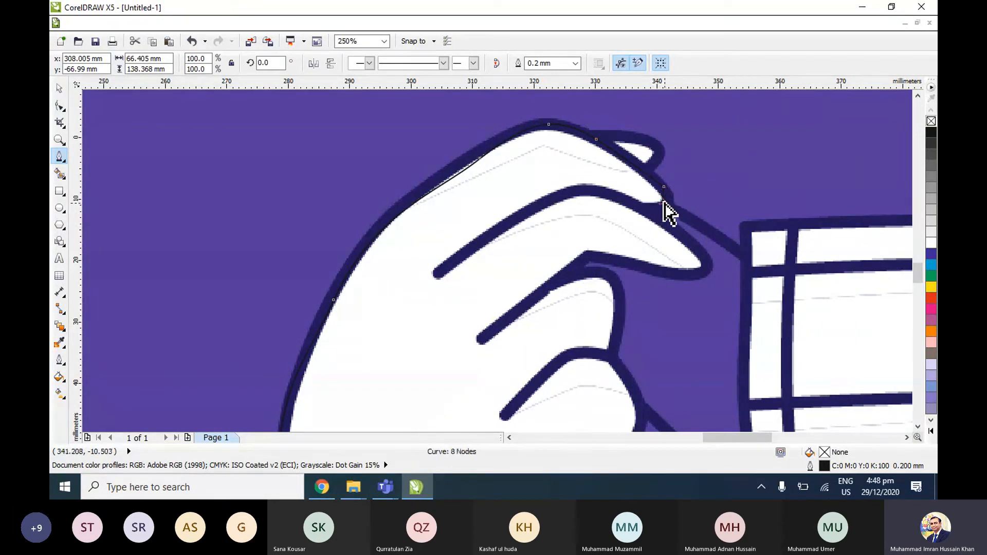
pyautogui.click(665, 187)
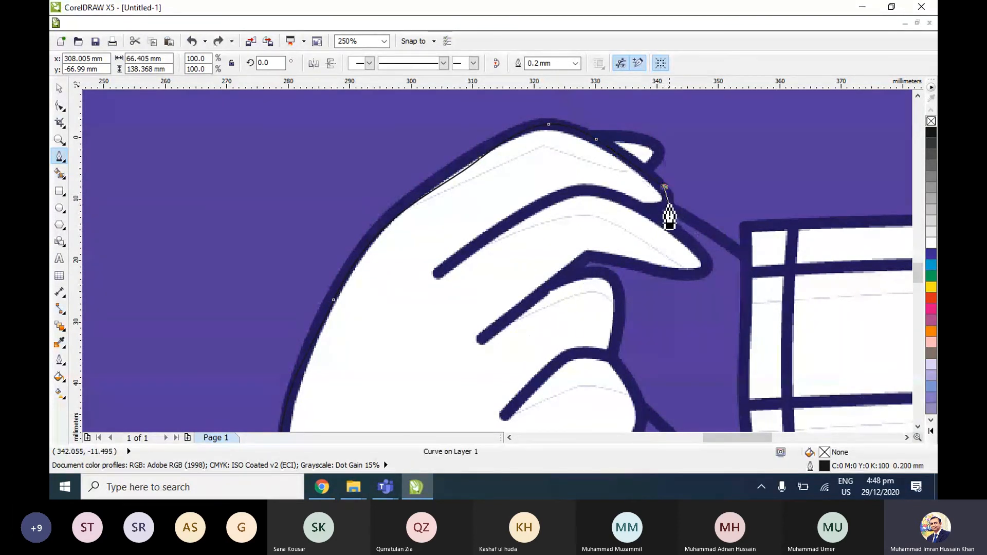
pyautogui.moveTo(669, 205); pyautogui.dragTo(661, 209)
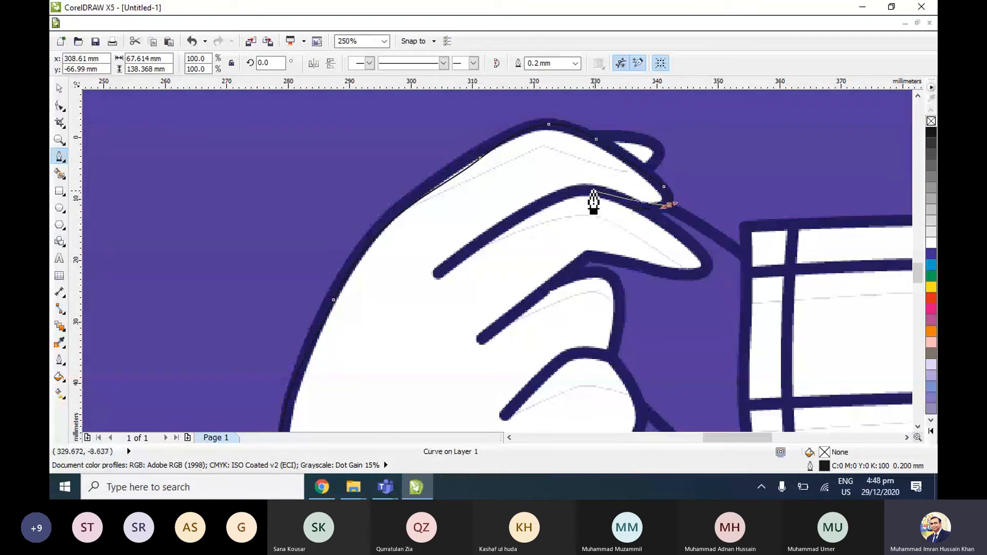
pyautogui.moveTo(595, 193); pyautogui.dragTo(554, 186)
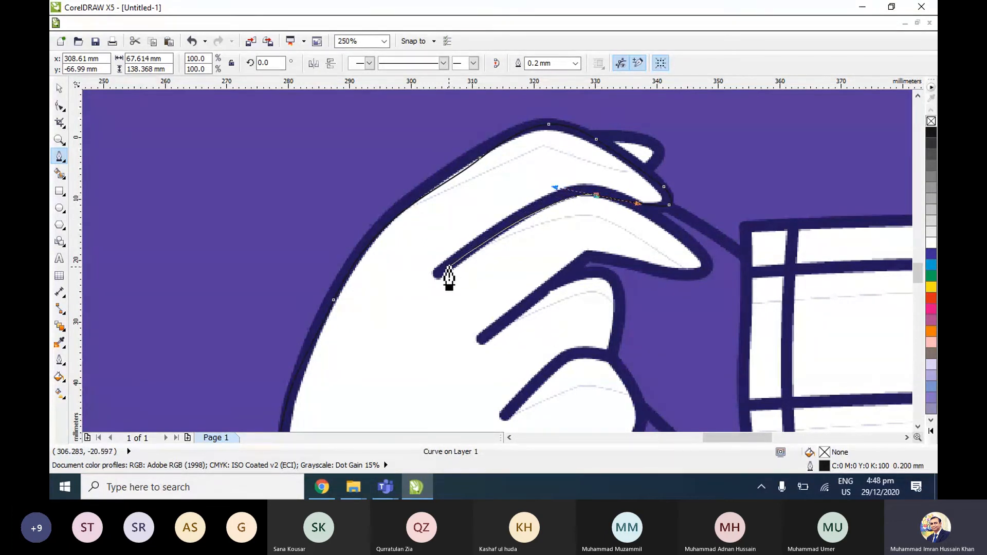
pyautogui.click(441, 273)
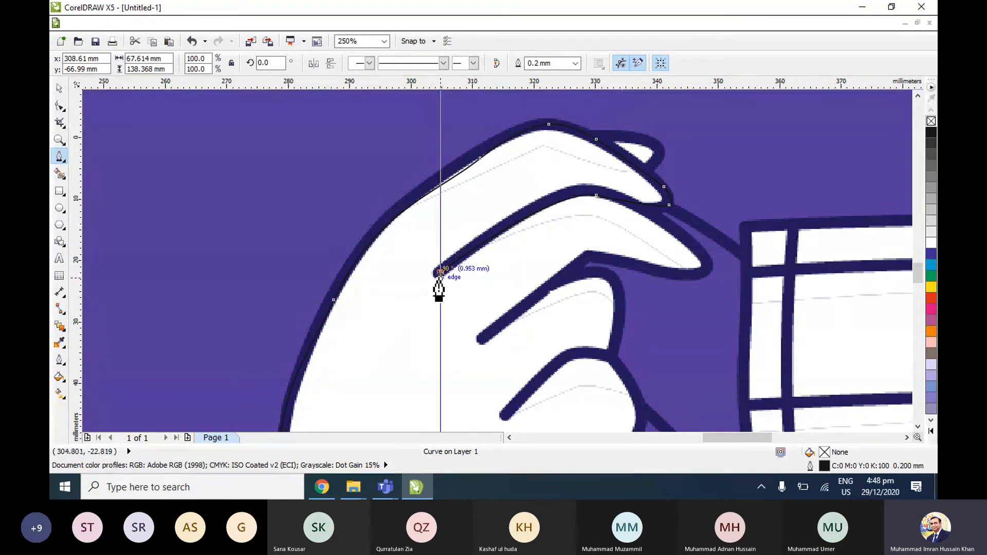
pyautogui.doubleClick(440, 280)
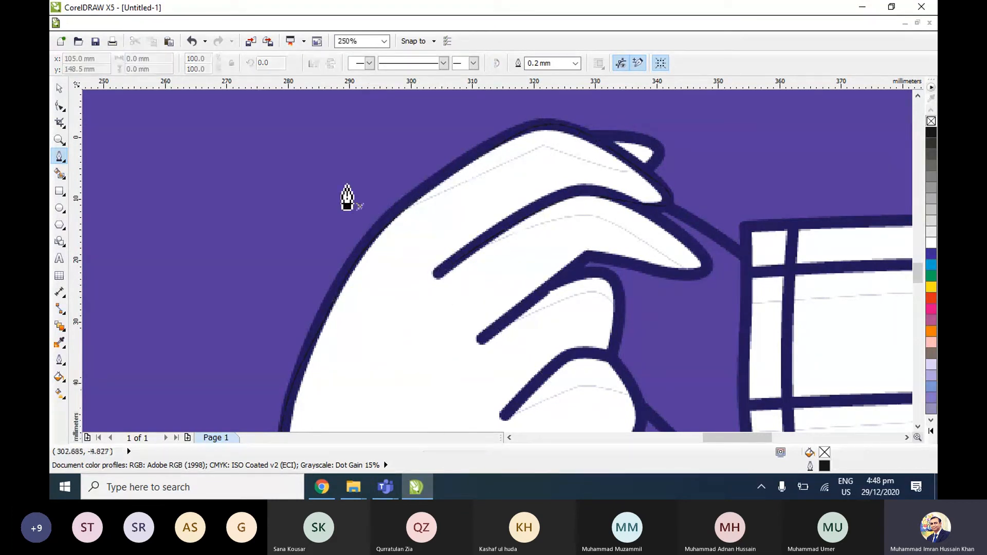
# Select the traced hand curve and move it about 1.9 mm left and 0.6 mm up.
pyautogui.click(59, 89)
pyautogui.click(636, 175)
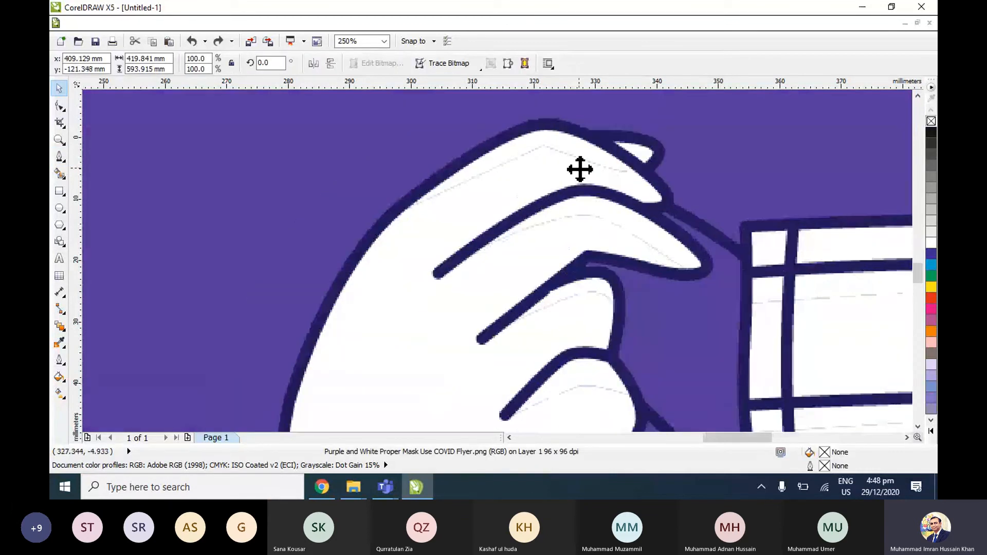
pyautogui.click(610, 170)
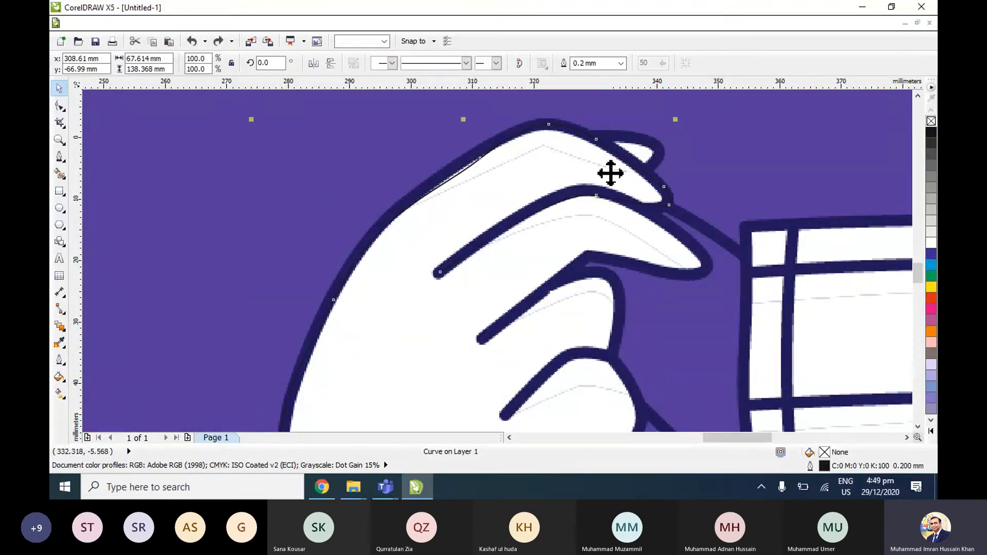
pyautogui.moveTo(577, 142); pyautogui.dragTo(565, 140)
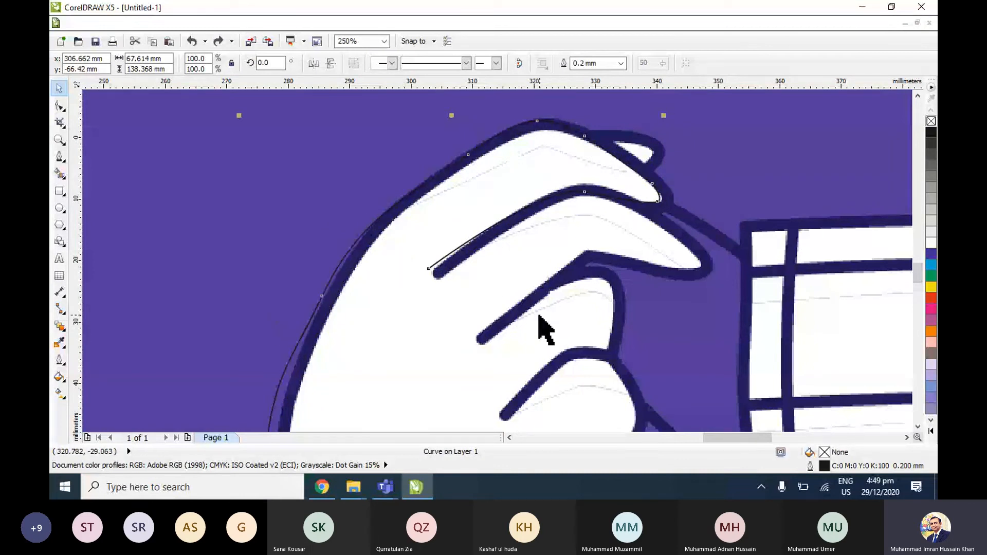
# Nudge the traced hand curve 1.3 mm right so it lies over the flyer's arm outline.
pyautogui.press('Right')
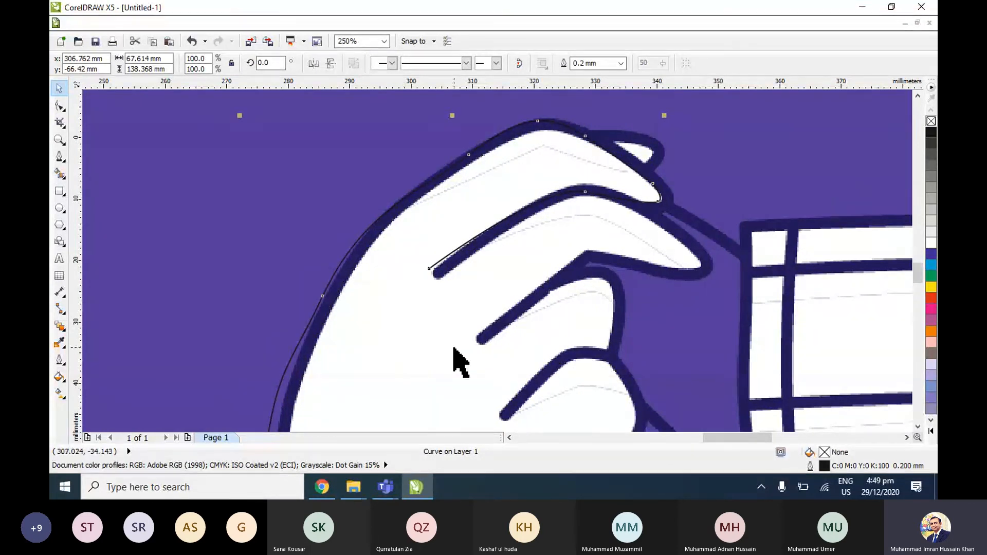
pyautogui.hotkey('shift', 'F2')
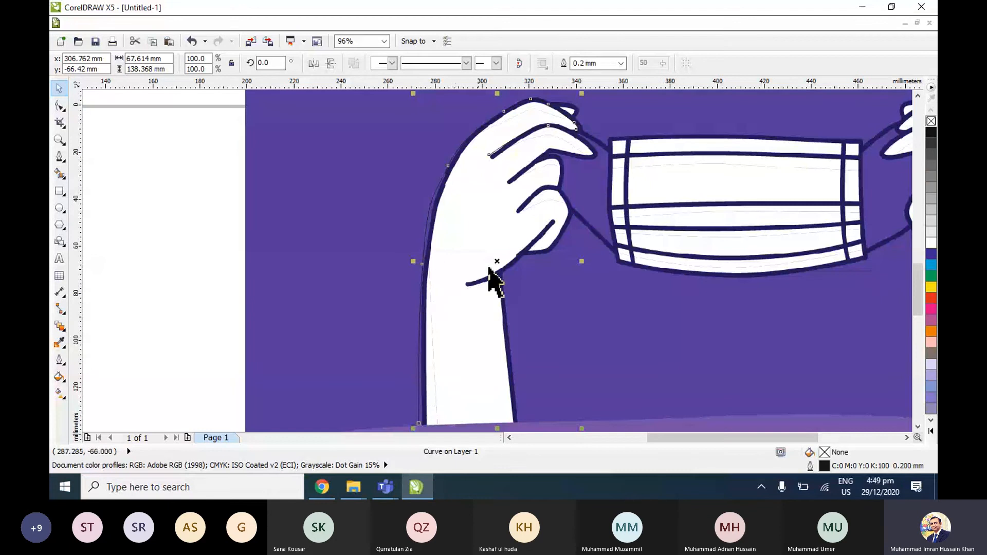
pyautogui.press('Right')
pyautogui.press('Right')
pyautogui.press('Right')
pyautogui.press('Right')
pyautogui.press('Right')
pyautogui.press('Right')
pyautogui.press('Right')
pyautogui.press('Right')
pyautogui.press('Right')
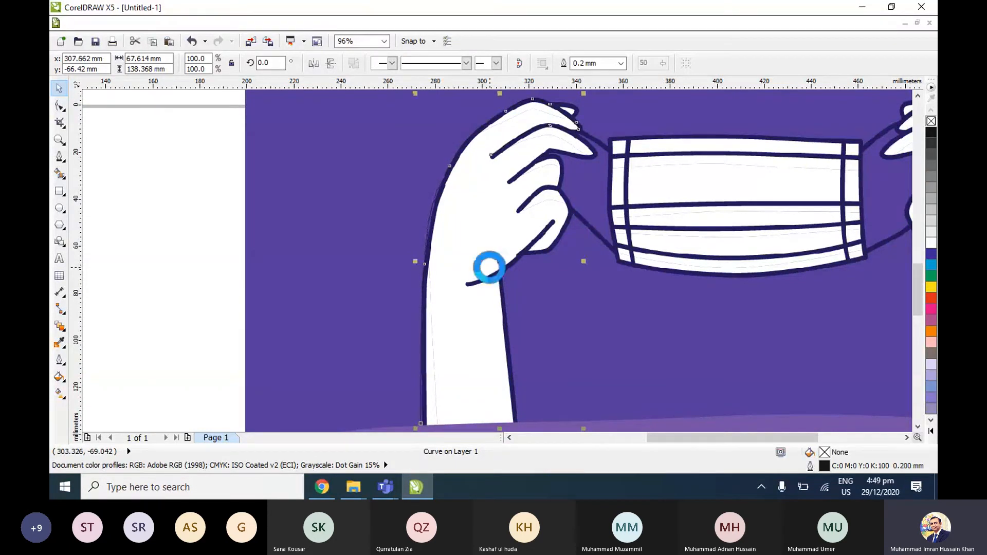
pyautogui.press('Right')
pyautogui.press('Right')
pyautogui.press('Right')
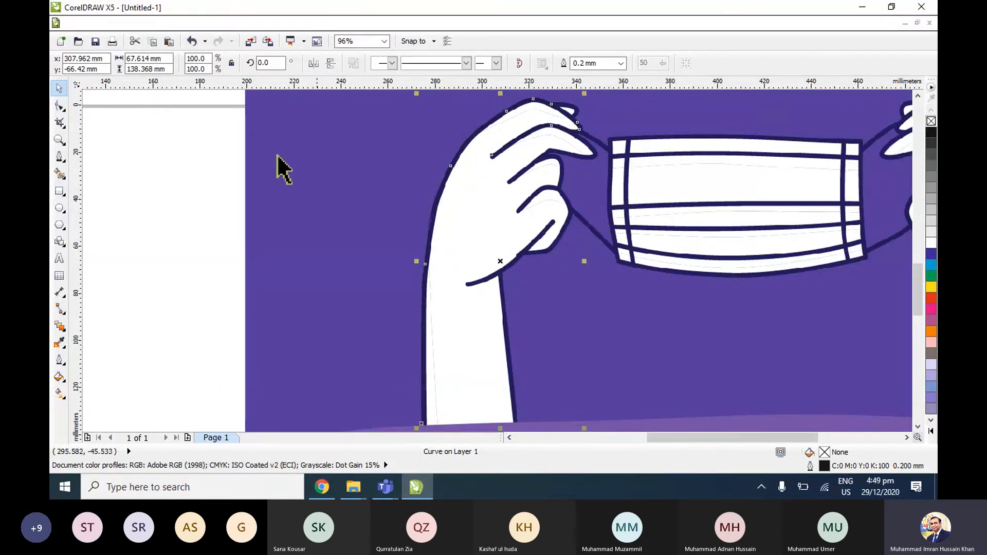
# Shift the curve's wrist node slightly right with the Shape tool and adjust its upper handle to follow the arm's outline.
pyautogui.click(59, 106)
pyautogui.scroll(3, 430, 226)
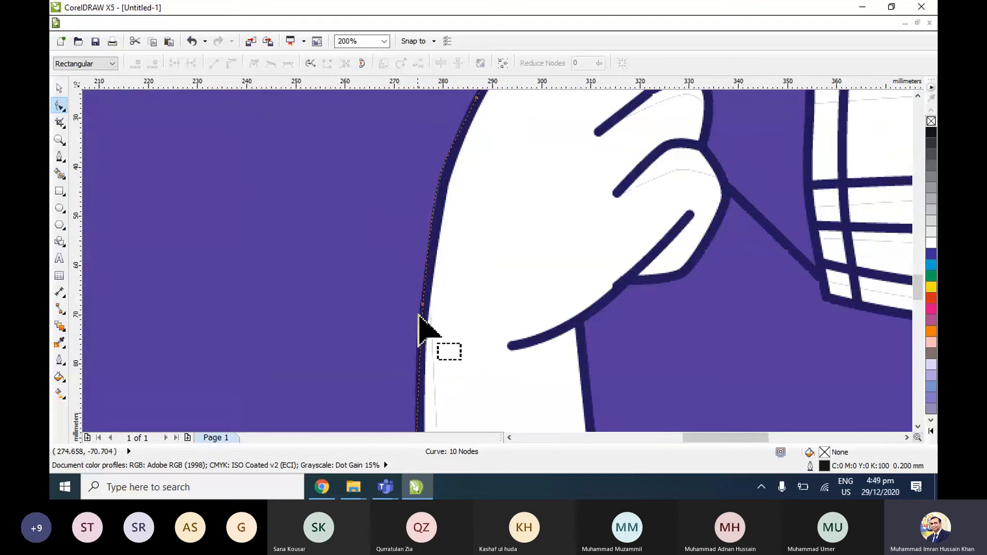
pyautogui.moveTo(424, 305); pyautogui.dragTo(429, 306)
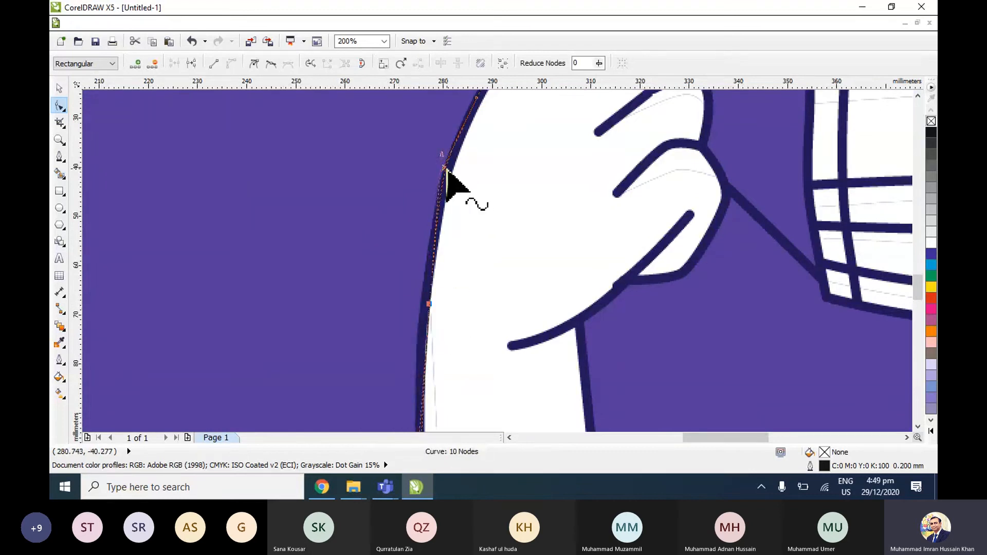
pyautogui.moveTo(445, 169); pyautogui.dragTo(453, 189)
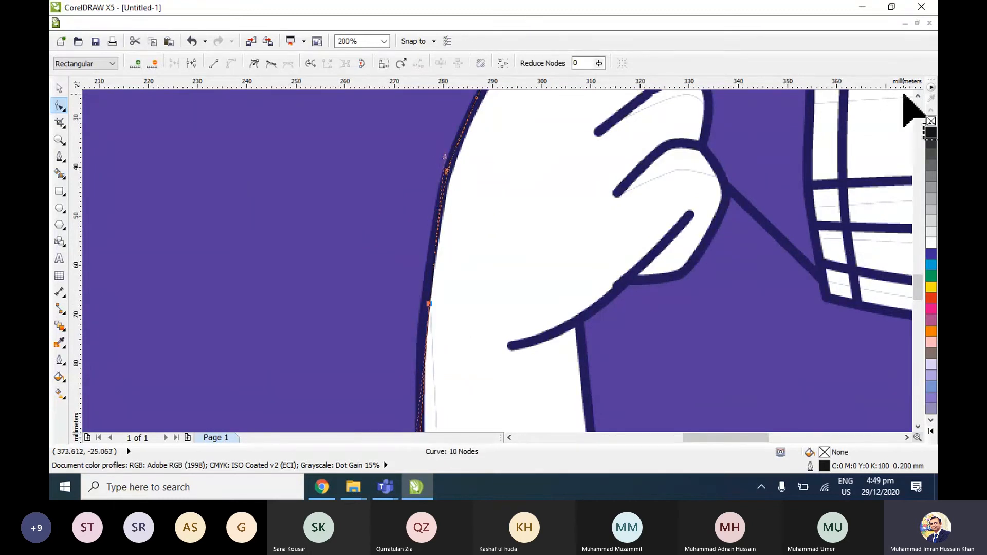
# Shorten the lower handle of the node before the top knuckle so the curve follows the back of the hand.
pyautogui.scroll(5, 917, 100)
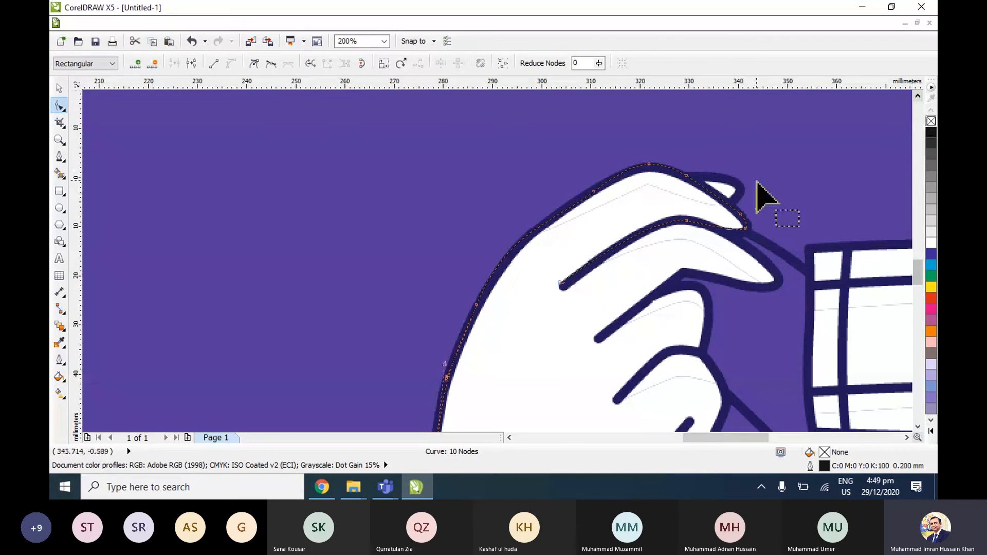
pyautogui.scroll(1, 738, 200)
pyautogui.scroll(1, 467, 199)
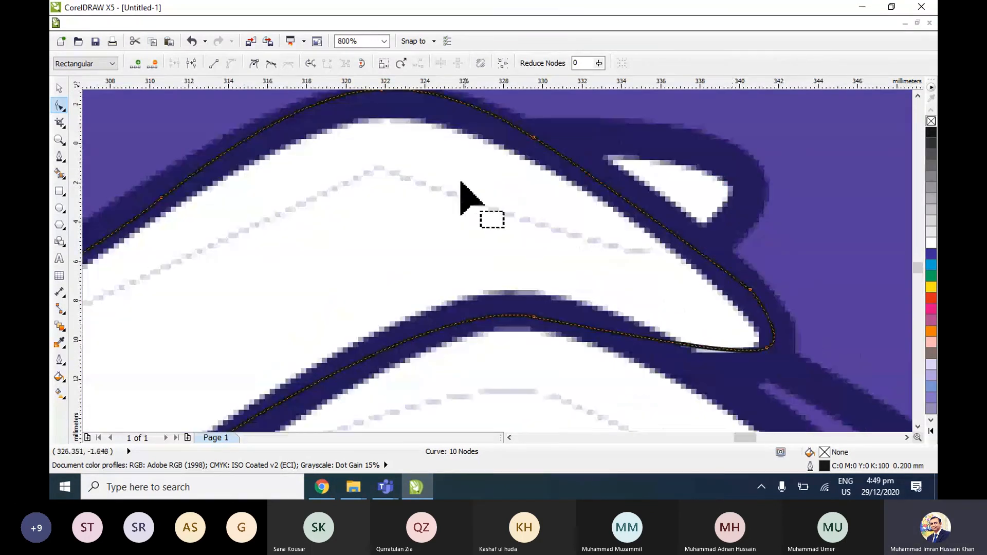
pyautogui.scroll(-1, 231, 191)
pyautogui.click(197, 194)
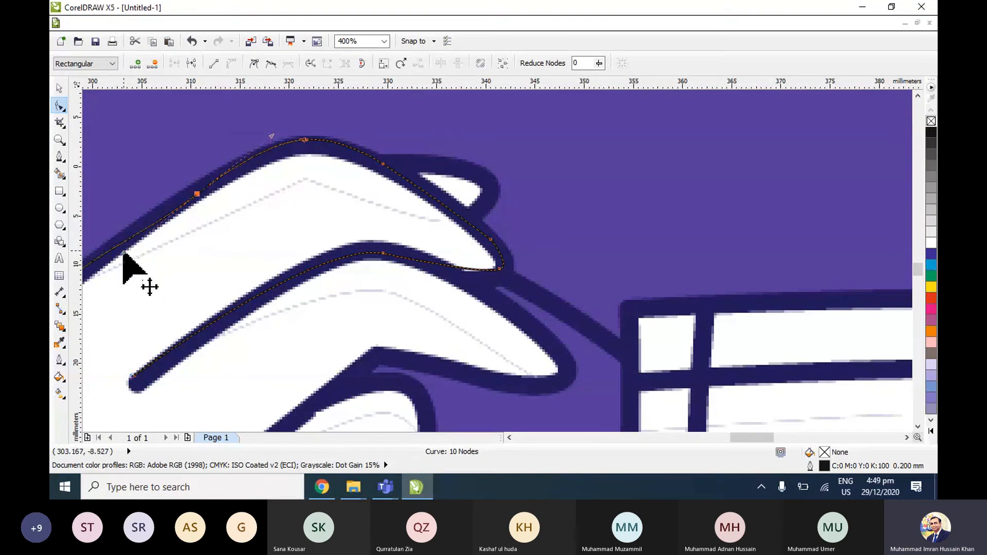
pyautogui.moveTo(123, 253); pyautogui.dragTo(160, 214)
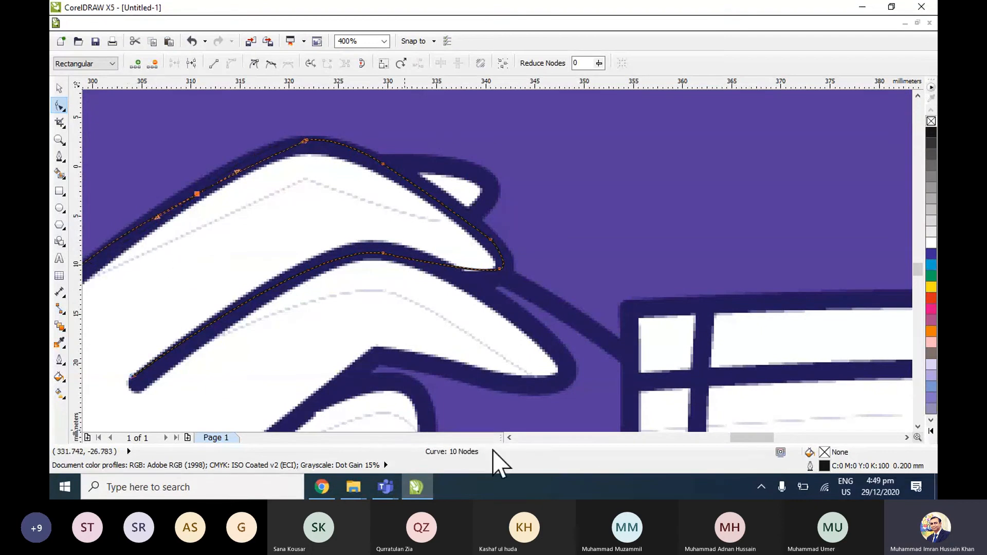
# Move the top knuckle node about 2 mm left and 1 mm down, and adjust the adjoining handle to fit the outline.
pyautogui.click(509, 438)
pyautogui.click(509, 438)
pyautogui.click(509, 437)
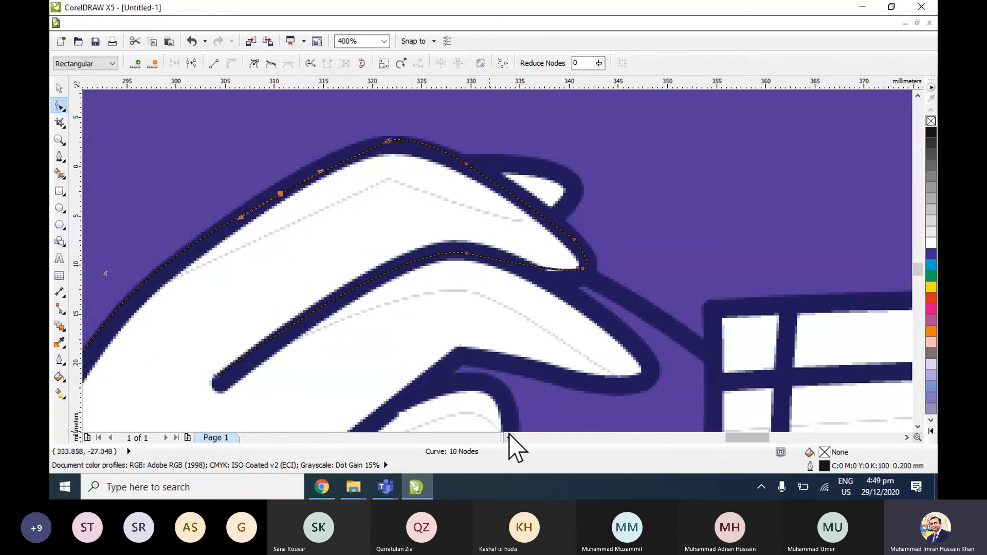
pyautogui.click(509, 438)
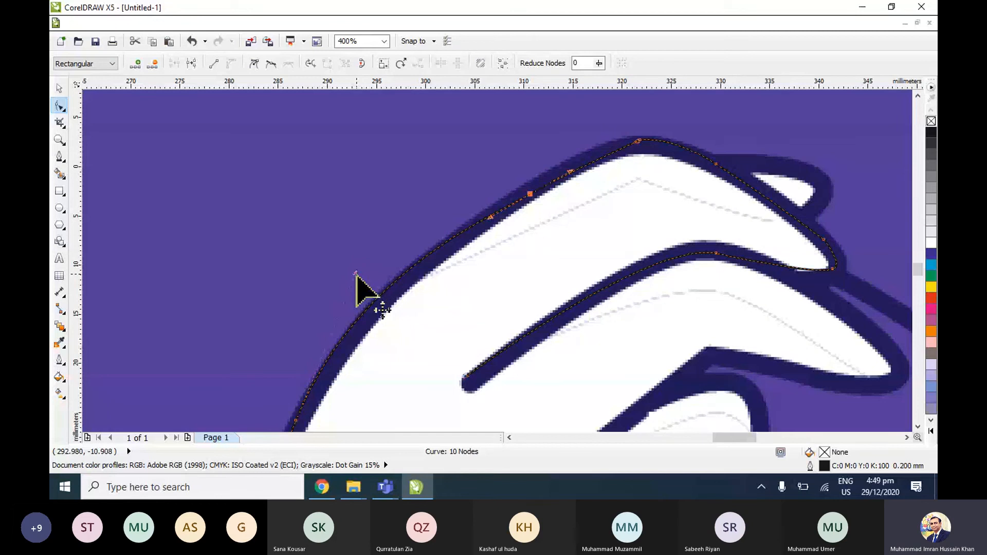
pyautogui.moveTo(637, 141); pyautogui.dragTo(614, 150)
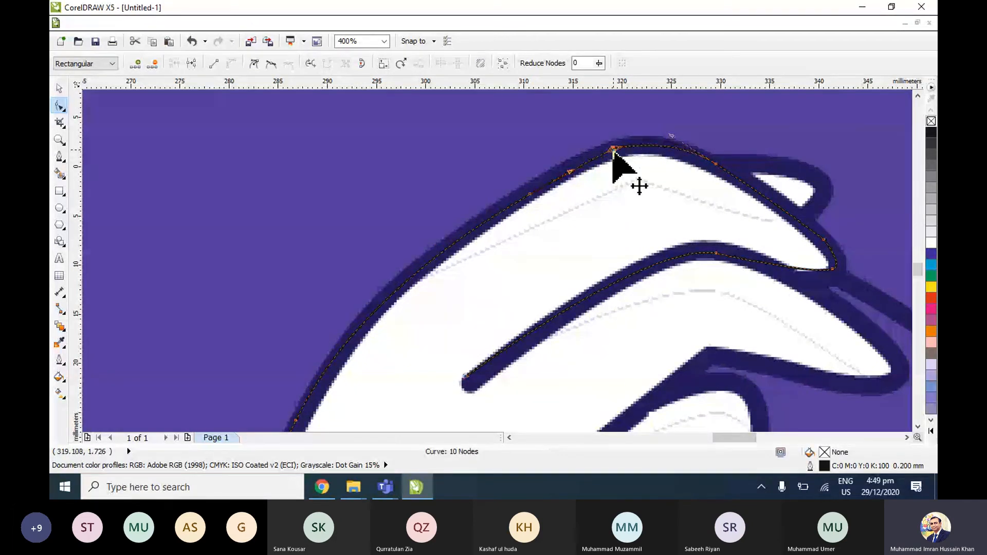
pyautogui.moveTo(671, 137); pyautogui.dragTo(663, 135)
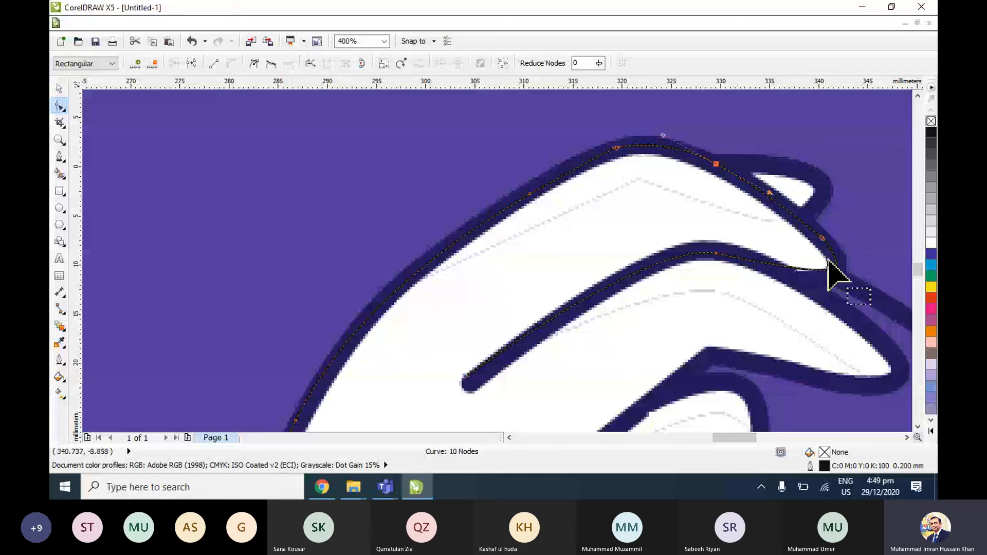
# Reshape the curve segments beneath the fingertip and along the upper finger line to follow the flyer's outline.
pyautogui.moveTo(797, 272); pyautogui.dragTo(798, 276)
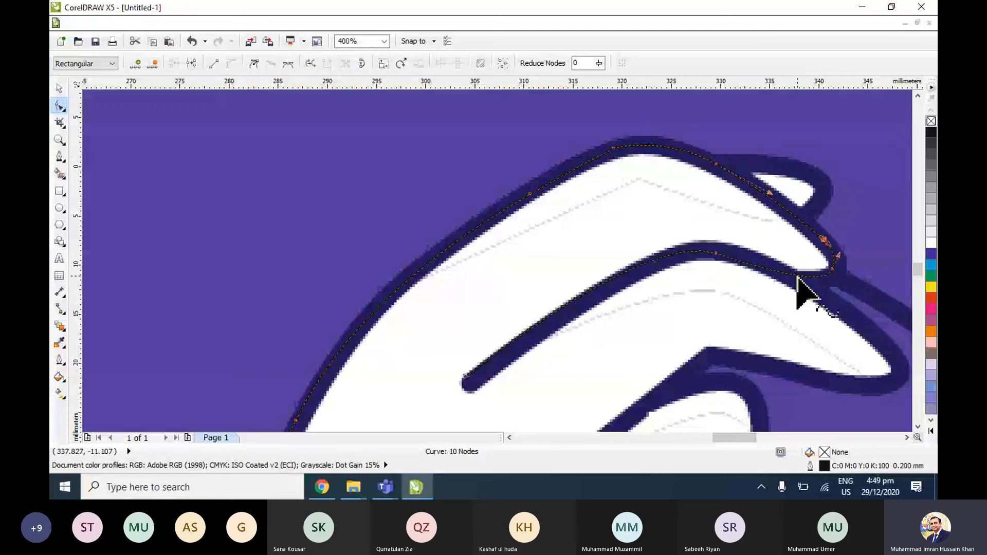
pyautogui.click(546, 321)
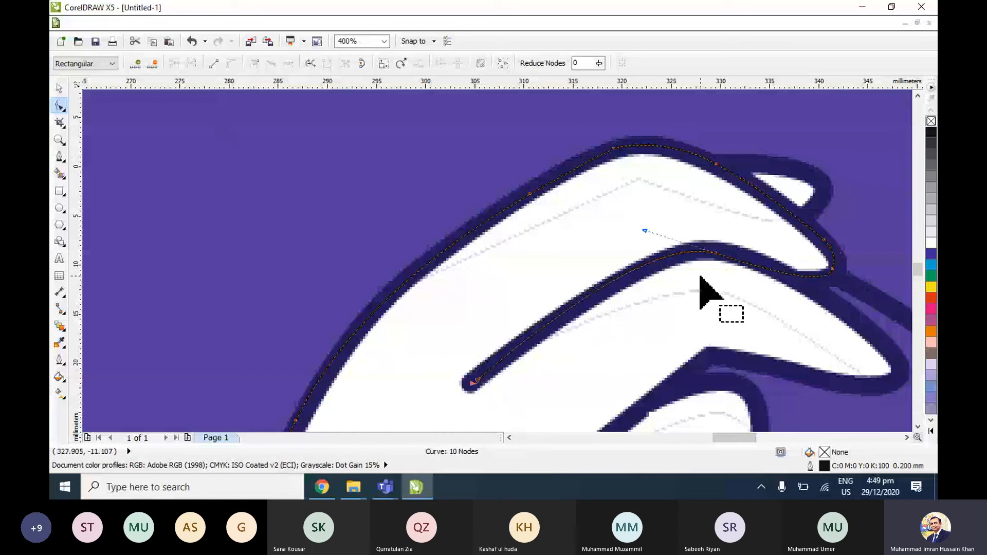
# Move the traced hand curve off the flyer, about 145 mm left and 35 mm up, beside the traced mask.
pyautogui.press('F4')
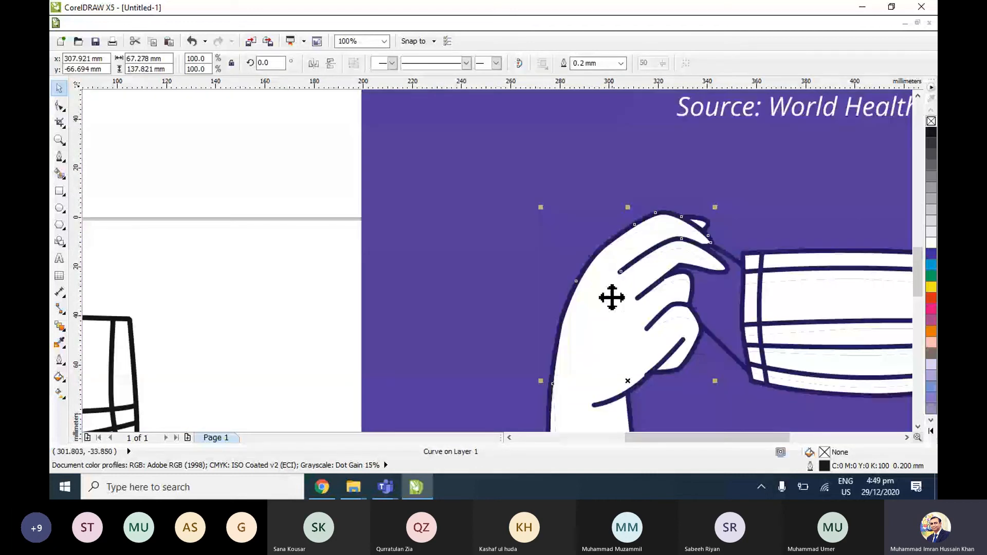
pyautogui.moveTo(609, 280); pyautogui.dragTo(274, 191)
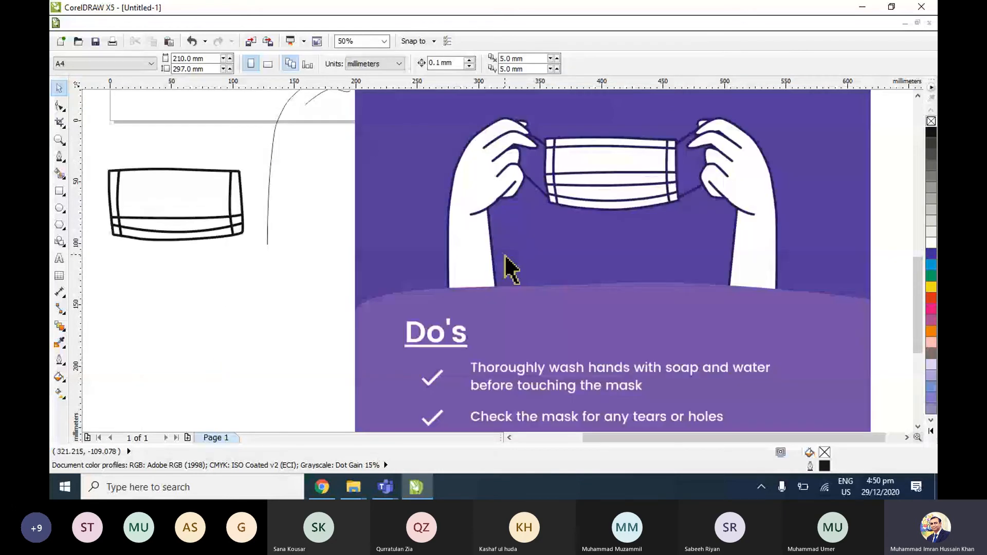
pyautogui.click(61, 158)
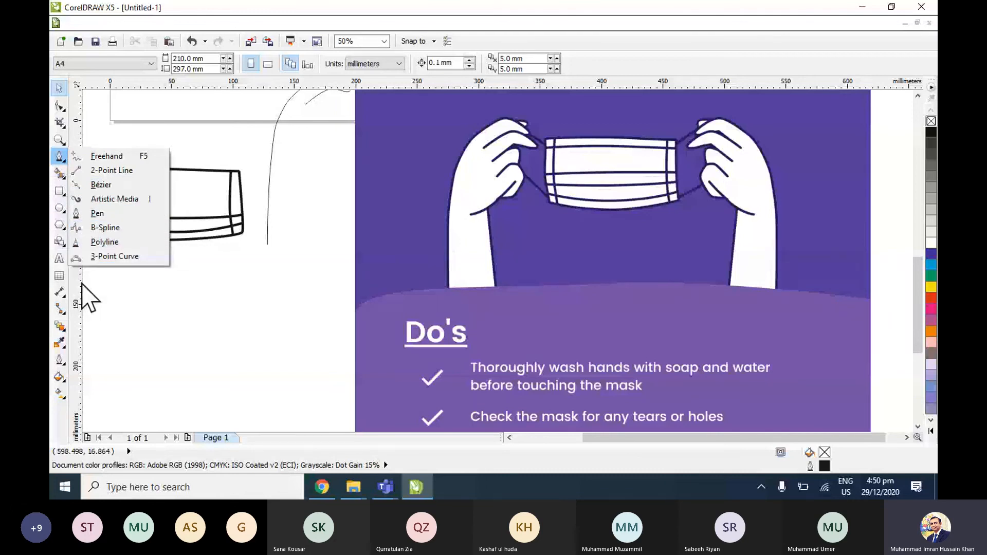
pyautogui.click(59, 90)
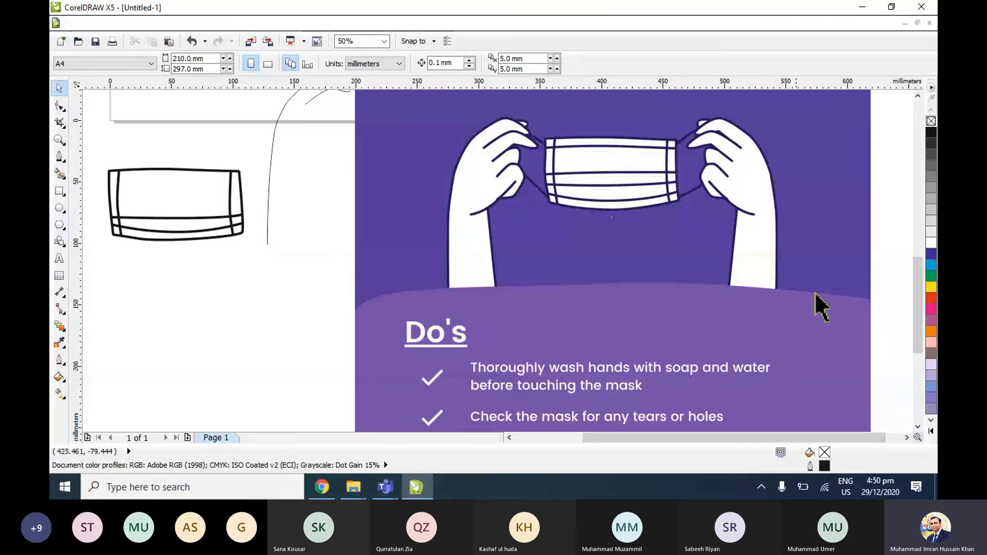
pyautogui.click(640, 237)
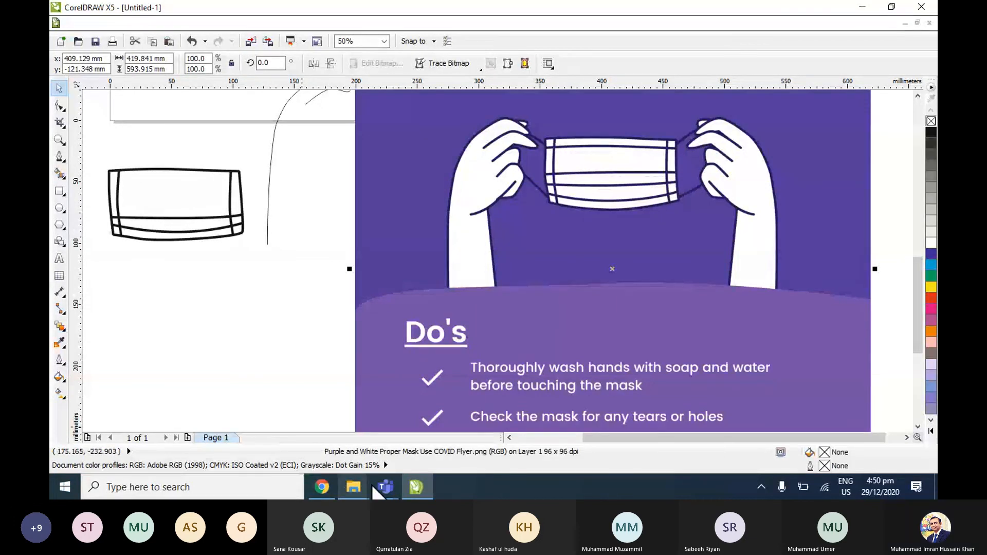
pyautogui.click(625, 226)
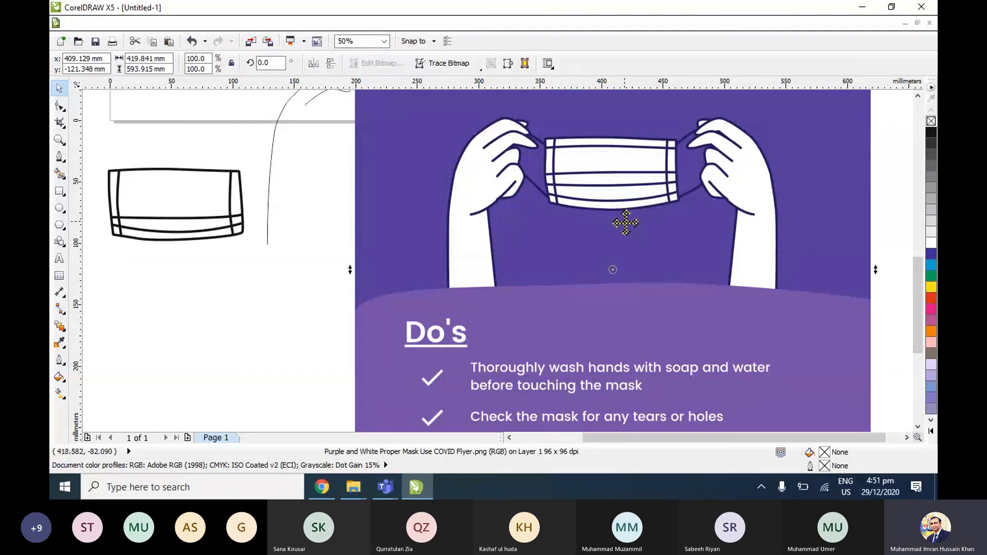
pyautogui.scroll(-2, 624, 221)
pyautogui.click(715, 248)
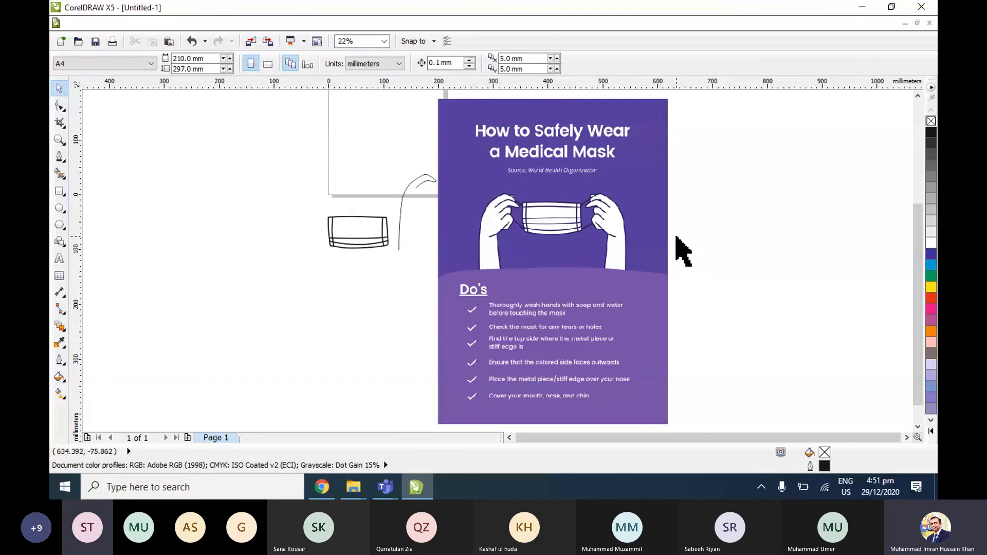
pyautogui.scroll(2, 675, 236)
pyautogui.scroll(-2, 674, 236)
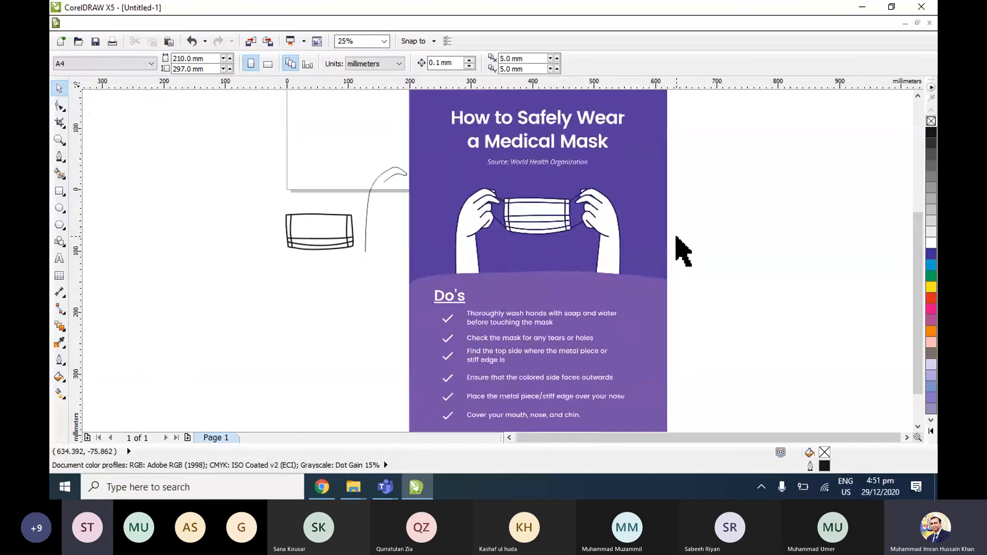
pyautogui.click(624, 309)
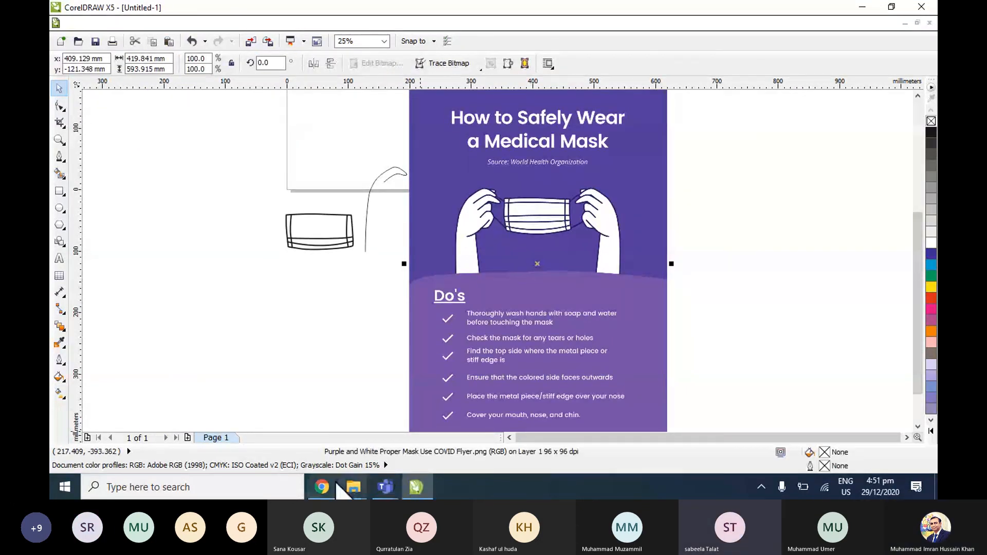
pyautogui.click(702, 354)
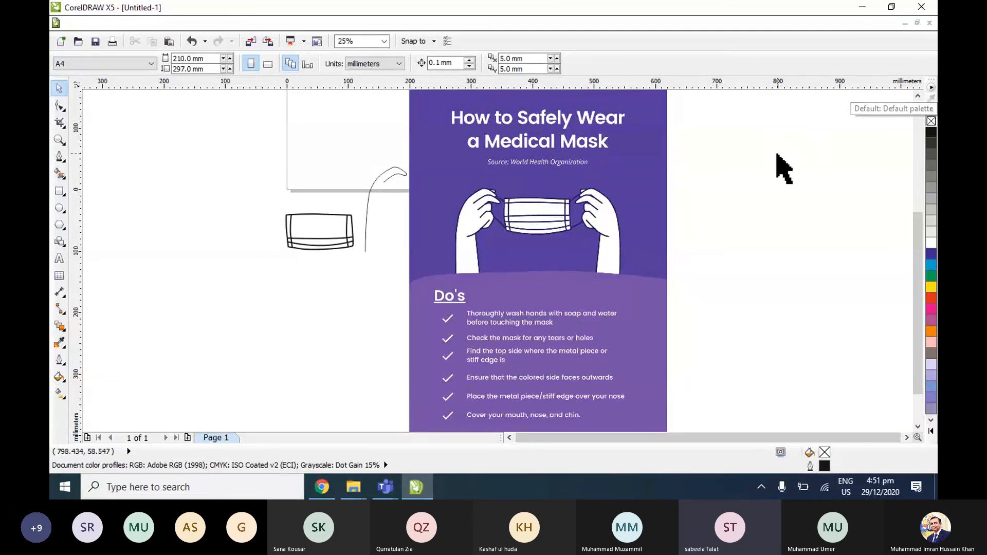
# Show the CMYK color palette alongside the default palette and hide it again.
pyautogui.click(407, 23)
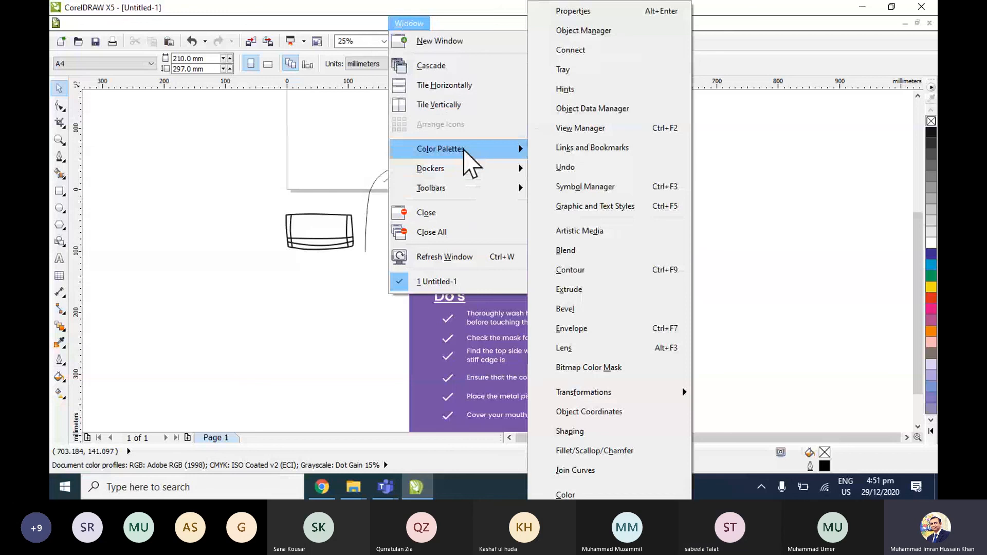
pyautogui.moveTo(466, 149)
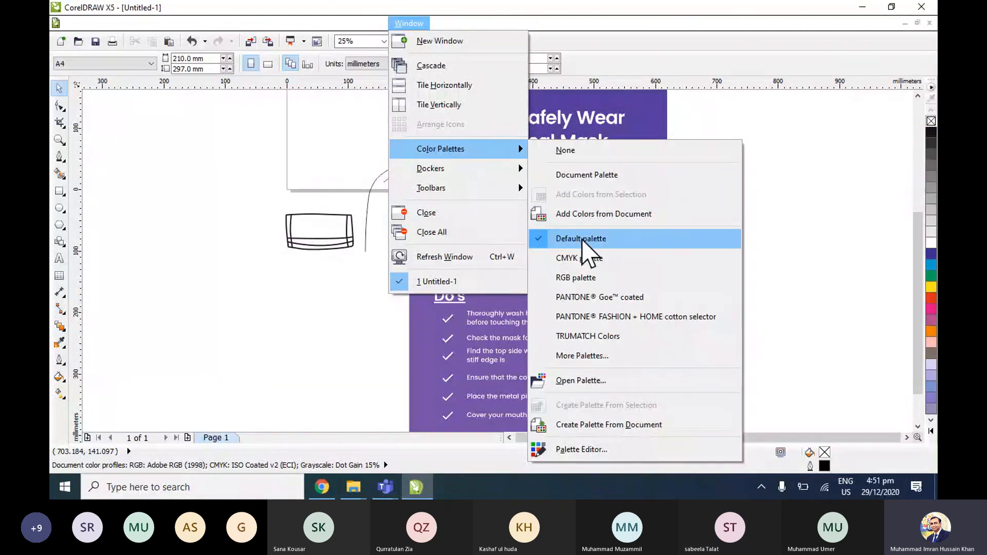
pyautogui.click(590, 260)
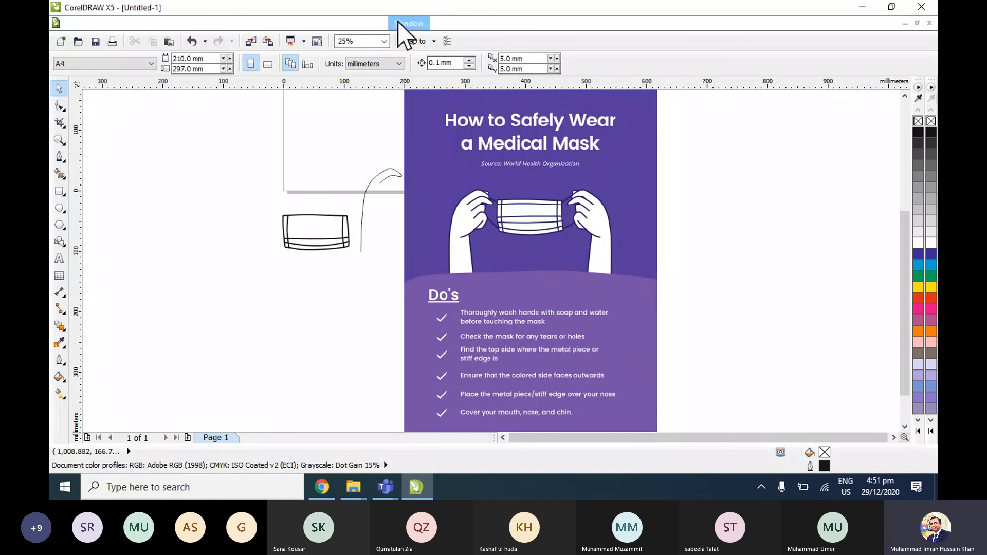
pyautogui.click(409, 23)
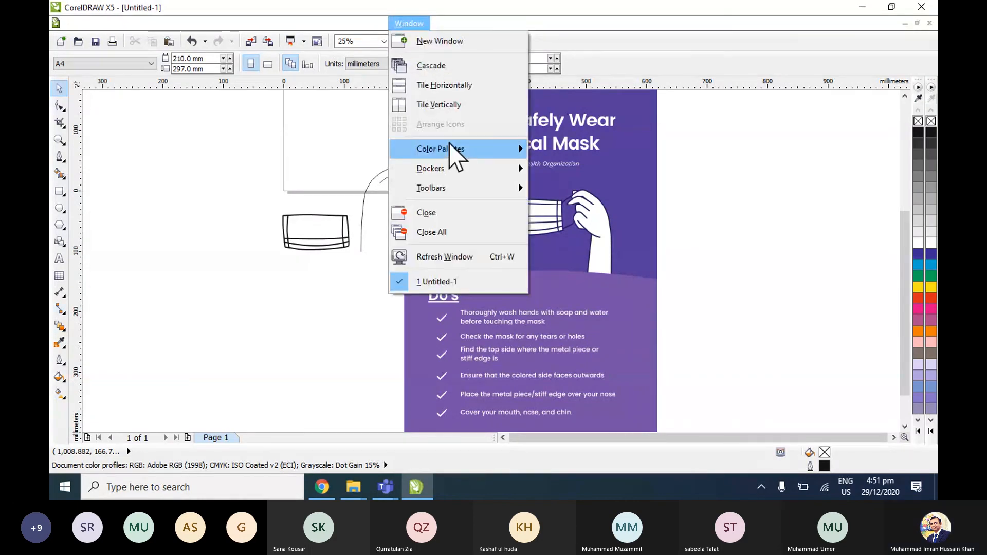
pyautogui.moveTo(450, 149)
pyautogui.click(554, 255)
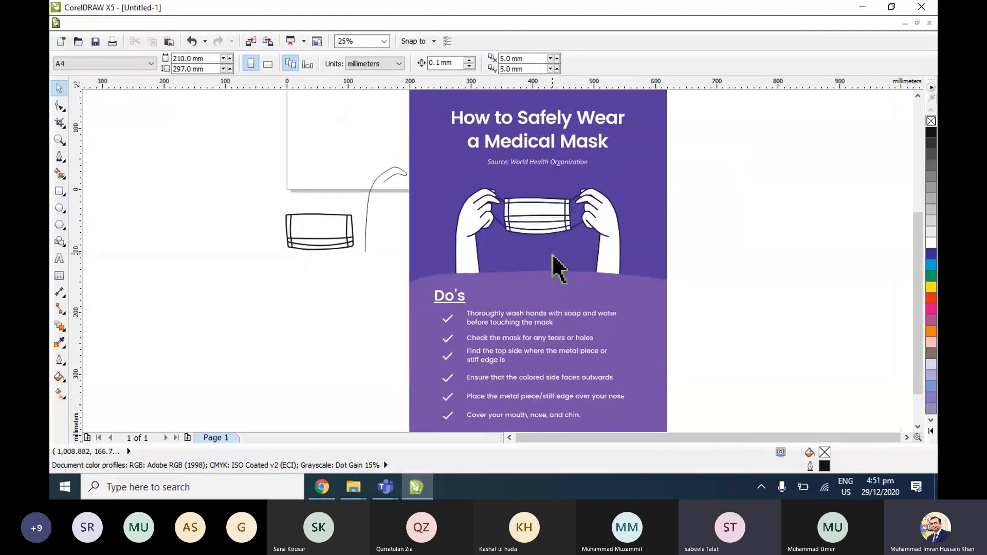